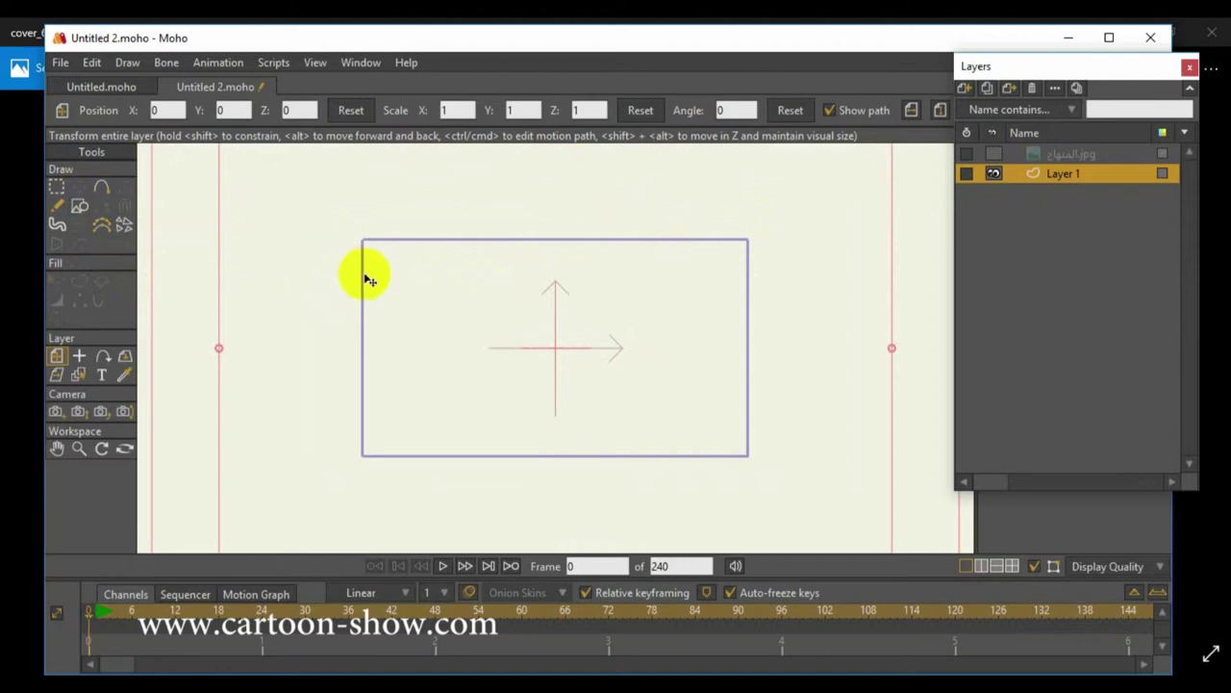
Step: Draw a dusty-red filled rectangle without stroke around the centre of the frame on Layer 1
click(79, 206)
drag(1148, 67, 907, 75)
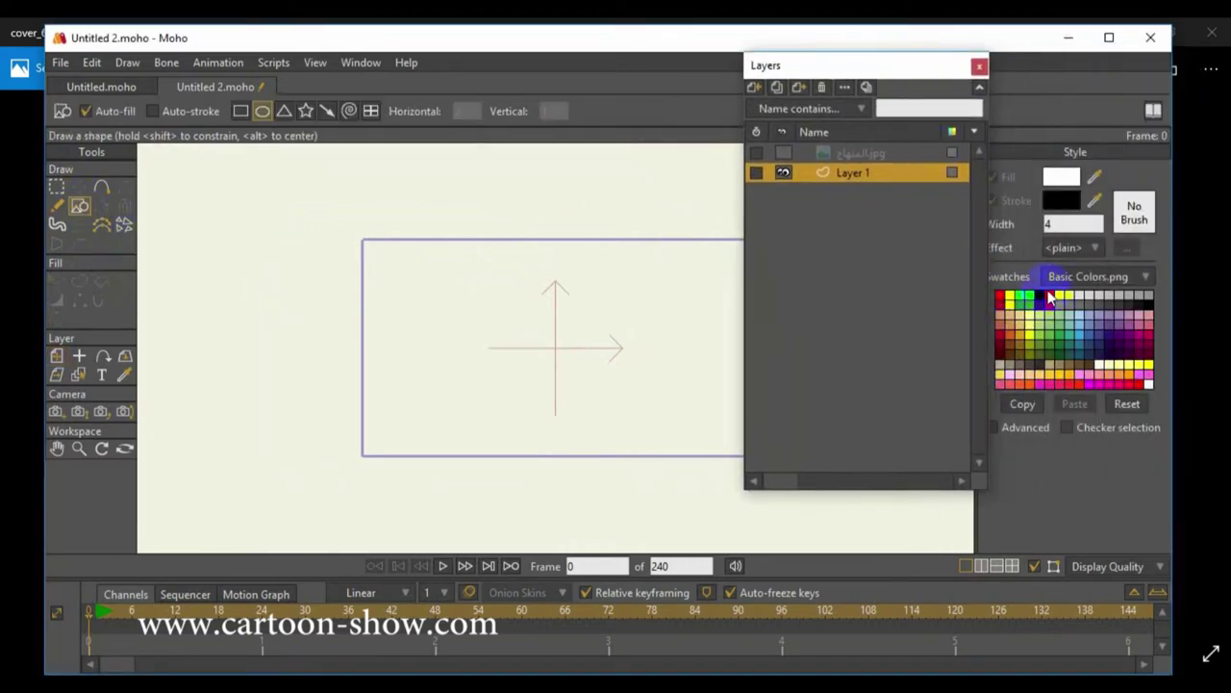
click(1150, 332)
drag(878, 71, 1093, 88)
click(240, 110)
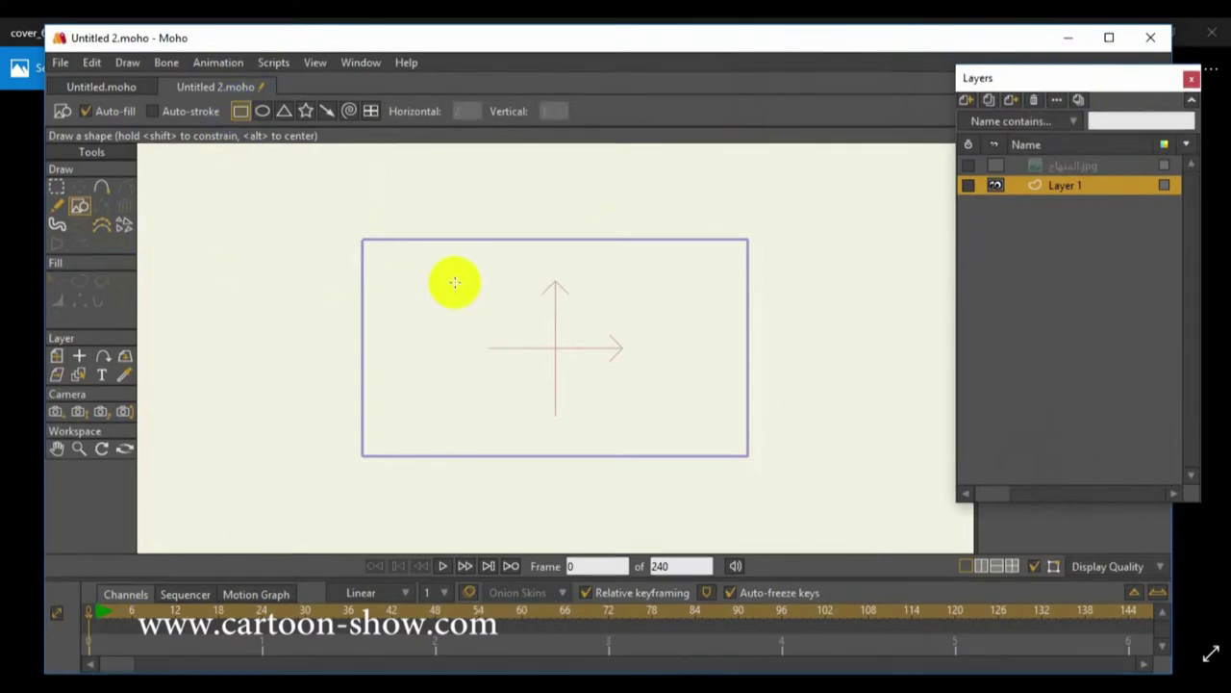
drag(443, 281, 674, 418)
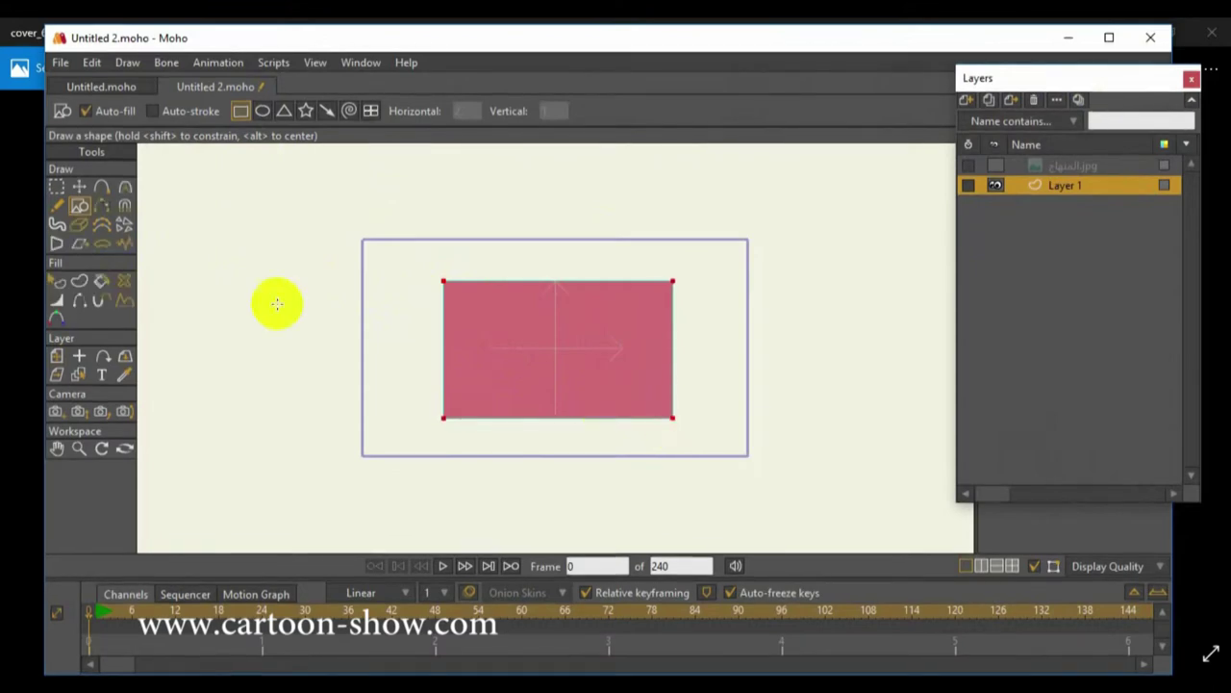
Step: Rename the rectangle's layer, Layer 1, as wall
click(79, 187)
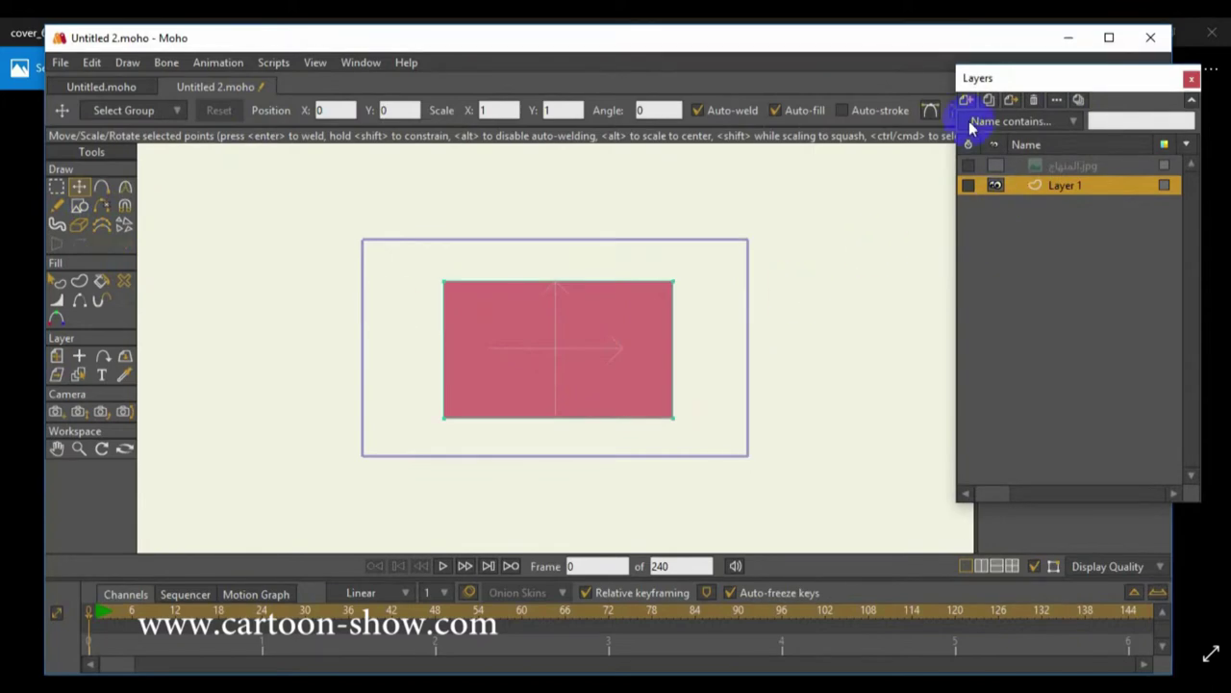
double_click(1043, 187)
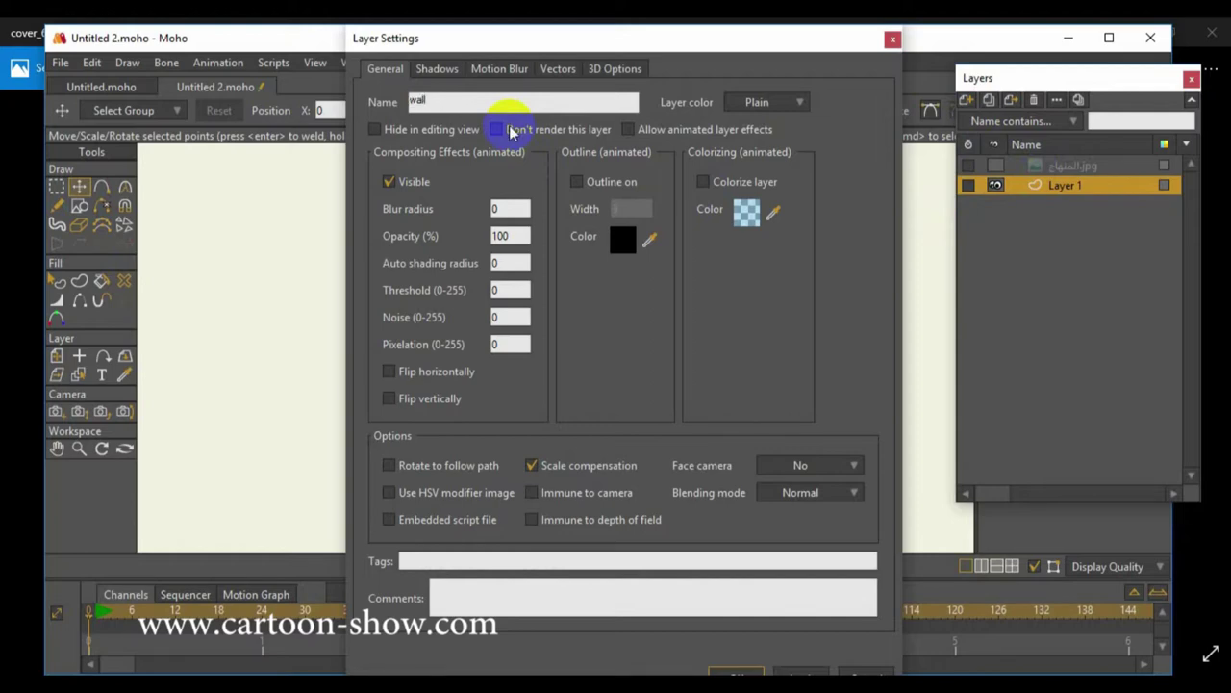
key(Return)
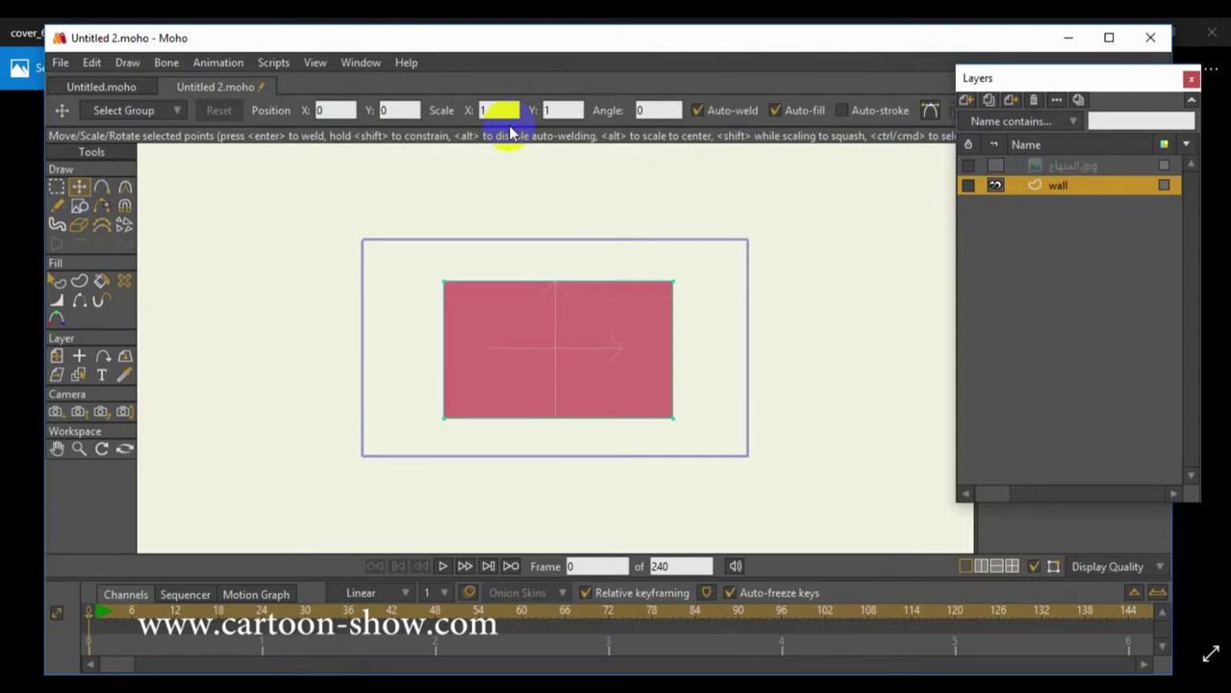
Step: Add a new vector layer and name it line
click(965, 102)
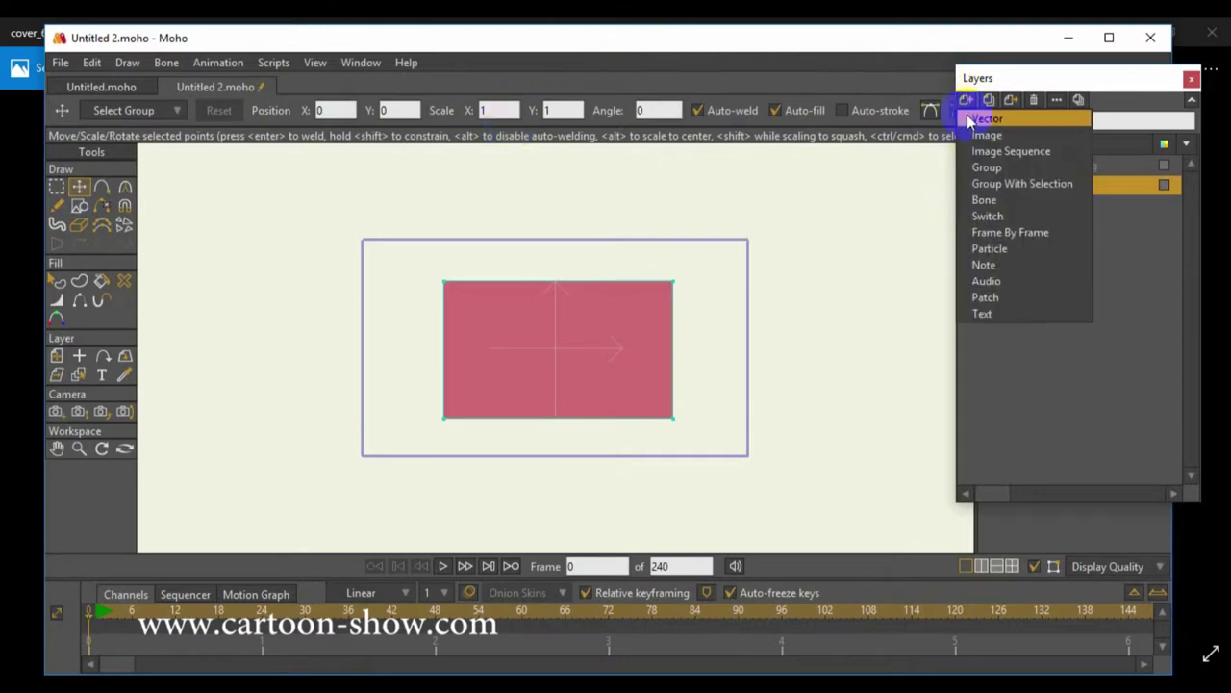
click(967, 118)
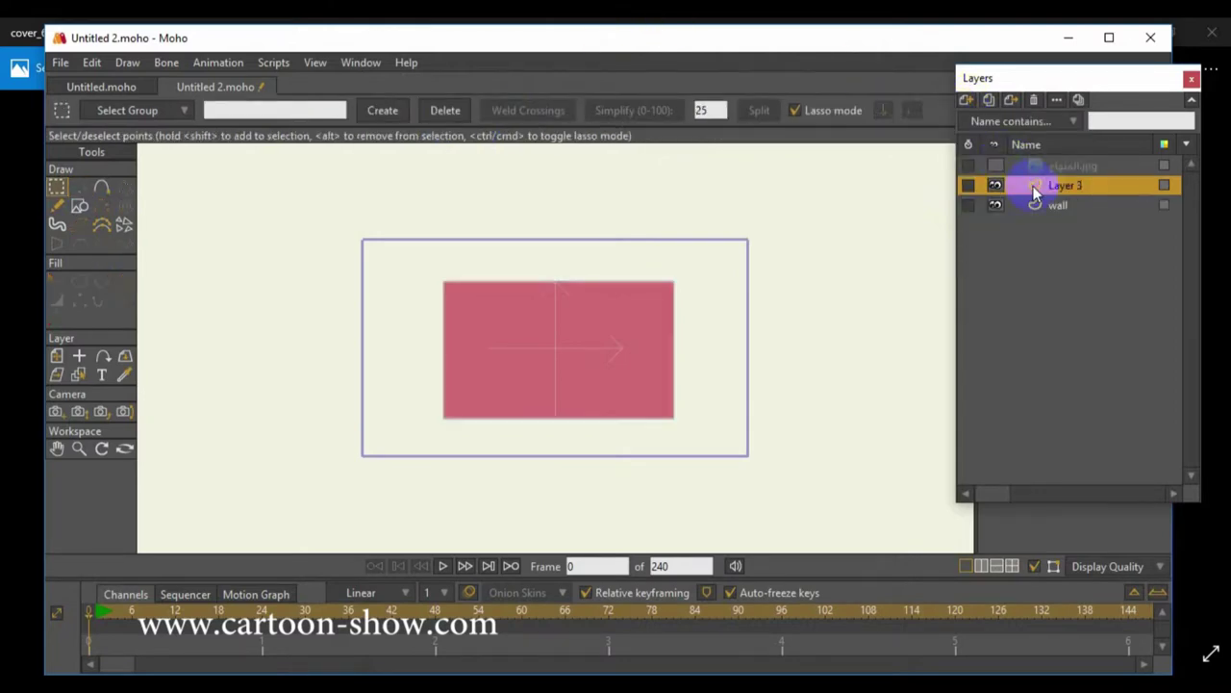
double_click(1066, 189)
key(BackSpace)
text(line)
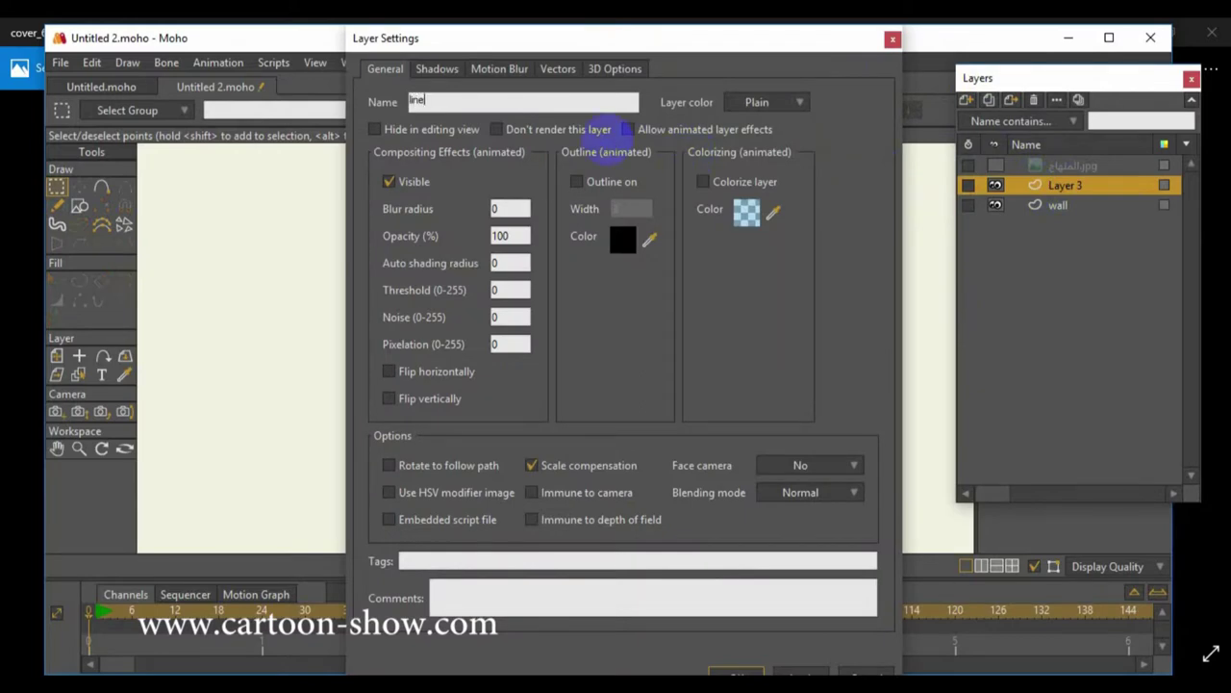
key(Return)
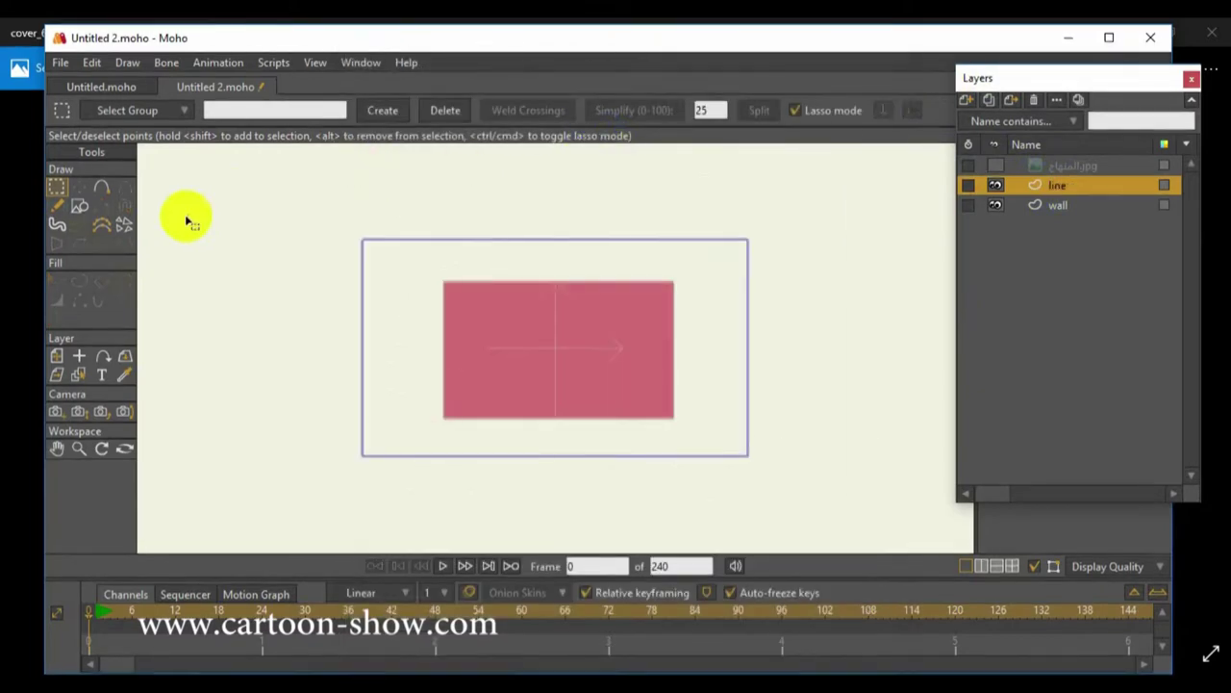
Step: Draw a two-segment line from beyond the frame's lower-right corner through the centre to beyond its lower-left corner with Add Point
click(100, 187)
scroll(372, 359, up, 2)
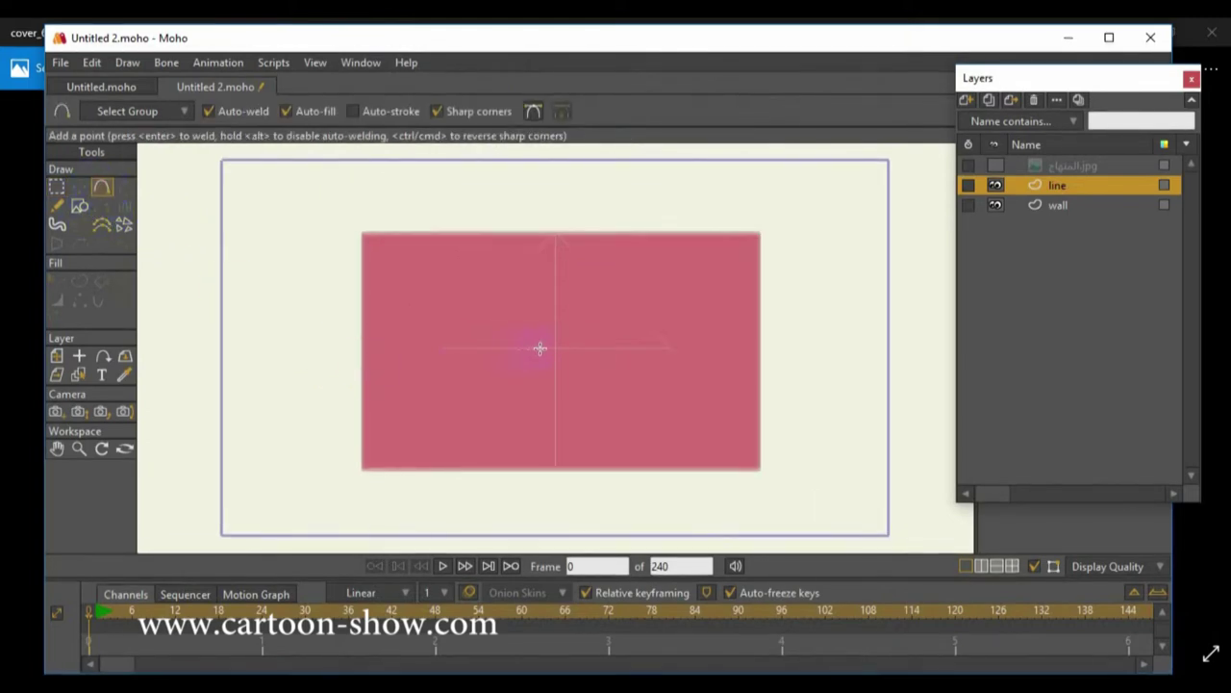
mouse_move(697, 444)
mouse_down()
mouse_move(893, 522)
mouse_move(909, 547)
mouse_up()
drag(555, 349, 185, 549)
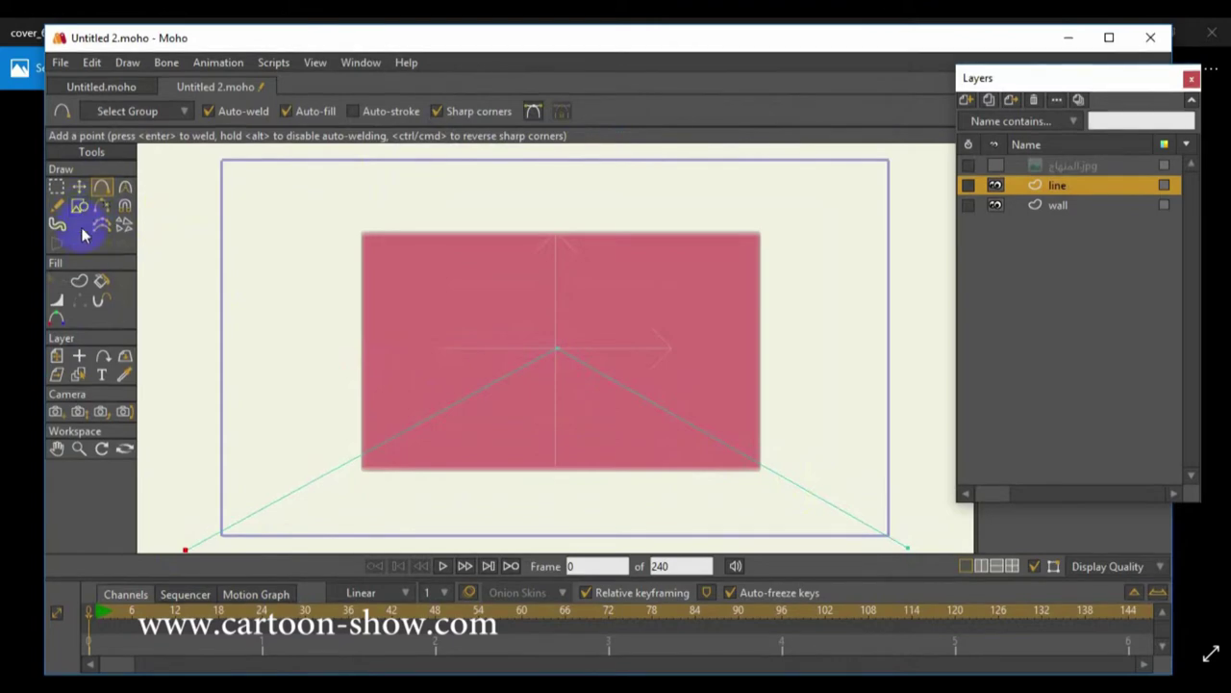
Step: Create a stroke-only shape from both segments of the two-part line
click(79, 280)
click(462, 401)
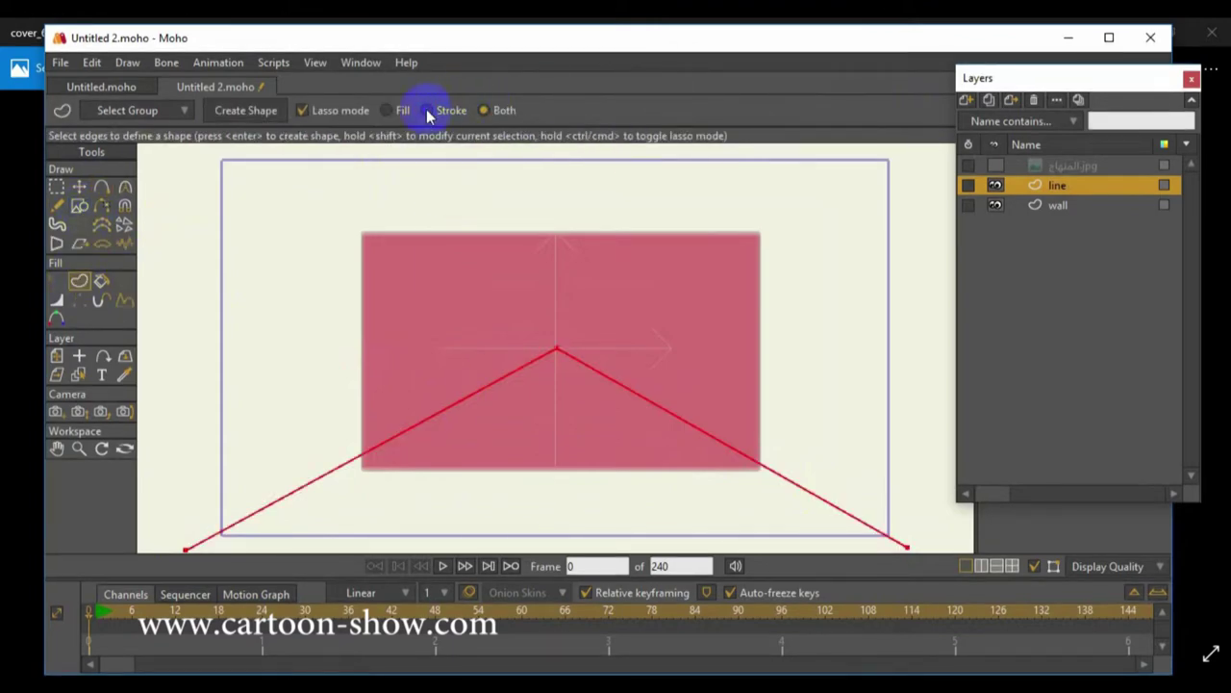
click(247, 111)
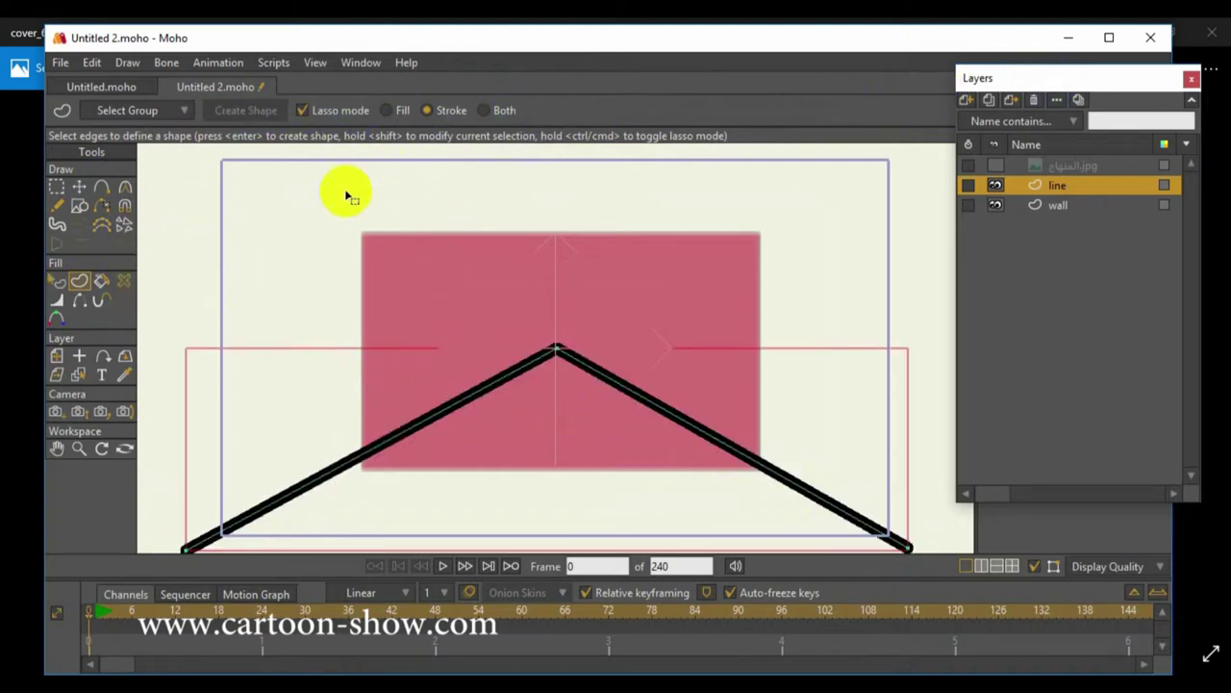
click(427, 413)
click(112, 219)
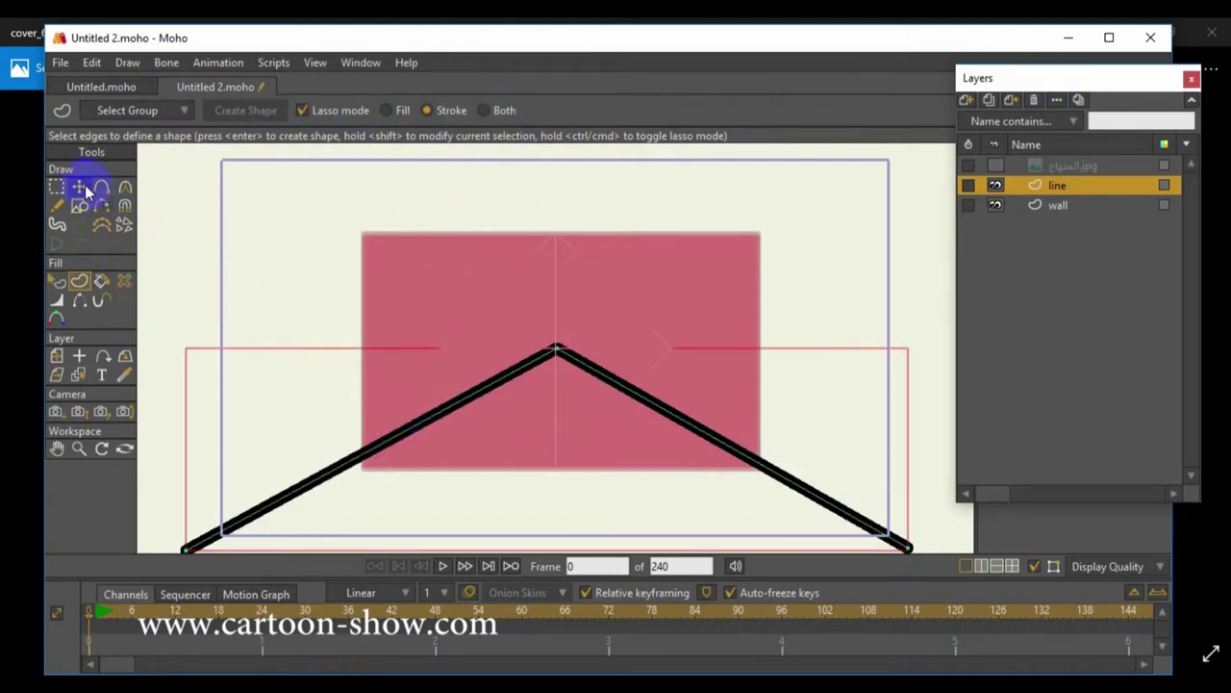
Step: Thin the whole line to a width of 26 percent and deselect its points
click(80, 188)
click(433, 412)
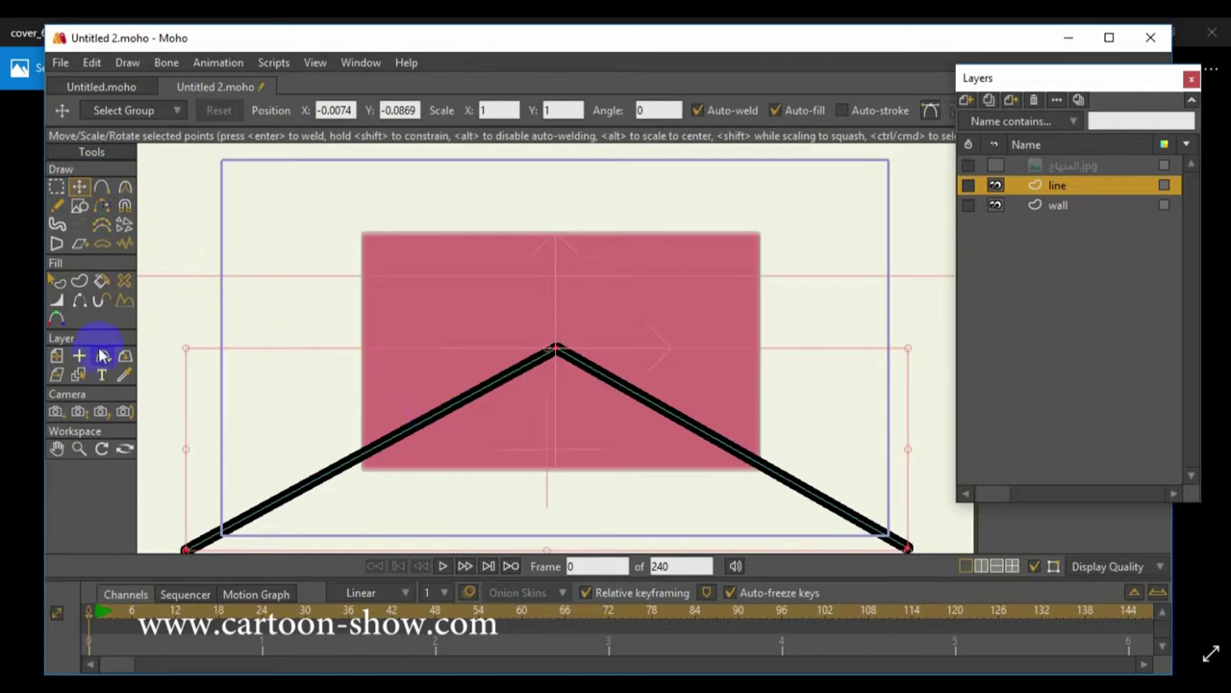
click(57, 301)
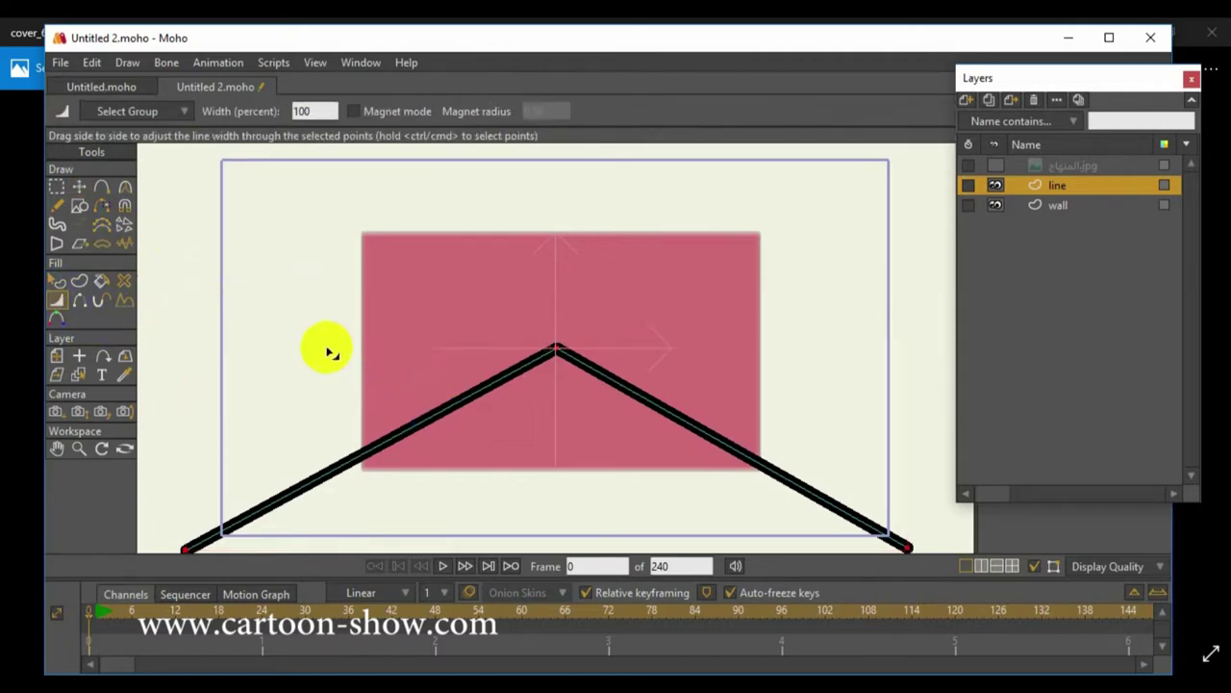
drag(473, 371, 443, 386)
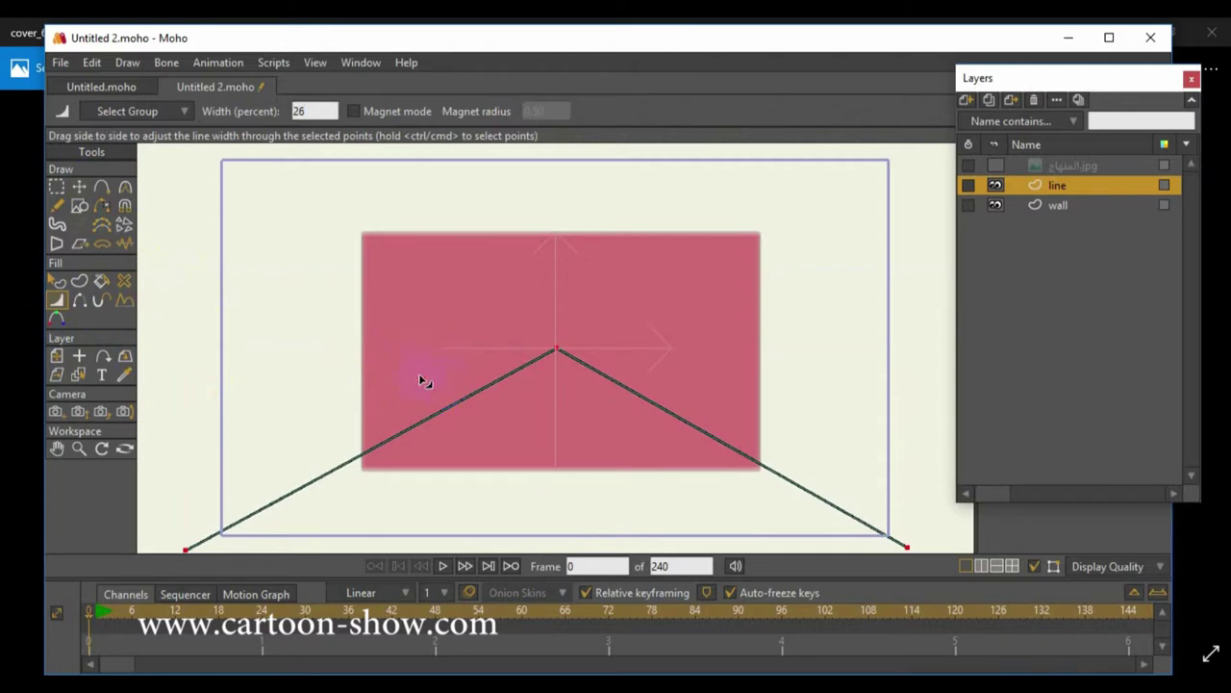
click(81, 187)
click(230, 256)
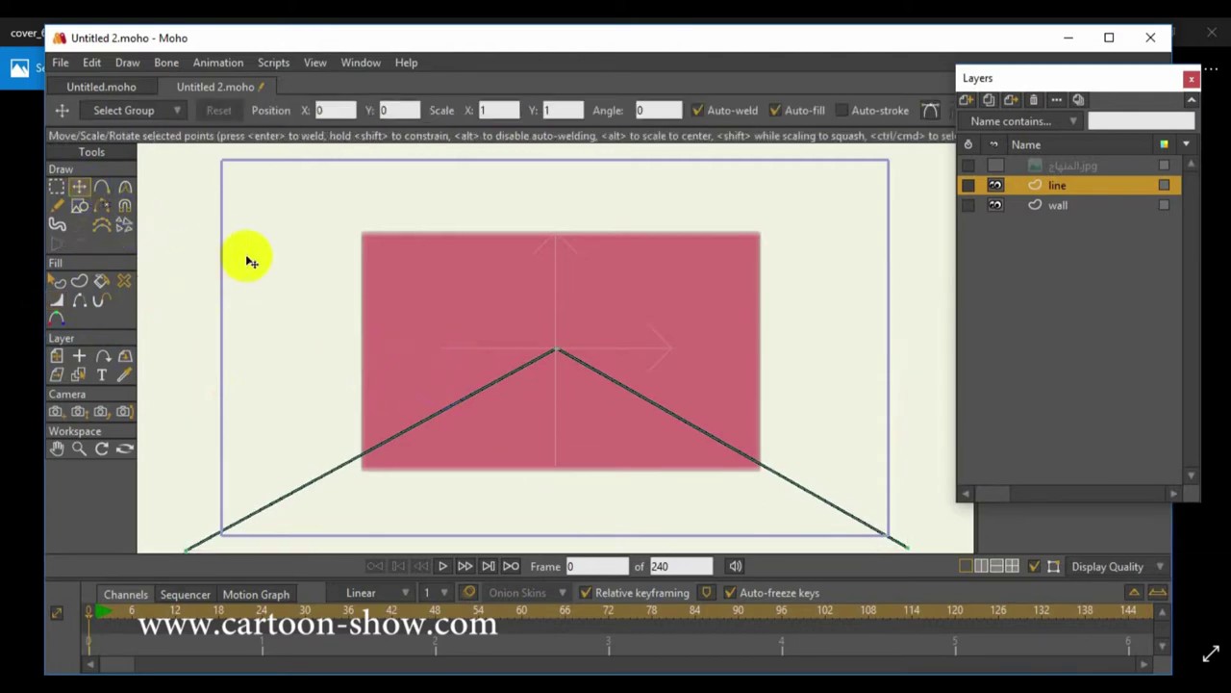
Step: Place the line layer below the wall layer and move the line's lower-right endpoint to about X 0.389, Y 0.218, beyond the upper-right corner
drag(1052, 192, 1051, 231)
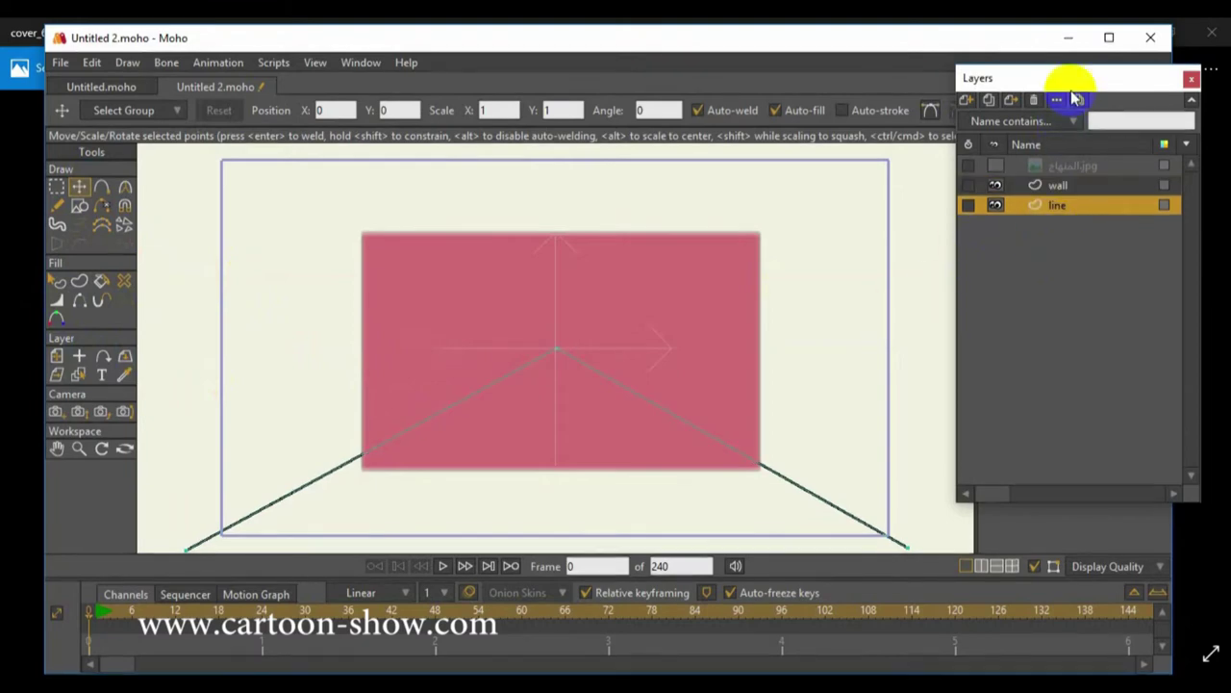
click(1049, 182)
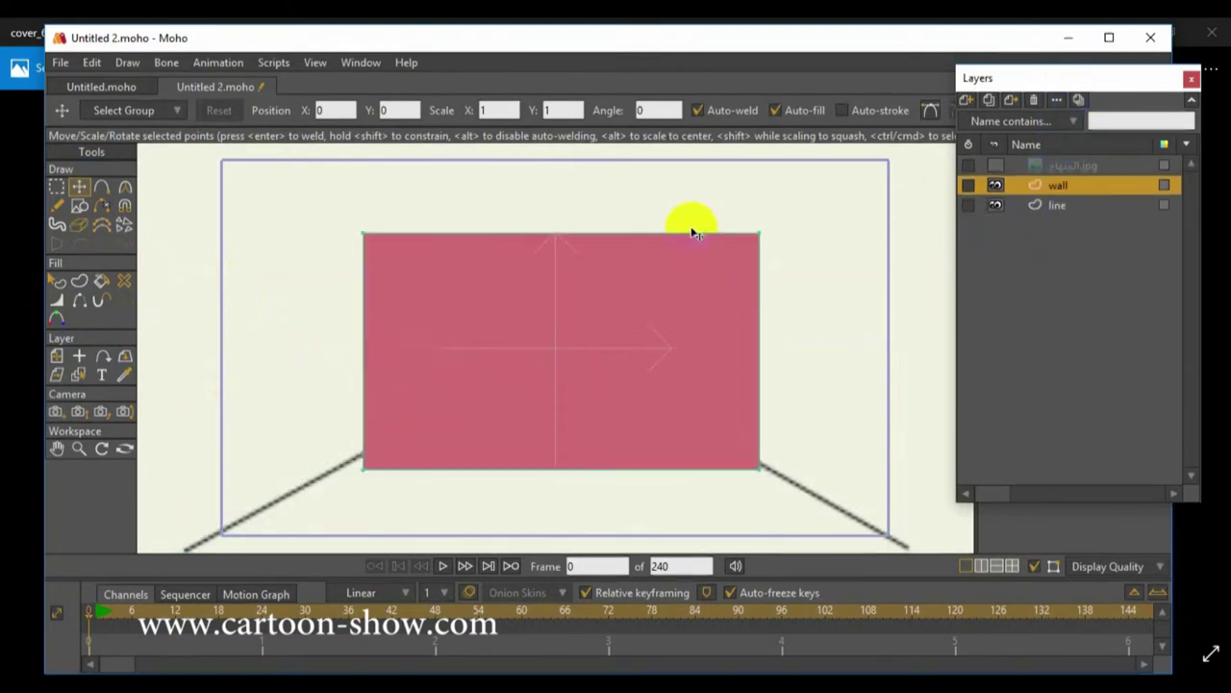
scroll(698, 233, down, 3)
scroll(692, 233, up, 2)
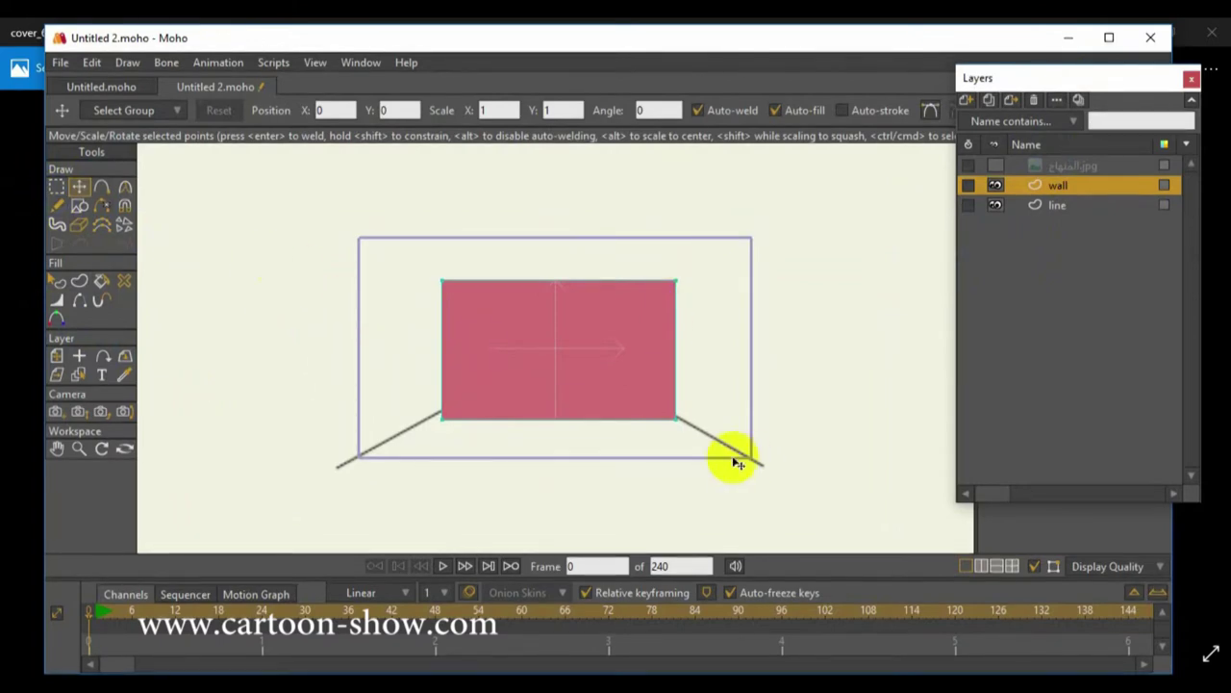
click(1049, 206)
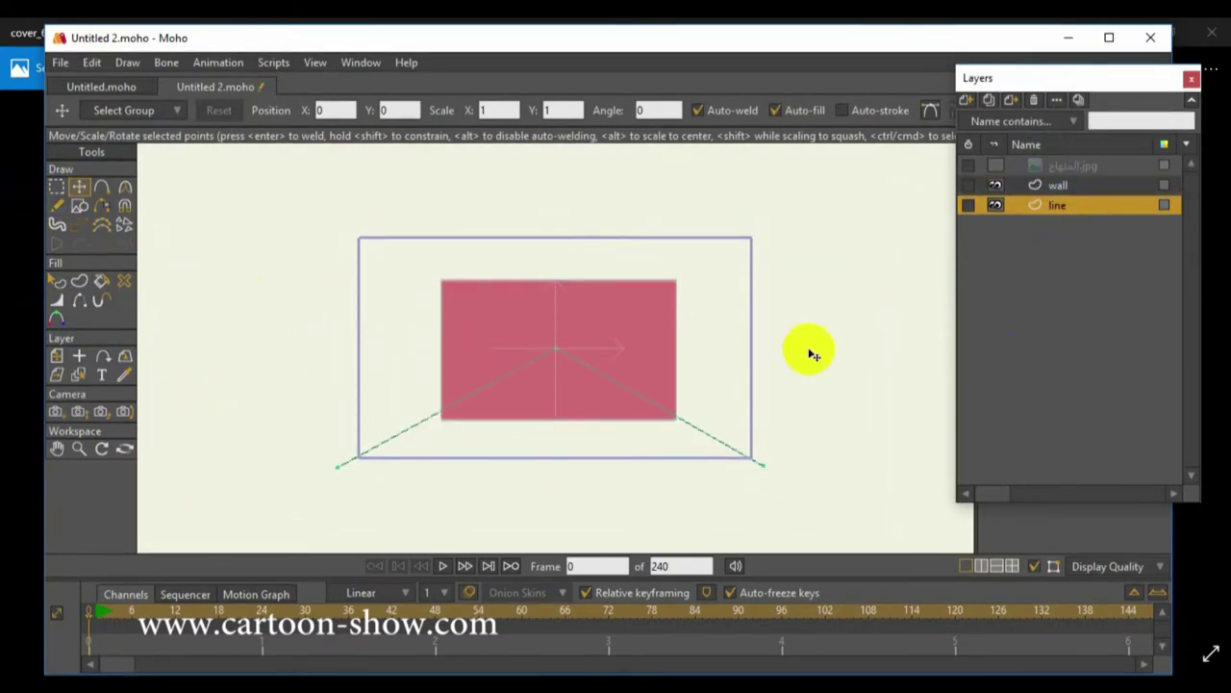
drag(759, 465, 820, 197)
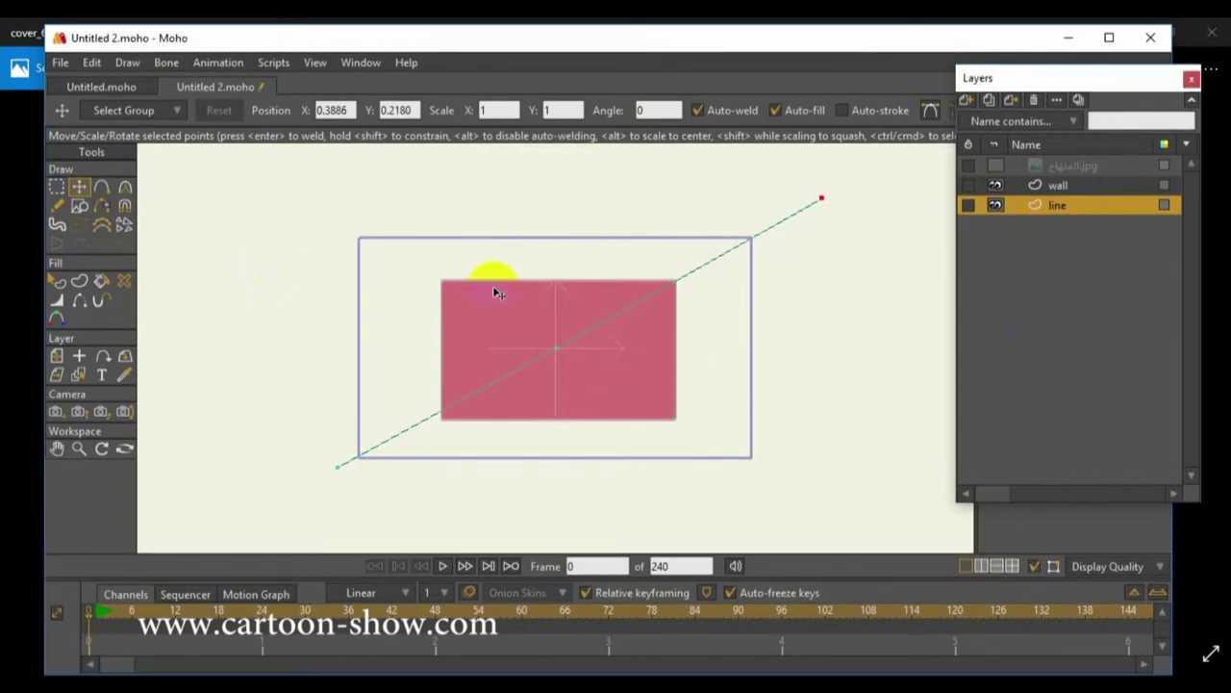
Step: Scale the wall layer down to about 0.67 in X and 0.62 in Y
click(1052, 184)
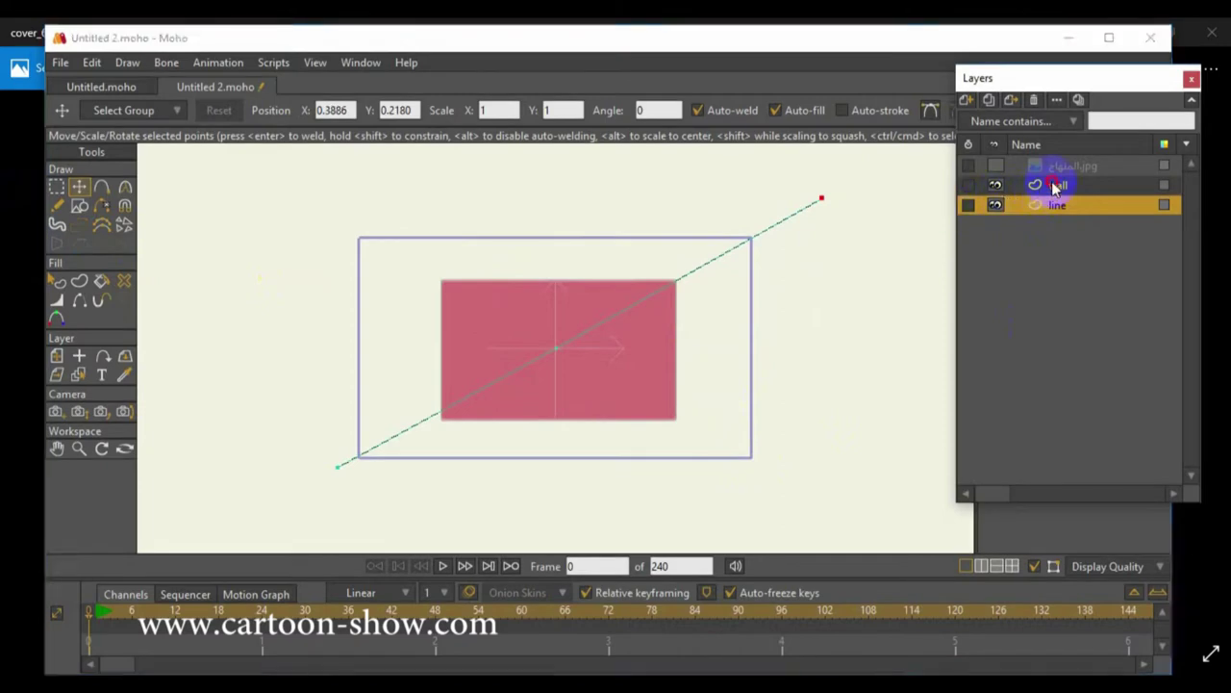
click(542, 326)
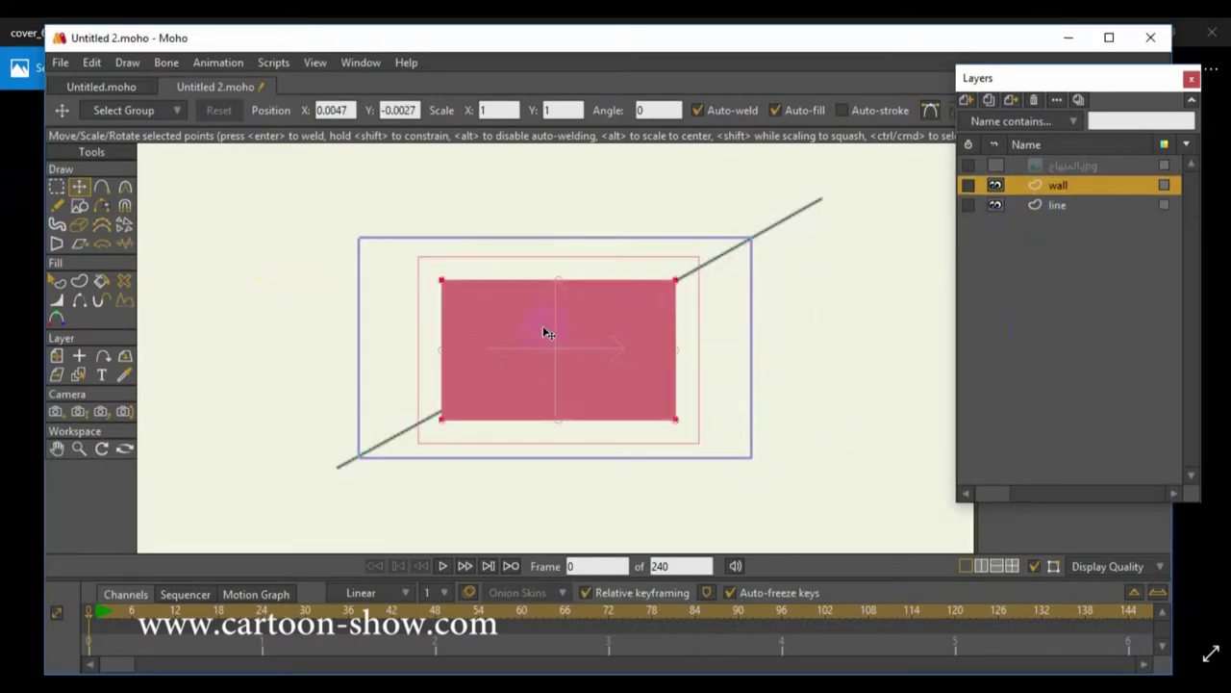
click(57, 355)
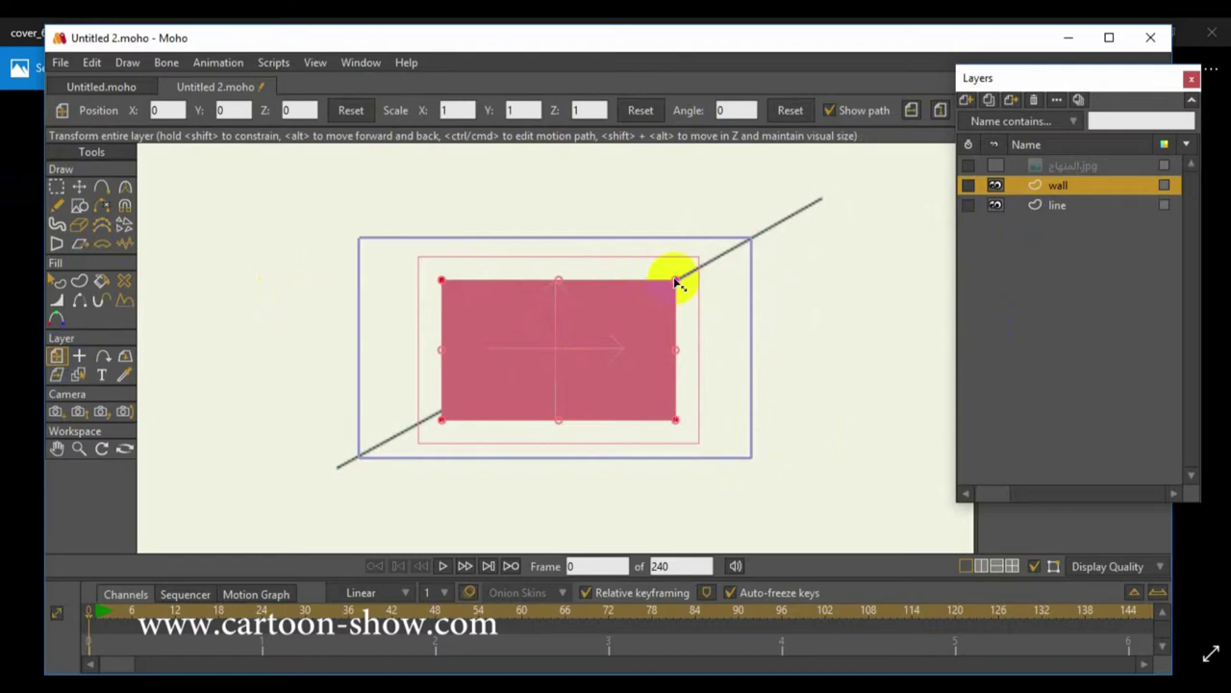
drag(676, 282, 638, 309)
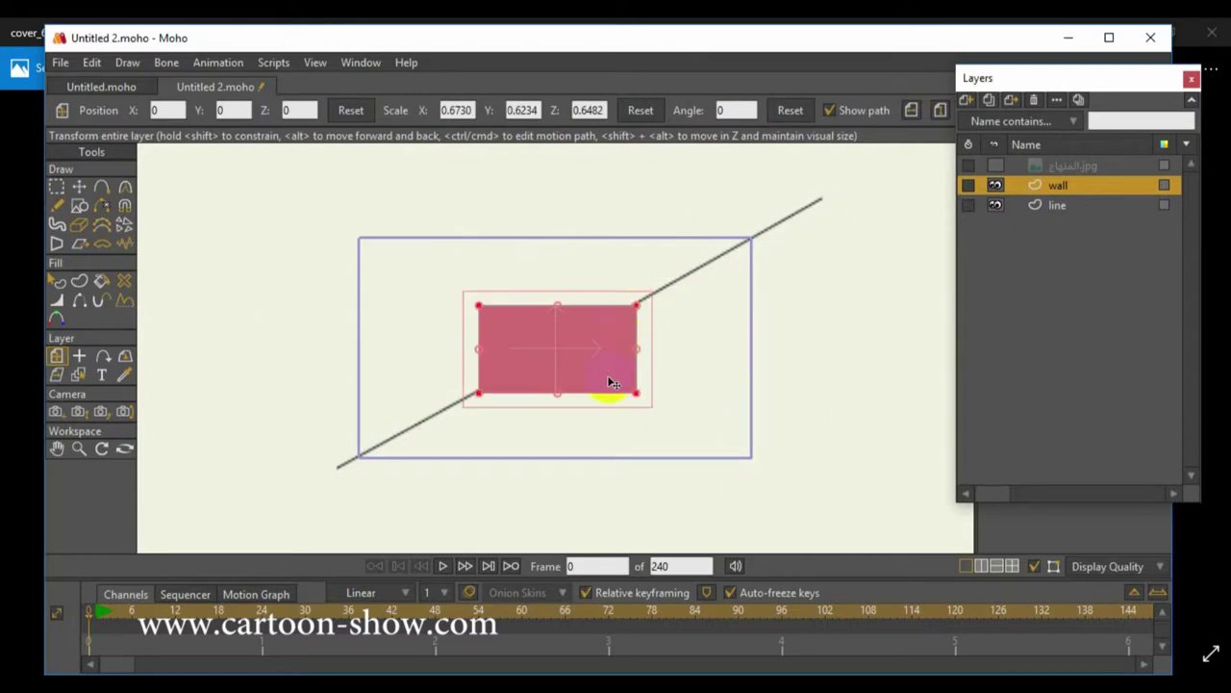
Step: Adjust the line's upper-right endpoint to about X 0.385, Y 0.199 so the diagonal meets the wall's corners
scroll(613, 382, up, 3)
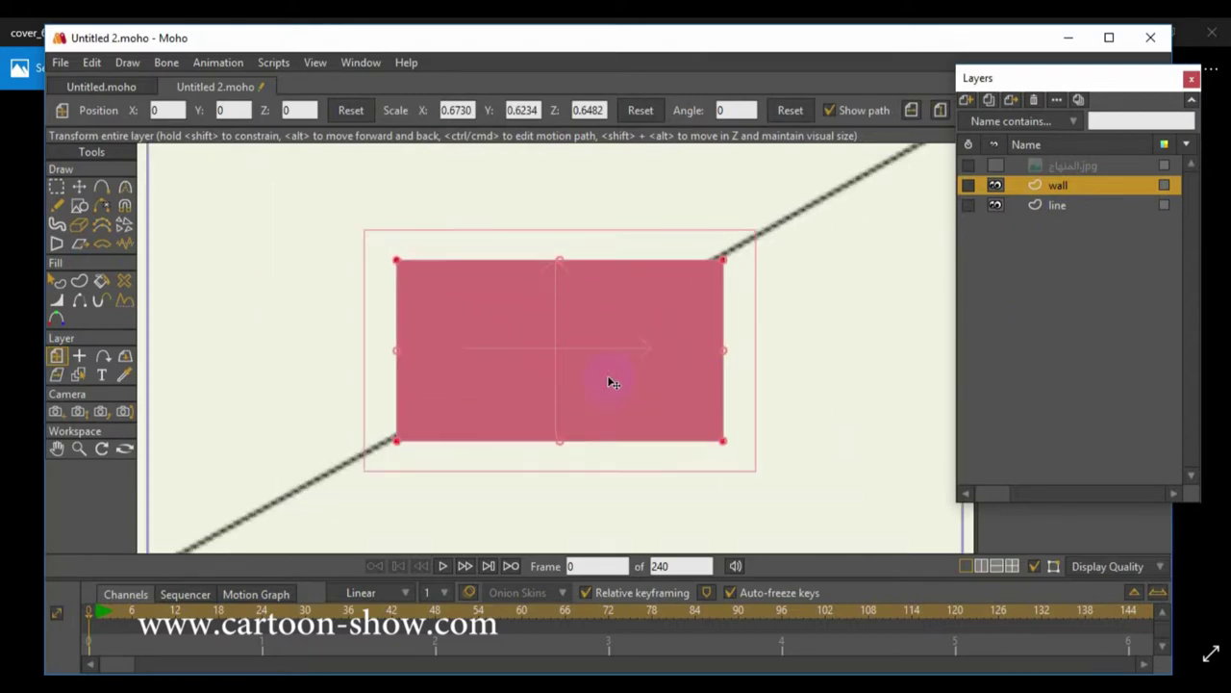
click(78, 188)
click(1060, 206)
scroll(875, 253, down, 4)
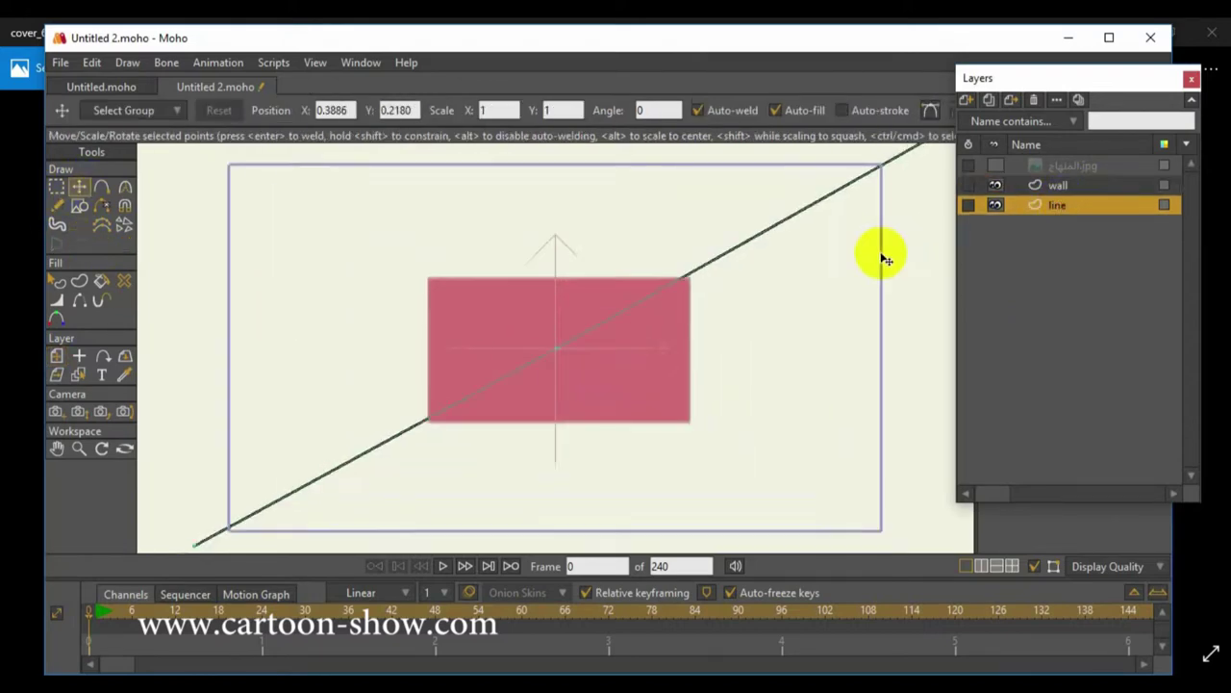
drag(839, 191, 839, 205)
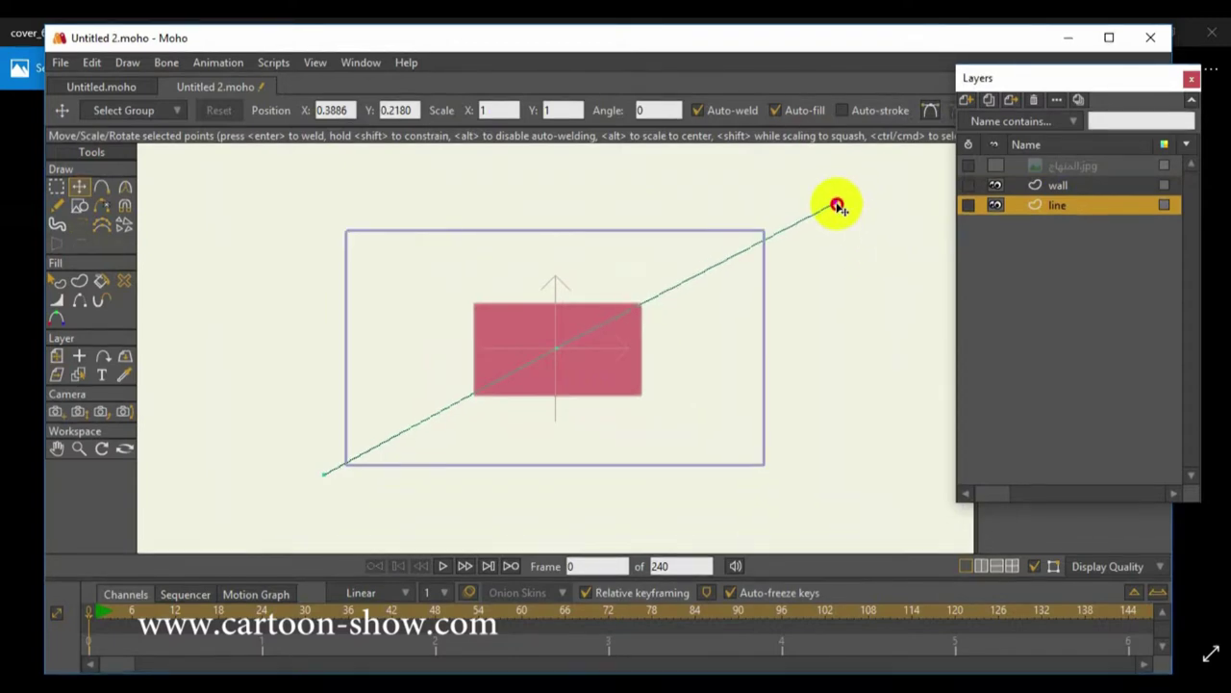
drag(837, 207, 835, 202)
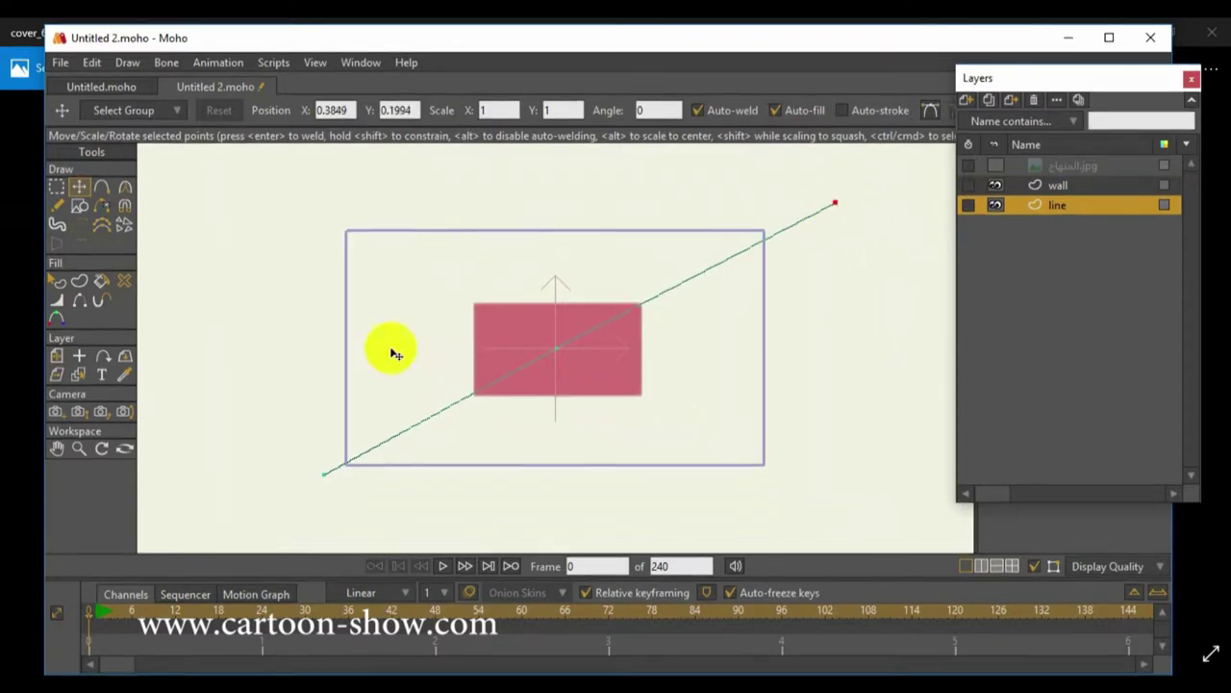
click(327, 479)
scroll(379, 448, up, 5)
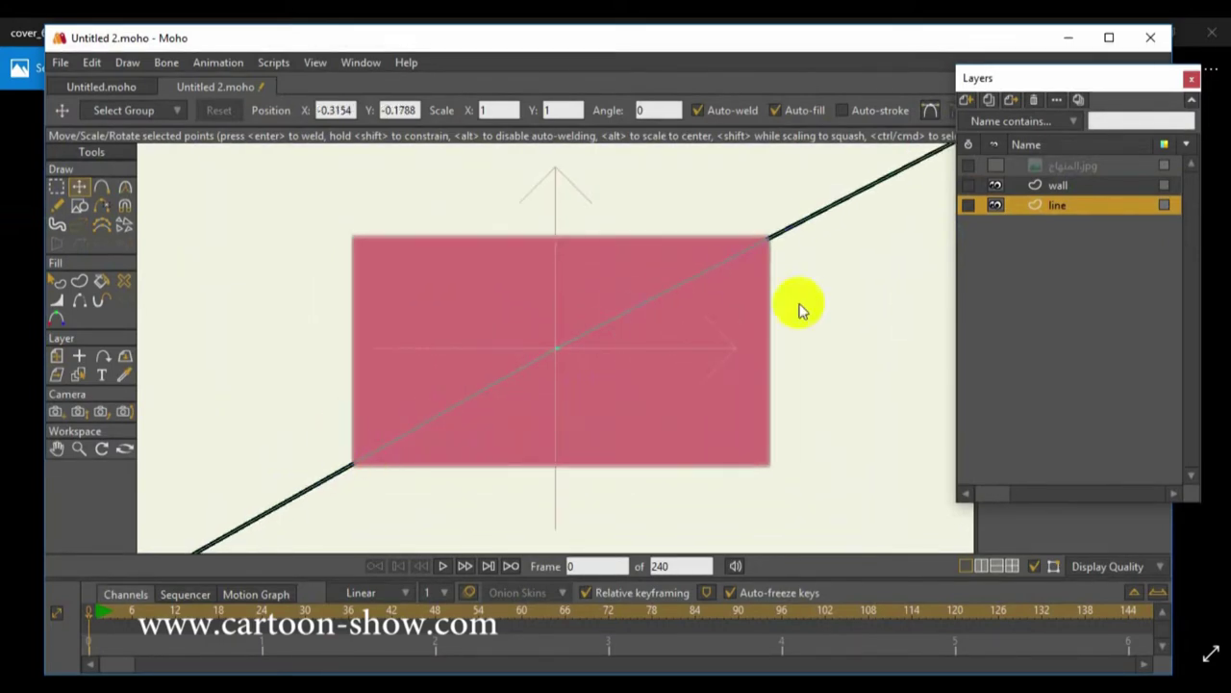
Step: With the wall layer active, set the fill colour for new shapes to a darker rose, about #AC5660
click(1079, 185)
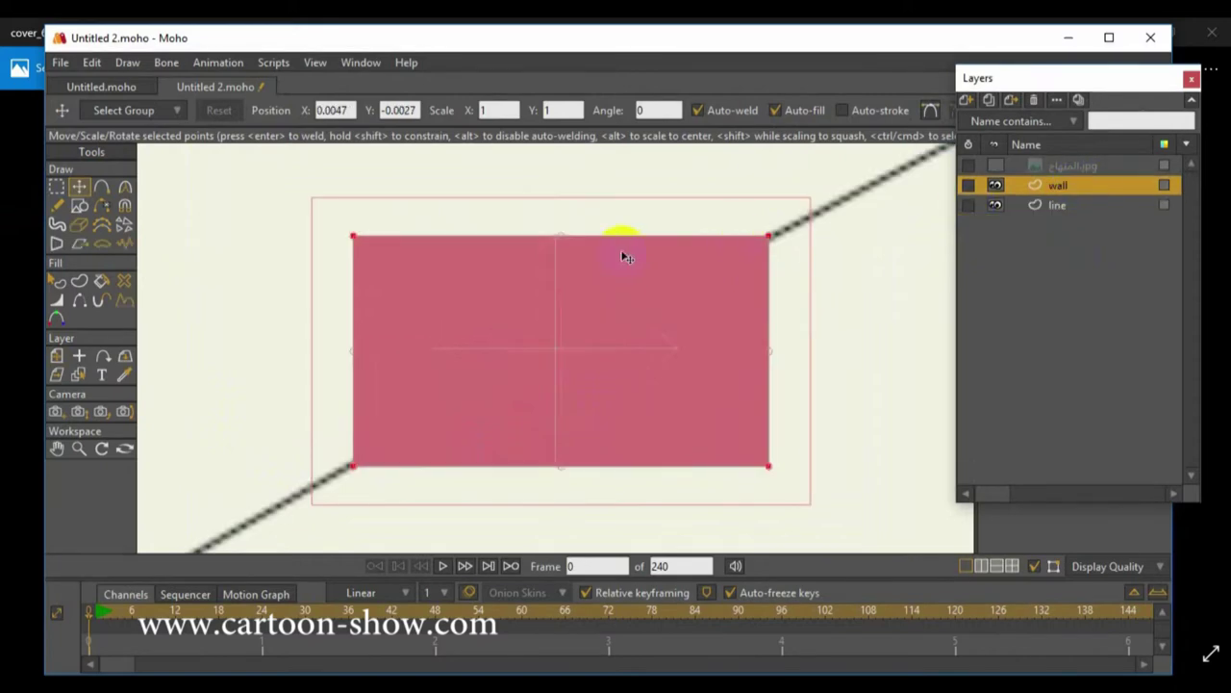
scroll(616, 246, down, 3)
drag(1037, 83, 921, 292)
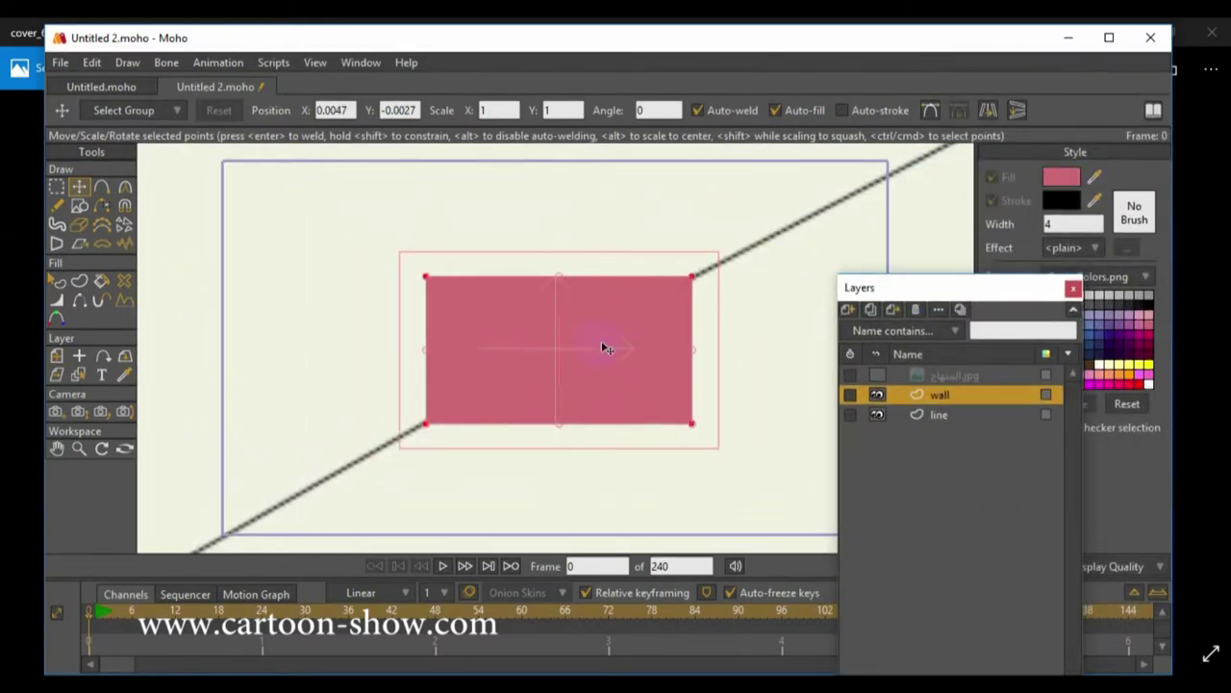
click(1060, 179)
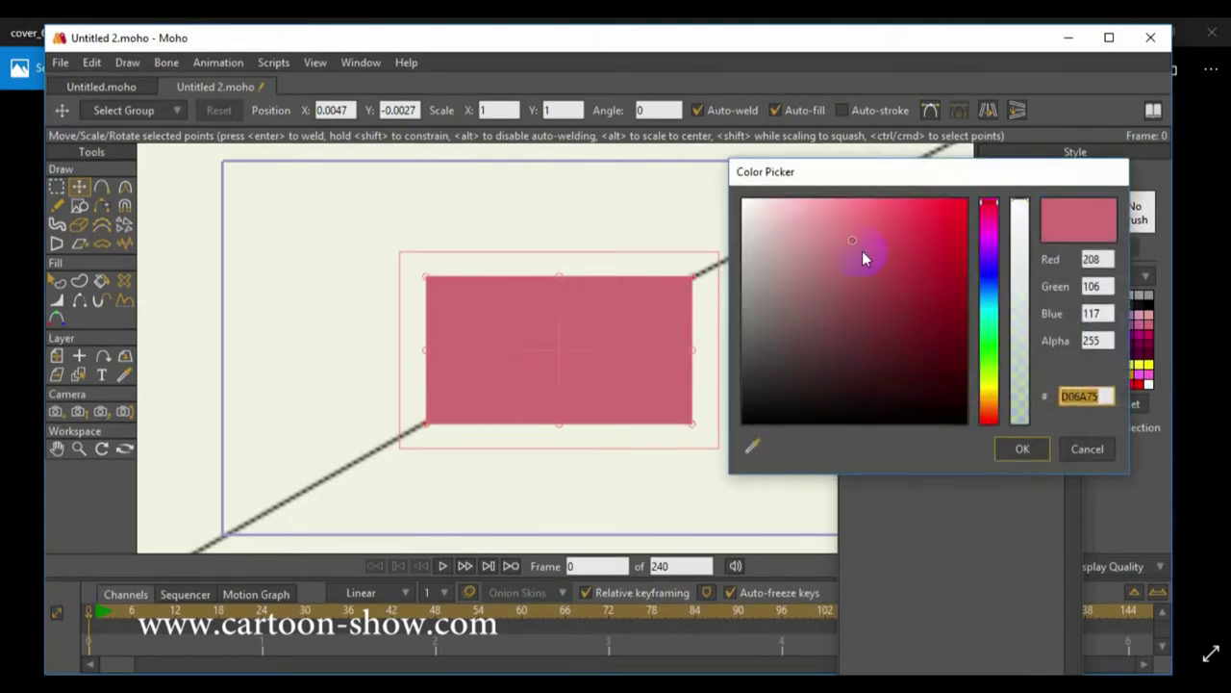
drag(855, 243, 855, 262)
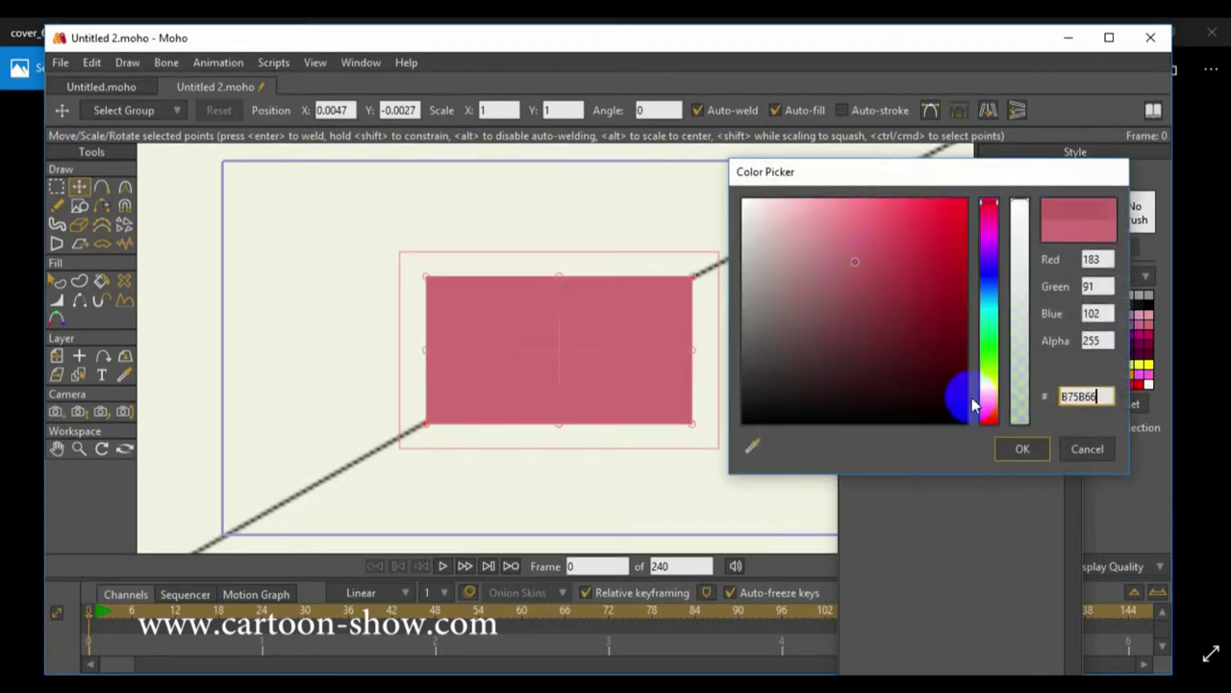
click(1018, 450)
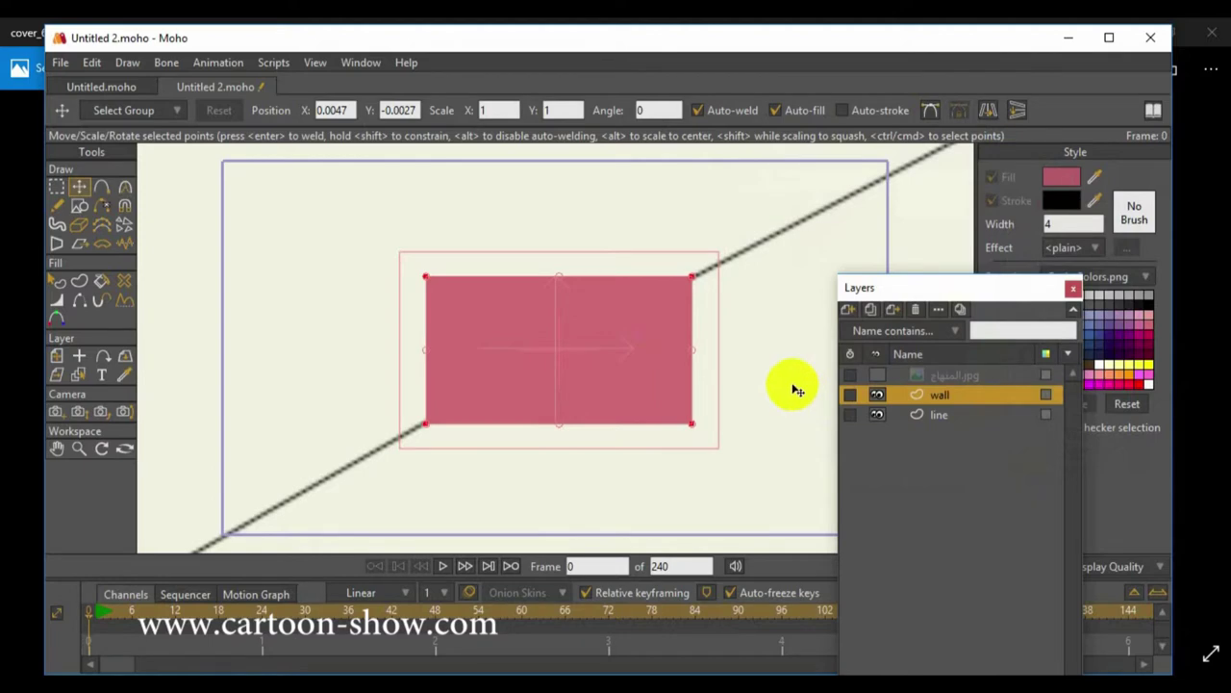
click(1056, 180)
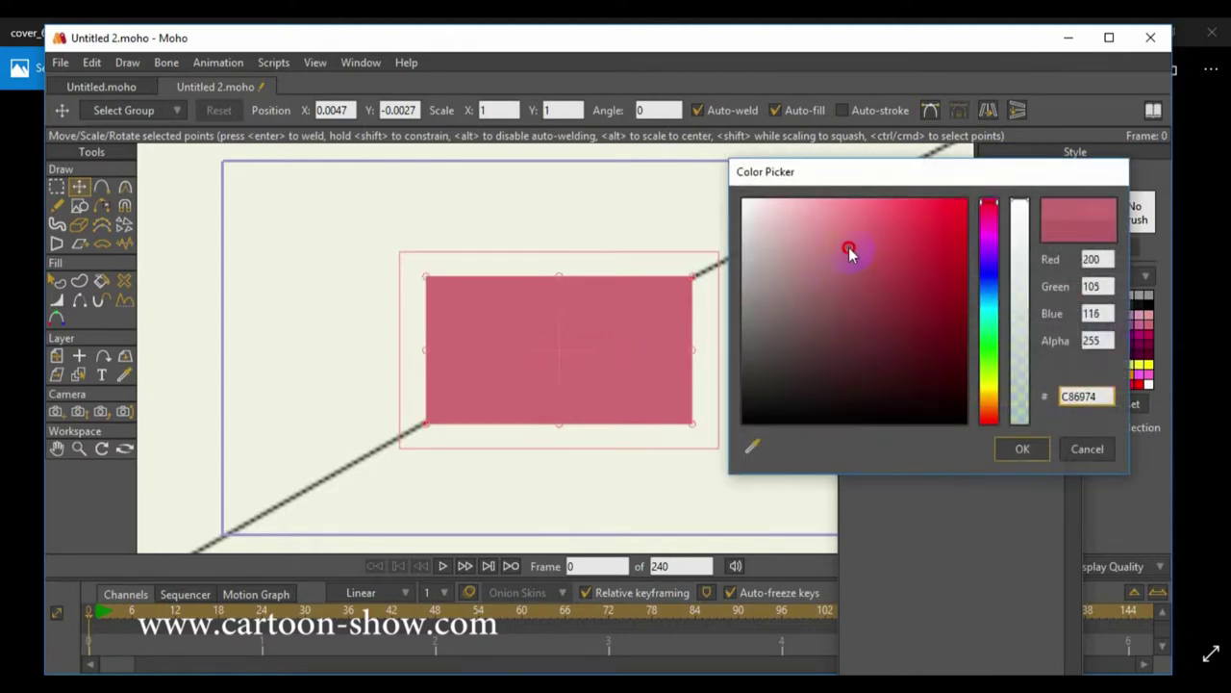
drag(849, 252, 856, 277)
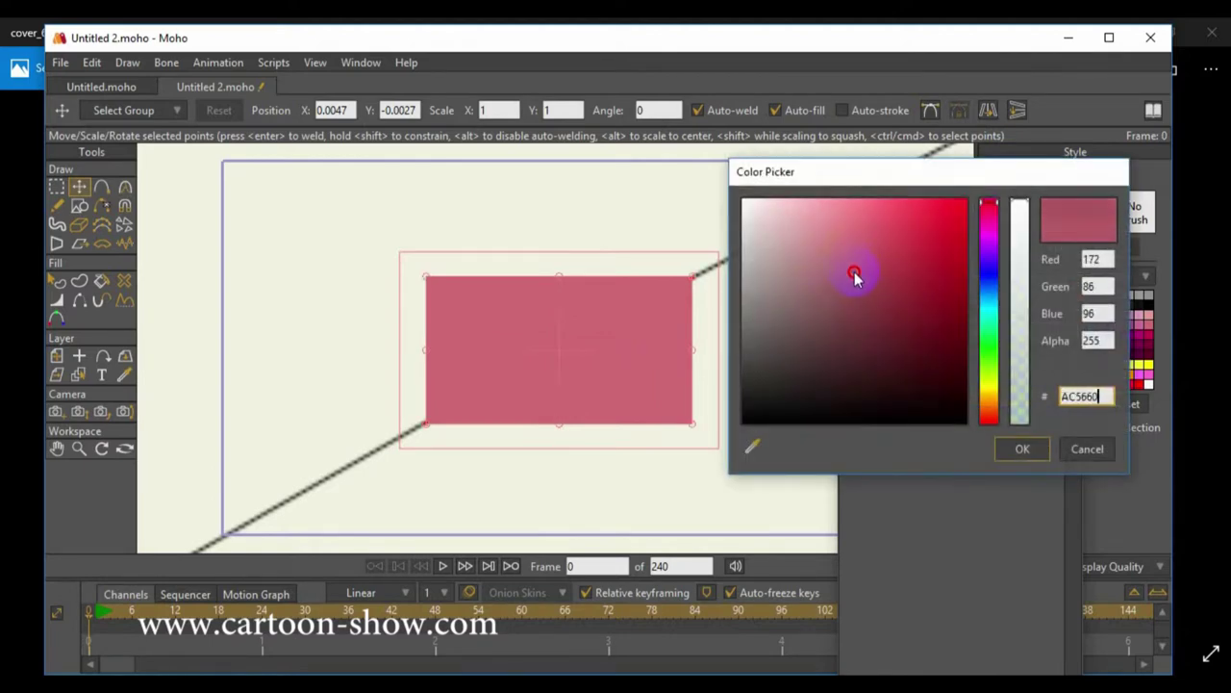
click(1020, 451)
Step: Draw a tall filled rectangle on the wall layer just to the right of the back wall
drag(908, 240, 1002, 252)
click(80, 205)
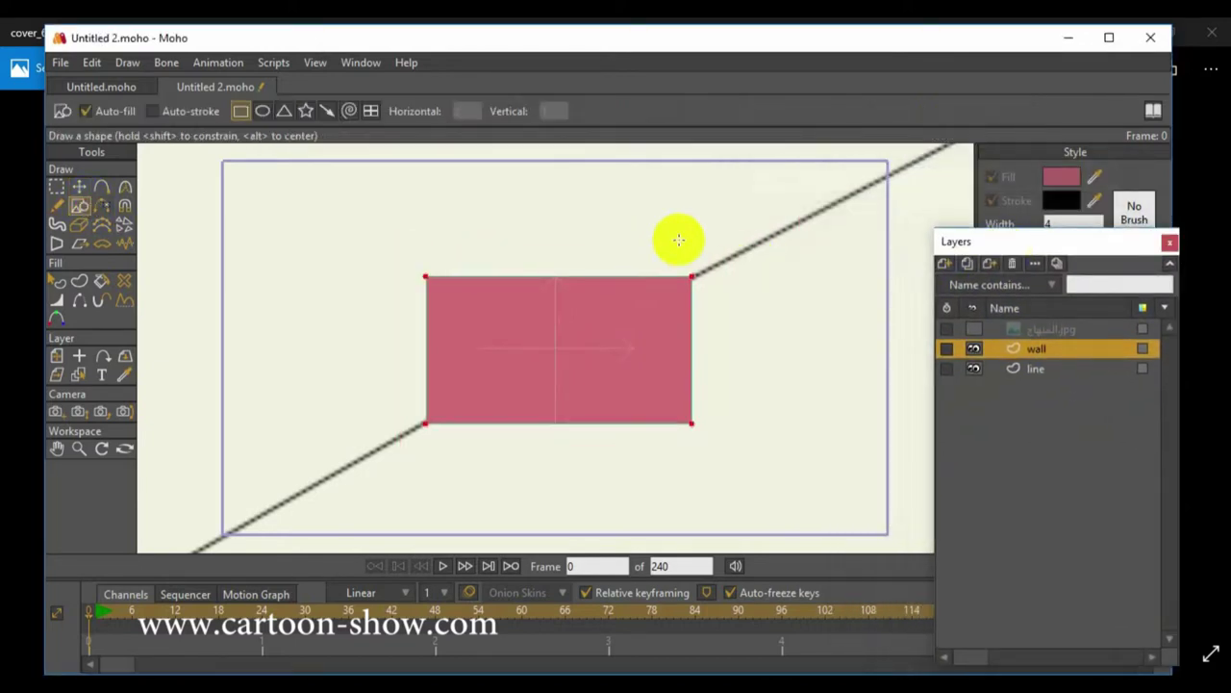
drag(713, 233, 838, 429)
Step: Move the line layer's lower-left endpoint beyond the frame's lower-right corner so the guide passes through the back wall's lower-right corner
scroll(840, 430, down, 5)
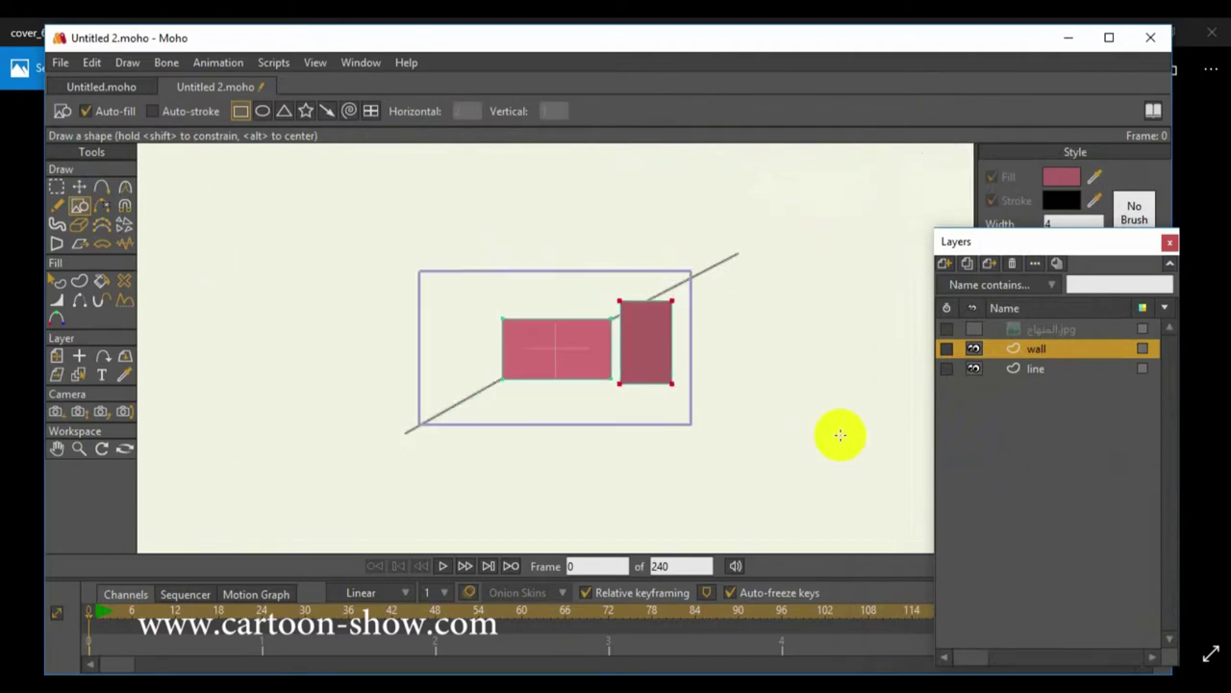
click(1037, 370)
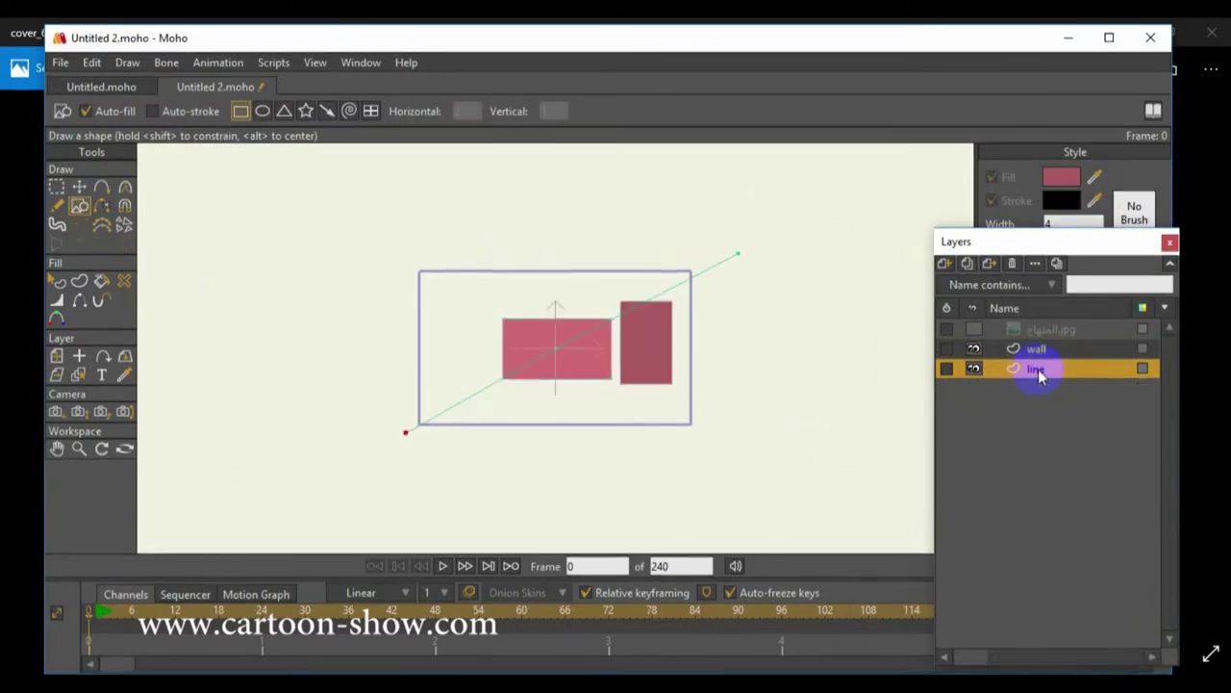
click(81, 190)
drag(408, 438, 746, 456)
scroll(647, 461, up, 4)
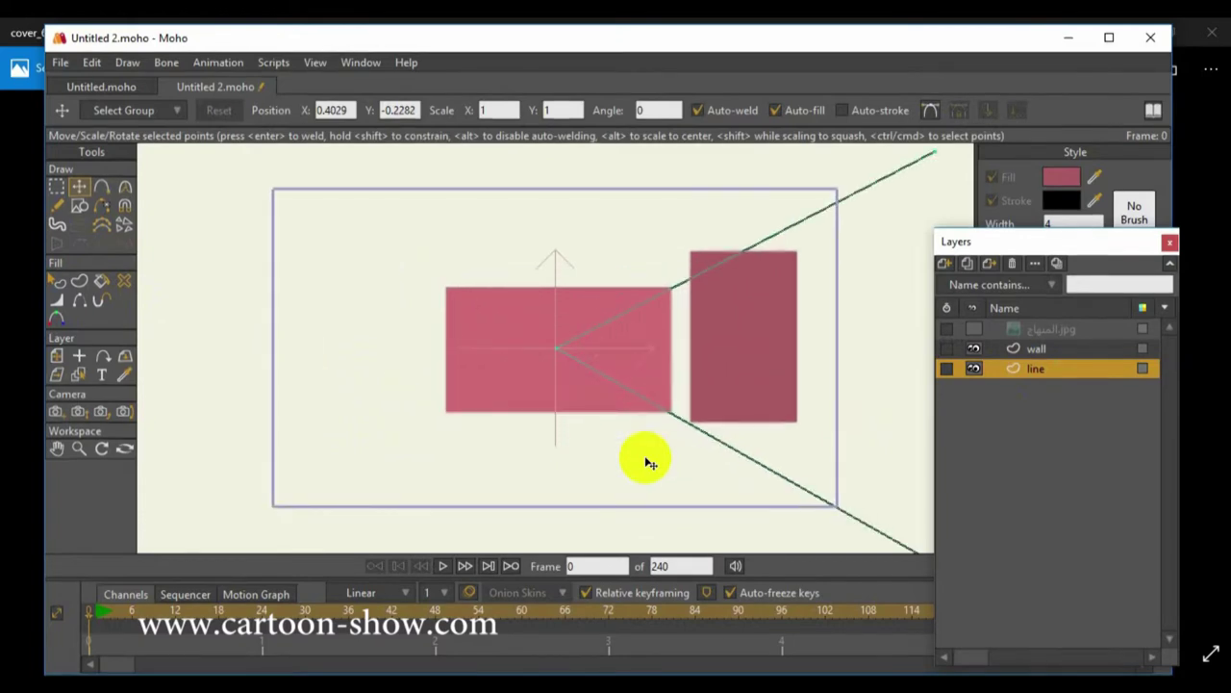
scroll(647, 462, down, 4)
drag(756, 465, 675, 425)
scroll(675, 425, up, 3)
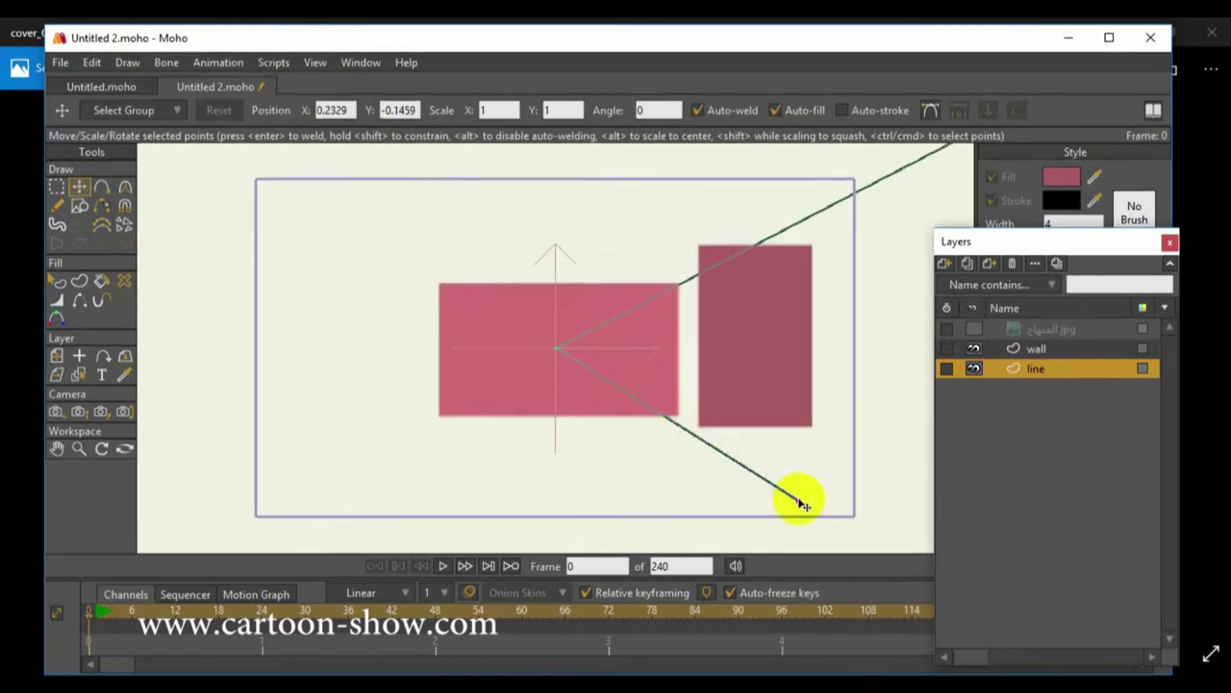
drag(808, 502, 904, 544)
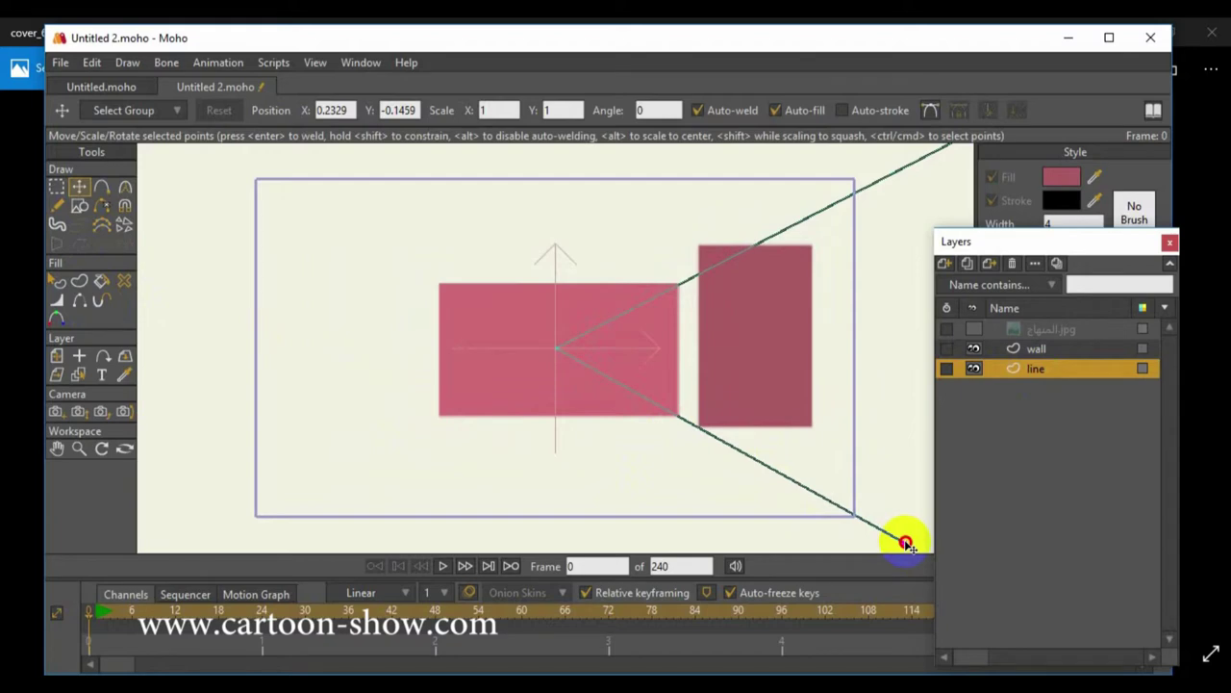
Step: Reshape the new rectangle into the right side wall, with inner corners on the back wall's corners and outer corners along the guides beyond the frame
click(1047, 354)
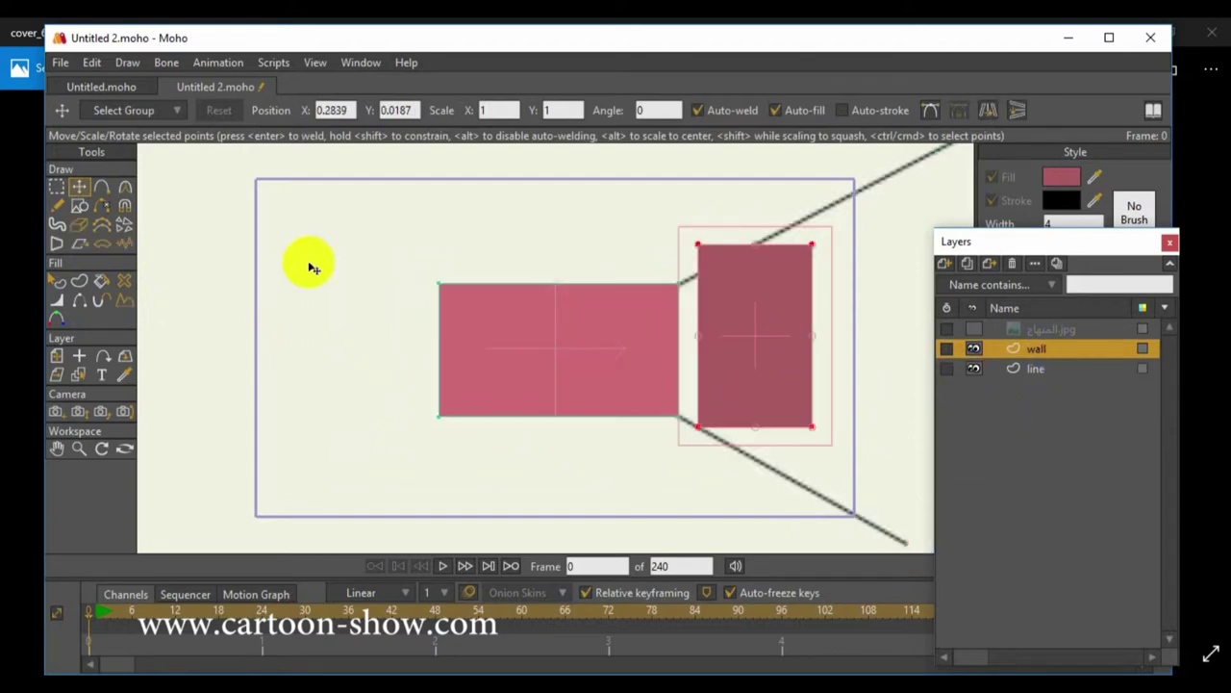
drag(700, 246, 682, 281)
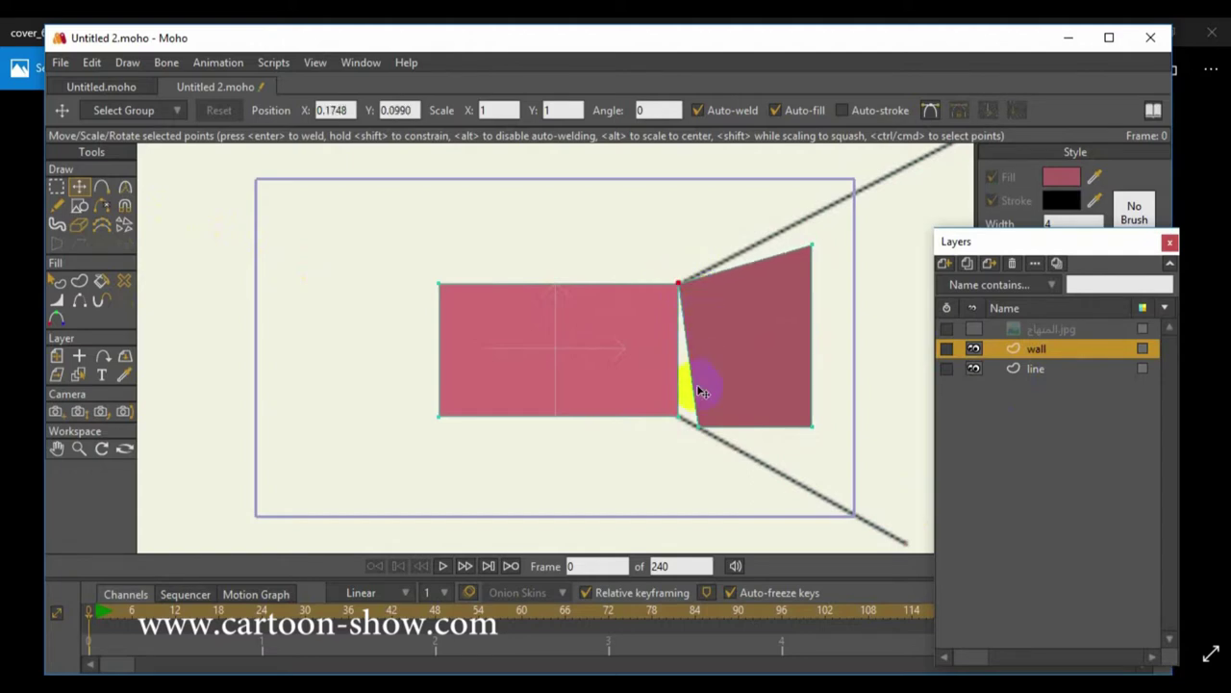
drag(705, 435, 690, 428)
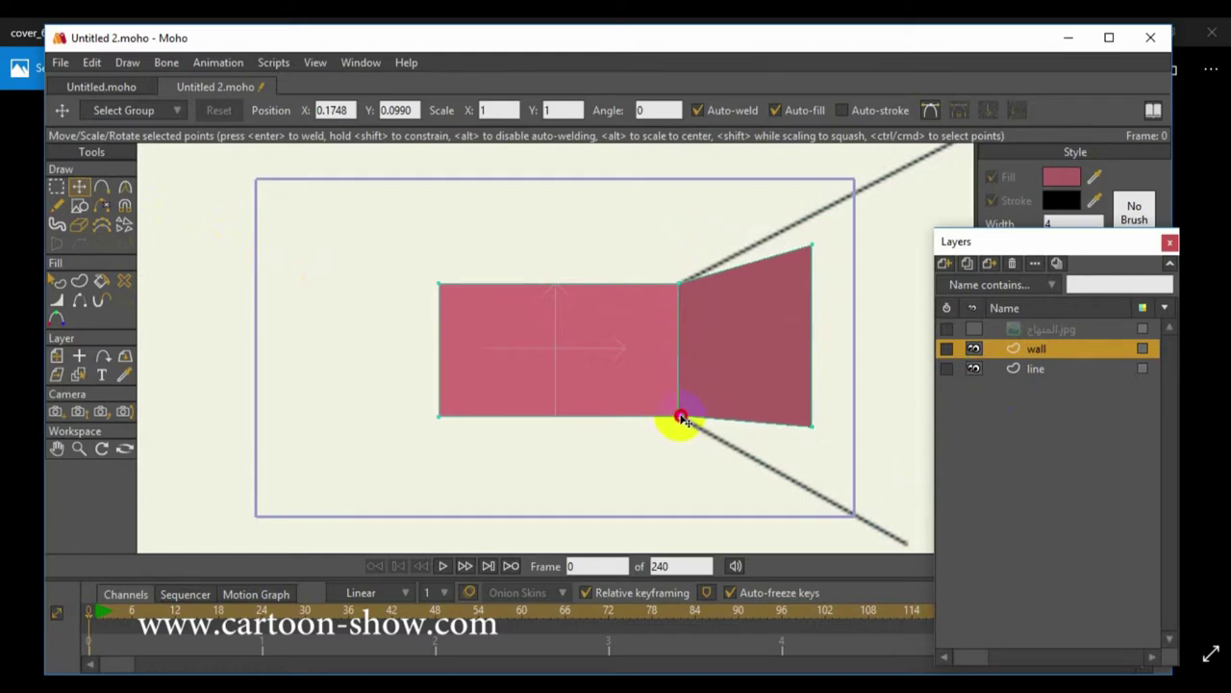
drag(681, 416, 678, 414)
drag(811, 433, 905, 545)
drag(805, 252, 912, 167)
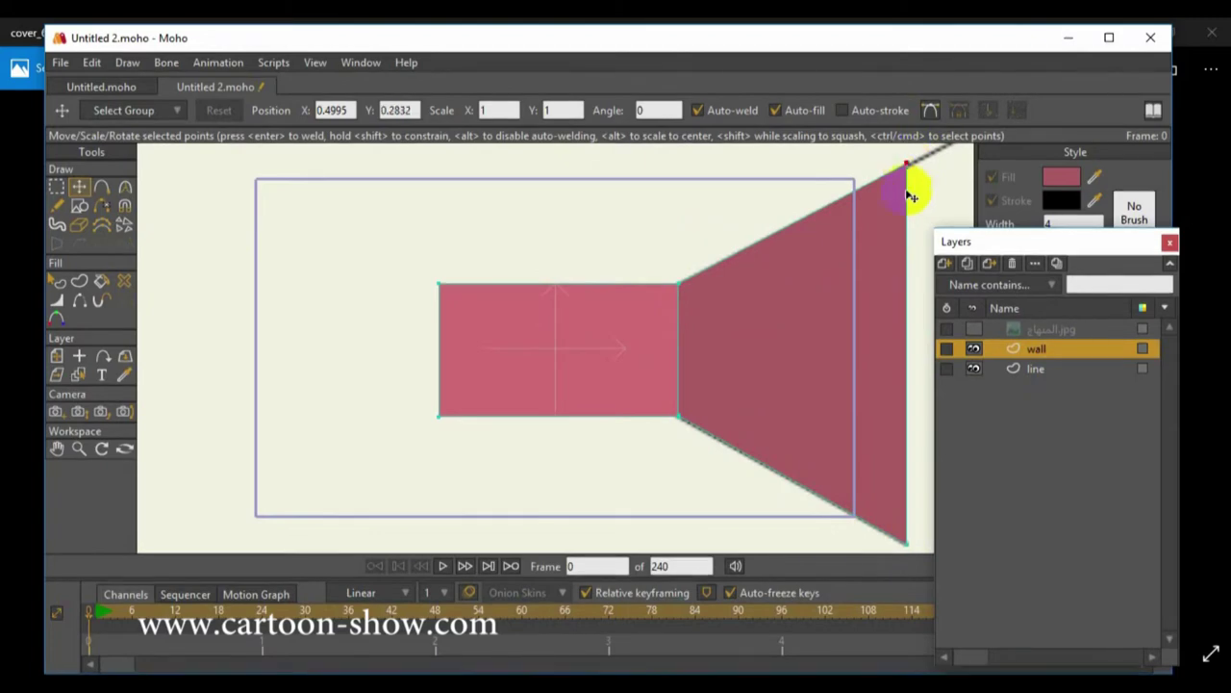
Step: Move the guide line's endpoints beyond the frame's left corners, to about X -0.330, Y 0.182 and X -0.346, Y -0.203
scroll(769, 336, down, 2)
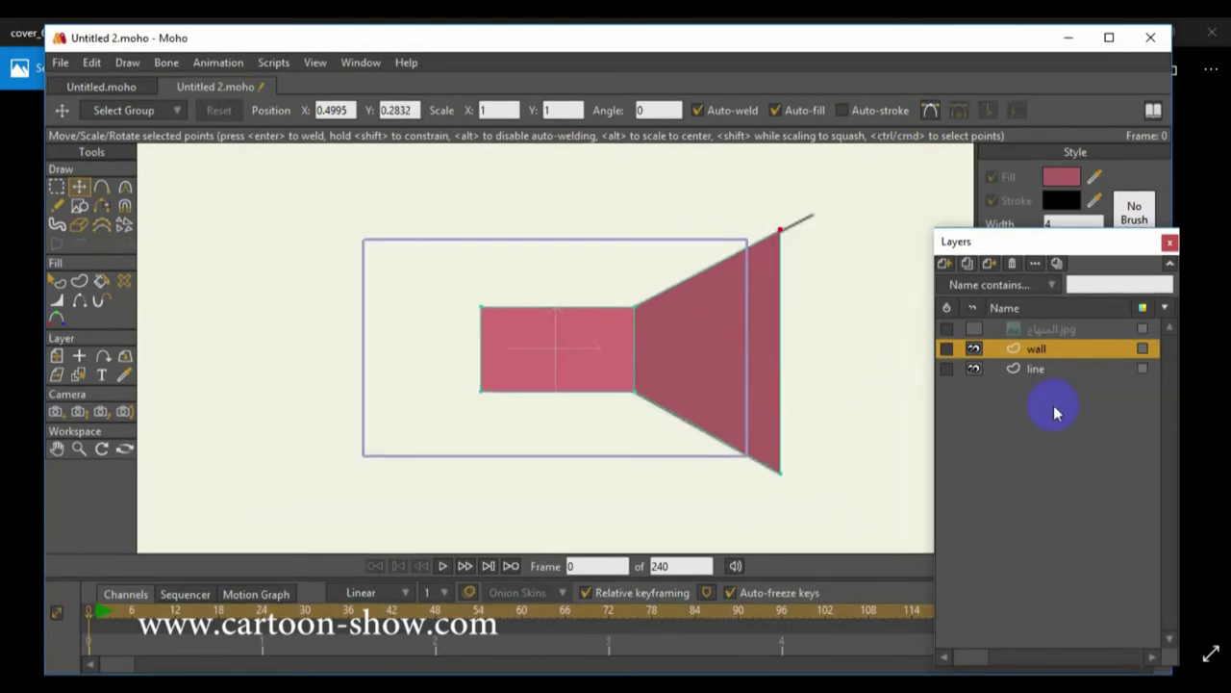
click(1035, 369)
drag(815, 222, 334, 227)
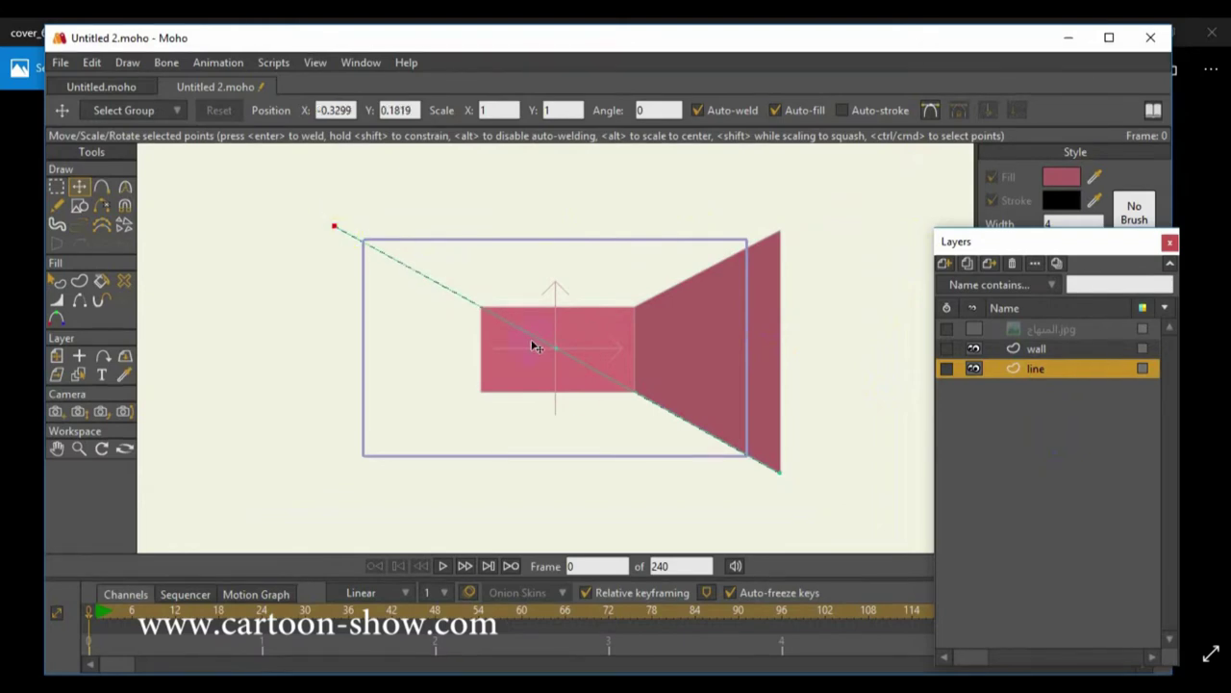
drag(780, 471, 323, 483)
scroll(330, 462, up, 5)
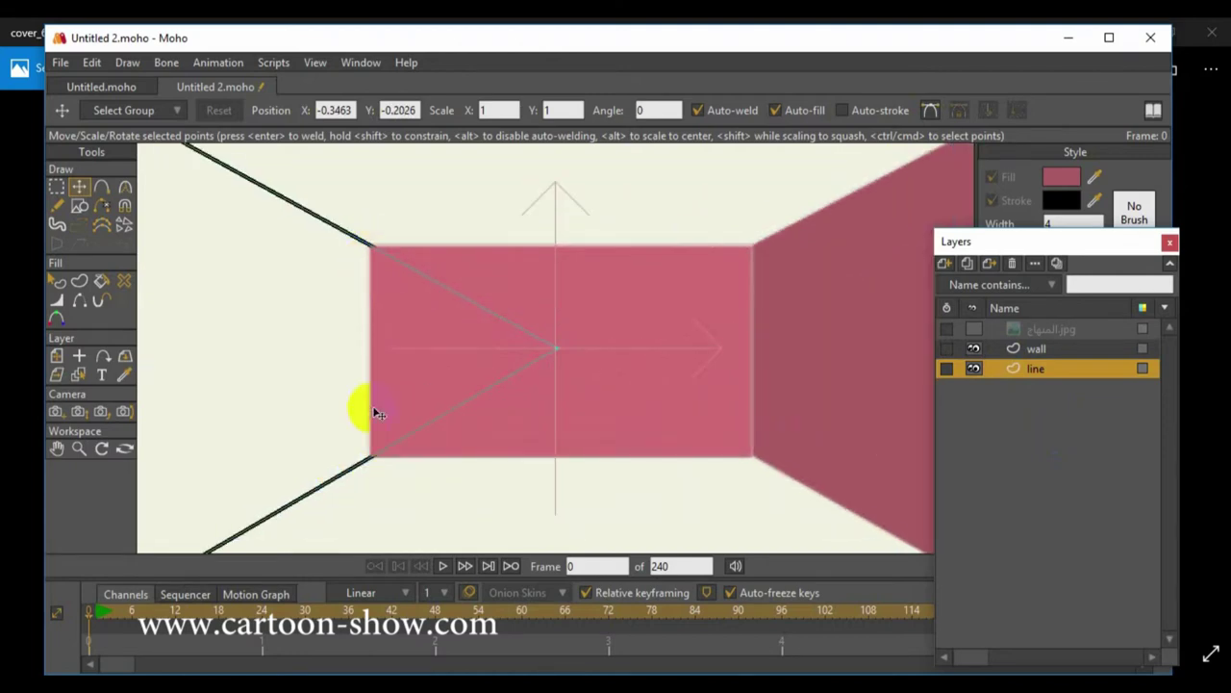
scroll(360, 448, down, 5)
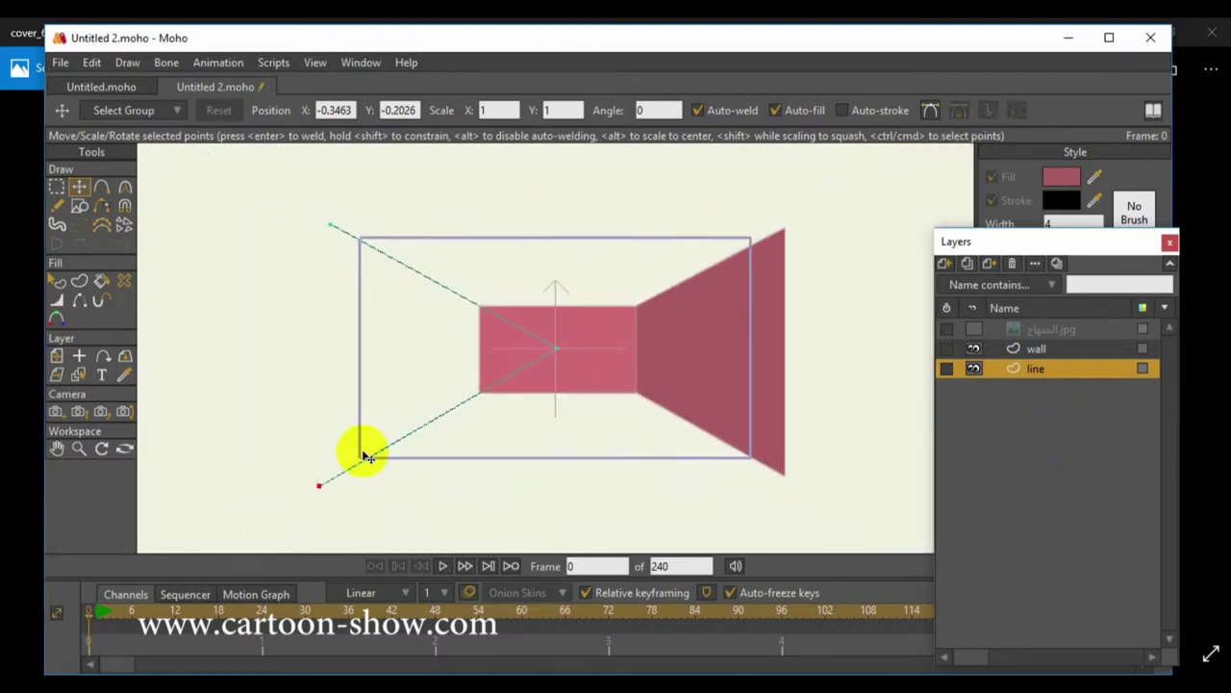
Step: Draw a tall filled rectangle on the wall layer just to the left of the back wall
click(1031, 350)
click(440, 366)
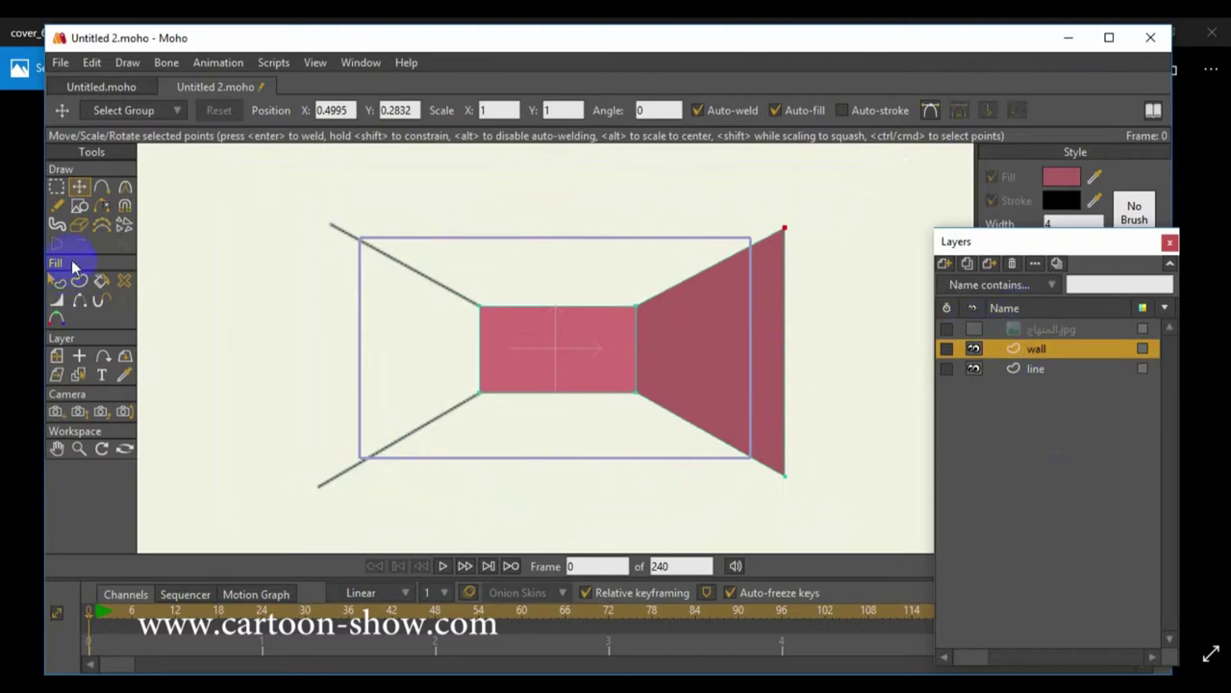
drag(391, 271, 468, 436)
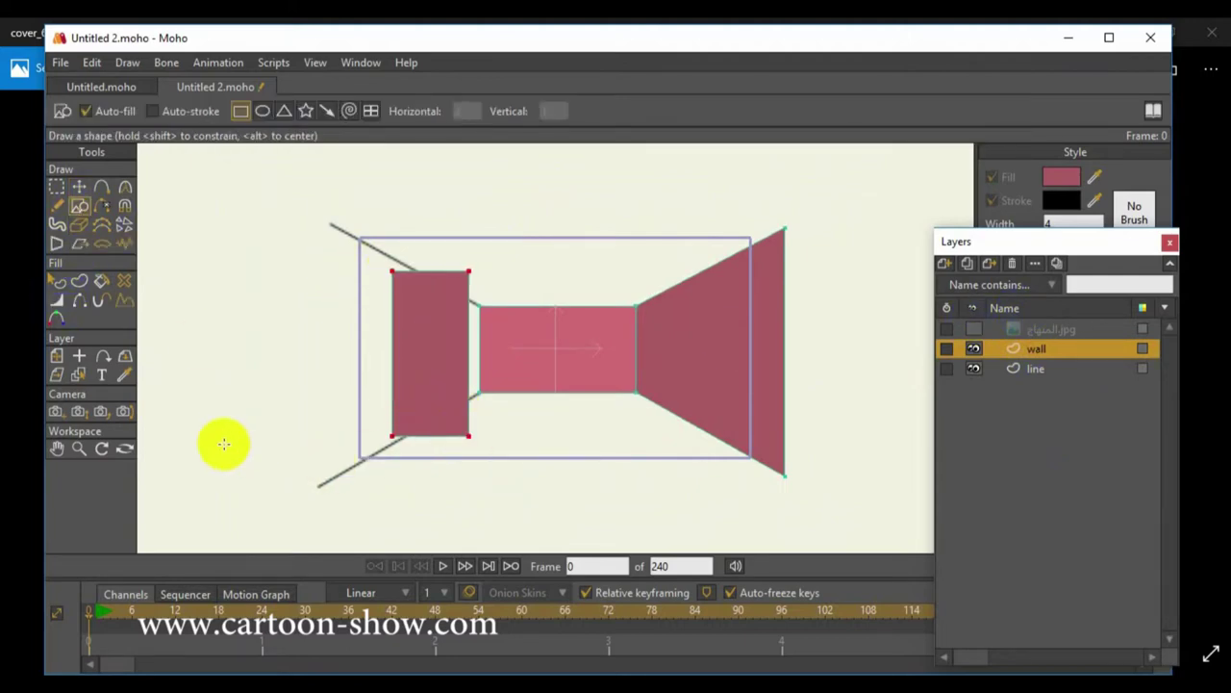
Step: Move the left rectangle's inner corners onto the back wall's left corners, at about X -0.165, Y 0.101 and Y -0.106
scroll(224, 435, up, 3)
click(81, 187)
click(471, 185)
drag(407, 220, 424, 279)
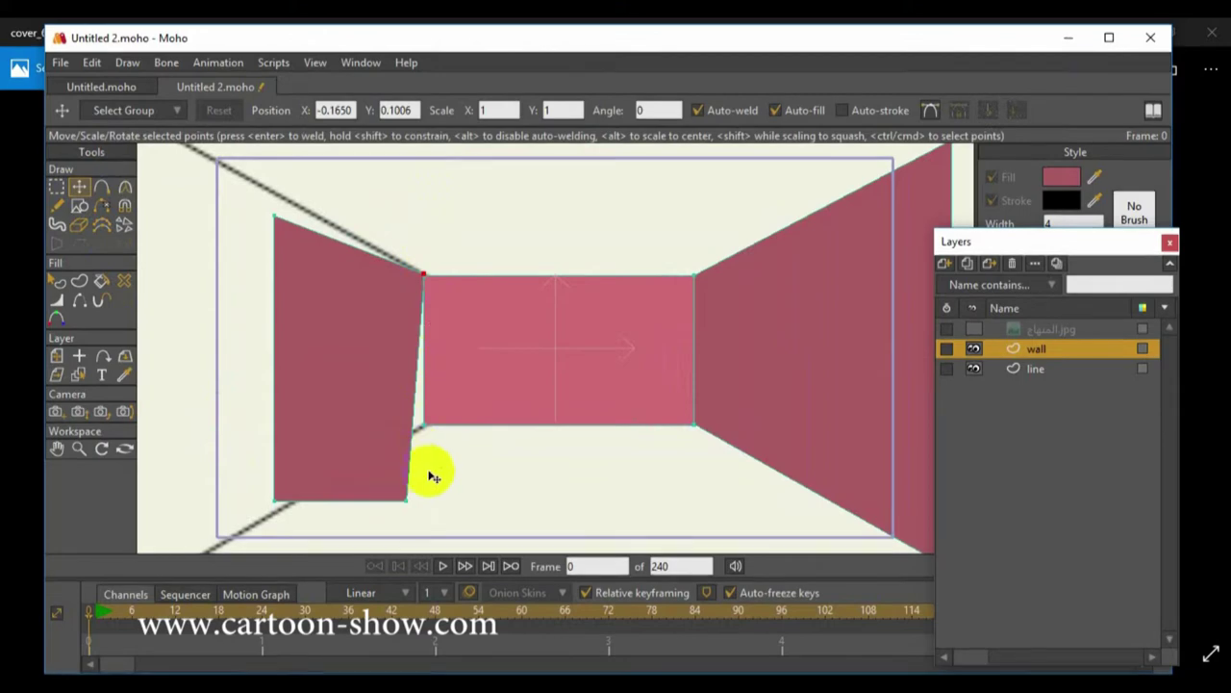
drag(407, 501, 423, 426)
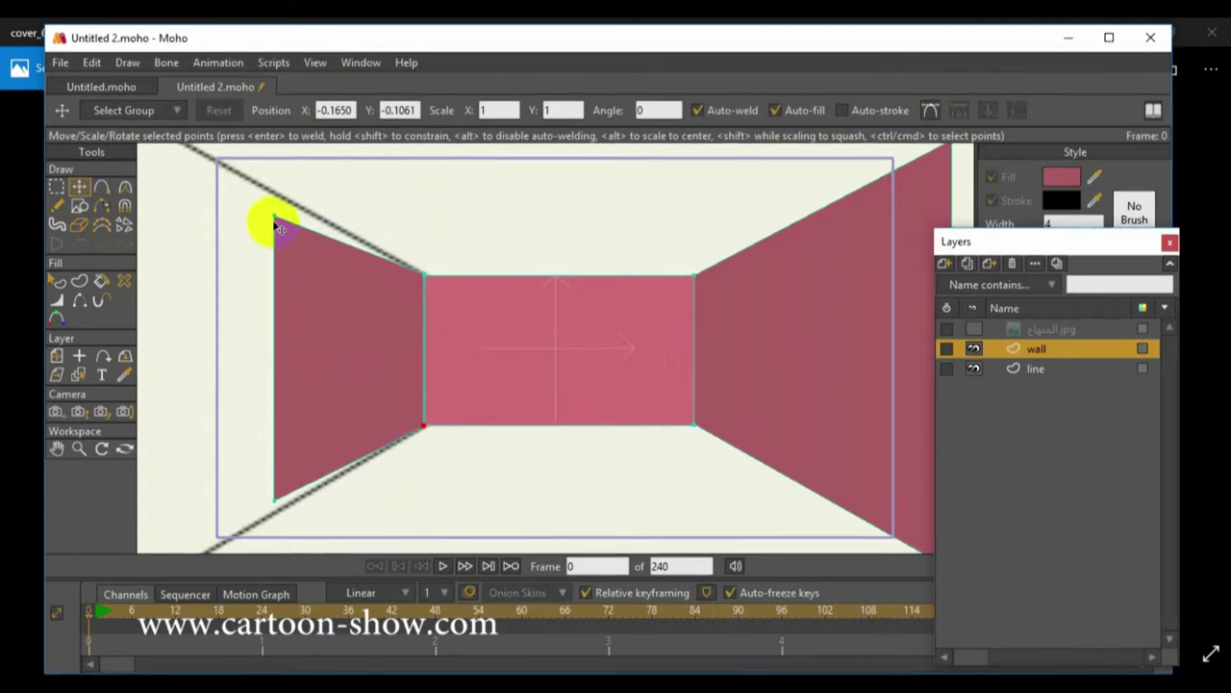
Step: Extend the left wall's outer corners along the guides beyond the frame, to about X -0.492, Y 0.294 and X -0.490, Y -0.308
scroll(266, 220, down, 2)
drag(362, 258, 306, 210)
drag(378, 456, 305, 493)
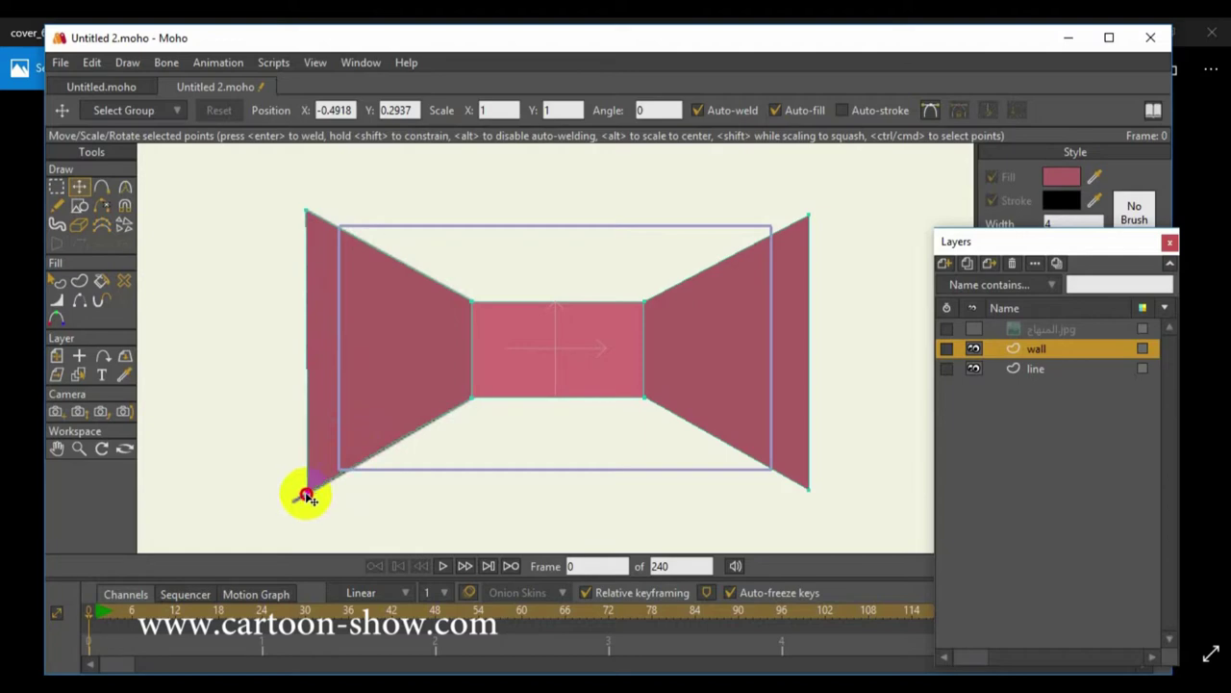
drag(305, 495, 307, 494)
Step: Render a preview of the current frame to check the three walls, and close the render
scroll(487, 444, up, 5)
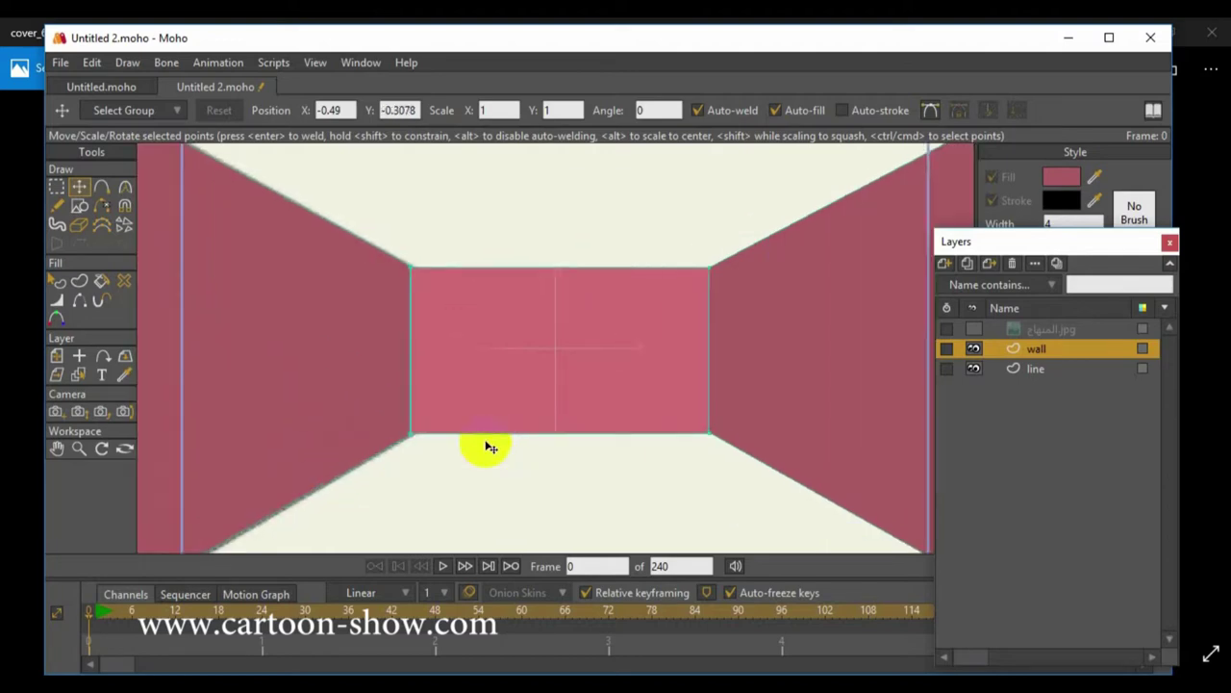
scroll(486, 445, down, 1)
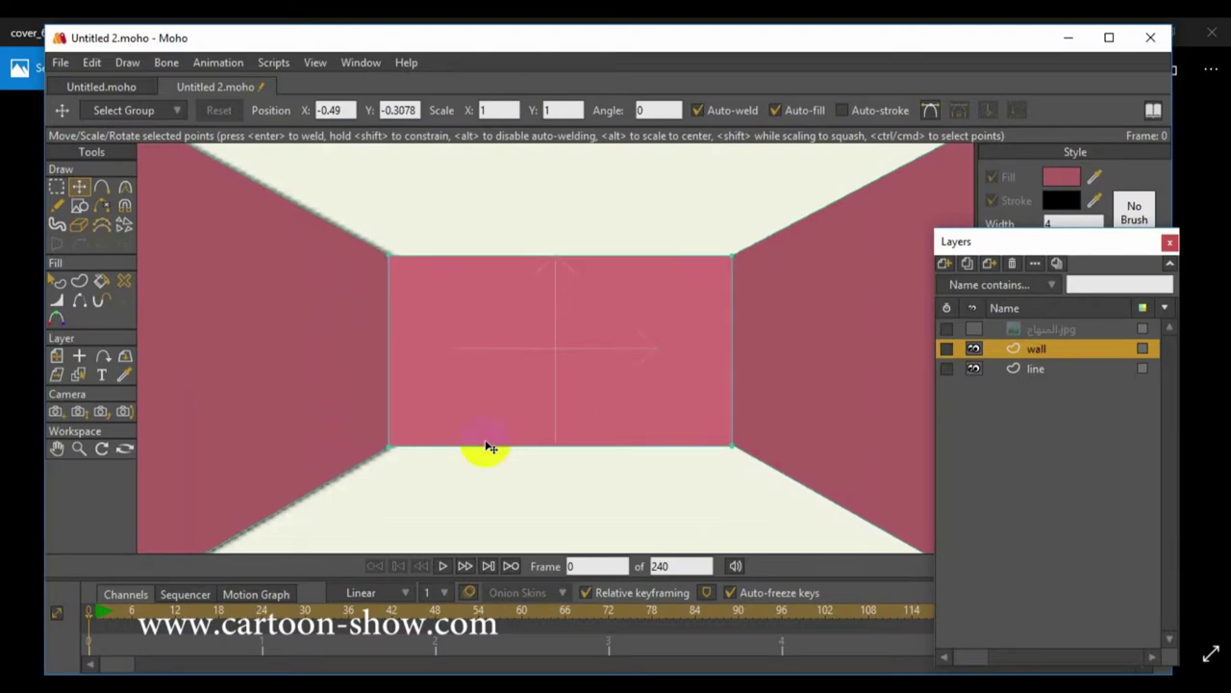
scroll(487, 447, down, 4)
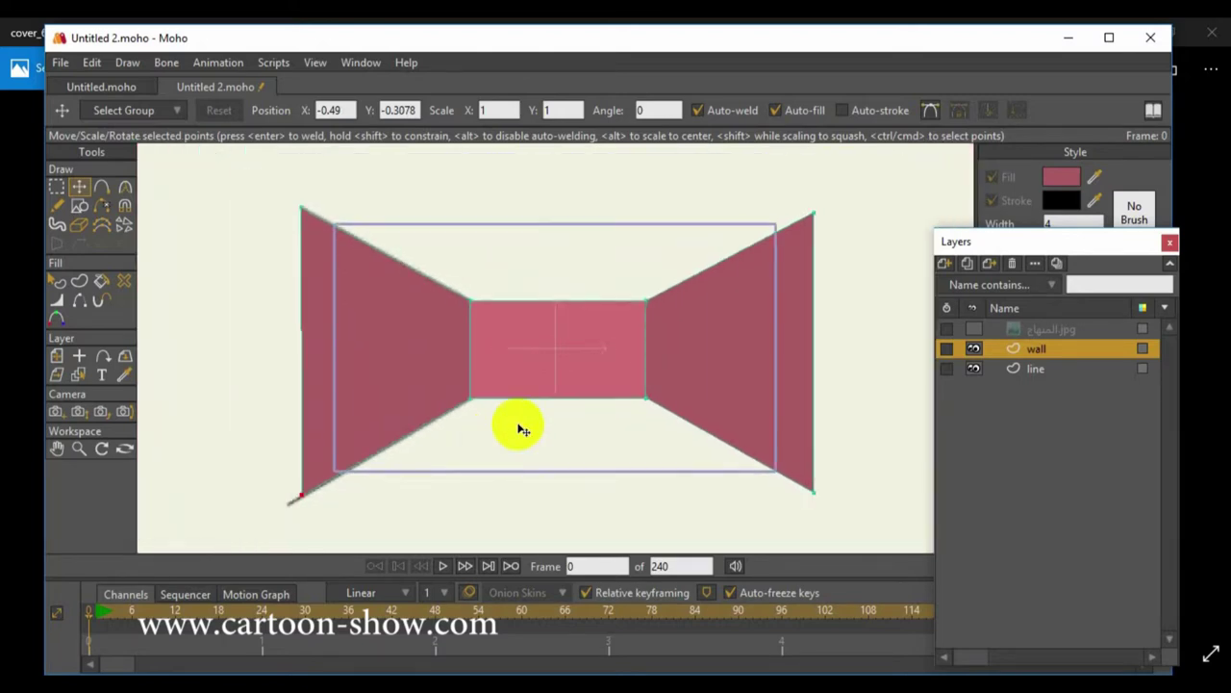
key(ctrl+r)
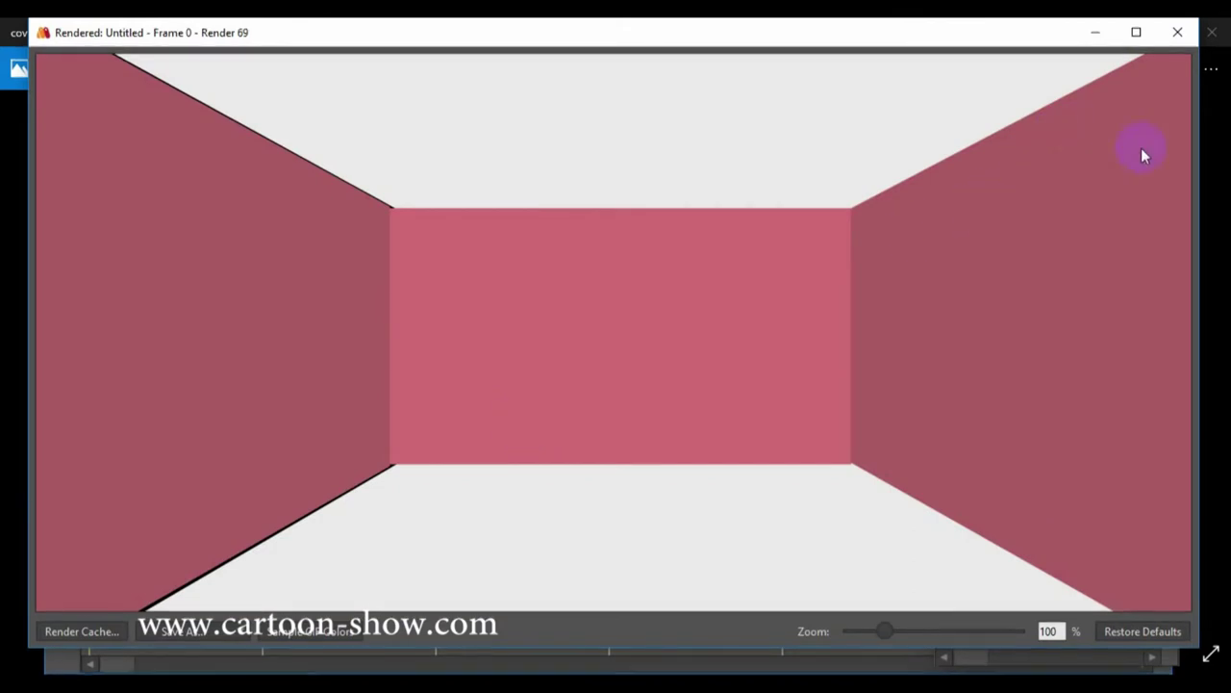
click(1177, 32)
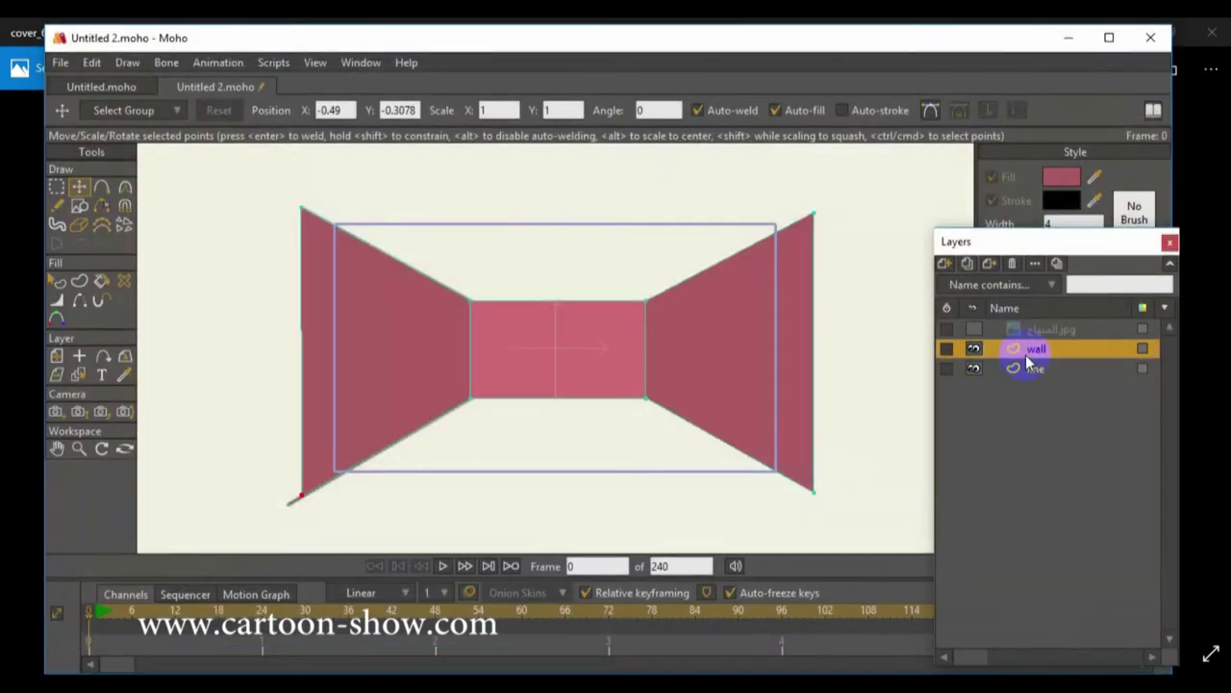
Step: Add a vector layer above the wall layer, name it gra, and uncover the style settings
click(945, 263)
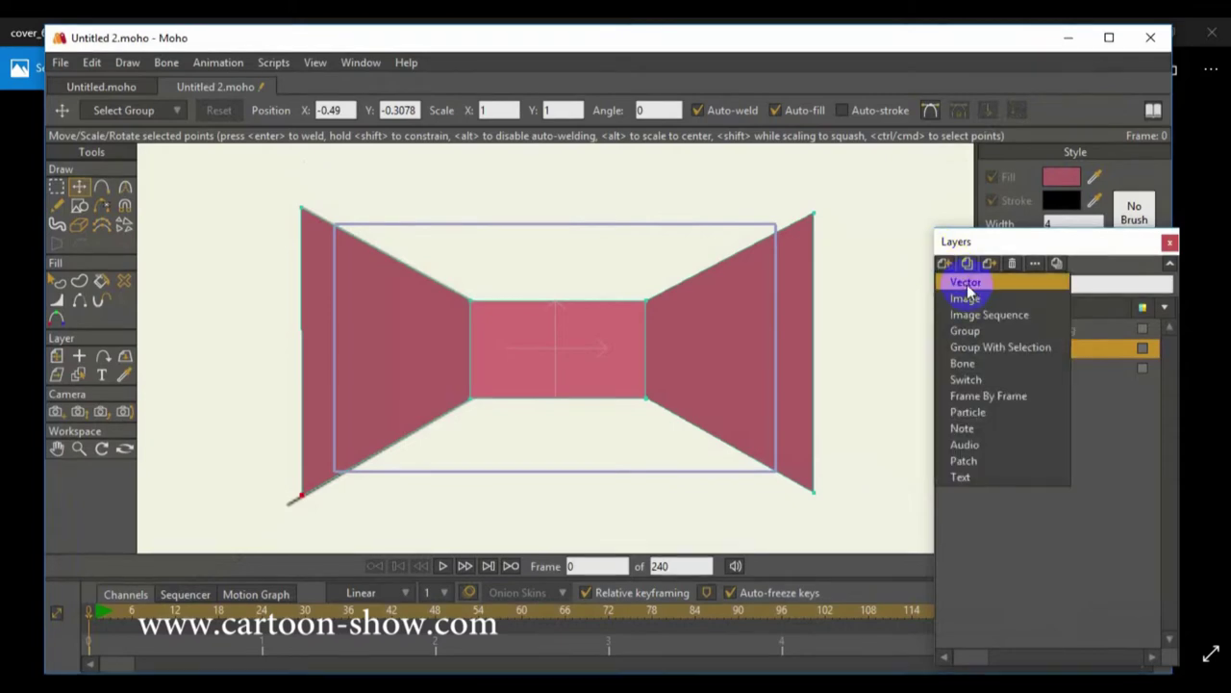
click(966, 282)
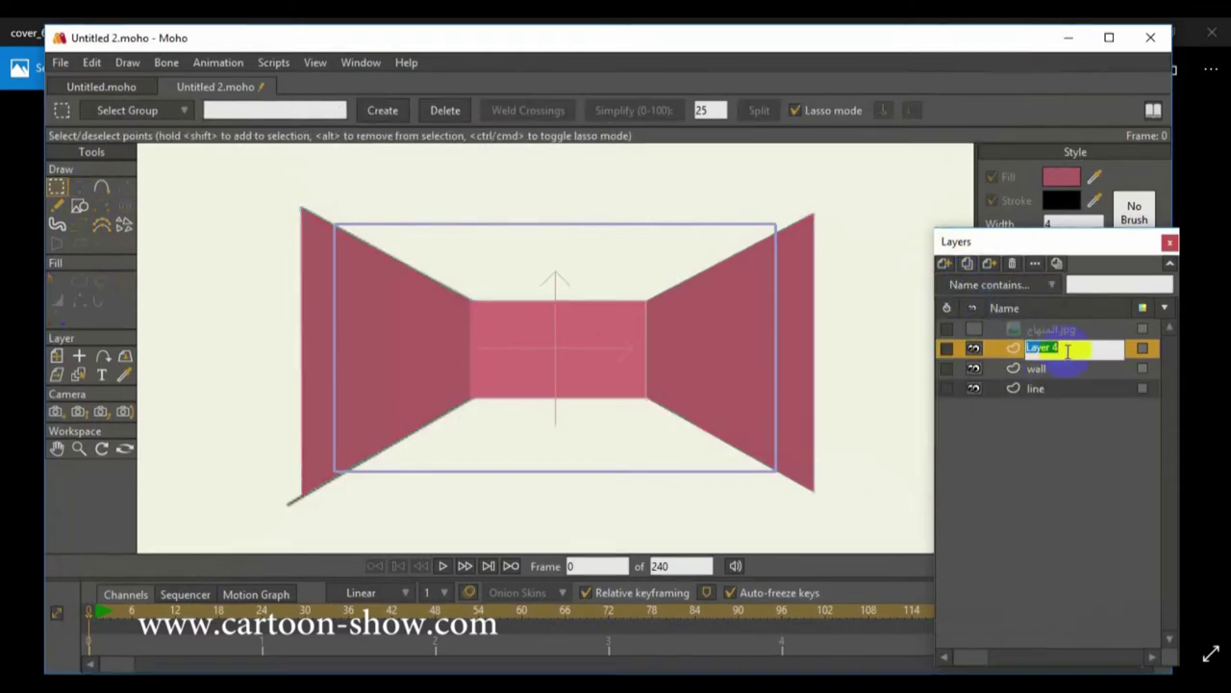
text(gra)
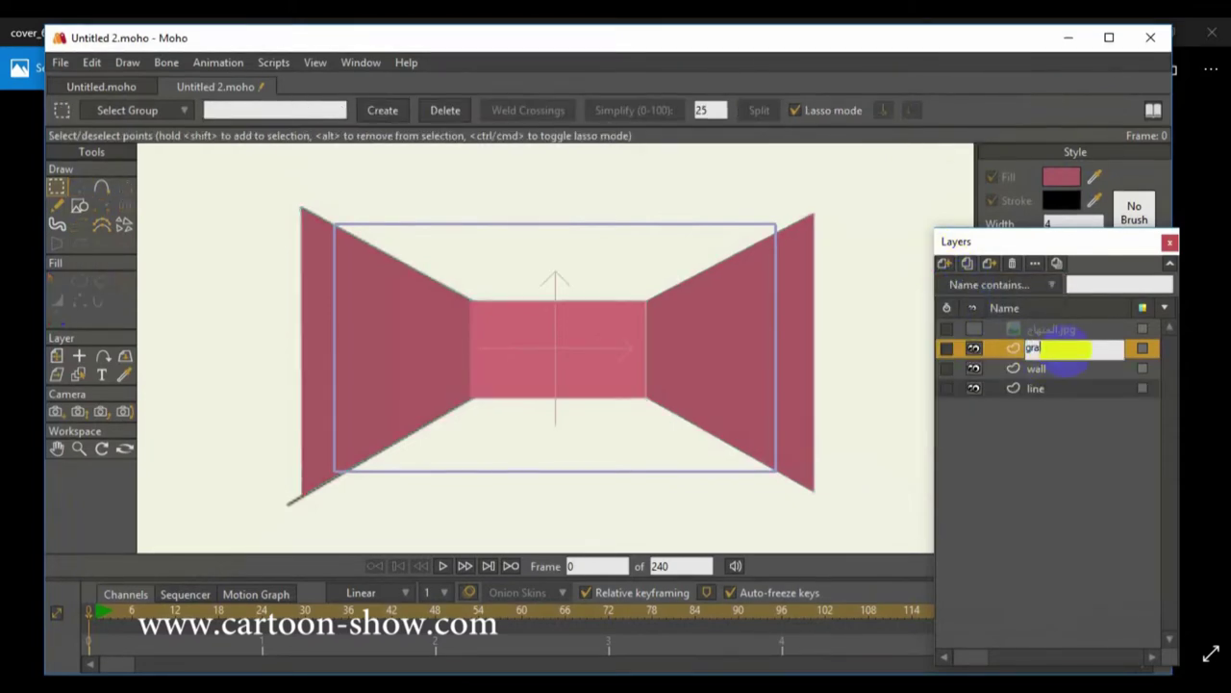
click(1066, 350)
drag(1062, 241, 928, 357)
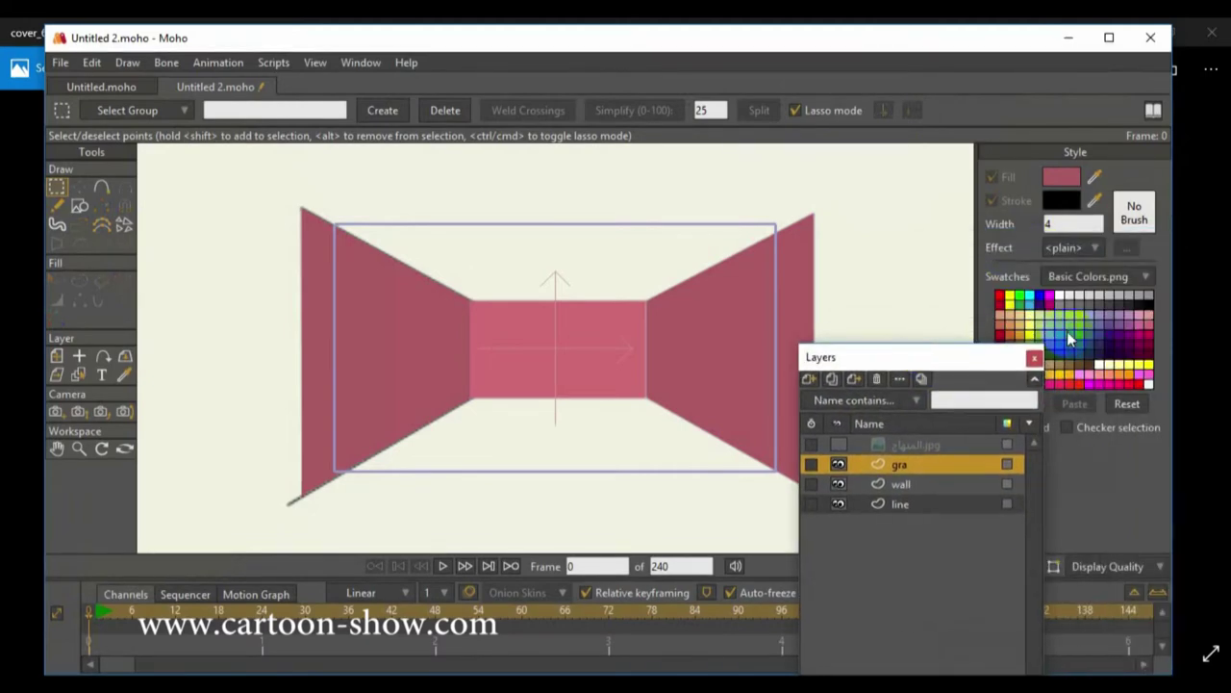
Step: Choose a grey fill and draw a wide rectangle on the gra layer, covering the lower part of the room and extending beyond the frame
click(1139, 297)
scroll(685, 359, down, 2)
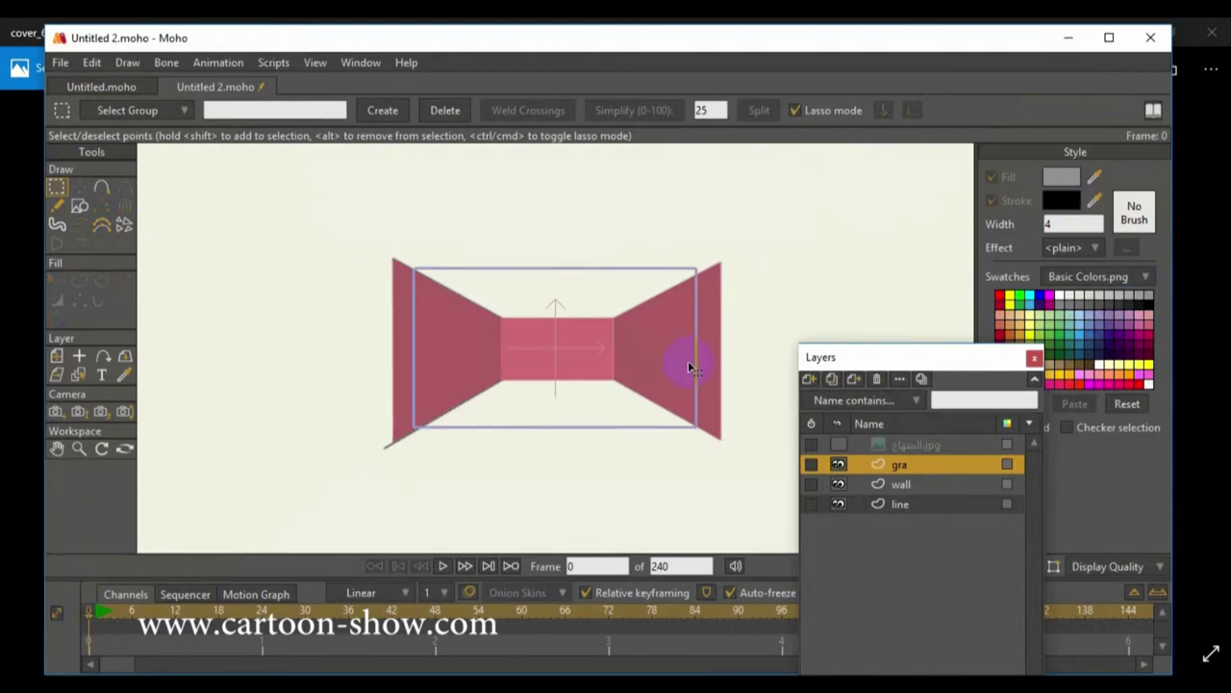
drag(915, 352, 1052, 330)
click(80, 206)
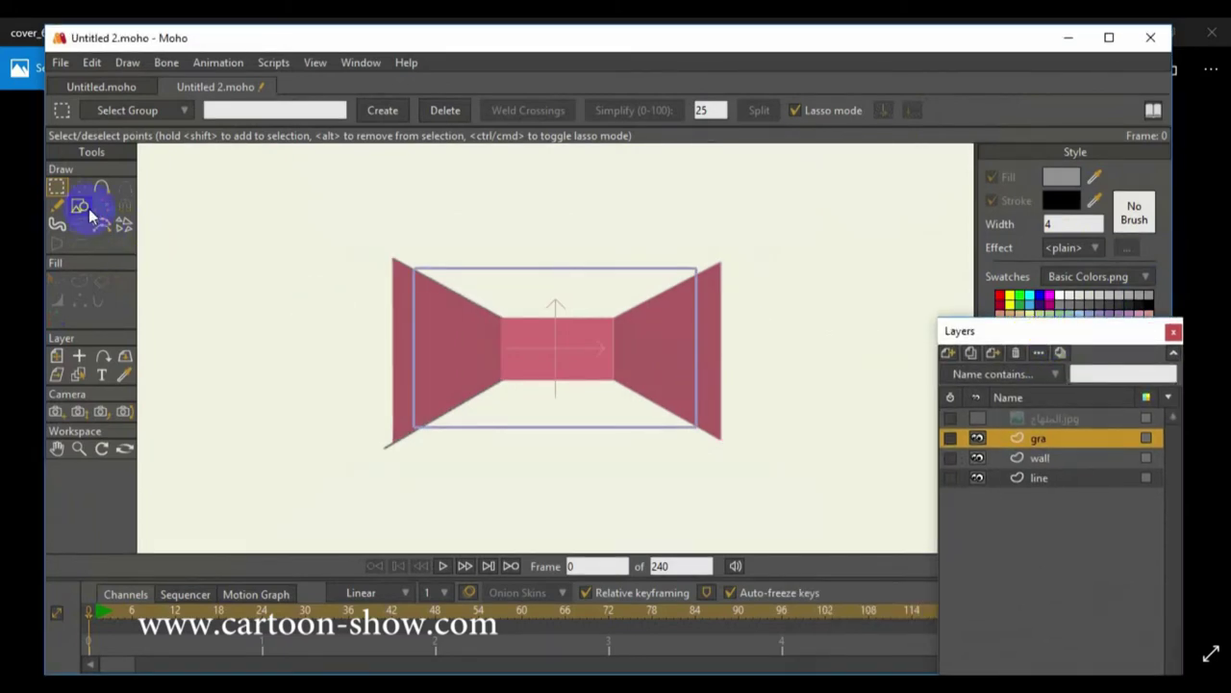
mouse_move(356, 337)
mouse_down()
mouse_move(584, 473)
mouse_move(777, 517)
mouse_move(765, 530)
mouse_up()
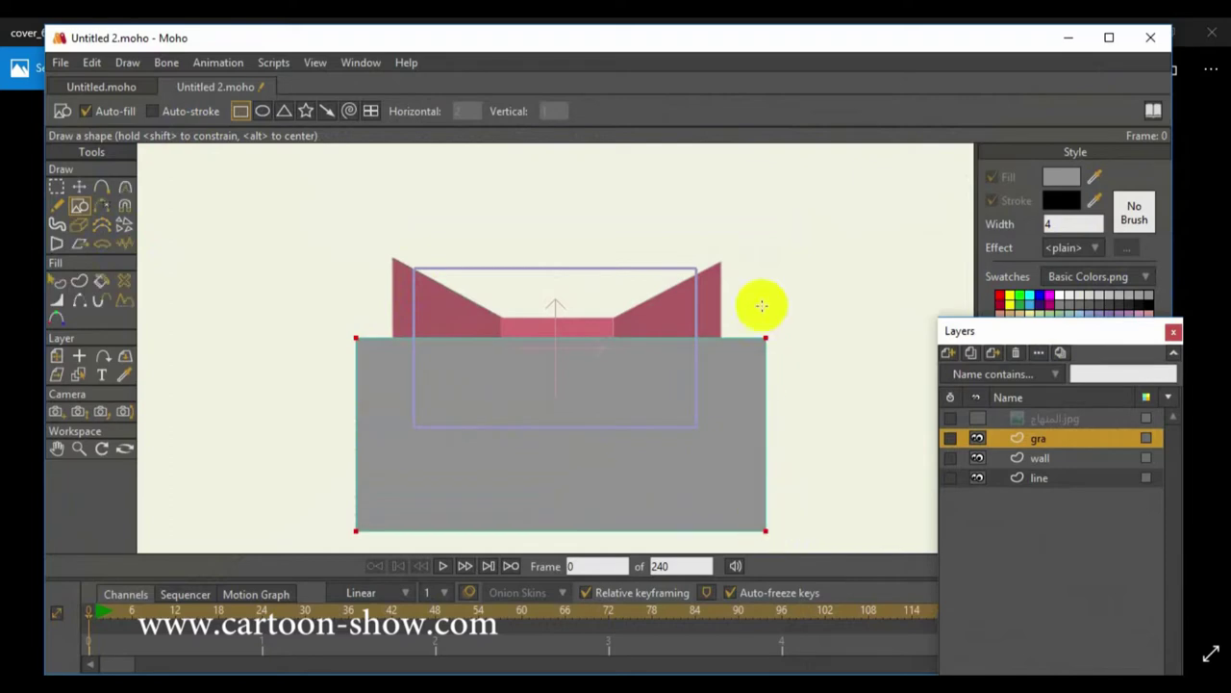
Step: Raise the grey rectangle's upper corners to about X -0.388, Y 0.253 and X 0.412, Y 0.248, and move gra below the line layer
click(79, 186)
click(242, 352)
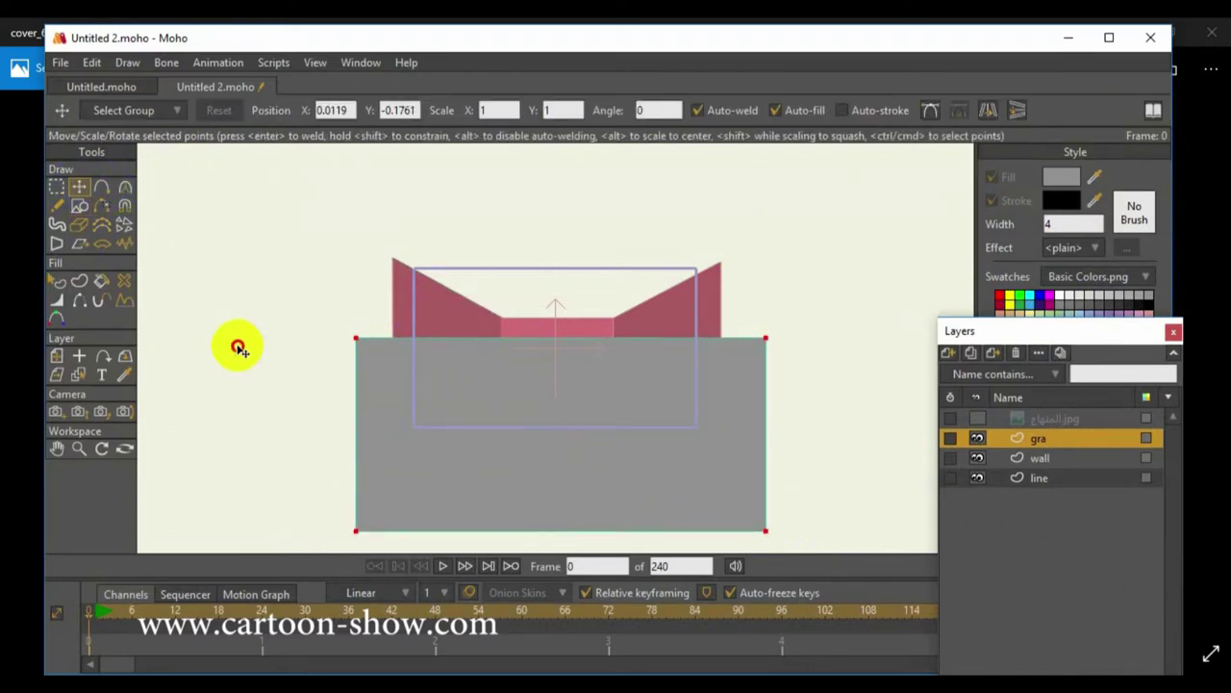
drag(357, 336, 363, 223)
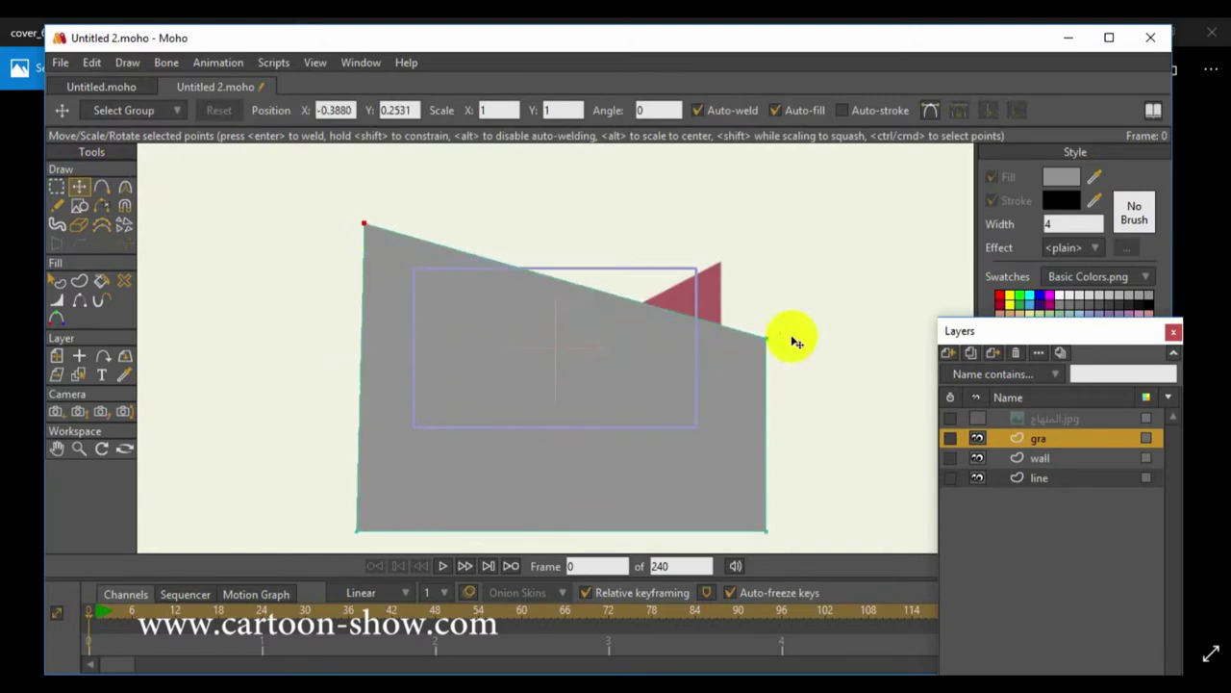
drag(769, 338, 760, 225)
drag(1047, 439, 1053, 507)
Step: Hide the line layer, render a preview of the current frame to check the floor and ceiling, and close the render
scroll(595, 371, up, 2)
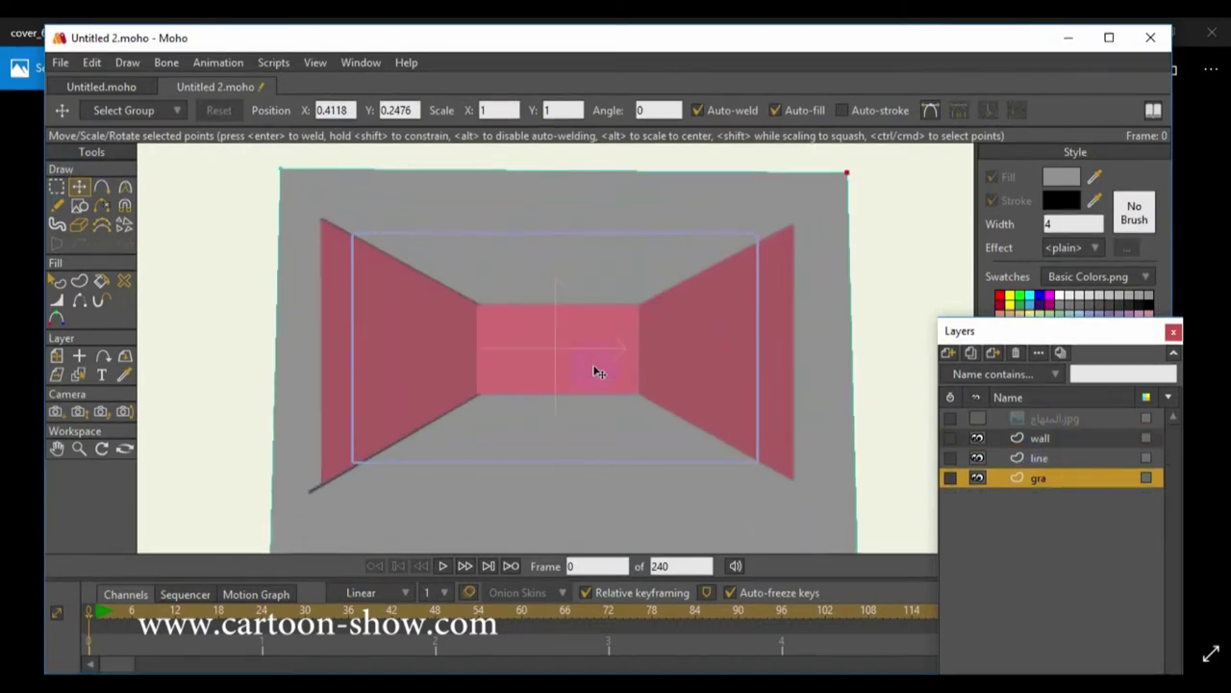
click(1015, 481)
click(978, 459)
click(702, 411)
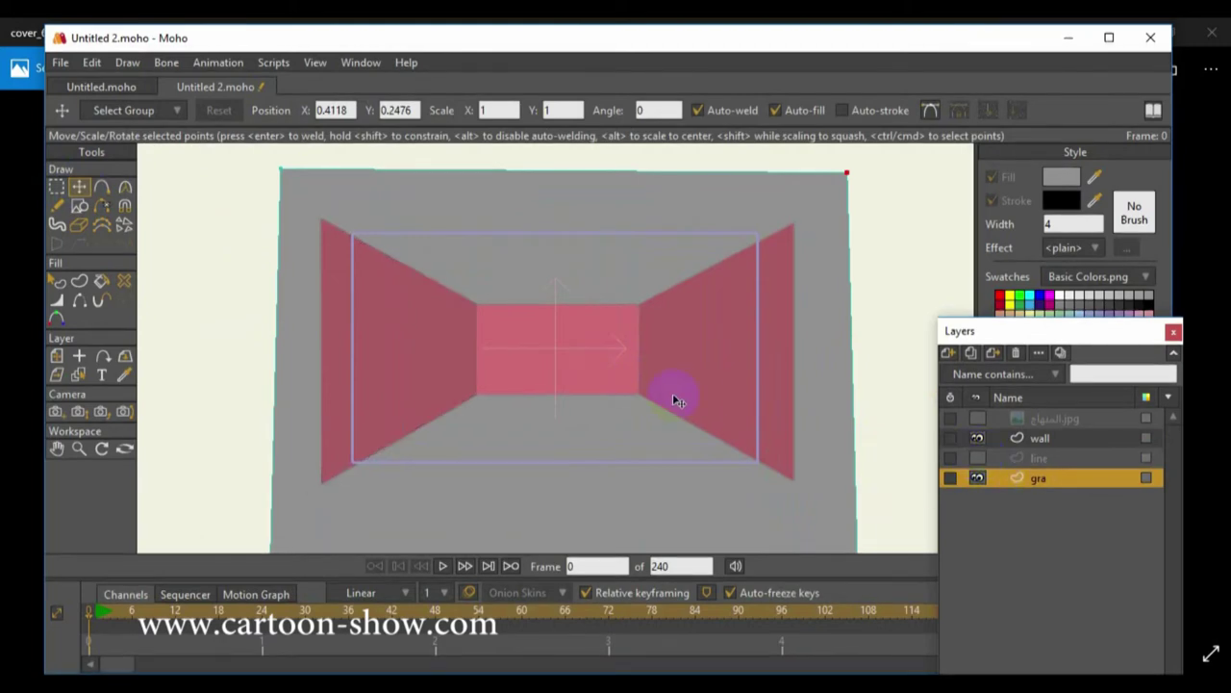
key(ctrl+r)
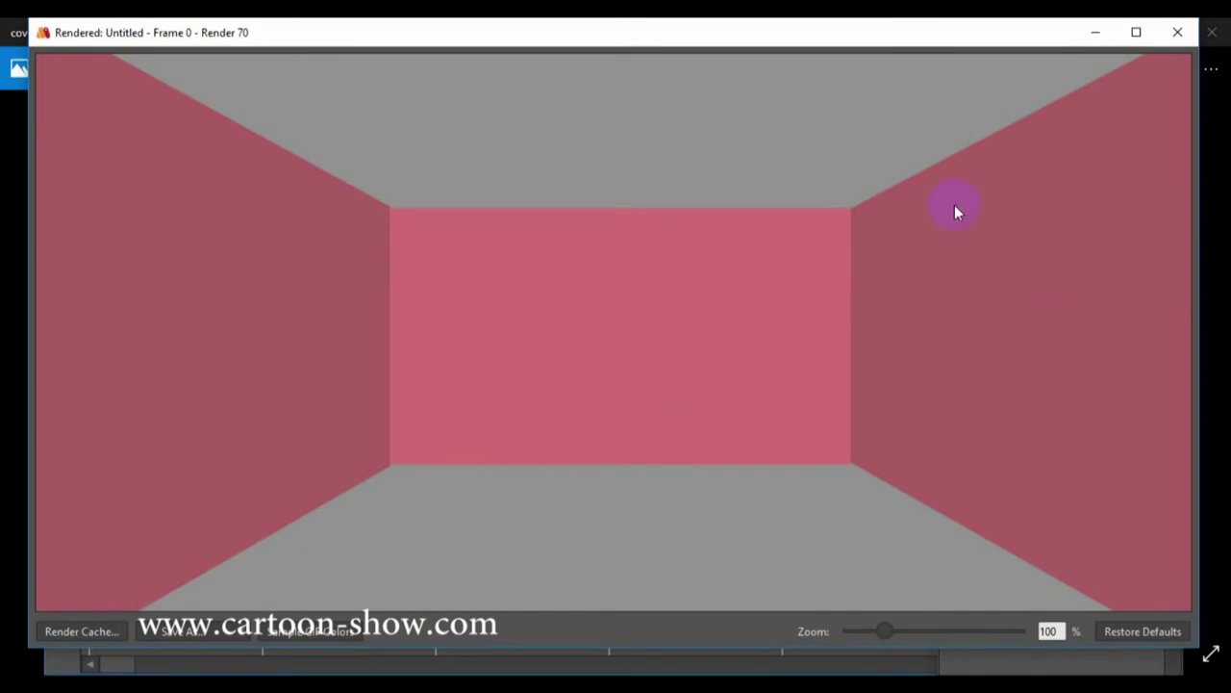
click(1177, 32)
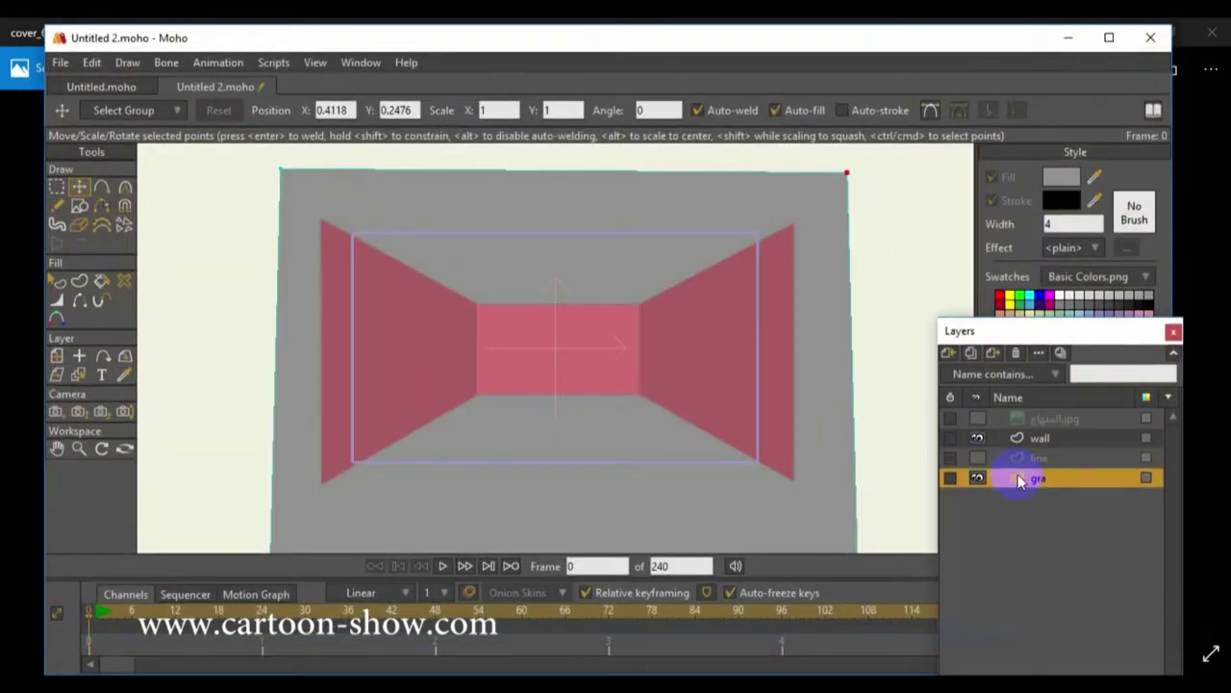
Step: Show the line layer again and move its guide ends toward the floor, at about X 0.188, Y -0.245 and X -0.240, Y -0.295
click(977, 459)
scroll(682, 445, down, 2)
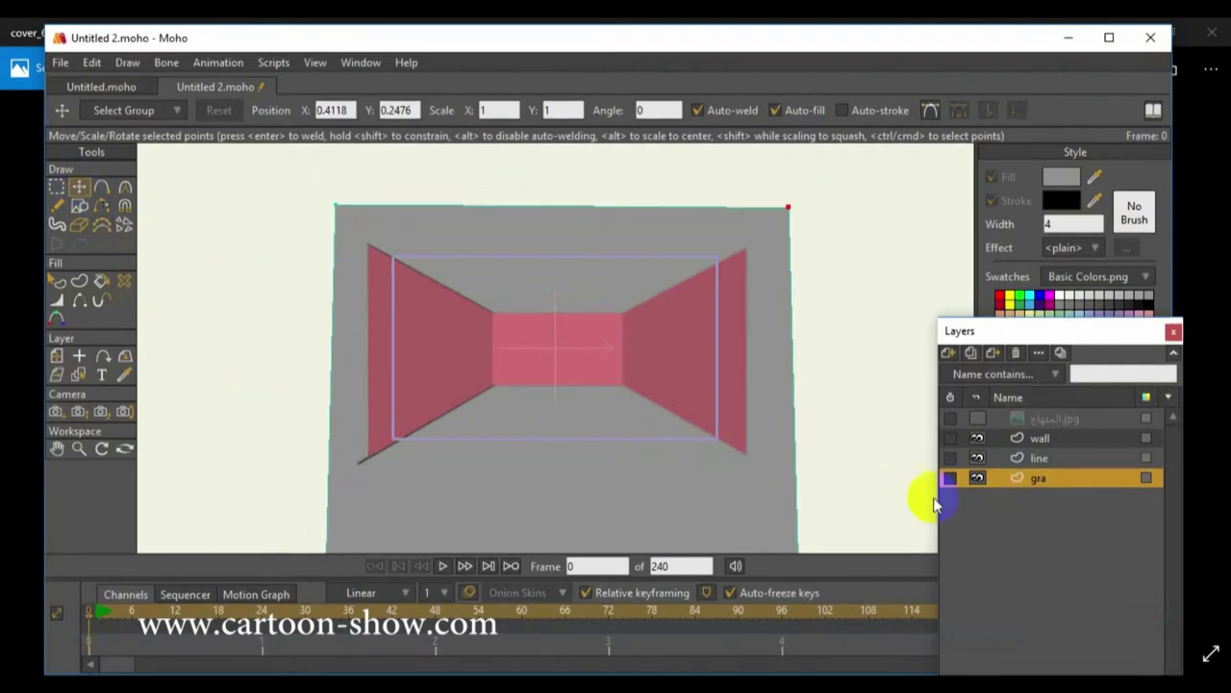
click(1037, 459)
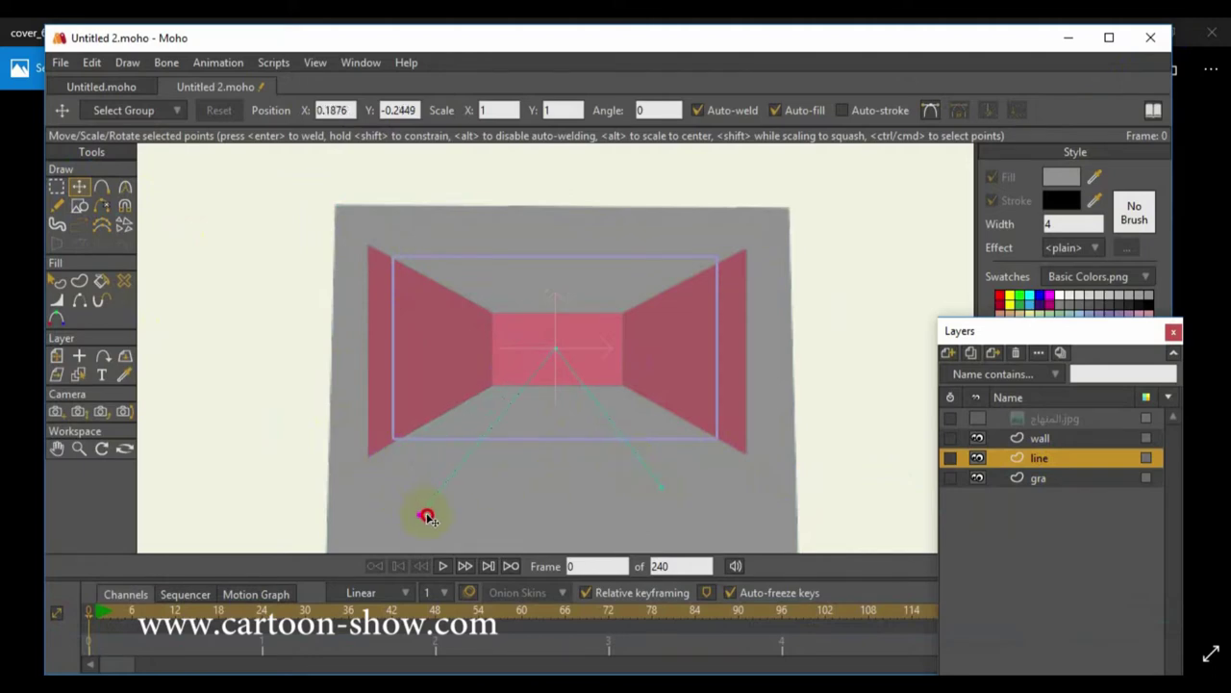
scroll(432, 520, up, 4)
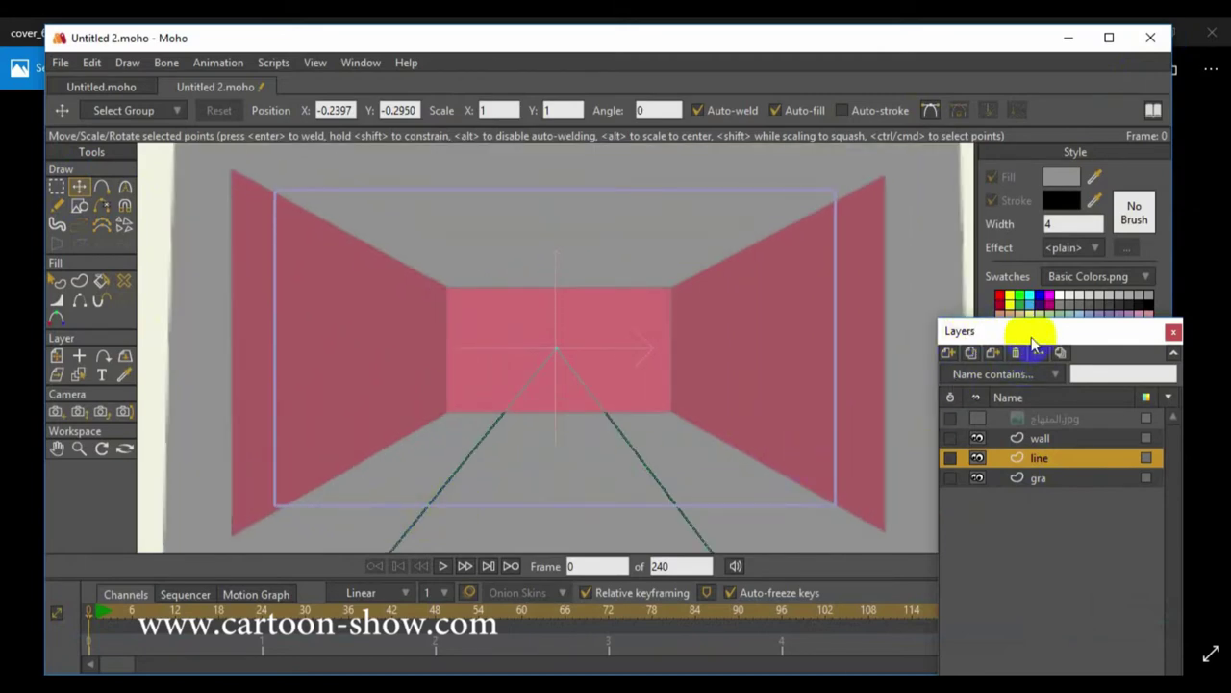
Step: Choose a red fill and draw a rectangle on the wall layer, on the floor between the two guides
drag(1036, 330, 1012, 361)
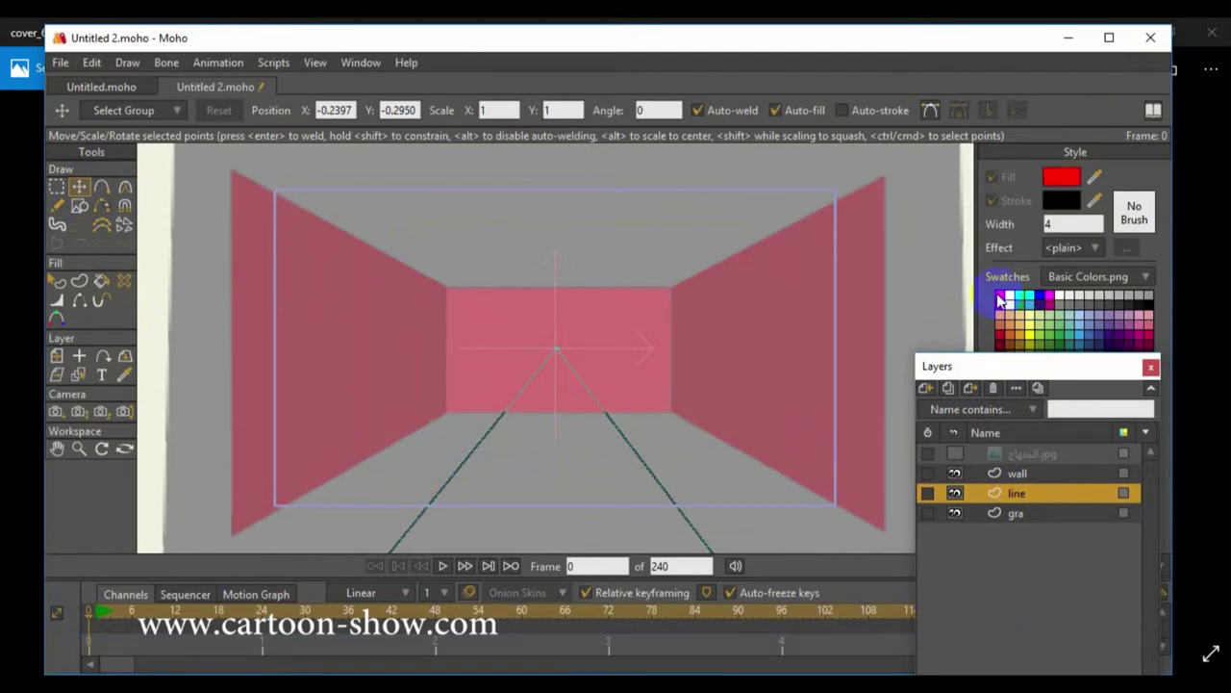
click(78, 206)
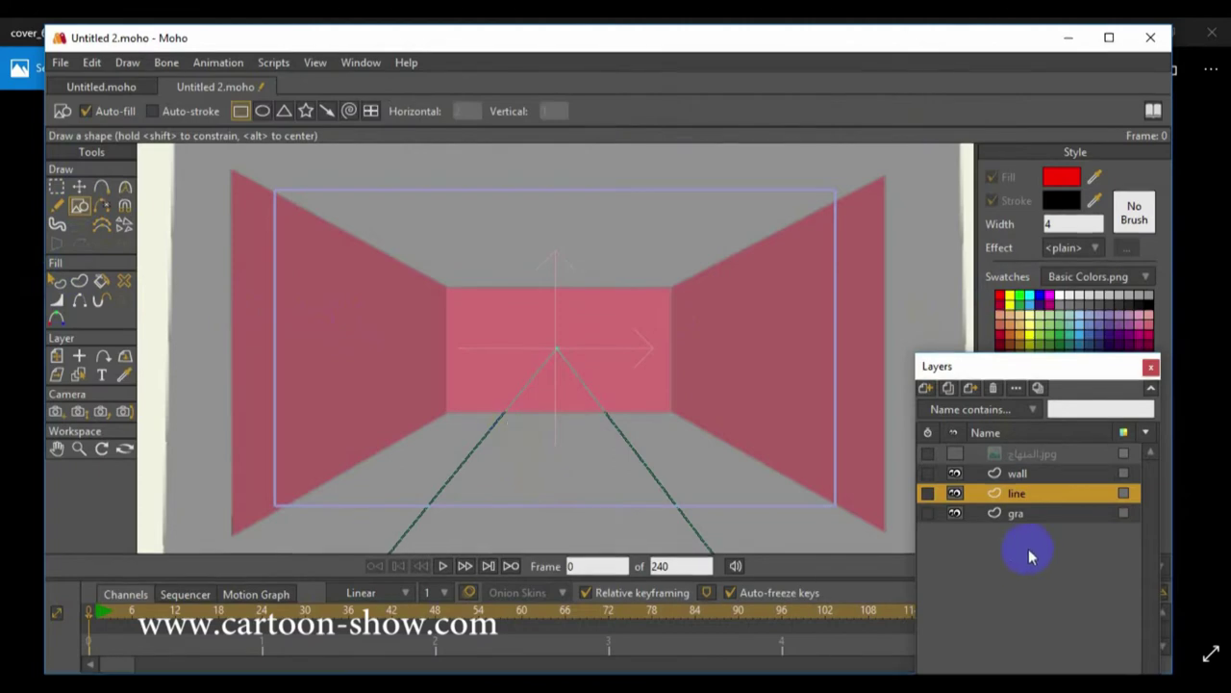
click(999, 474)
mouse_move(485, 424)
mouse_down()
mouse_move(600, 475)
mouse_move(620, 516)
mouse_up()
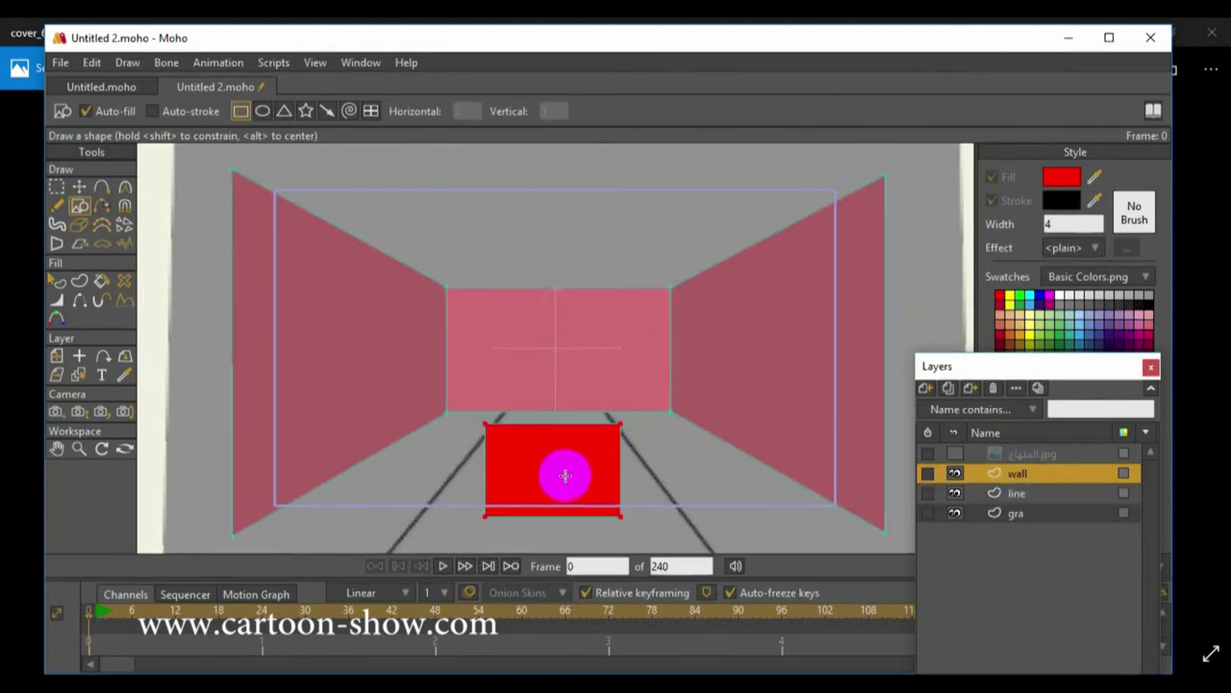
Step: Narrow the red rectangle's far edge by moving its upper corners to about X 0.091, Y -0.124 and X -0.094, Y -0.127
click(80, 187)
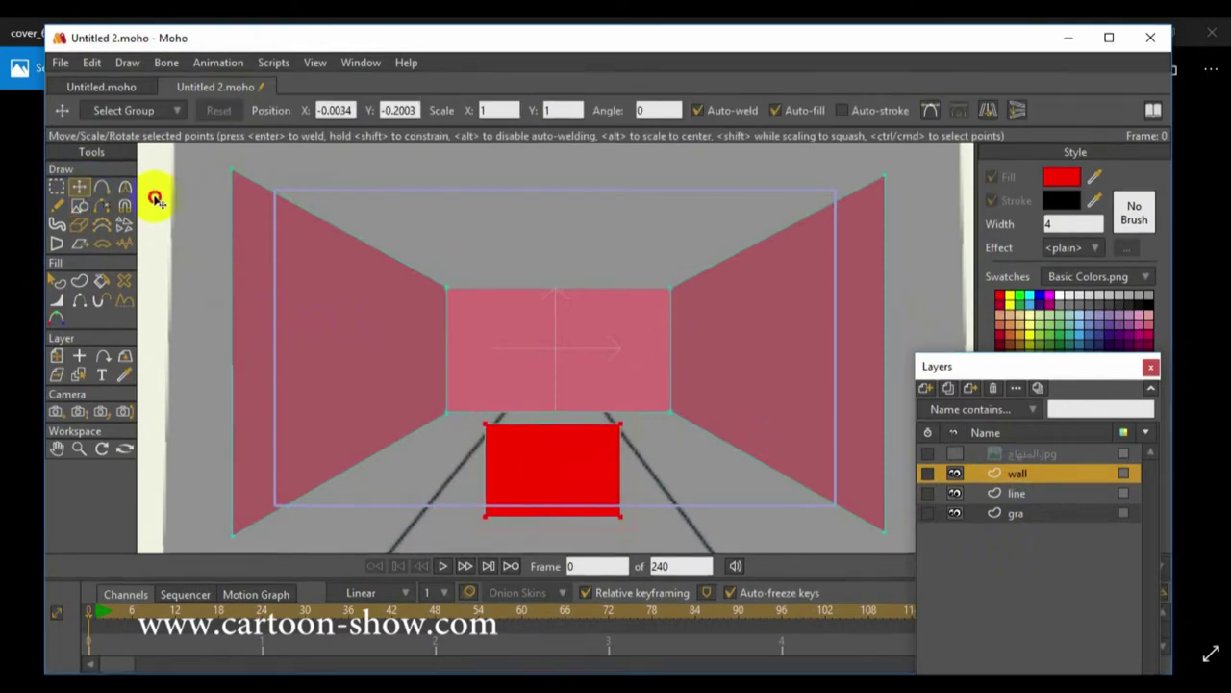
key(Return)
click(622, 428)
drag(621, 429, 616, 427)
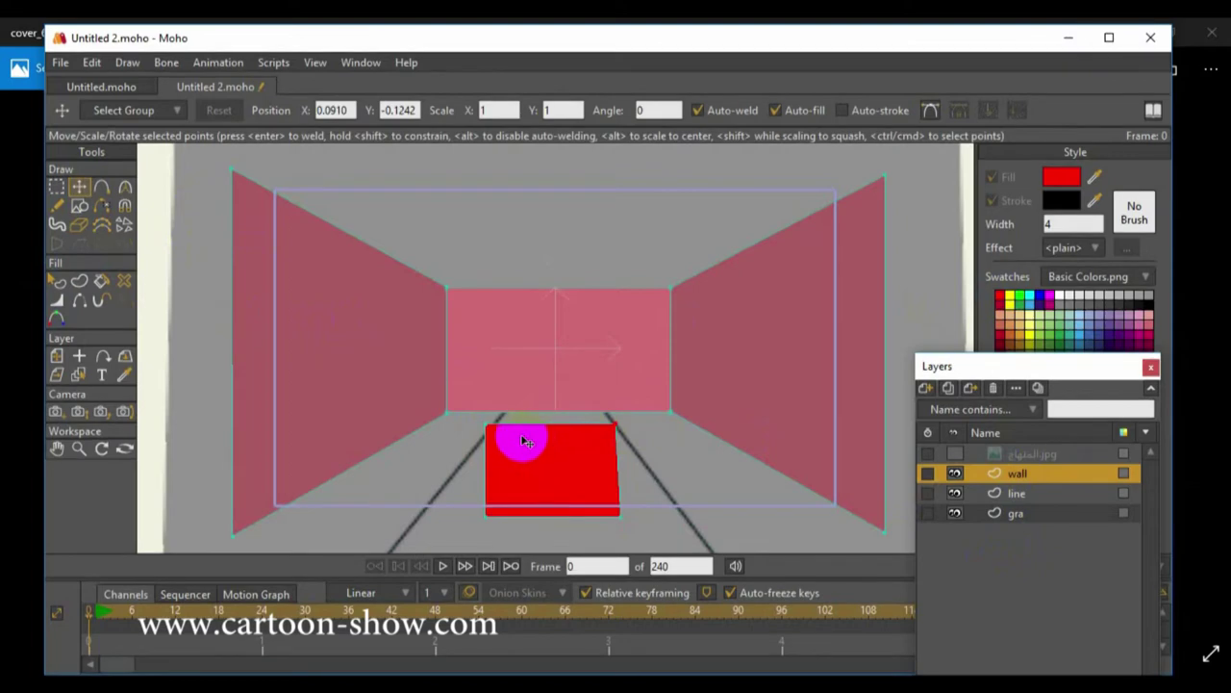
drag(488, 425, 496, 424)
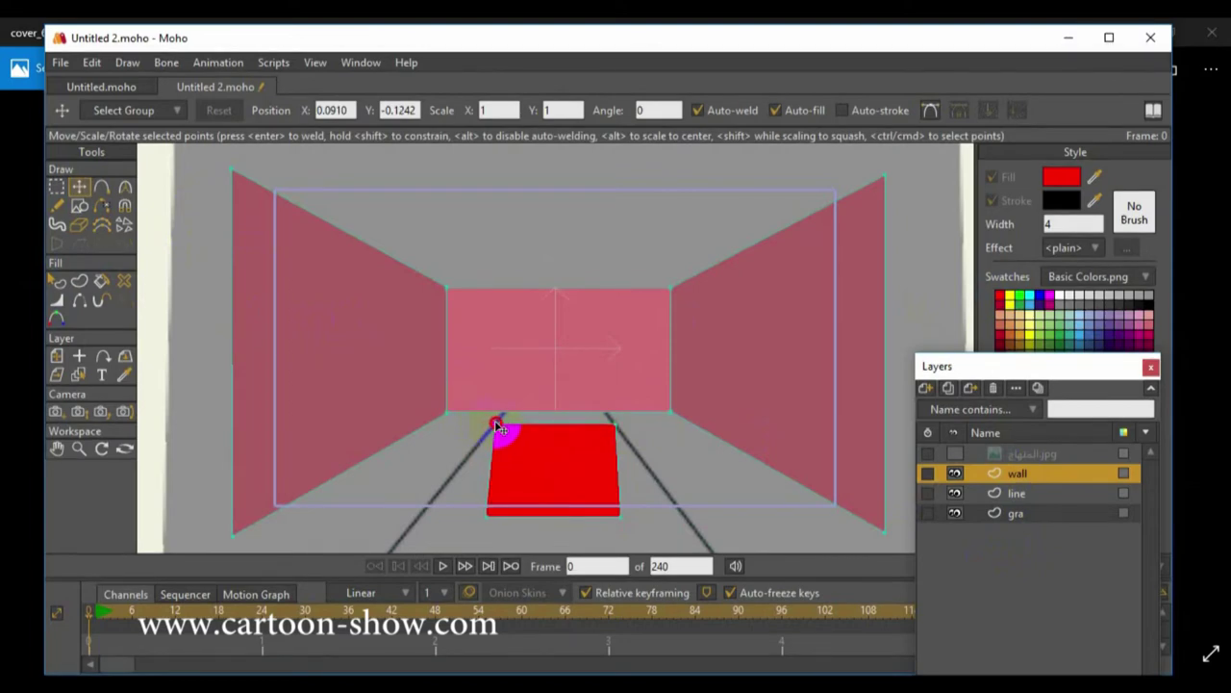
Step: Spread the red shape's near corners onto the guides, at about X -0.176, Y -0.235 and X 0.165, Y -0.234, and fine-tune its far left corner
click(499, 508)
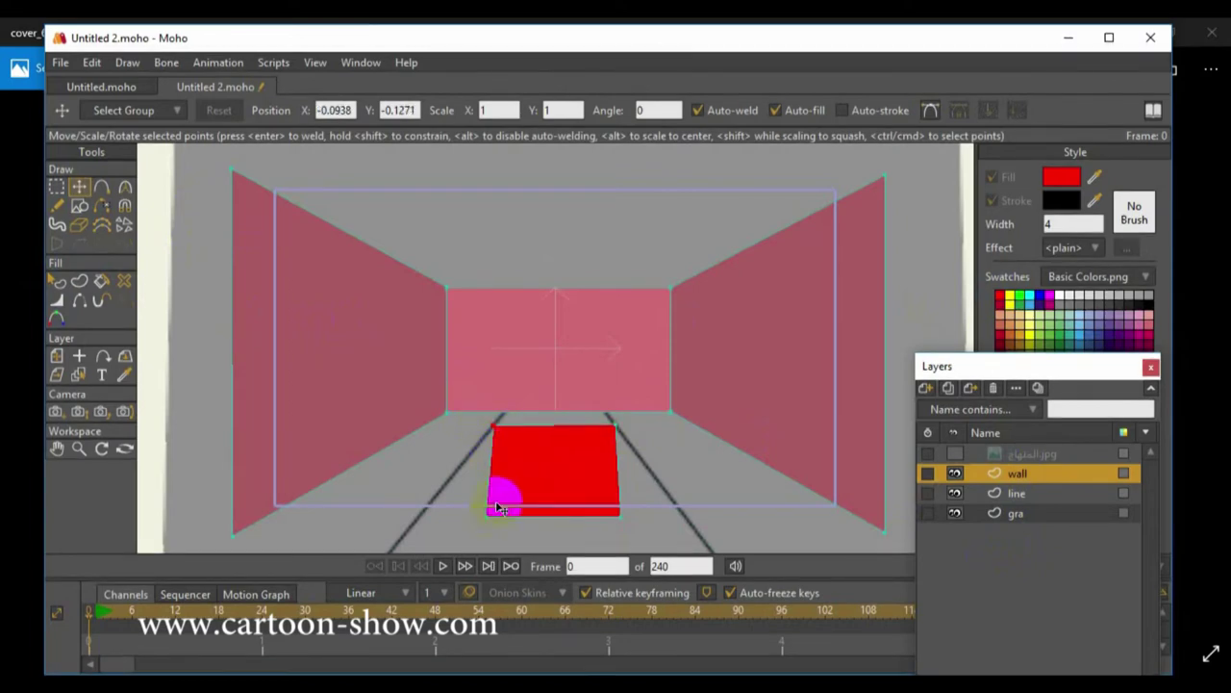
drag(492, 520, 450, 497)
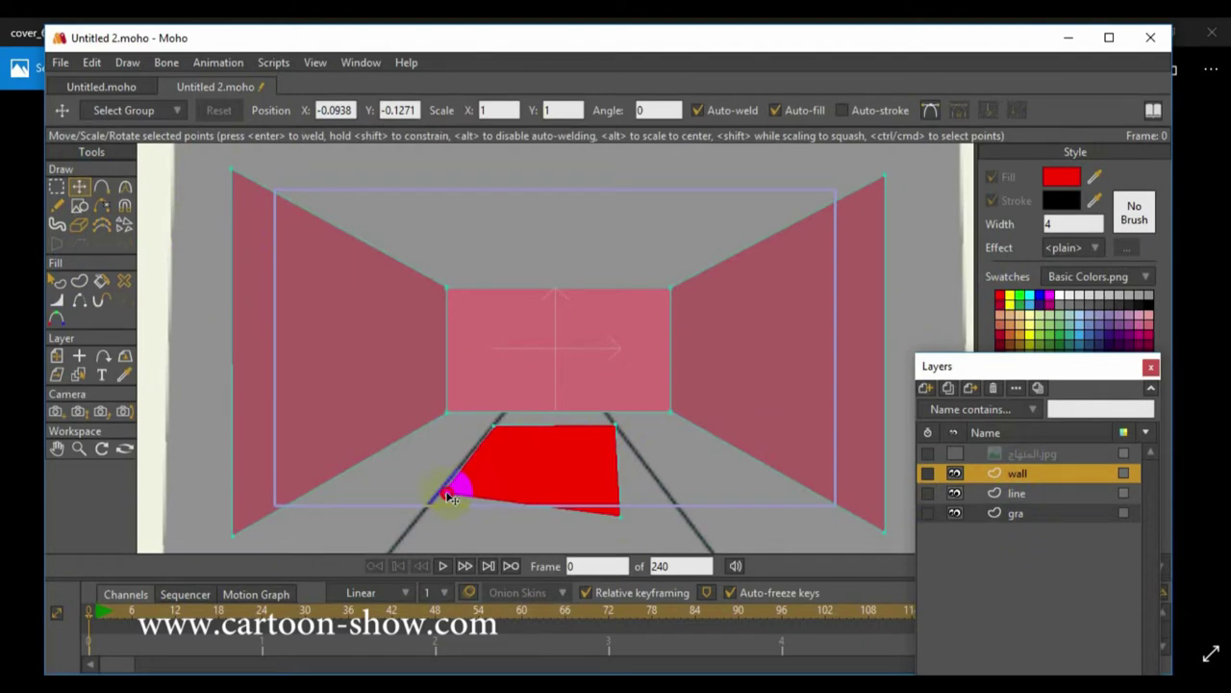
drag(616, 513, 653, 490)
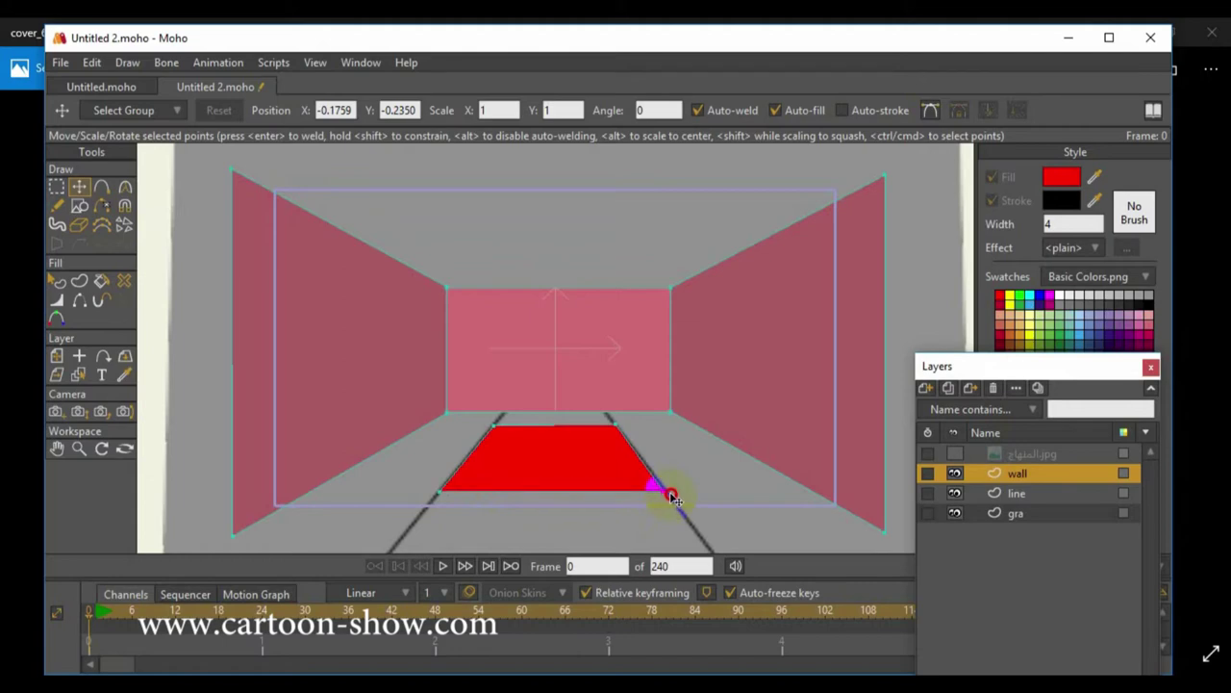
drag(674, 496, 607, 498)
scroll(604, 499, down, 1)
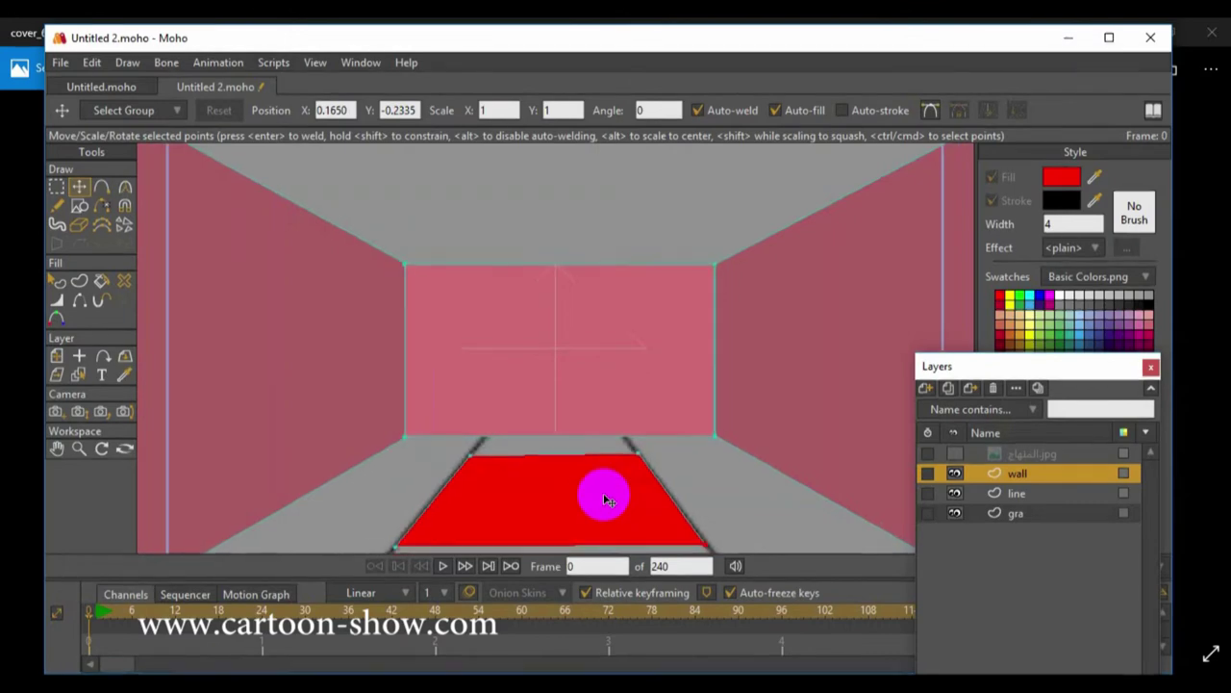
click(467, 460)
Step: Hide the line layer, render a preview of the current frame to check the red carpet, and close the render
click(952, 494)
scroll(741, 468, down, 2)
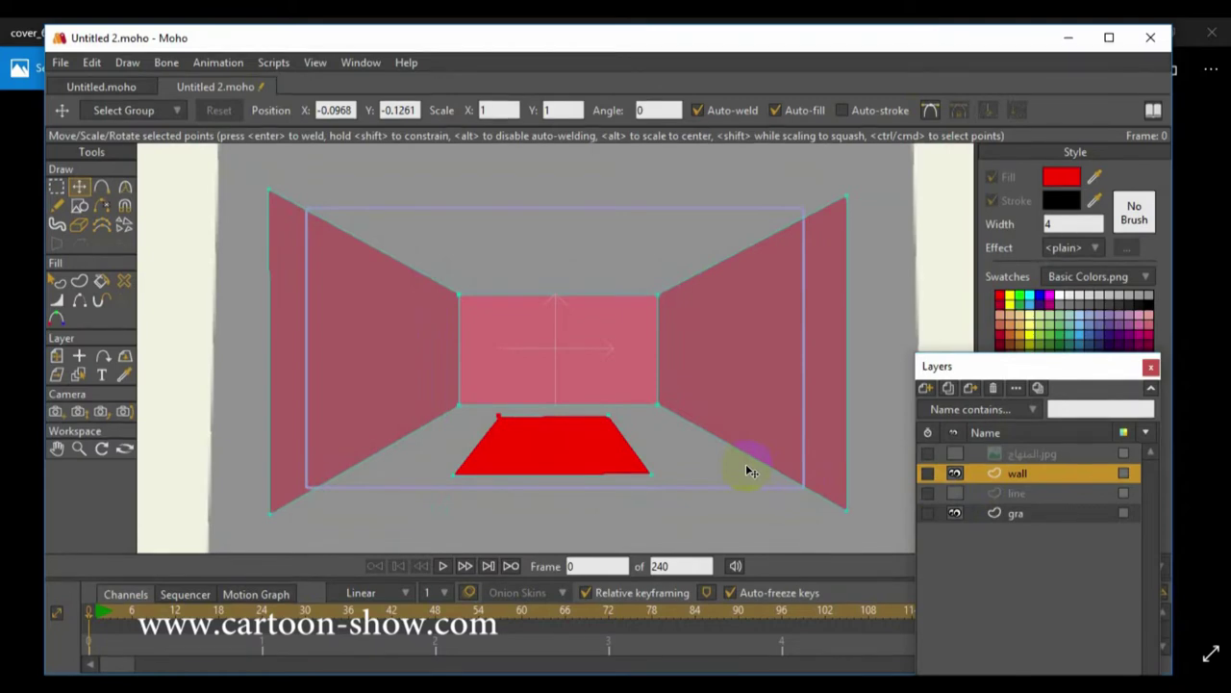
key(ctrl+r)
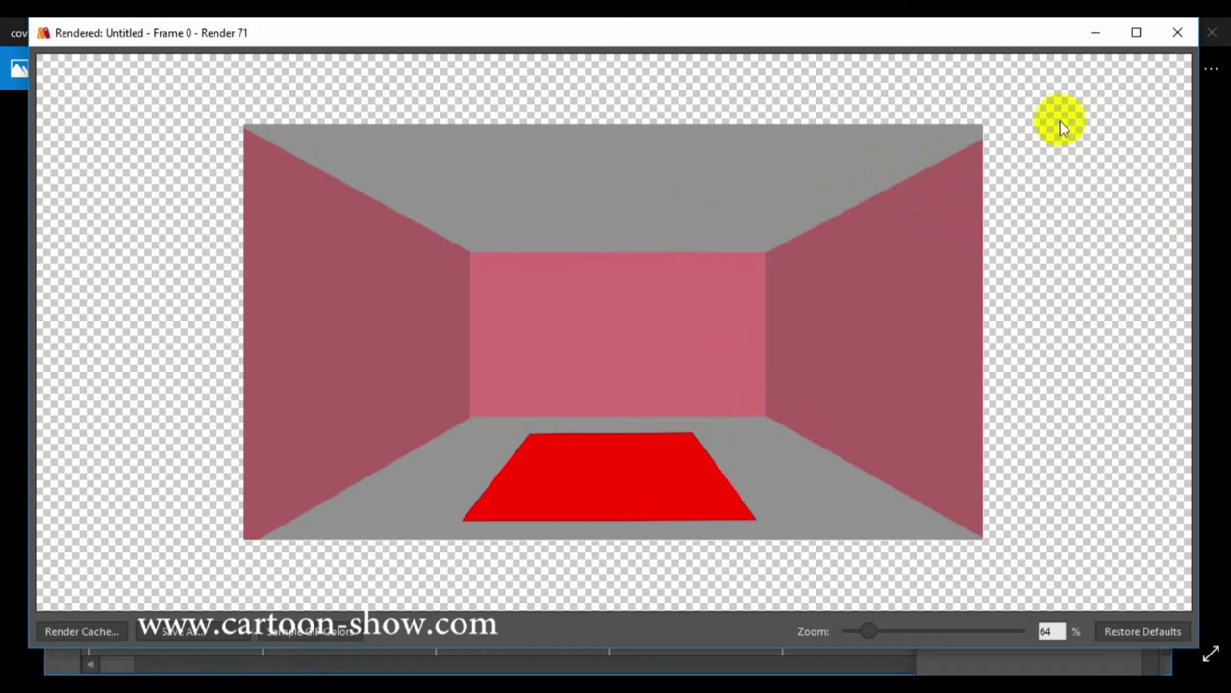
click(1175, 33)
scroll(656, 296, down, 1)
scroll(656, 296, up, 3)
scroll(662, 304, up, 1)
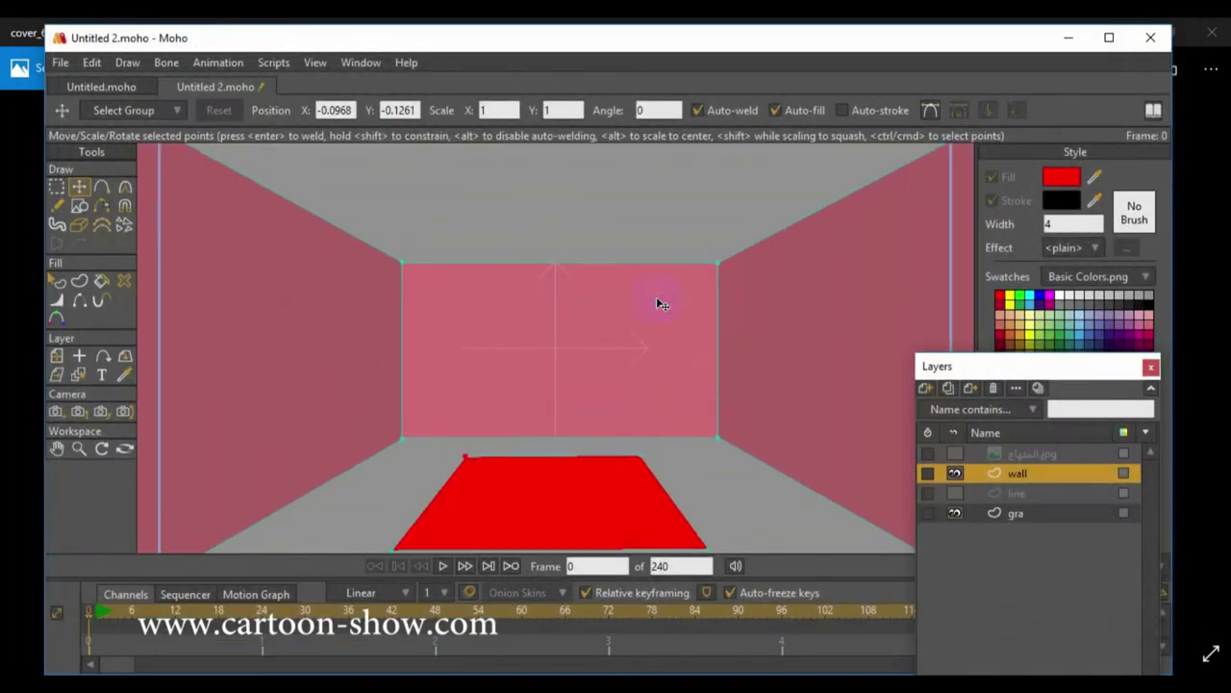
scroll(662, 304, down, 2)
scroll(662, 304, up, 3)
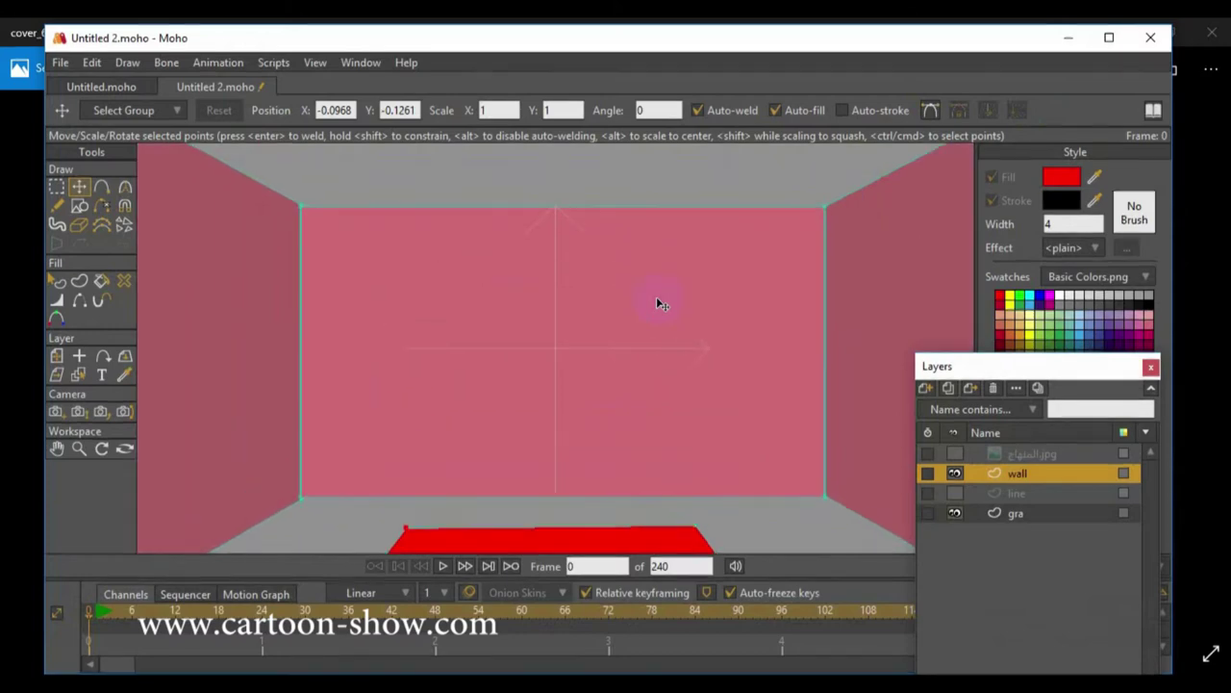
scroll(662, 304, down, 1)
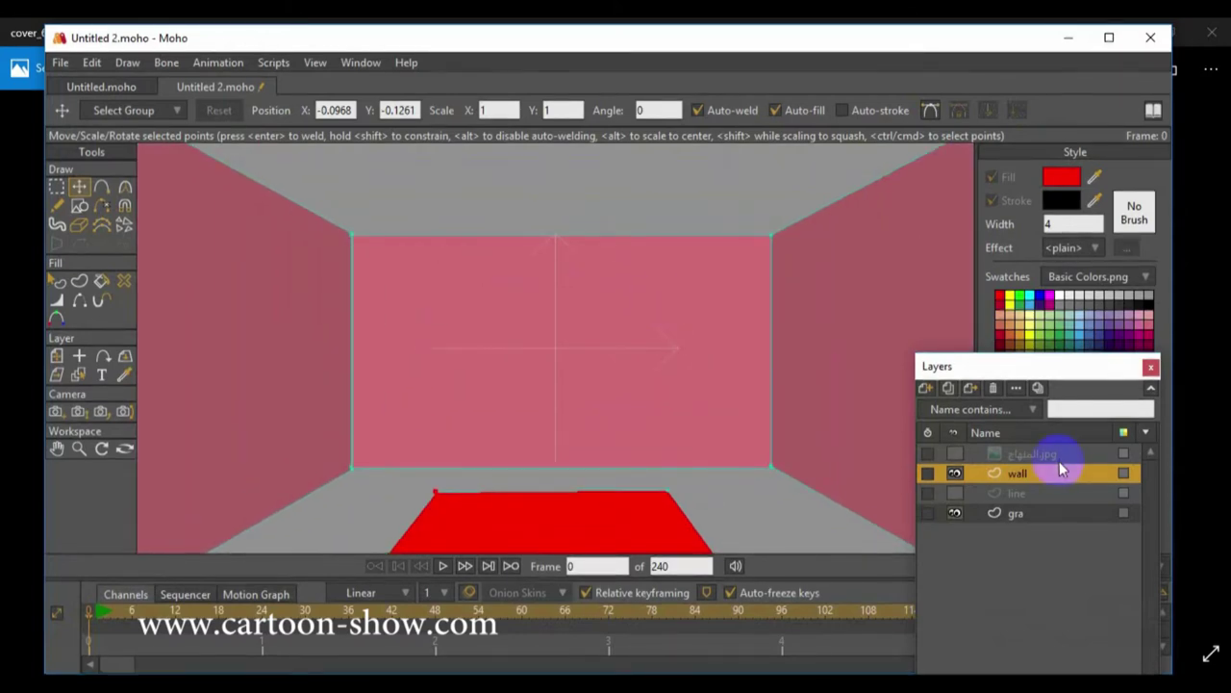
Step: Add a vector layer above the wall layer and name it mak
click(925, 388)
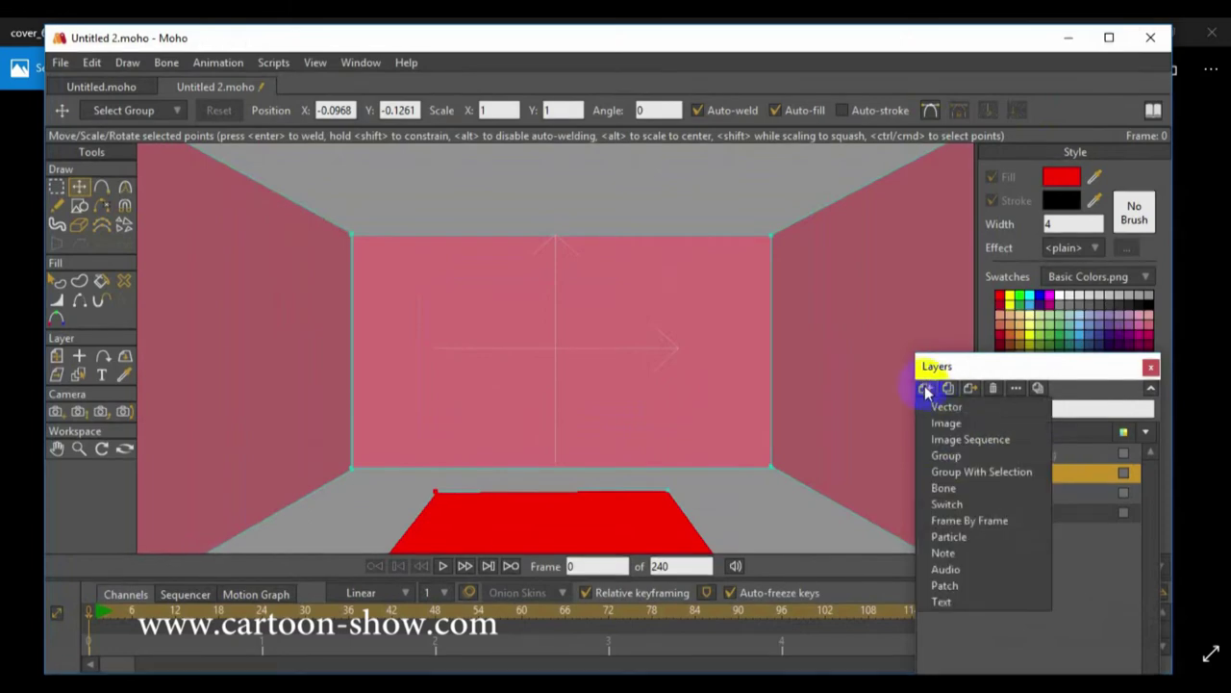
click(939, 409)
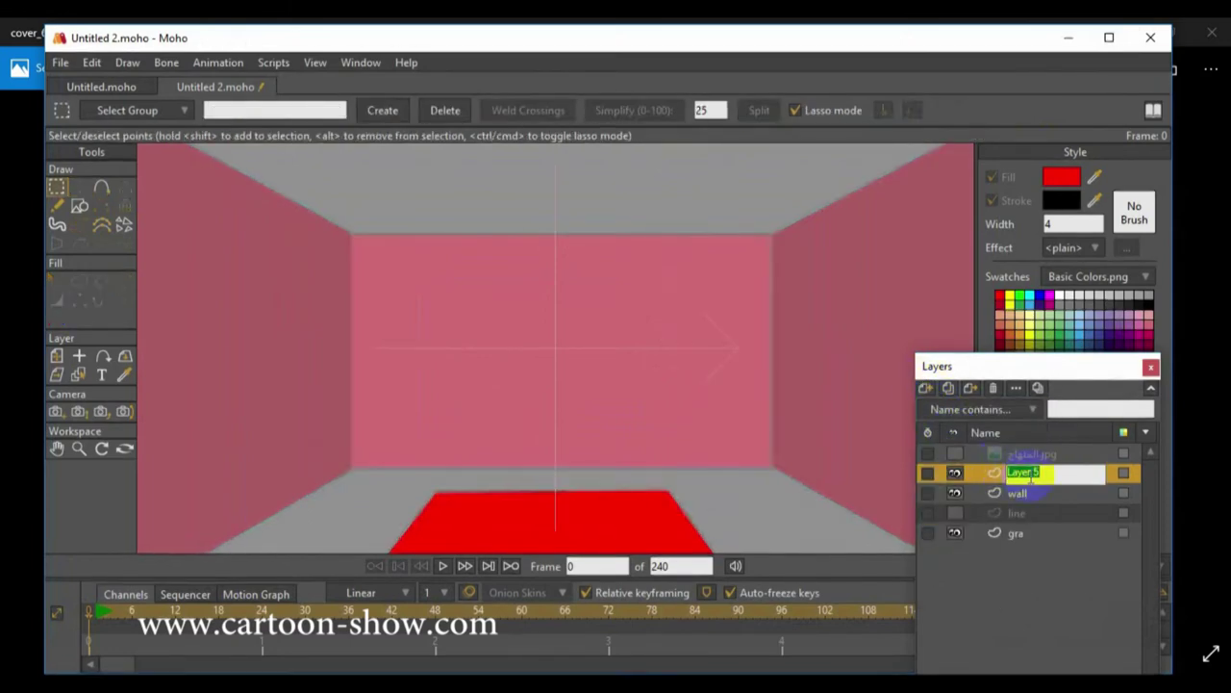
text(mak)
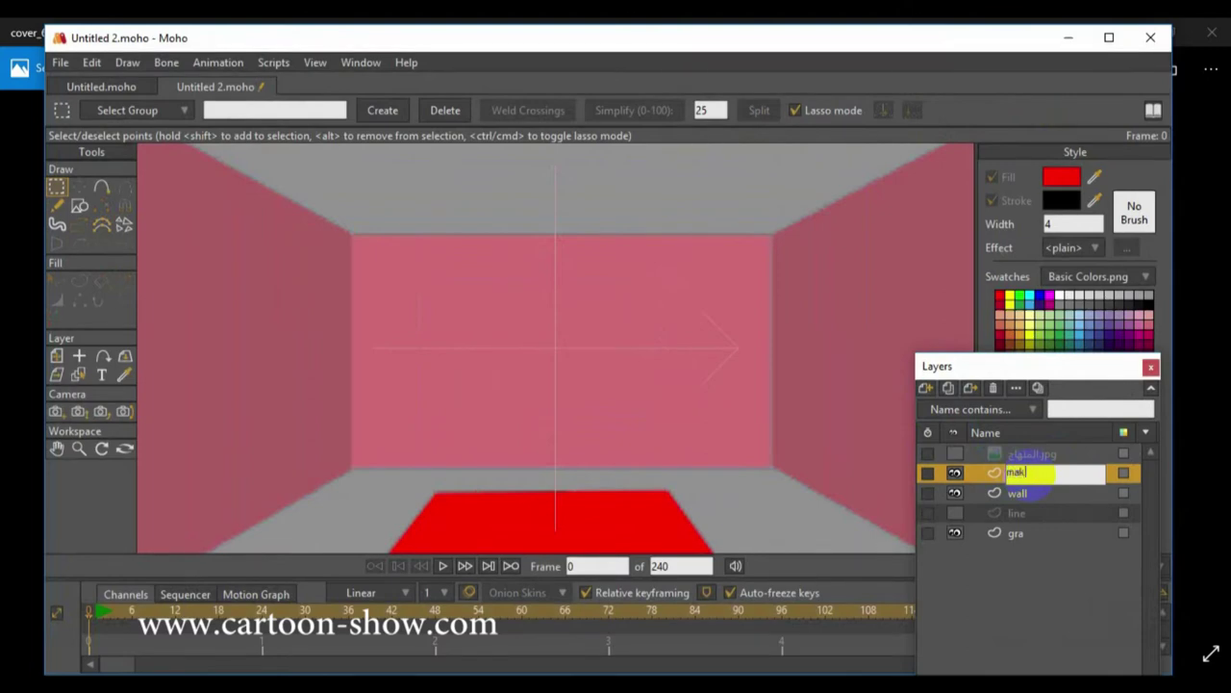
key(Return)
Step: Choose a dark brown fill and draw a rectangle on the mak layer, centred at the foot of the back wall behind the carpet
drag(1097, 371, 924, 349)
click(1021, 354)
drag(847, 338, 1061, 270)
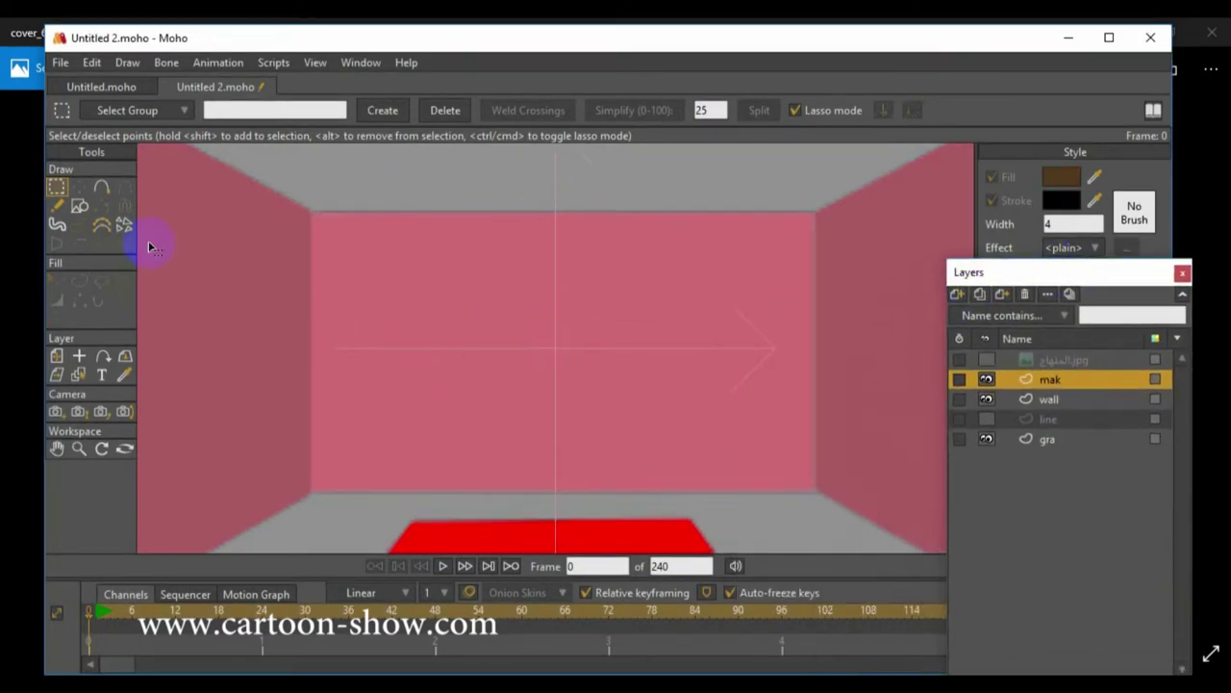
click(80, 207)
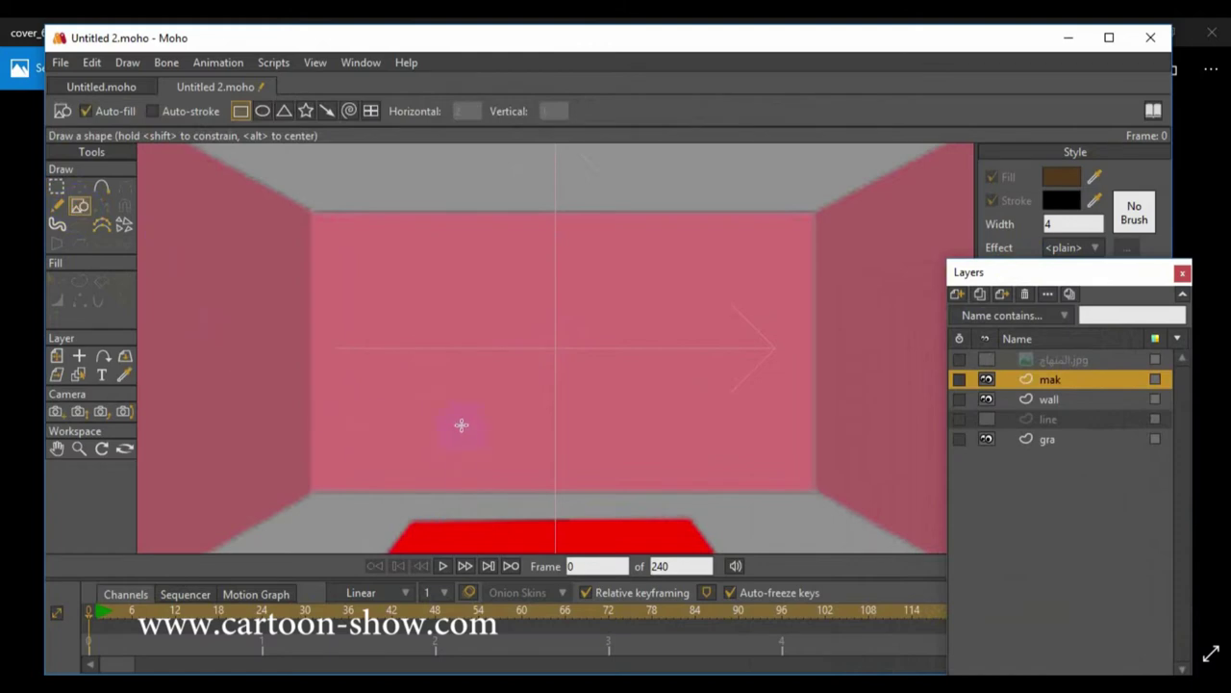
drag(474, 481, 650, 506)
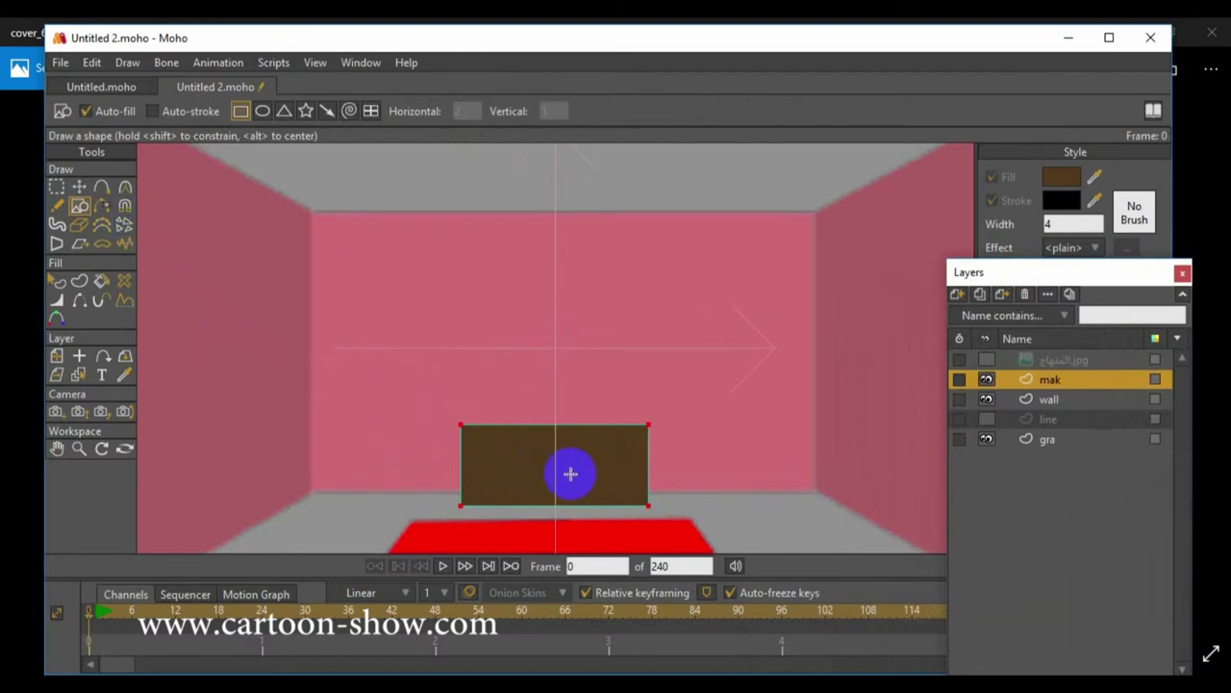
Step: Set the fill colour for new shapes to the lighter brown 6C4C26
drag(1029, 277, 971, 295)
scroll(491, 438, up, 2)
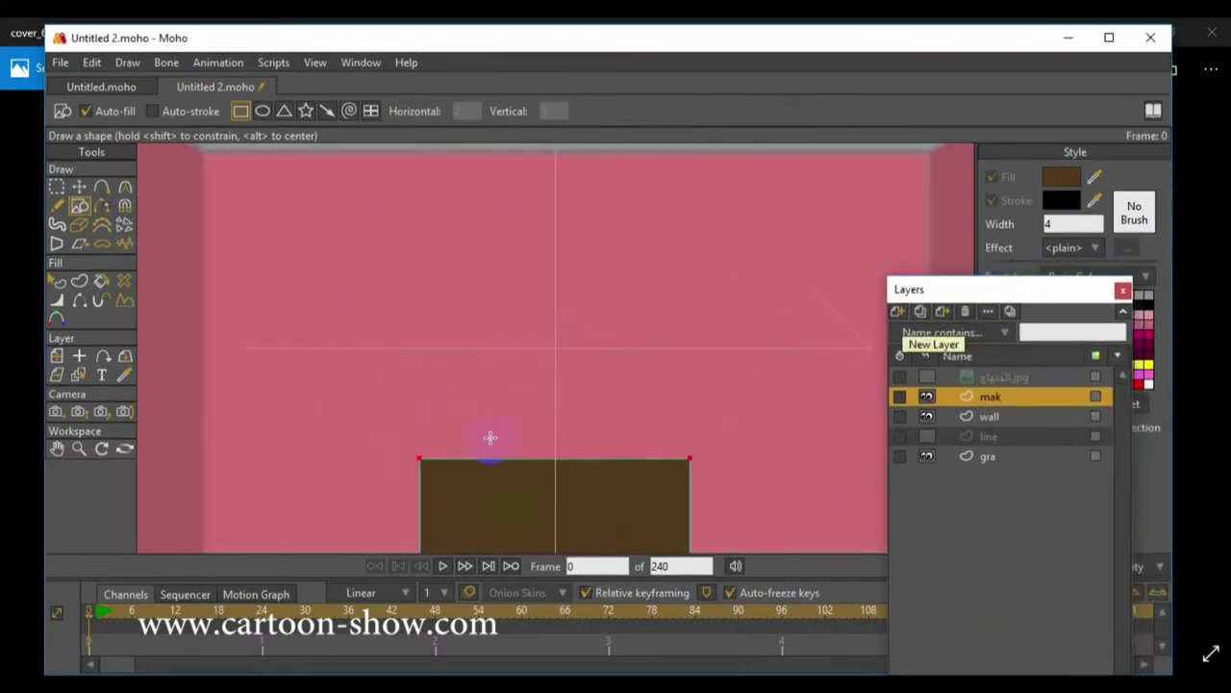
click(57, 448)
drag(253, 468, 253, 349)
scroll(294, 388, up, 2)
drag(322, 415, 309, 363)
drag(943, 289, 847, 377)
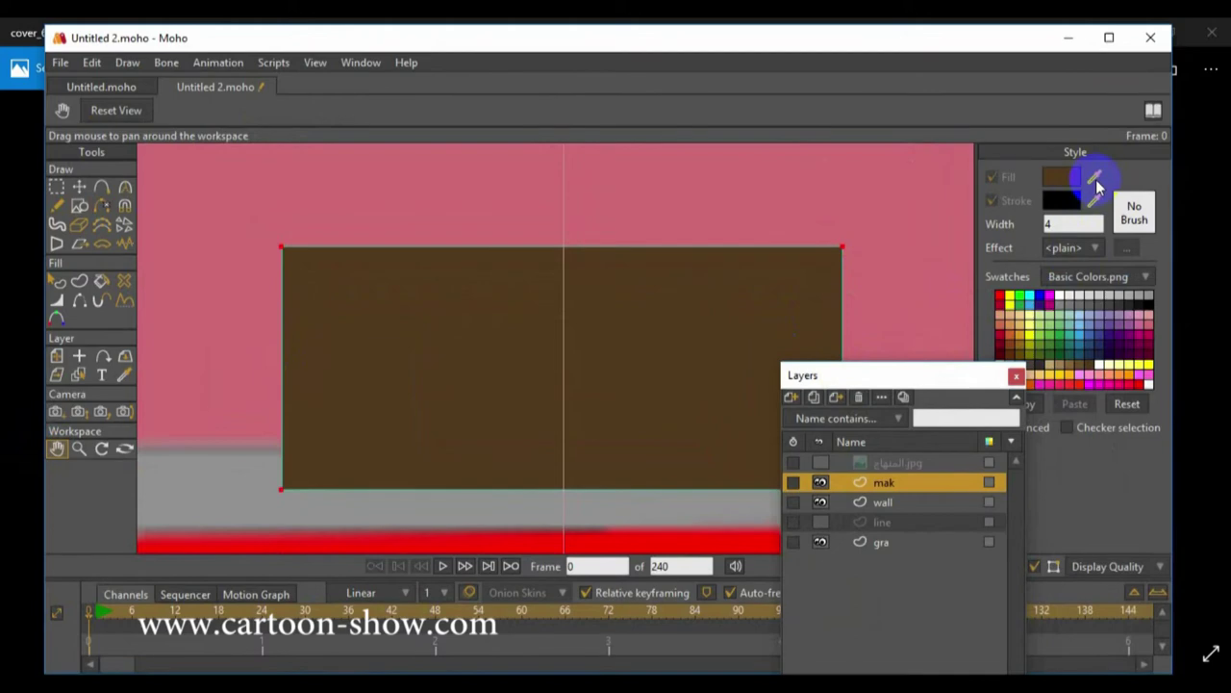
click(1060, 179)
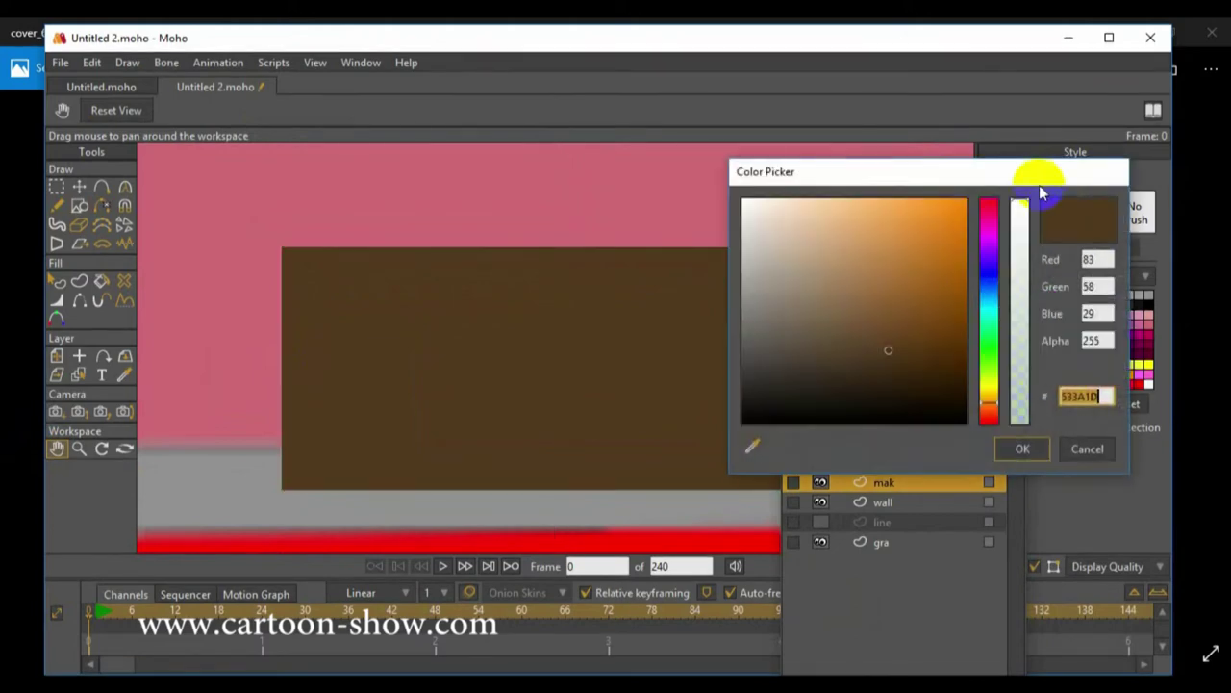
drag(885, 357, 888, 330)
click(1017, 447)
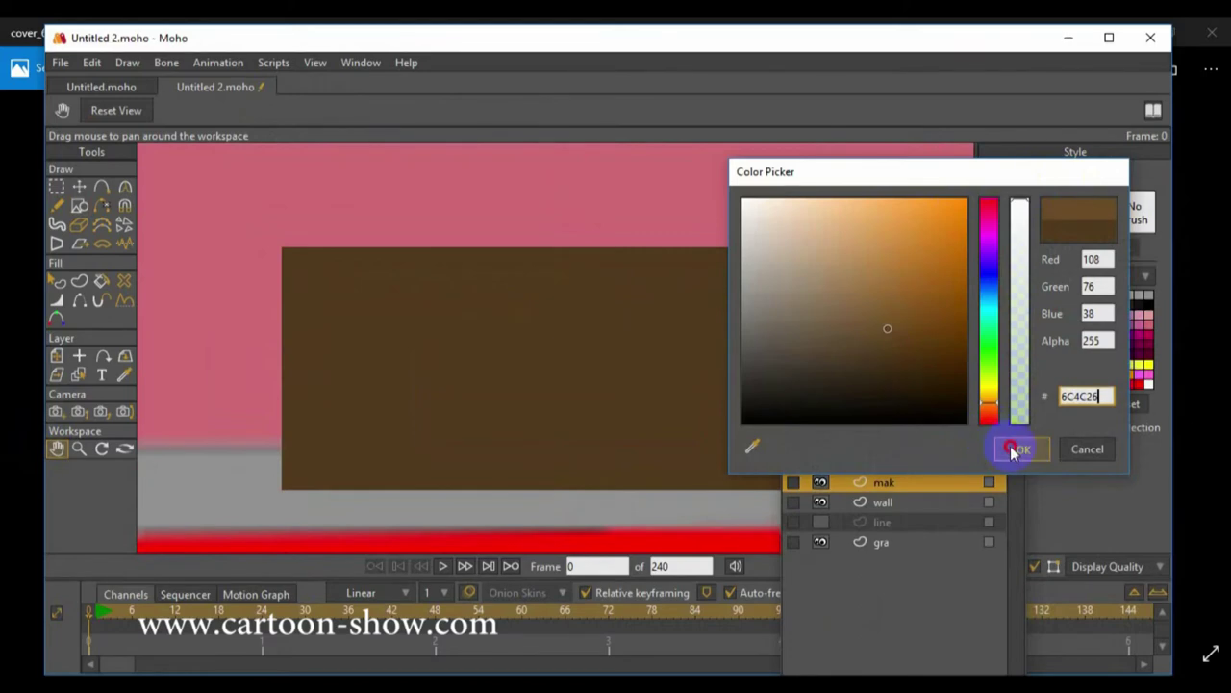
Step: Draw a small lighter brown drawer rectangle in the cabinet's upper right corner, centred at about X 0.0271, Y -0.0416, and deselect it
click(78, 207)
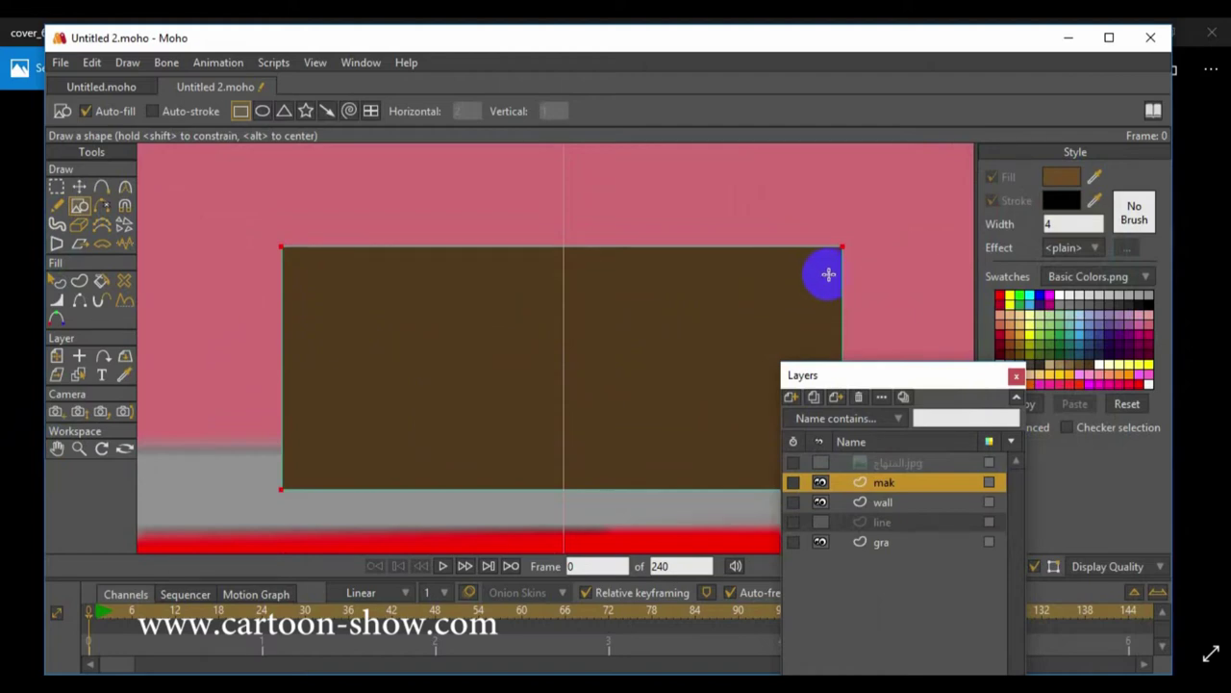
mouse_move(825, 269)
mouse_down()
mouse_move(824, 291)
mouse_move(657, 313)
mouse_up()
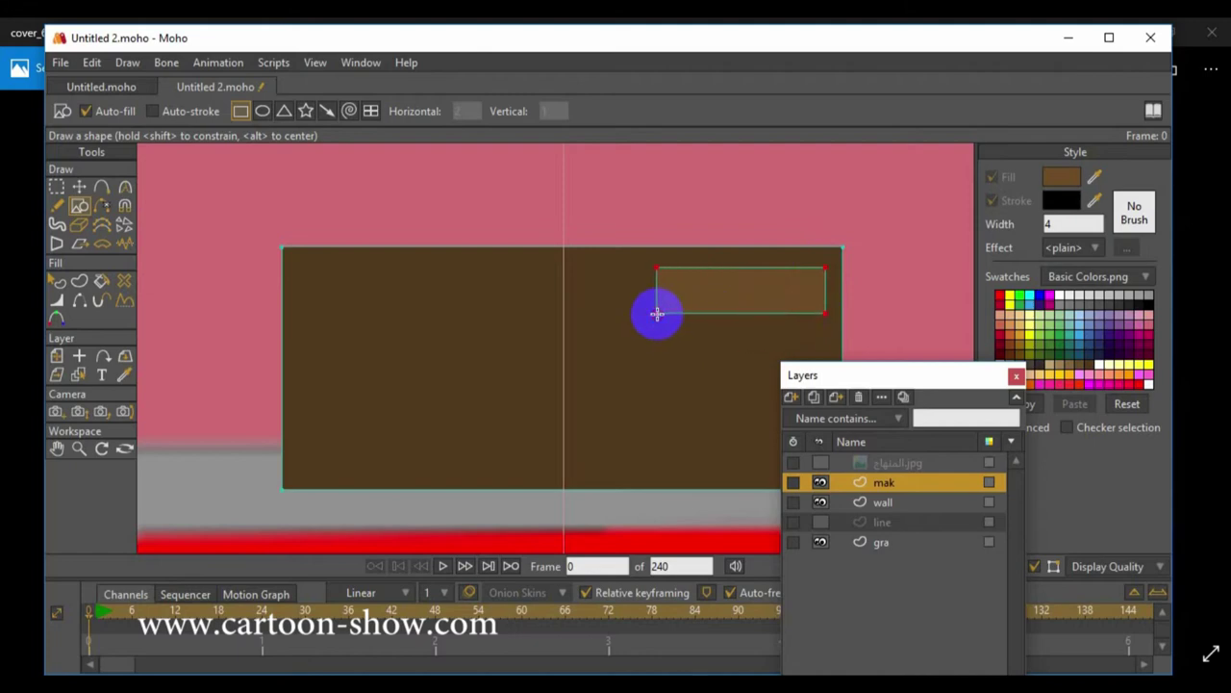
click(123, 278)
click(79, 189)
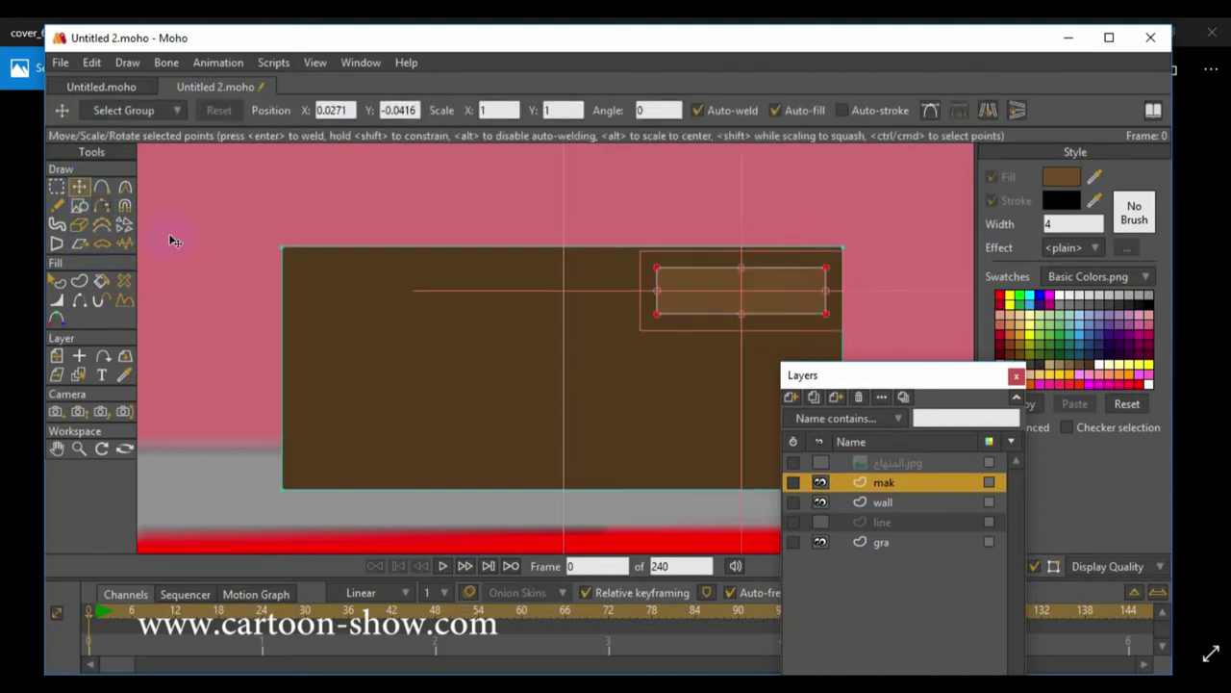
click(198, 241)
Step: Choose a very dark brown fill and draw a small oval knob in the middle of the drawer
click(79, 206)
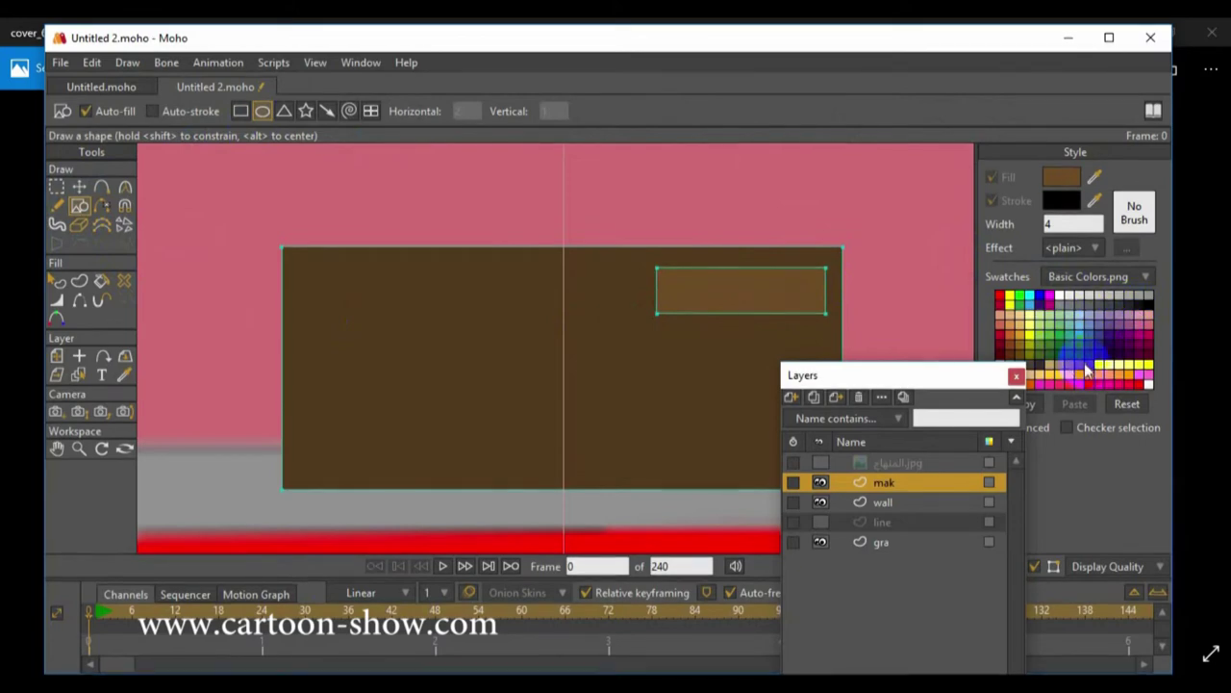
click(1062, 181)
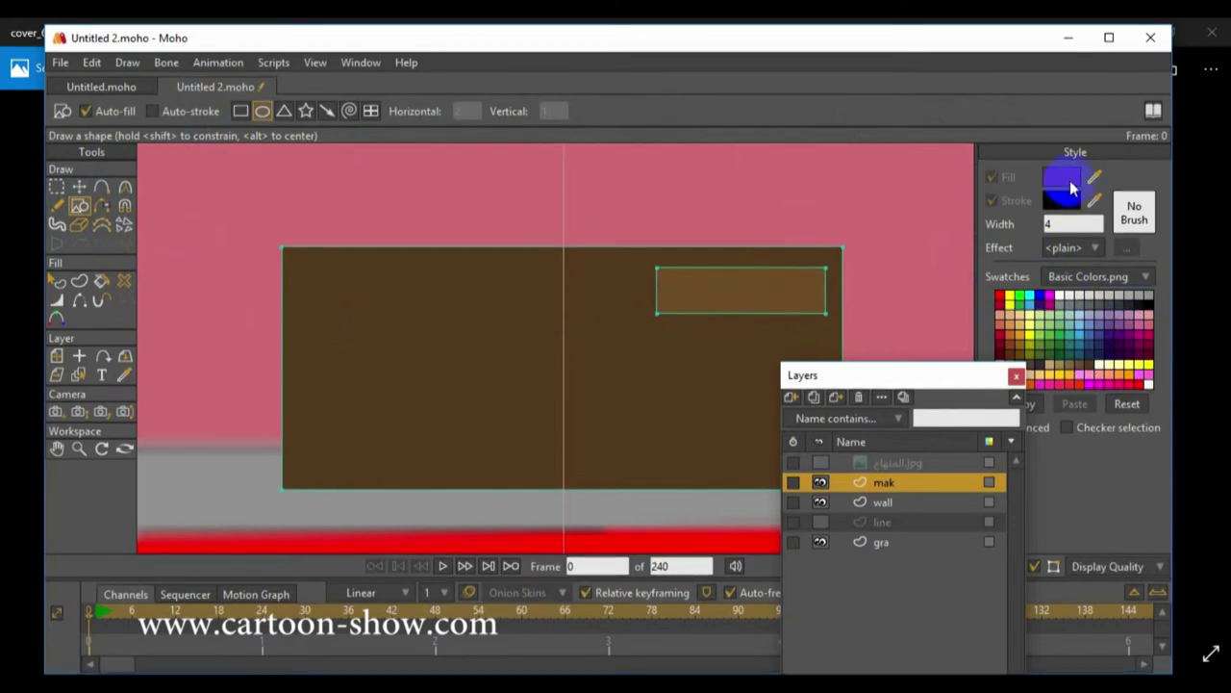
mouse_move(909, 260)
mouse_down()
mouse_move(886, 318)
mouse_move(896, 373)
mouse_up()
click(1029, 448)
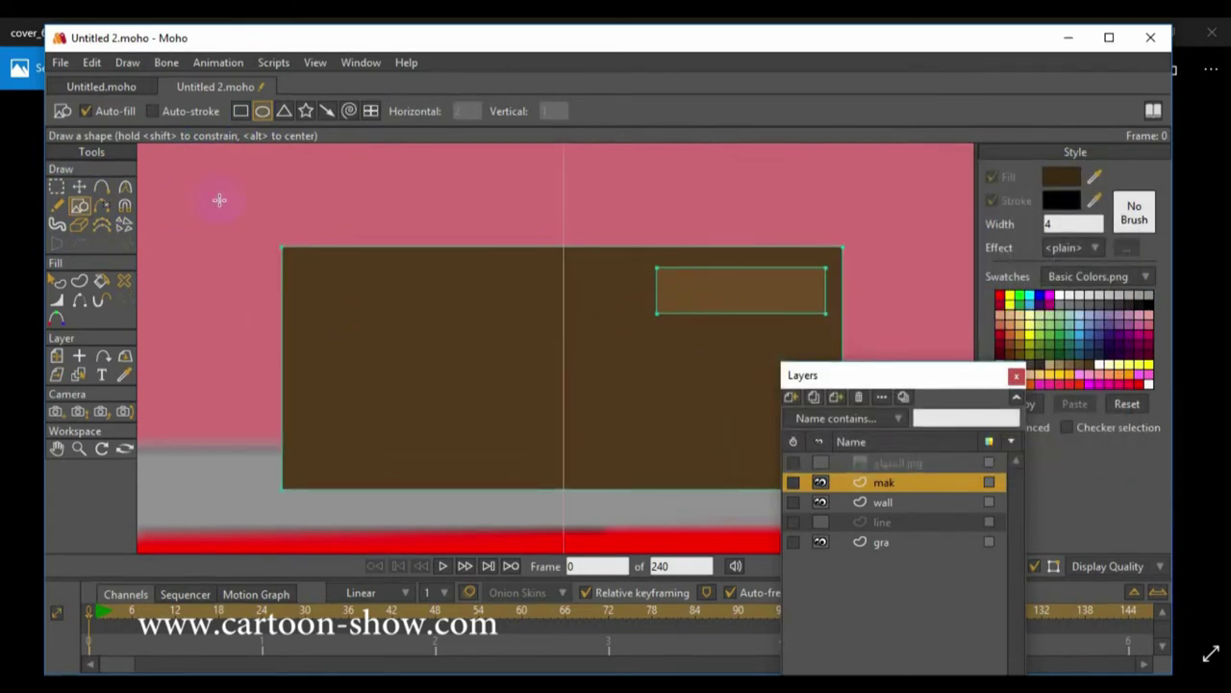
drag(733, 281, 753, 296)
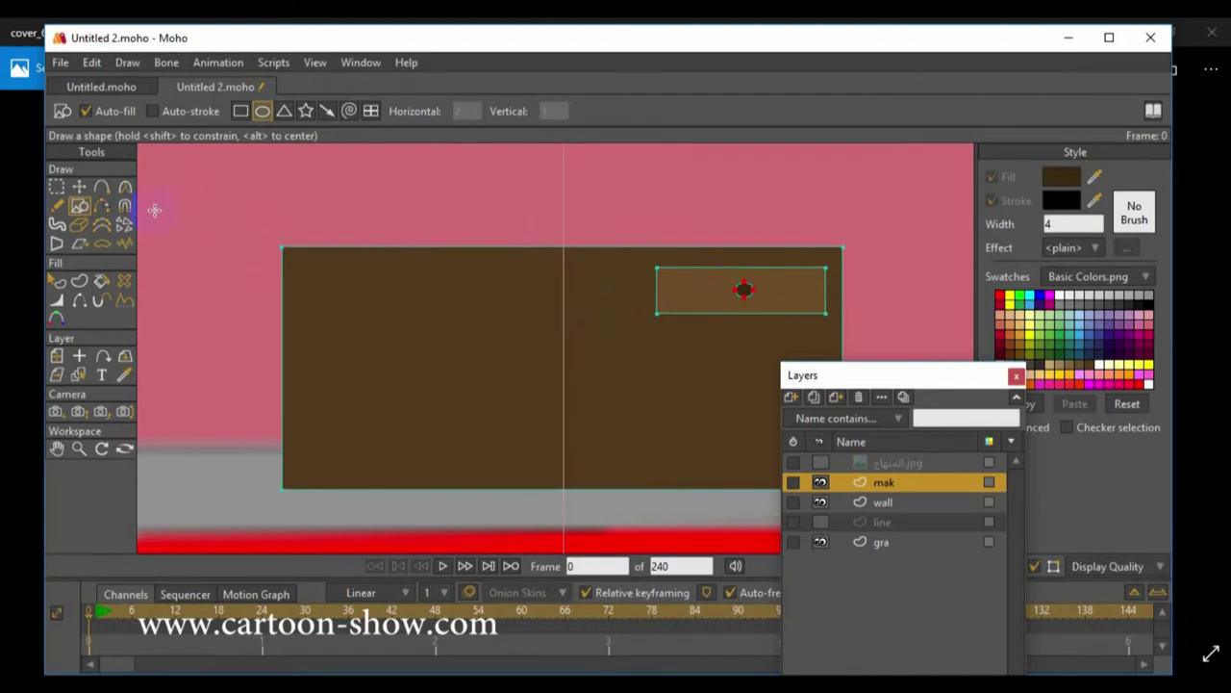
Step: Duplicate the drawer with its knob twice, placing one copy below it at about Y -0.0515 and the other near the cabinet's lower edge
click(79, 188)
click(56, 188)
mouse_move(628, 372)
mouse_down()
mouse_move(637, 297)
mouse_move(660, 272)
mouse_up()
mouse_move(613, 316)
mouse_down()
mouse_move(635, 269)
mouse_move(681, 258)
mouse_move(798, 272)
mouse_up()
mouse_move(826, 334)
mouse_down()
mouse_move(637, 345)
mouse_move(607, 291)
mouse_up()
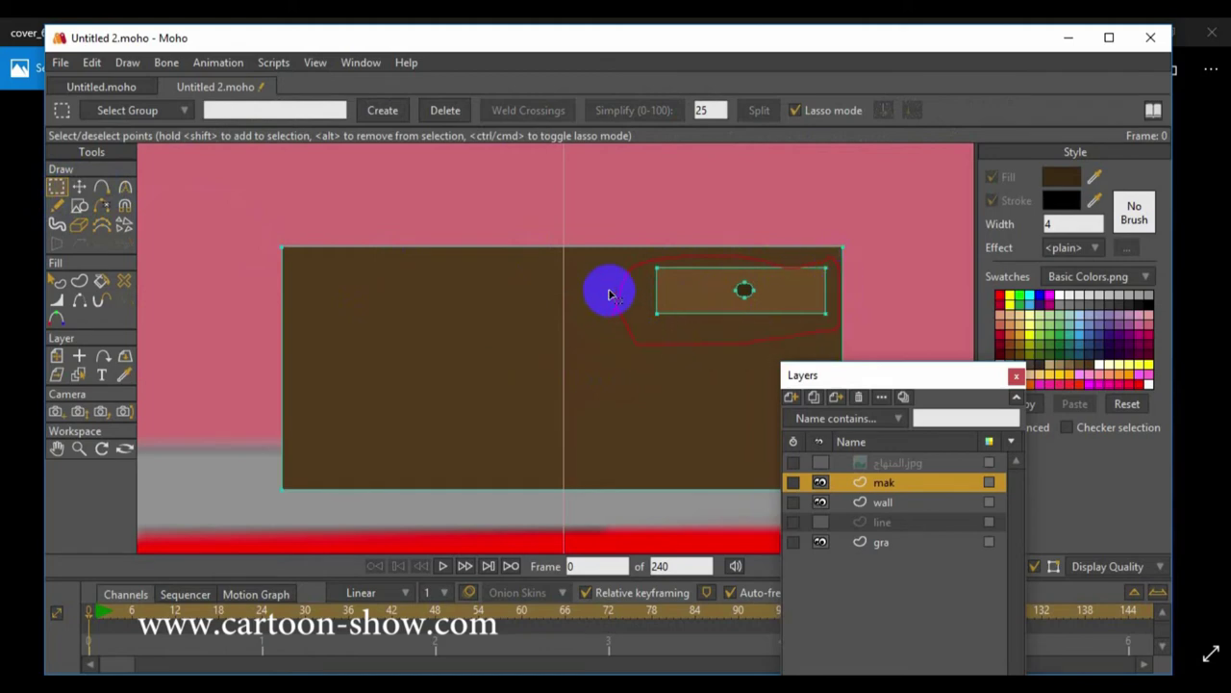
click(81, 189)
drag(838, 376, 996, 362)
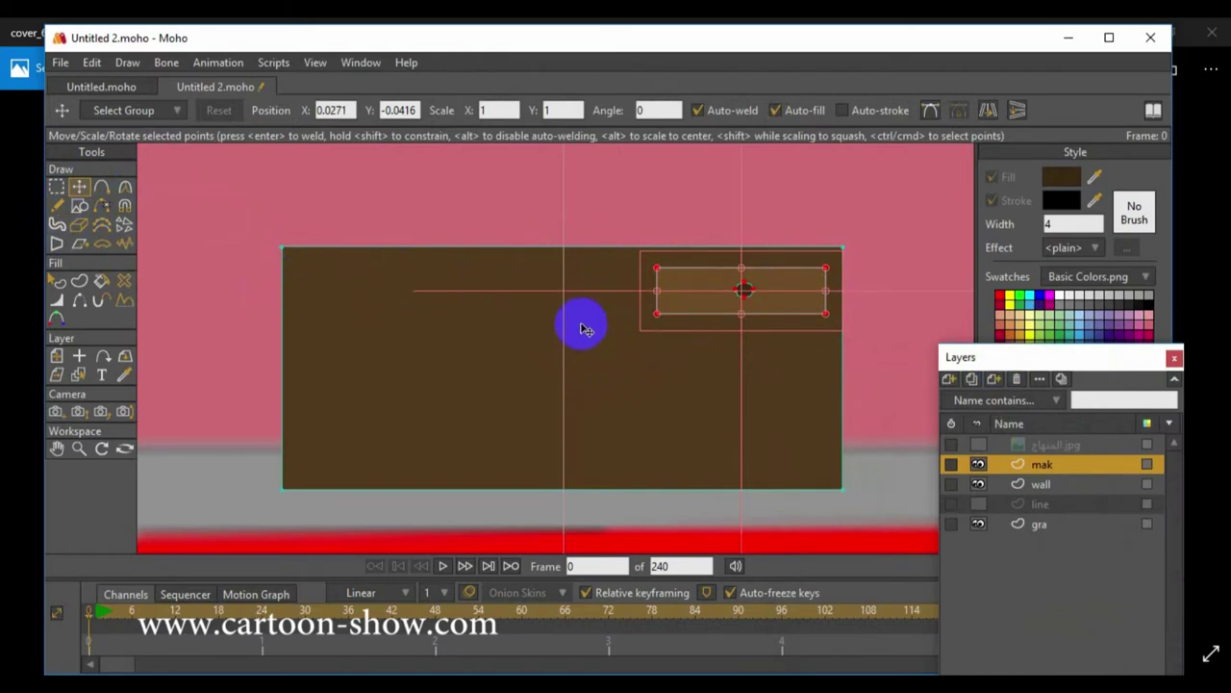
key(ctrl+c)
key(ctrl+v)
drag(690, 288, 699, 363)
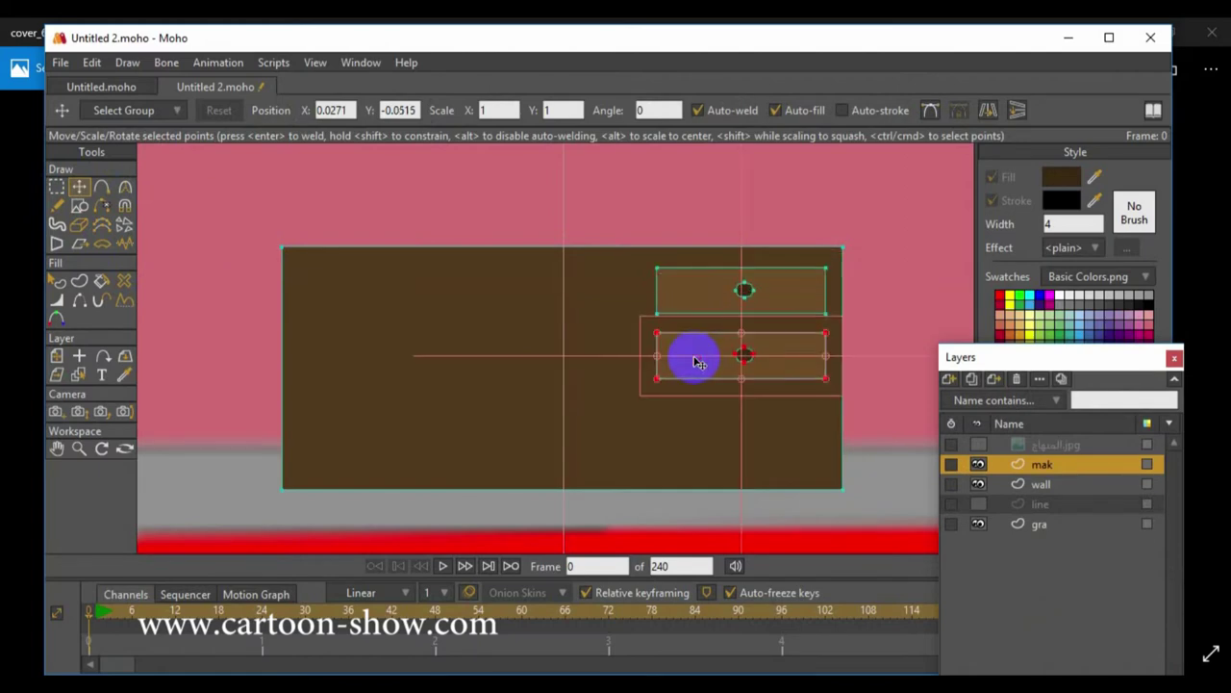
key(ctrl+v)
drag(706, 295, 709, 461)
Step: Move the middle drawer with its knob straight down to about Y -0.0569, just above the lowest drawer
click(56, 192)
mouse_move(649, 387)
mouse_down()
mouse_move(697, 403)
mouse_move(855, 392)
mouse_up()
mouse_move(841, 331)
mouse_down()
mouse_move(657, 325)
mouse_move(618, 349)
mouse_move(669, 397)
mouse_up()
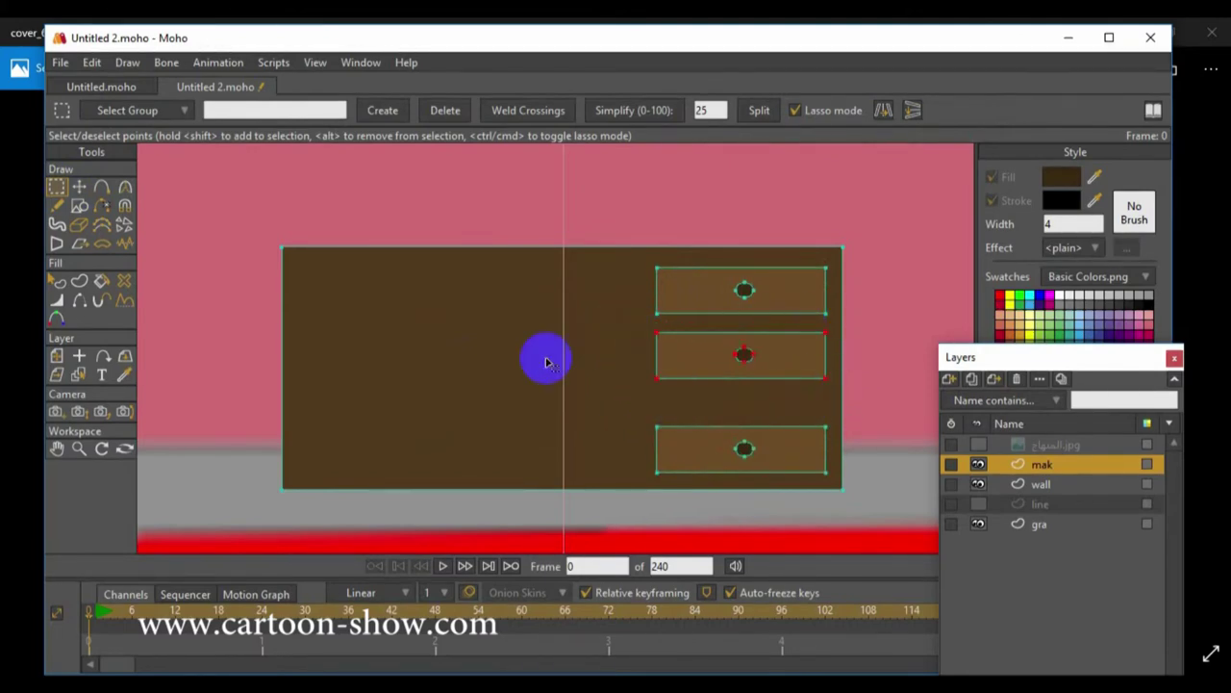
click(79, 186)
drag(712, 356, 724, 392)
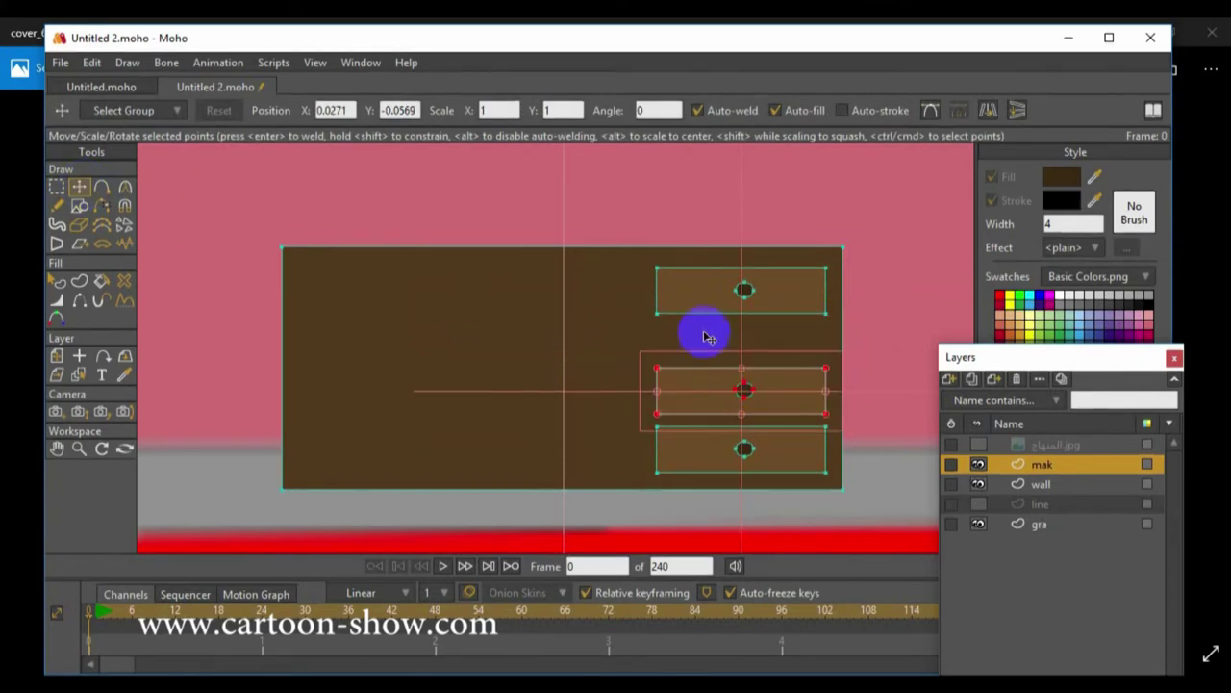
Step: Move the top drawer with its knob straight down until its gap to the middle drawer matches the gap below
click(56, 187)
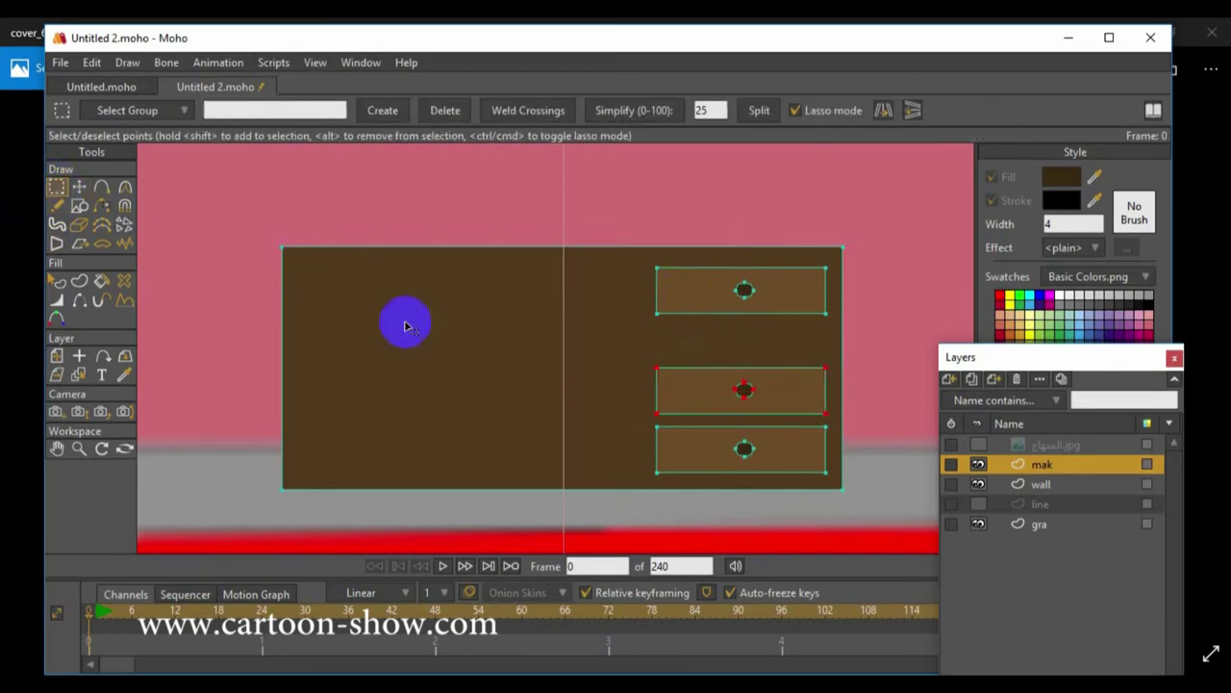
drag(545, 352, 894, 355)
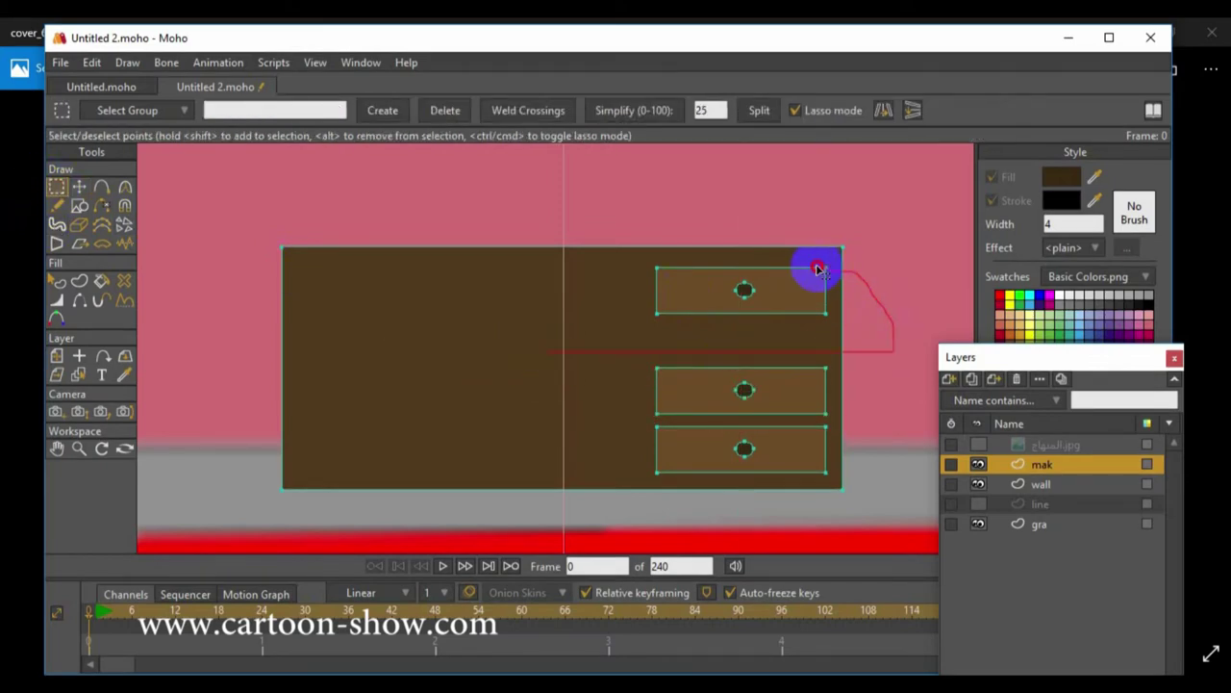
mouse_move(847, 270)
mouse_down()
mouse_move(663, 263)
mouse_move(620, 269)
mouse_move(617, 304)
mouse_move(643, 334)
mouse_move(716, 344)
mouse_move(851, 319)
mouse_up()
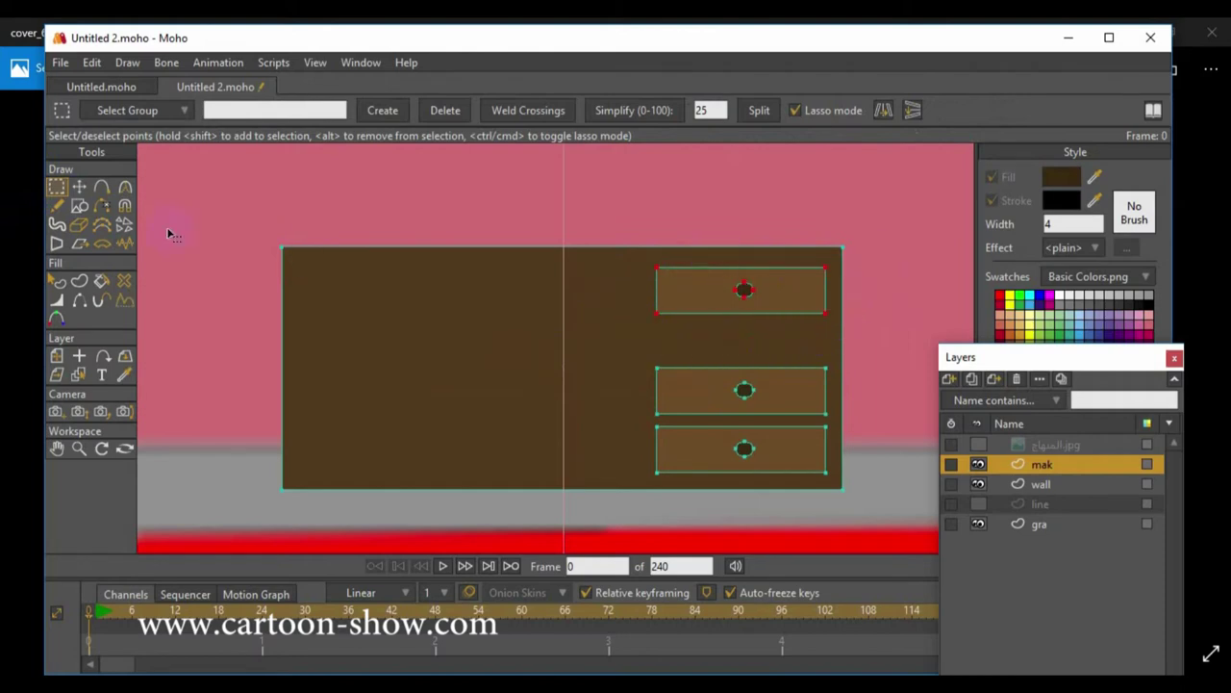
click(80, 186)
drag(697, 297, 701, 340)
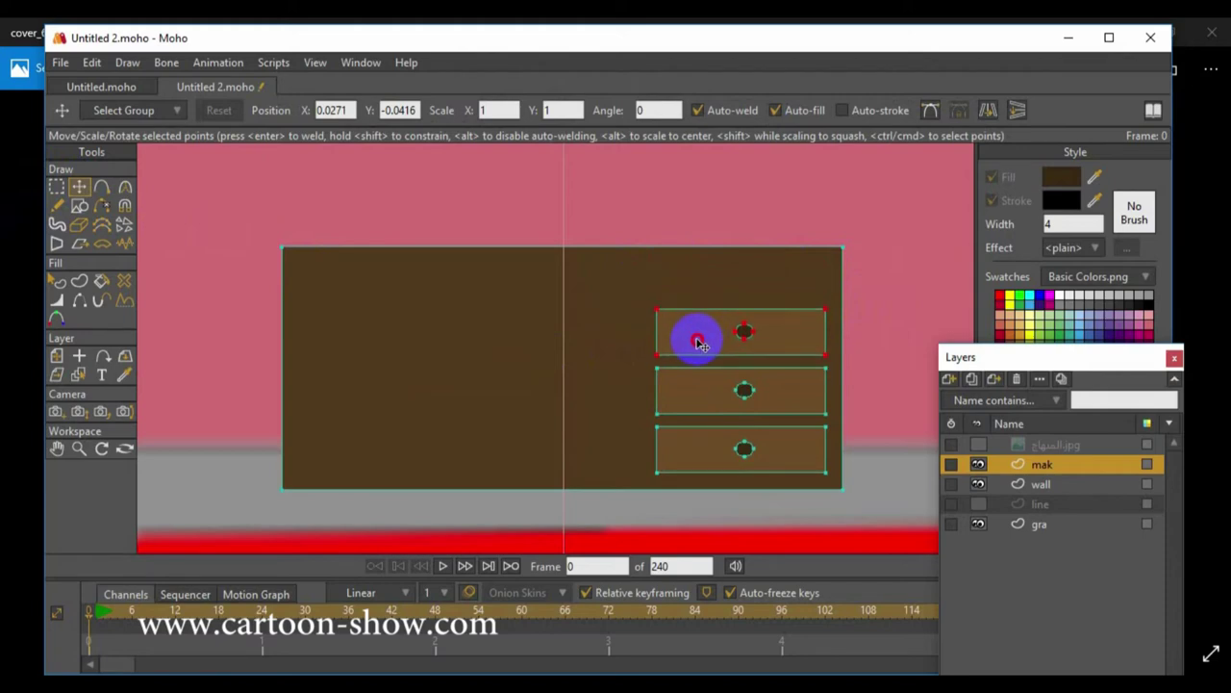
Step: Select all three drawers with their knobs and move them up together to about Y -0.0548
click(56, 186)
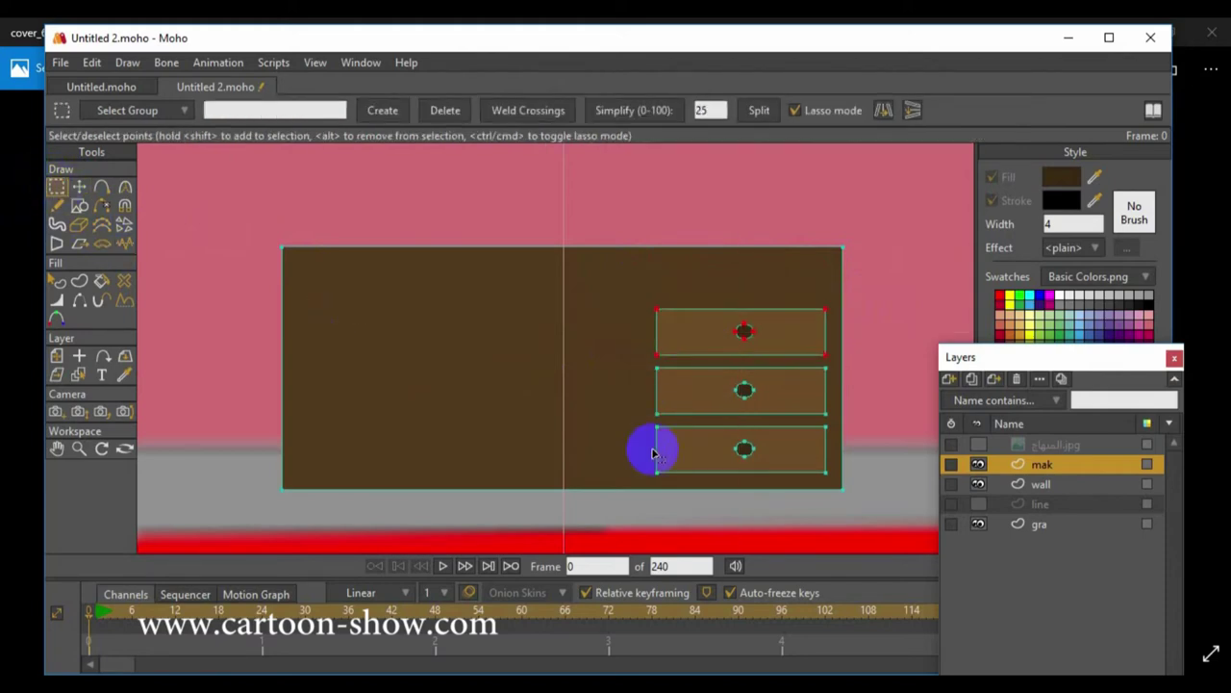
drag(726, 510, 802, 488)
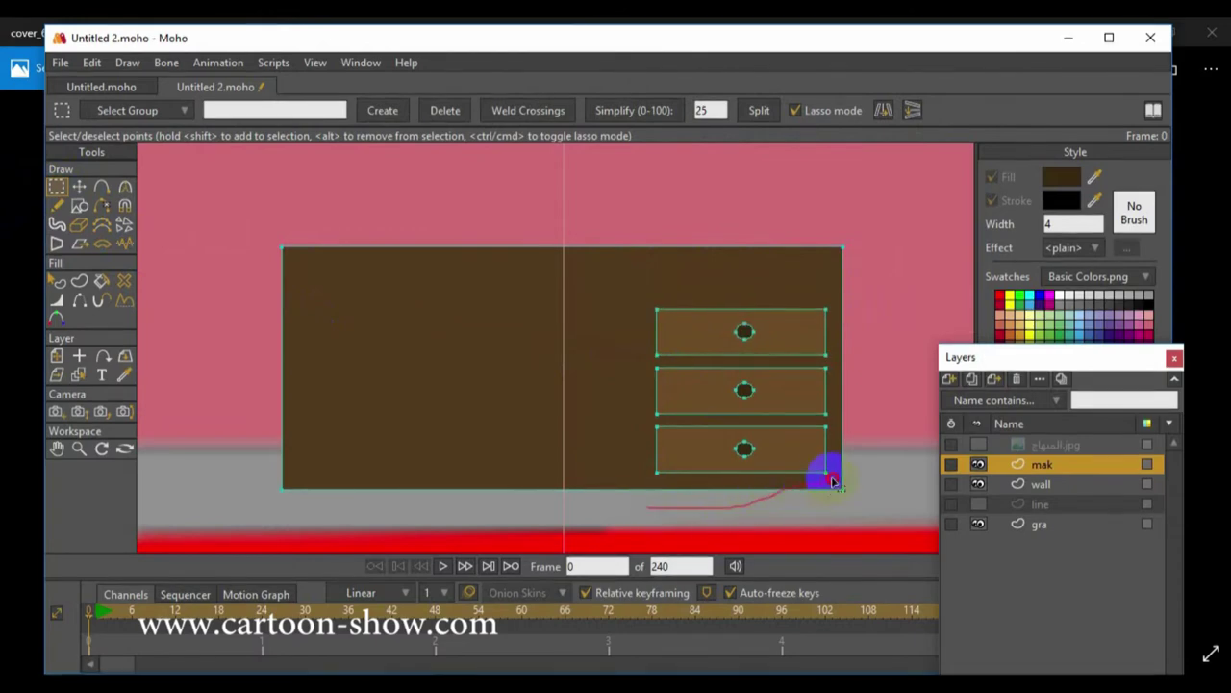
mouse_move(843, 449)
mouse_down()
mouse_move(852, 321)
mouse_move(811, 289)
mouse_move(629, 307)
mouse_move(628, 416)
mouse_move(679, 536)
mouse_move(584, 462)
mouse_up()
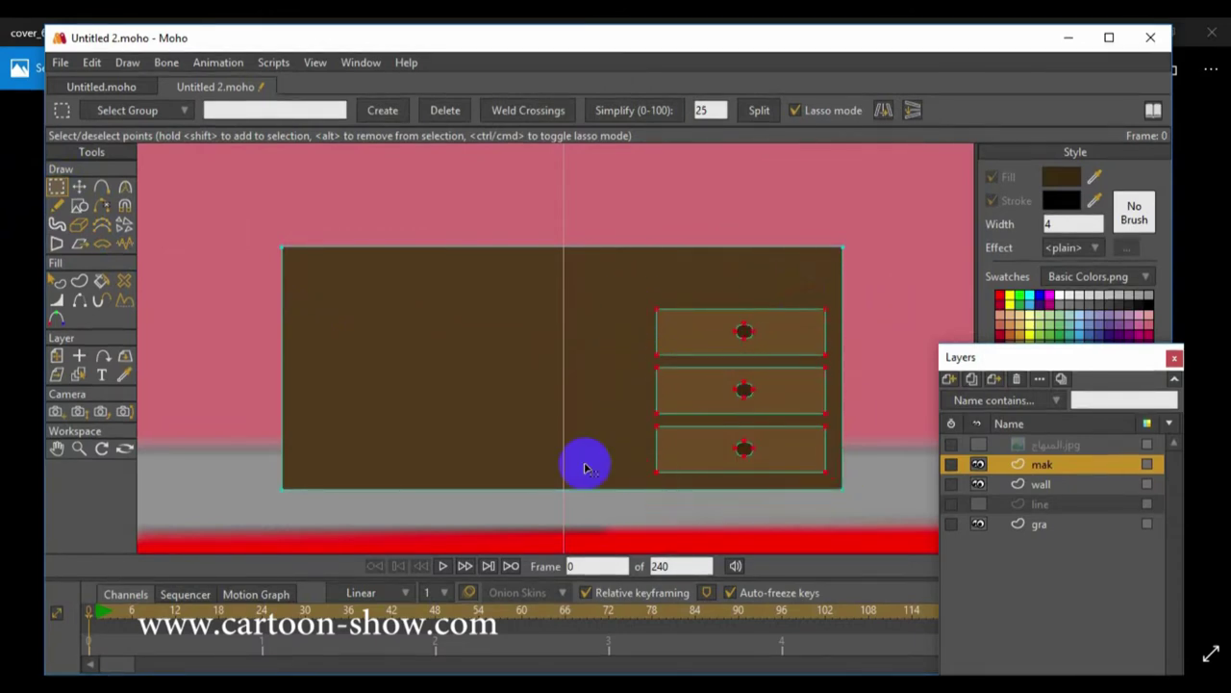
click(80, 188)
mouse_move(655, 385)
mouse_down()
mouse_move(712, 392)
mouse_move(417, 388)
mouse_move(715, 378)
mouse_up()
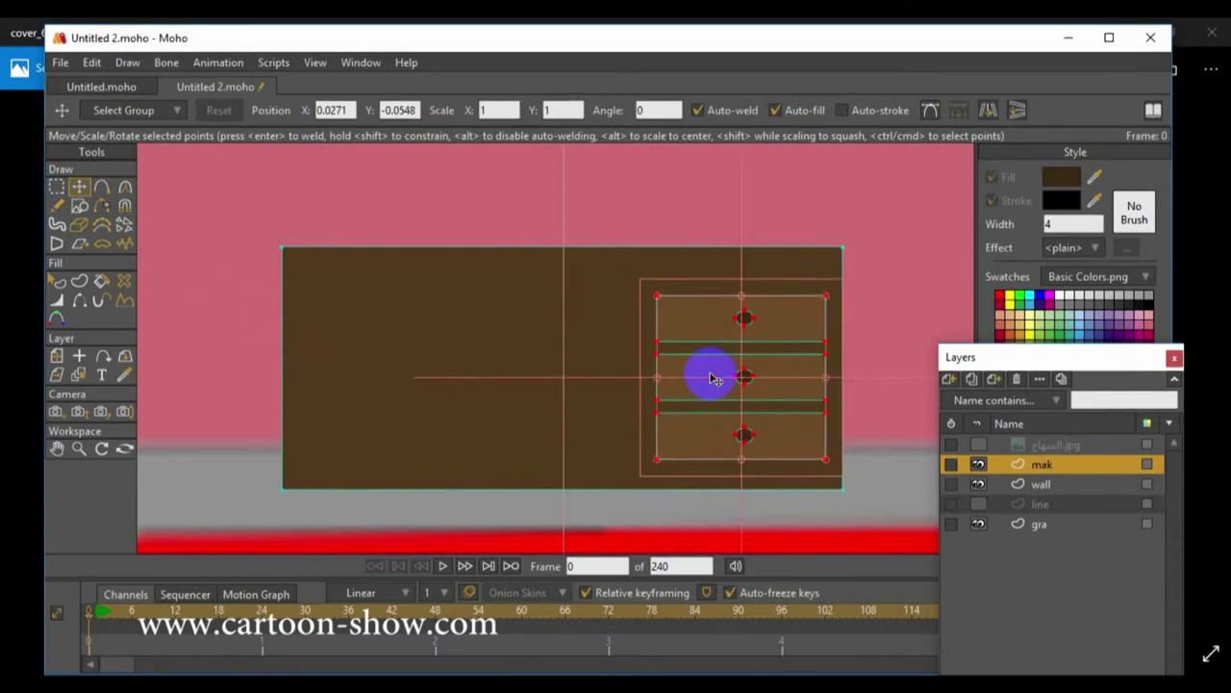
Step: Duplicate the three-drawer column onto the cabinet's left side at about X -0.0271, Y -0.0548, and deselect it
key(ctrl+c)
key(ctrl+v)
drag(715, 377, 358, 404)
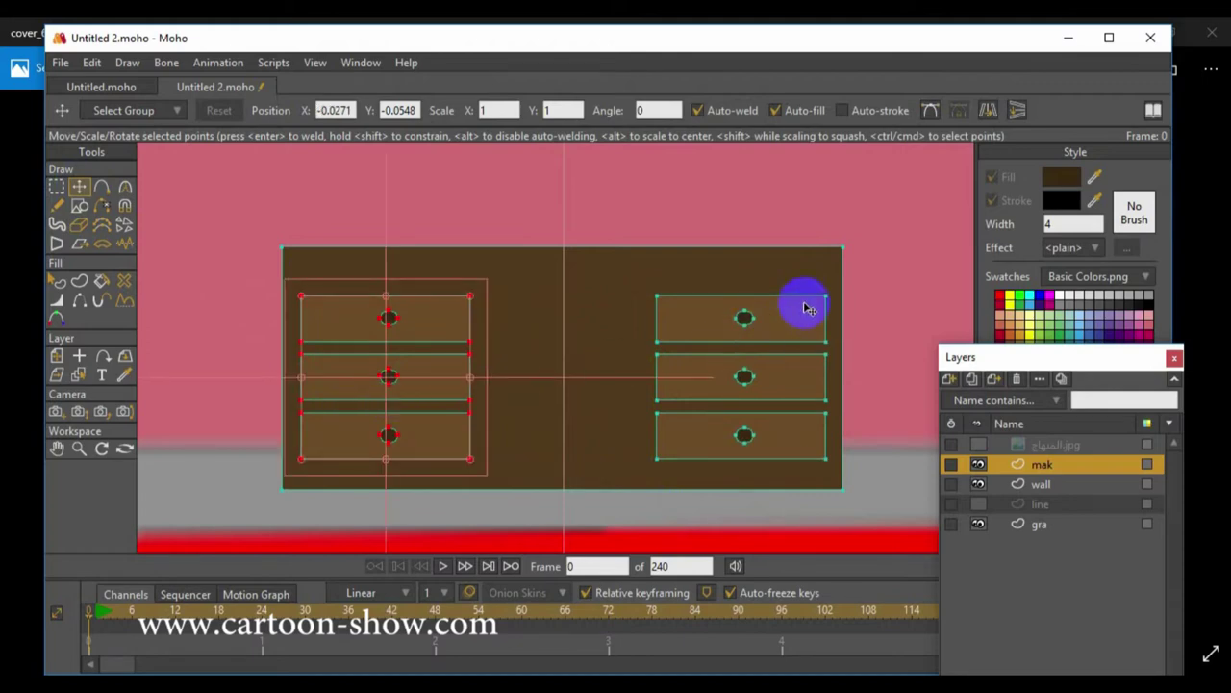
click(904, 267)
click(794, 287)
click(591, 270)
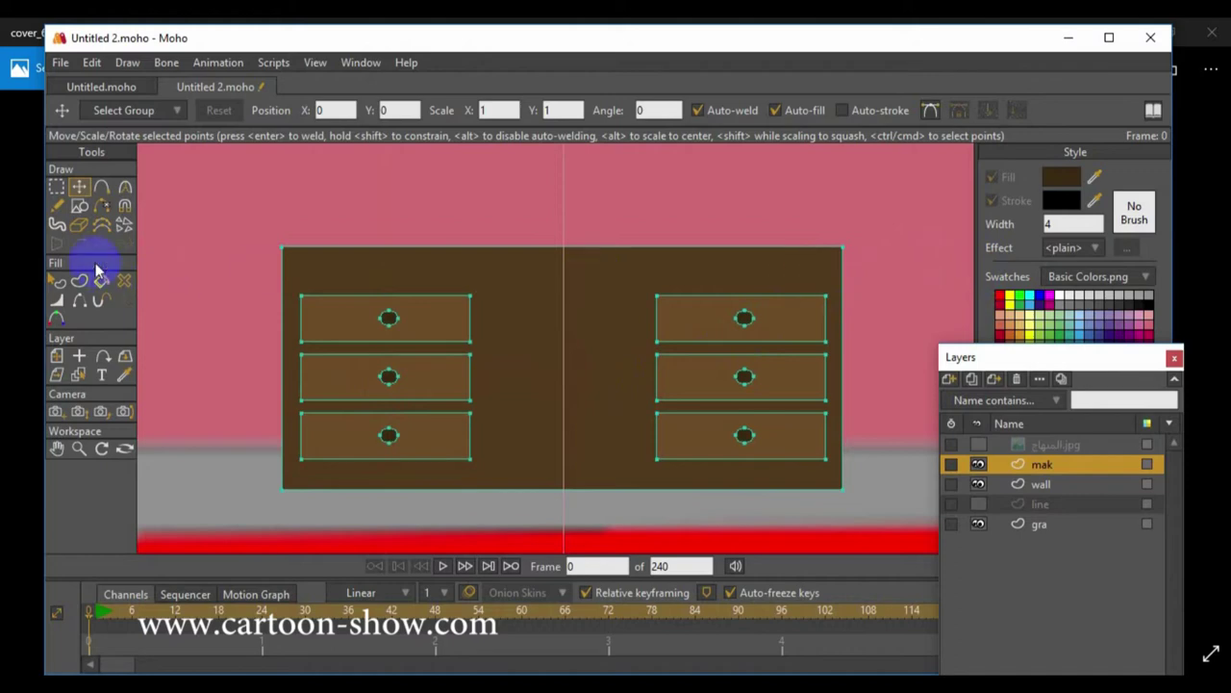
Step: Draw a long, very dark brown rectangle across the cabinet's top above both drawer columns, centred at about Y -0.0386, and deselect it
click(80, 207)
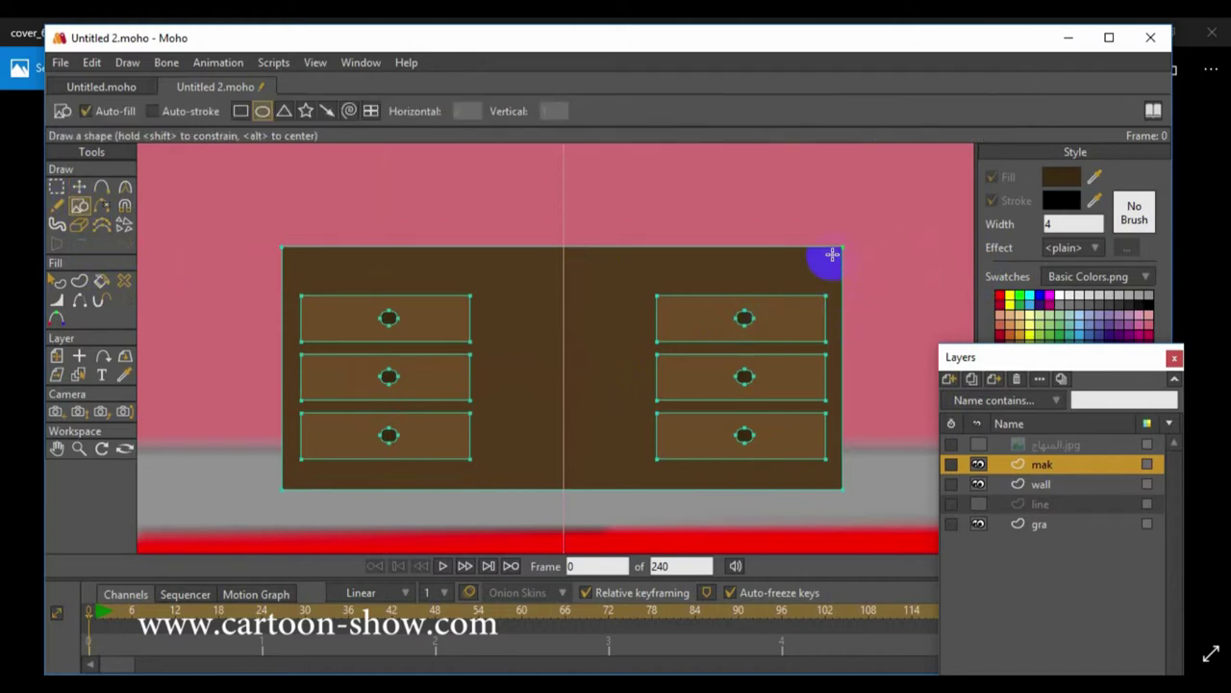
drag(830, 254, 642, 272)
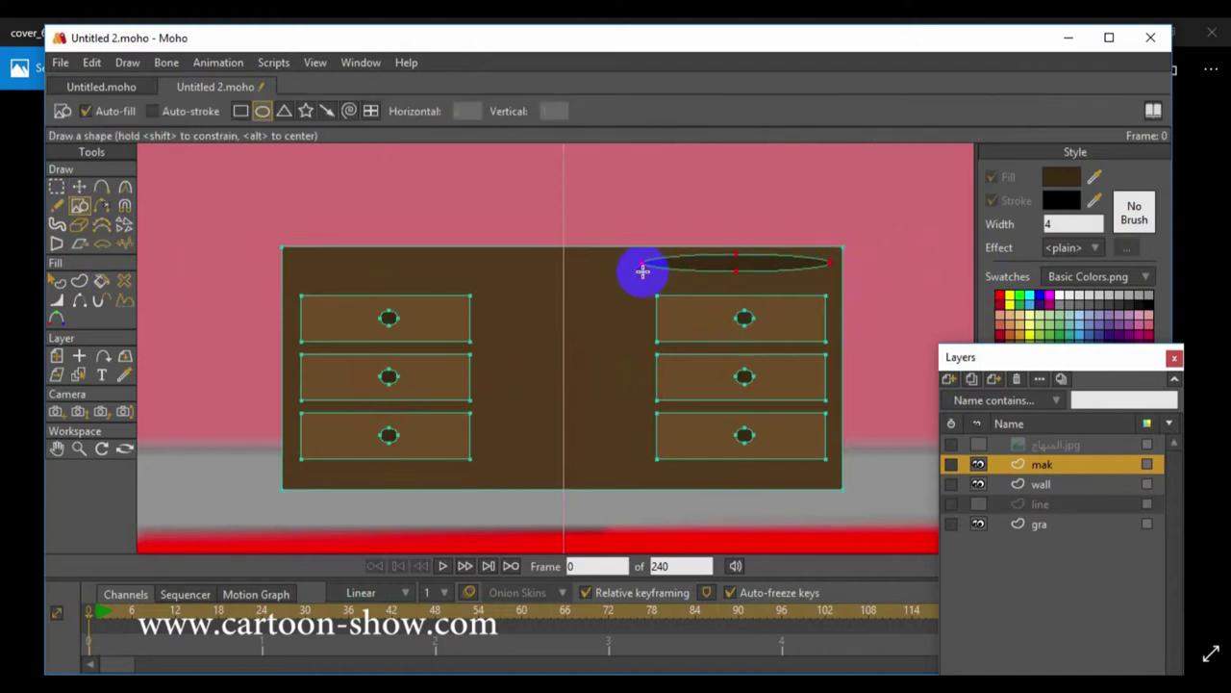
key(ctrl+z)
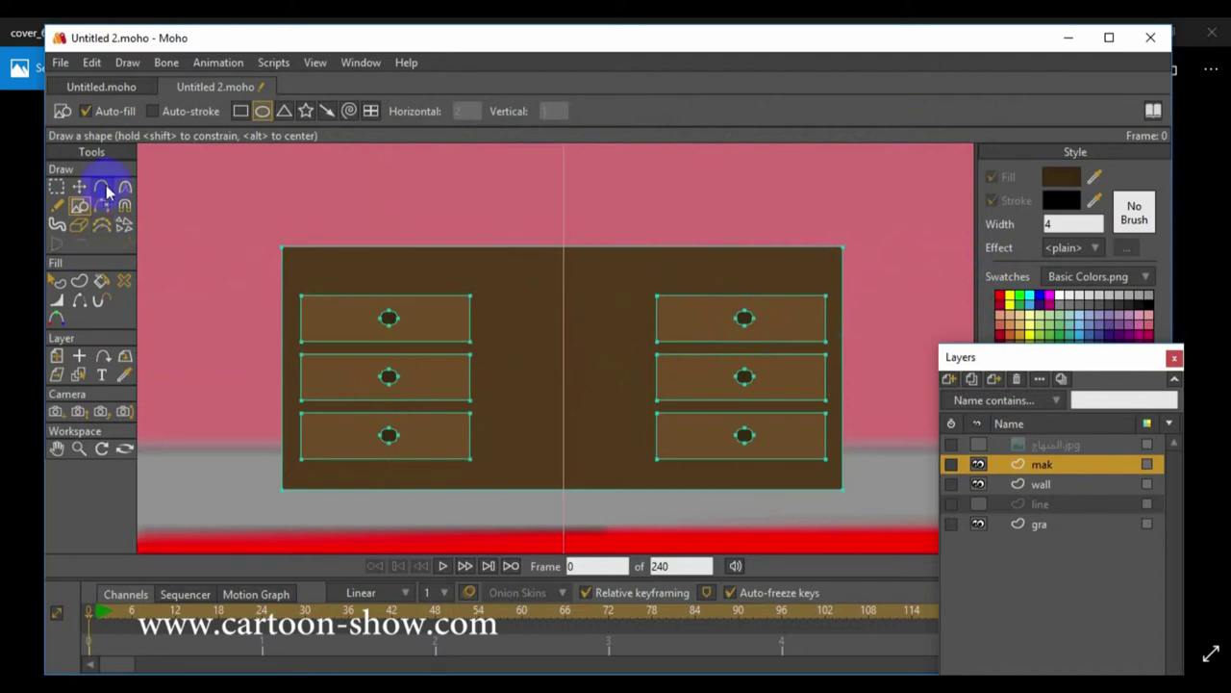
click(237, 111)
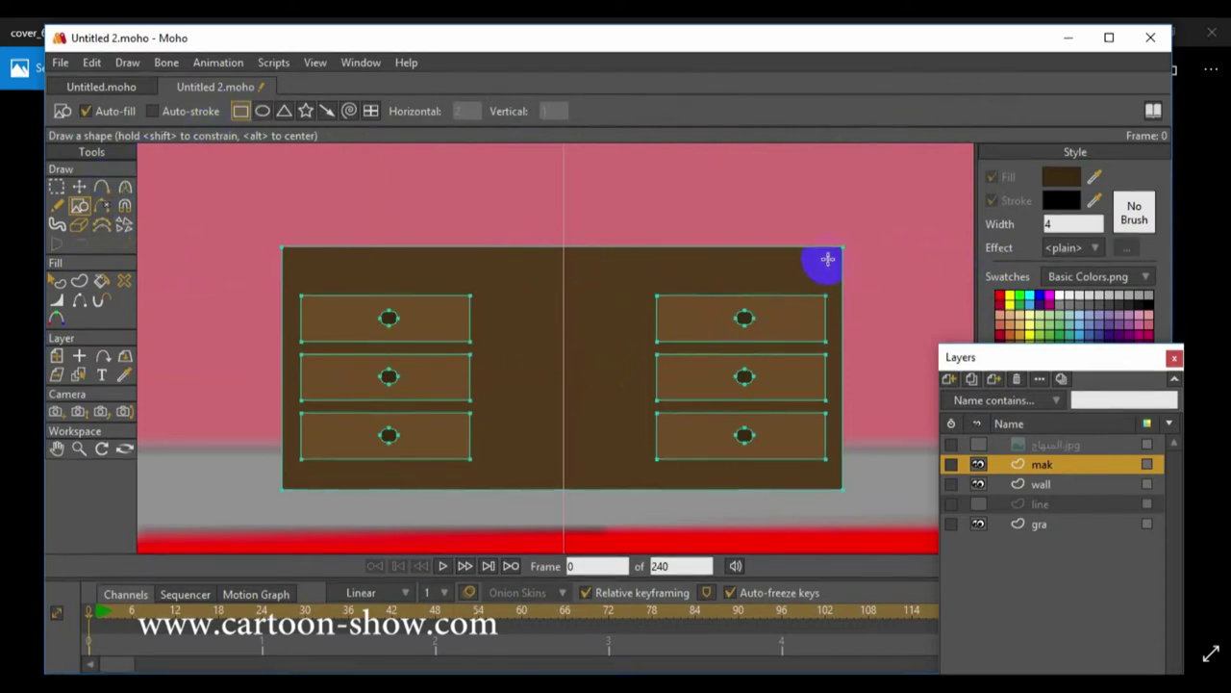
mouse_move(830, 254)
mouse_down()
mouse_move(303, 267)
mouse_move(295, 287)
mouse_up()
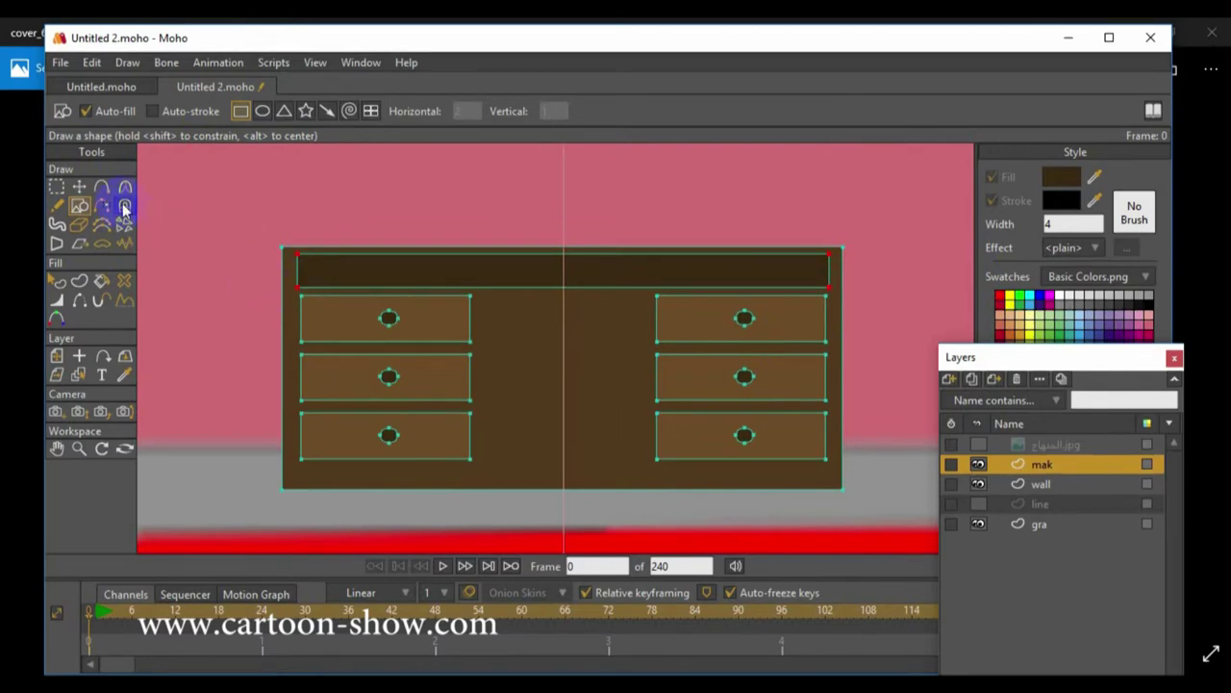
click(79, 187)
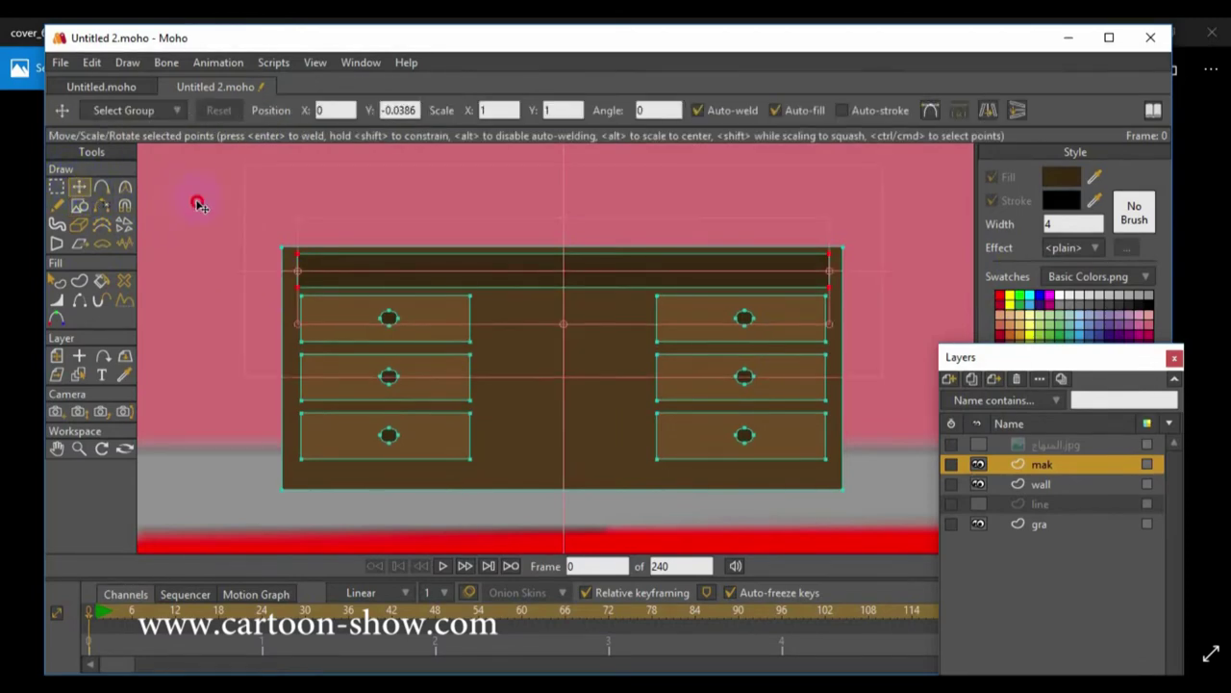
click(195, 197)
click(531, 371)
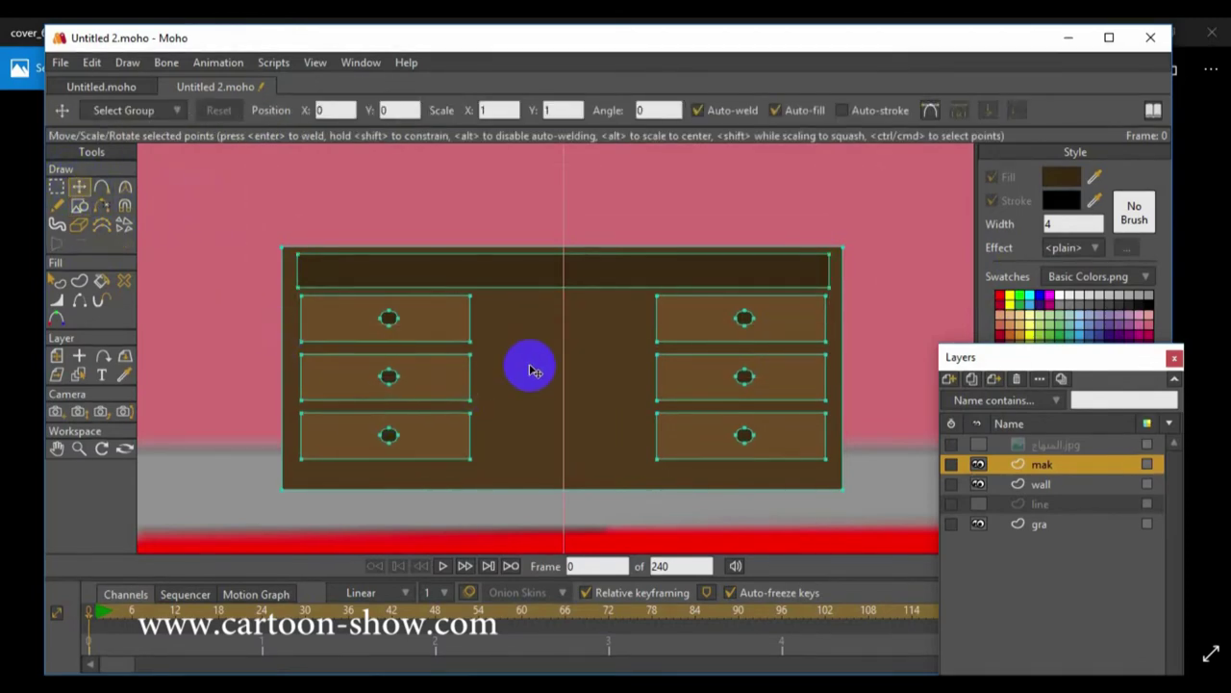
Step: Draw a very dark brown rectangular panel between the two drawer columns, matching their height
click(79, 204)
drag(482, 282, 482, 281)
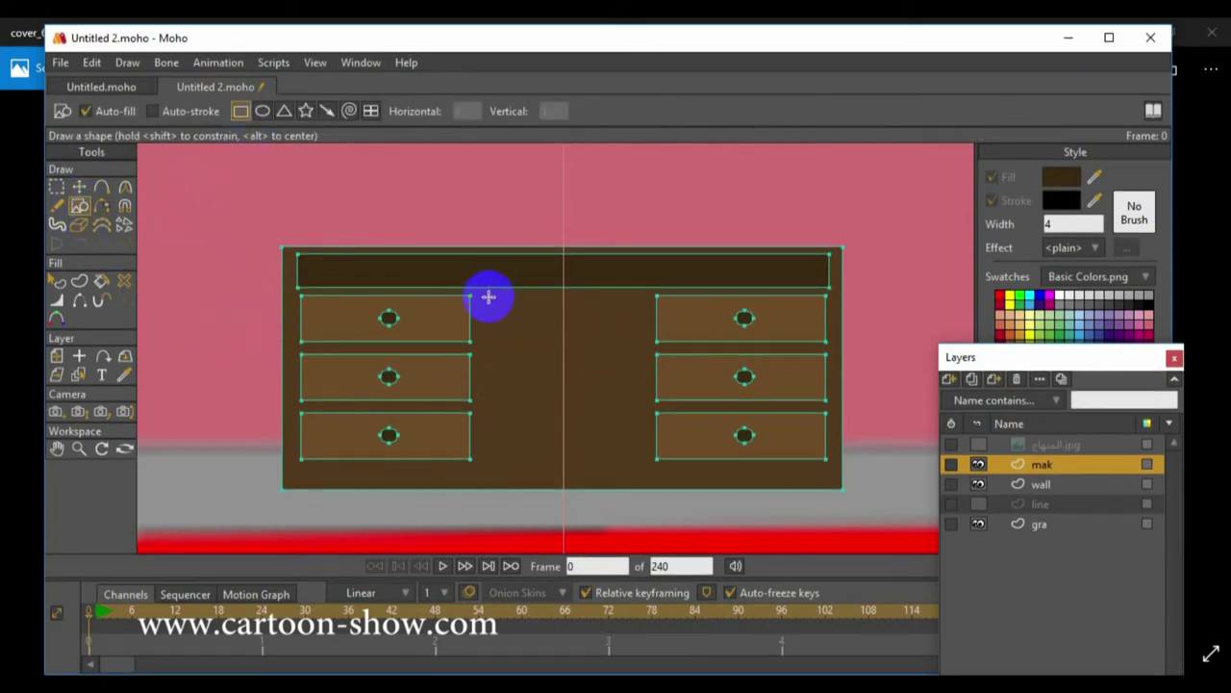
mouse_move(482, 296)
mouse_down()
mouse_move(597, 401)
mouse_move(626, 461)
mouse_move(643, 462)
mouse_up()
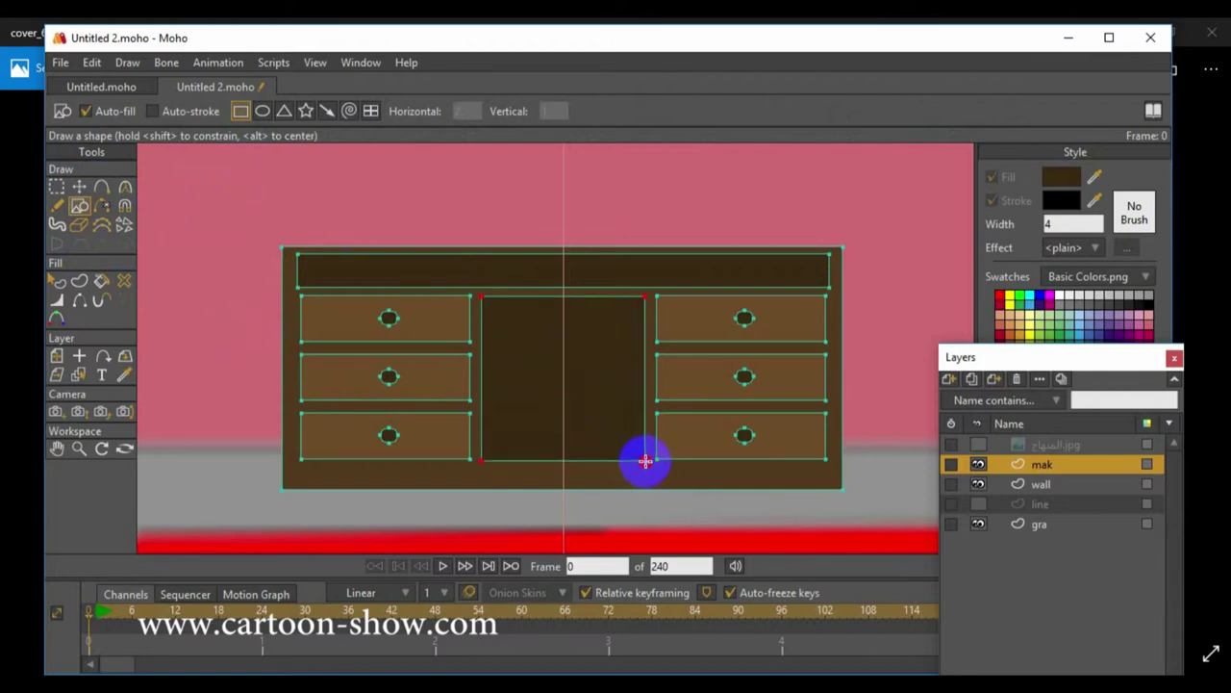
Step: Add depth lines inside the centre panel: a diagonal from its lower-right corner, a horizontal to the left edge and a vertical to the top edge
drag(644, 460, 645, 460)
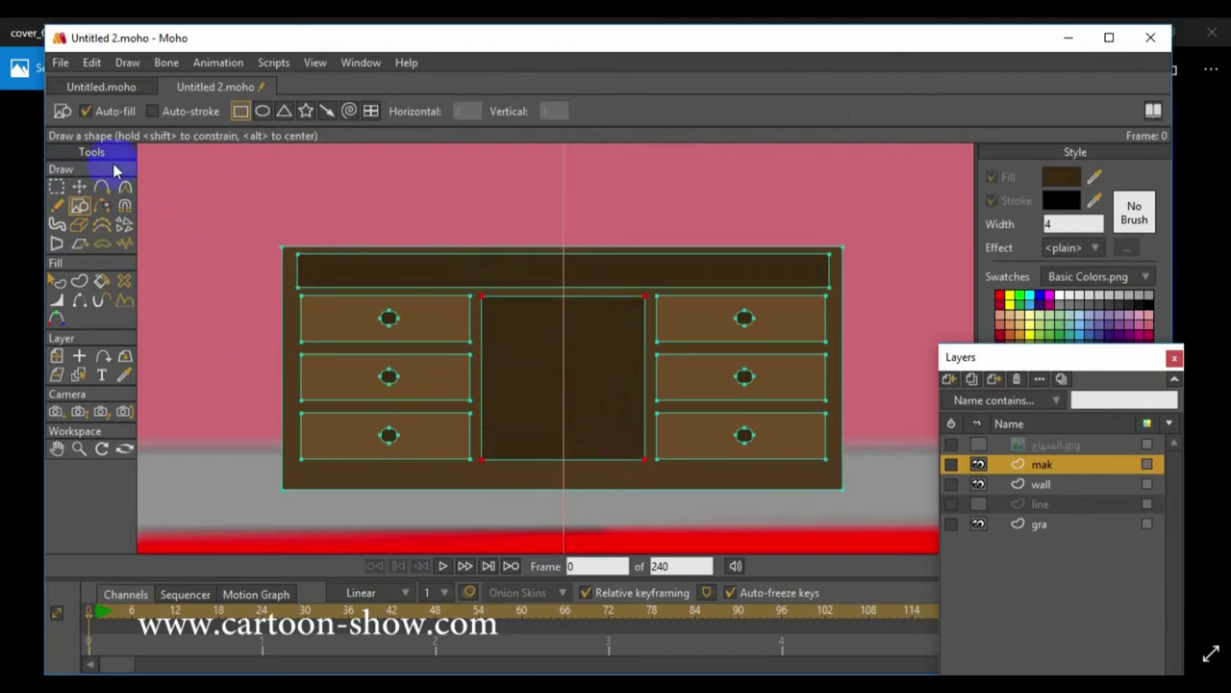
click(80, 188)
click(542, 286)
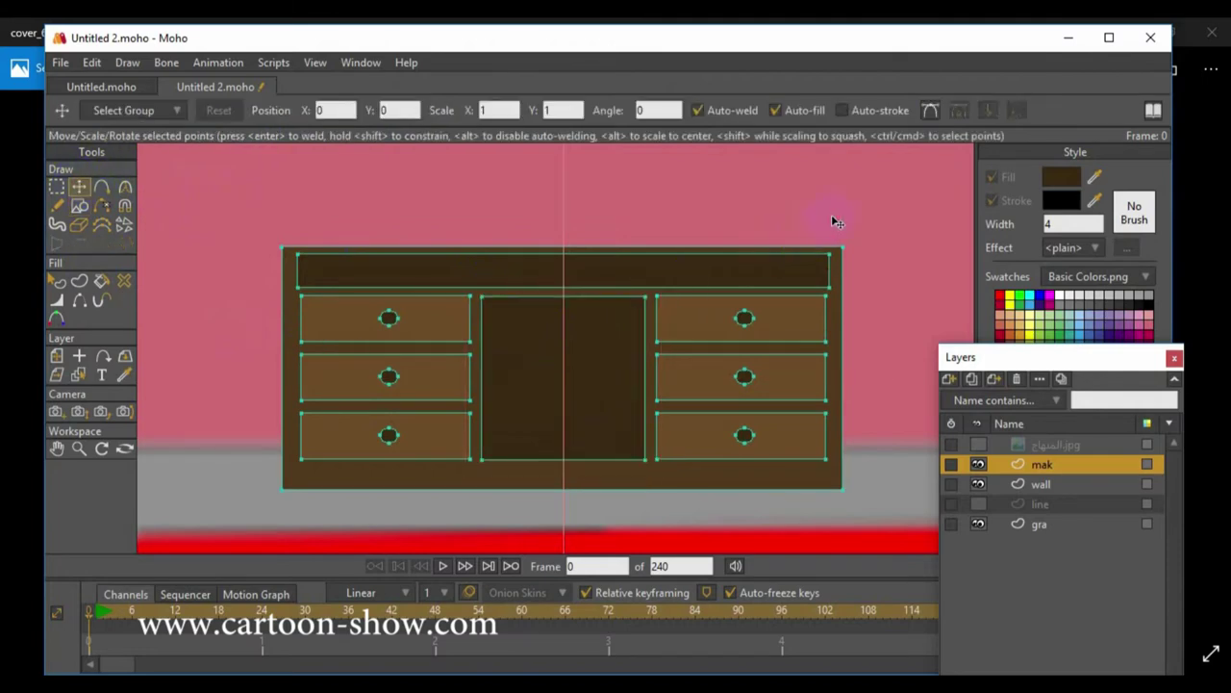
click(594, 441)
click(102, 188)
drag(640, 459, 464, 435)
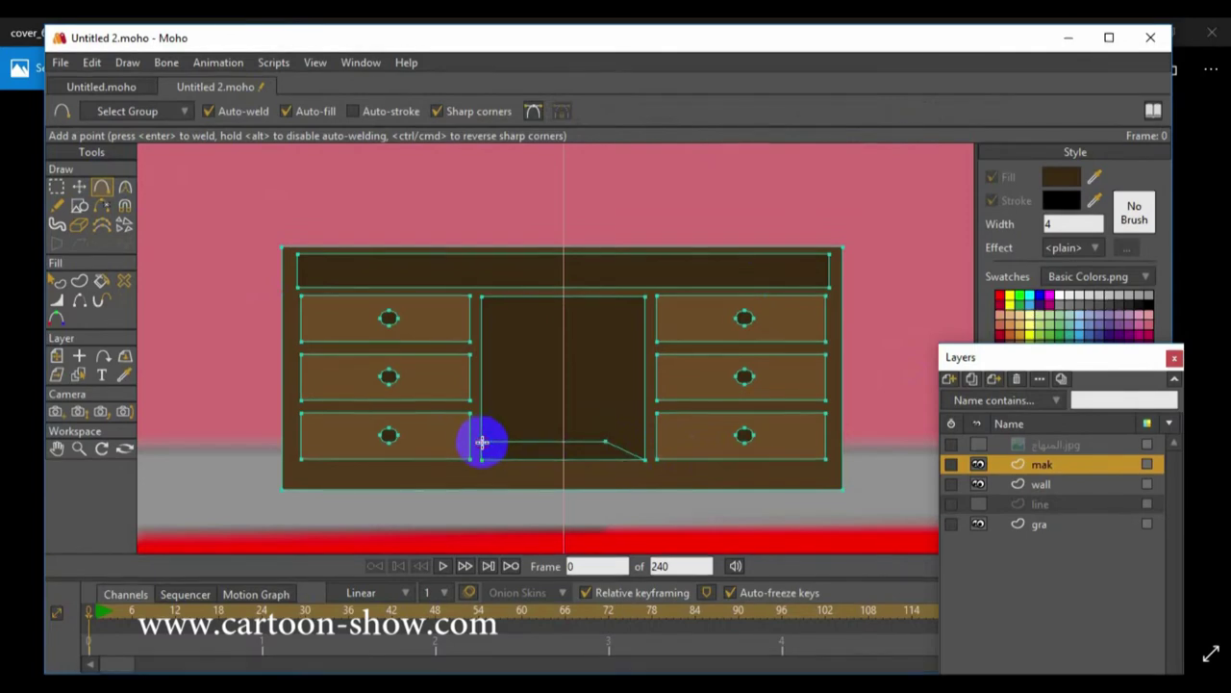
drag(482, 442, 481, 442)
drag(608, 443, 605, 303)
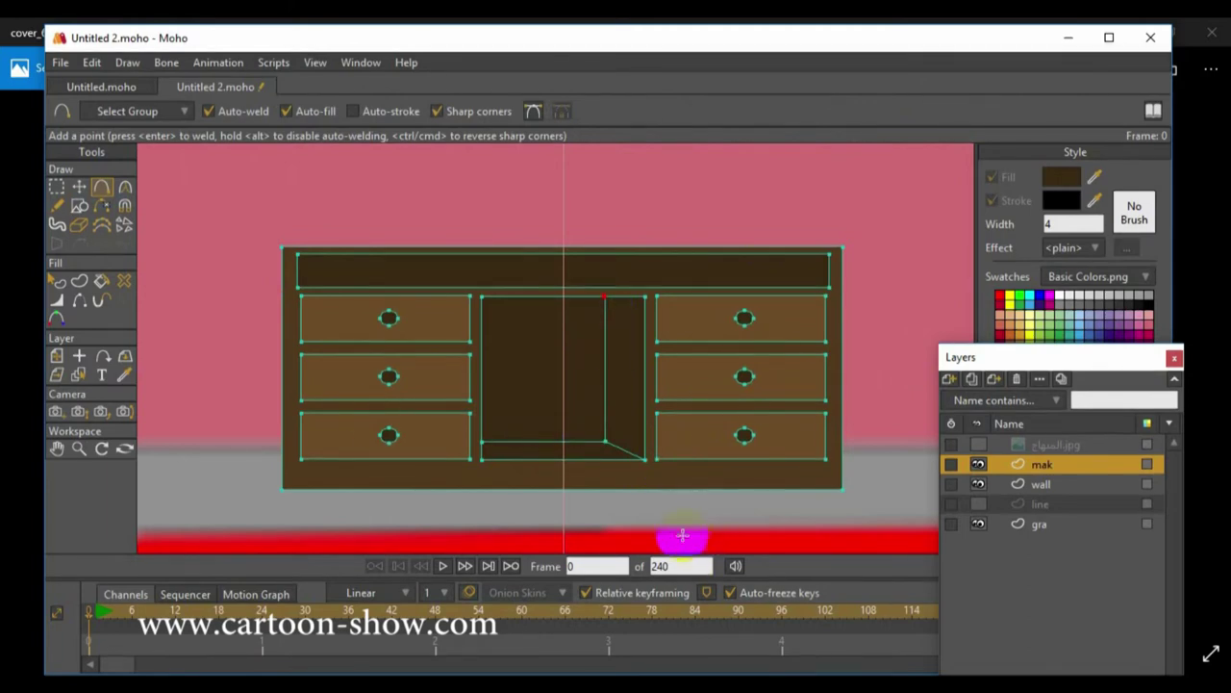
Step: Move the inner line points closer to the panel's edges, placing the inner corner at about X 0.0101, Y -0.0660 and straightening the lines
click(79, 187)
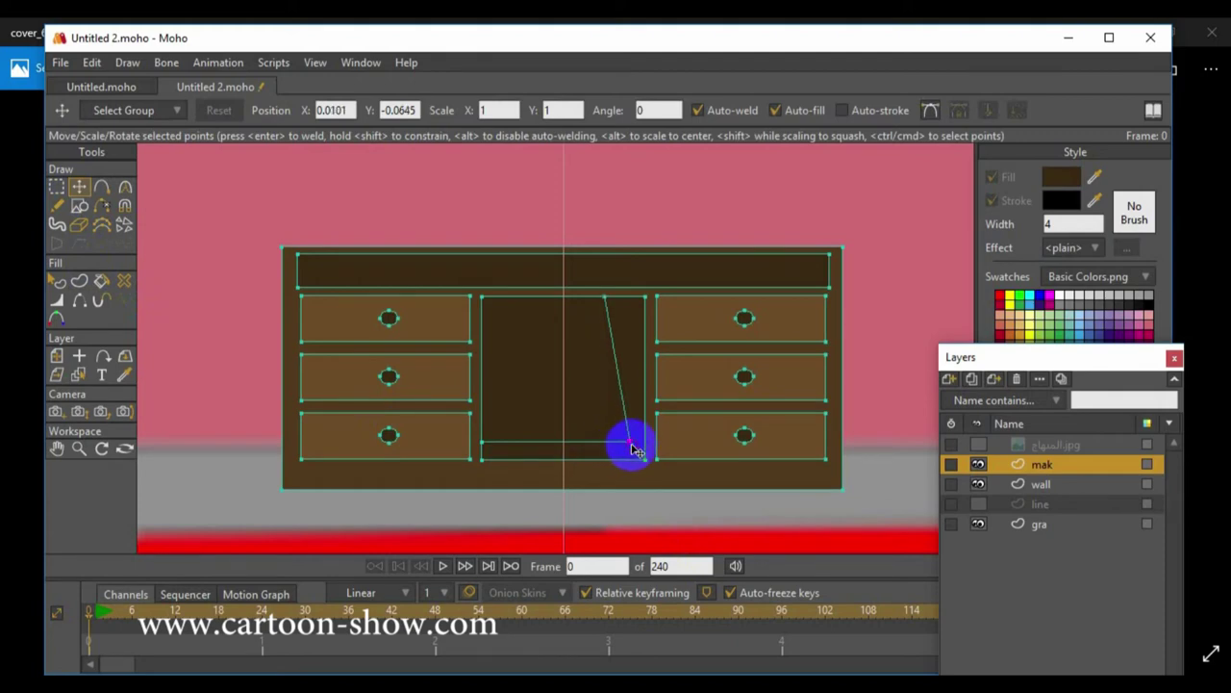
click(610, 310)
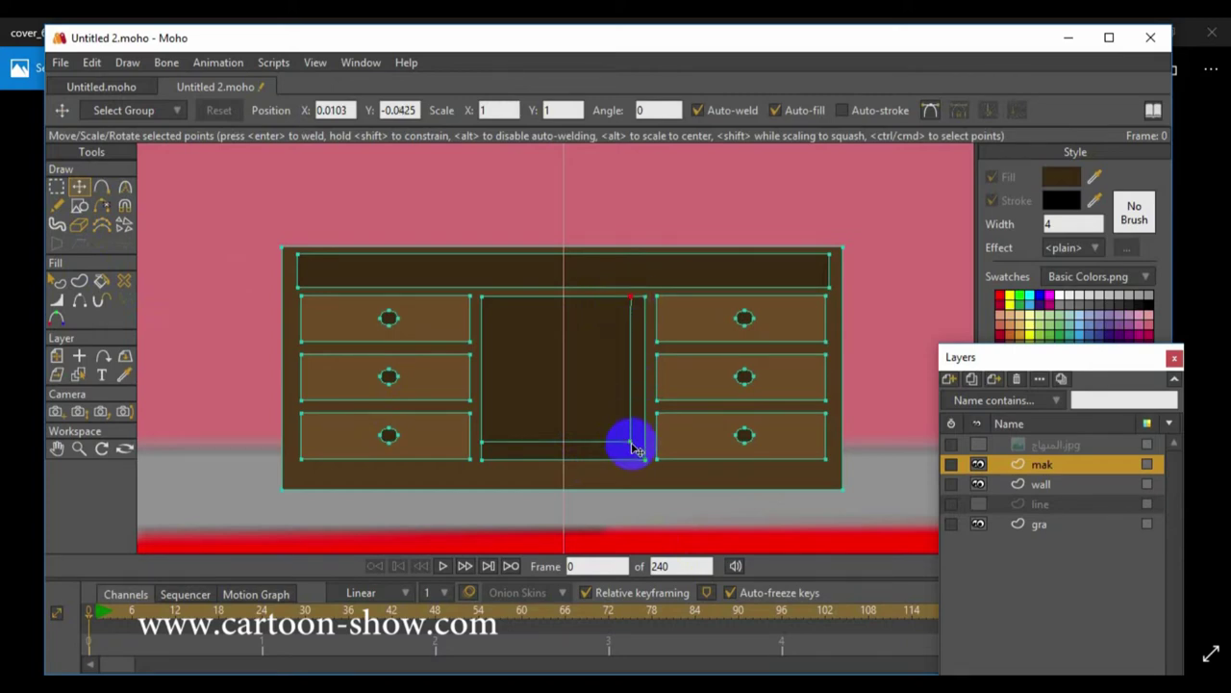
drag(635, 450, 638, 454)
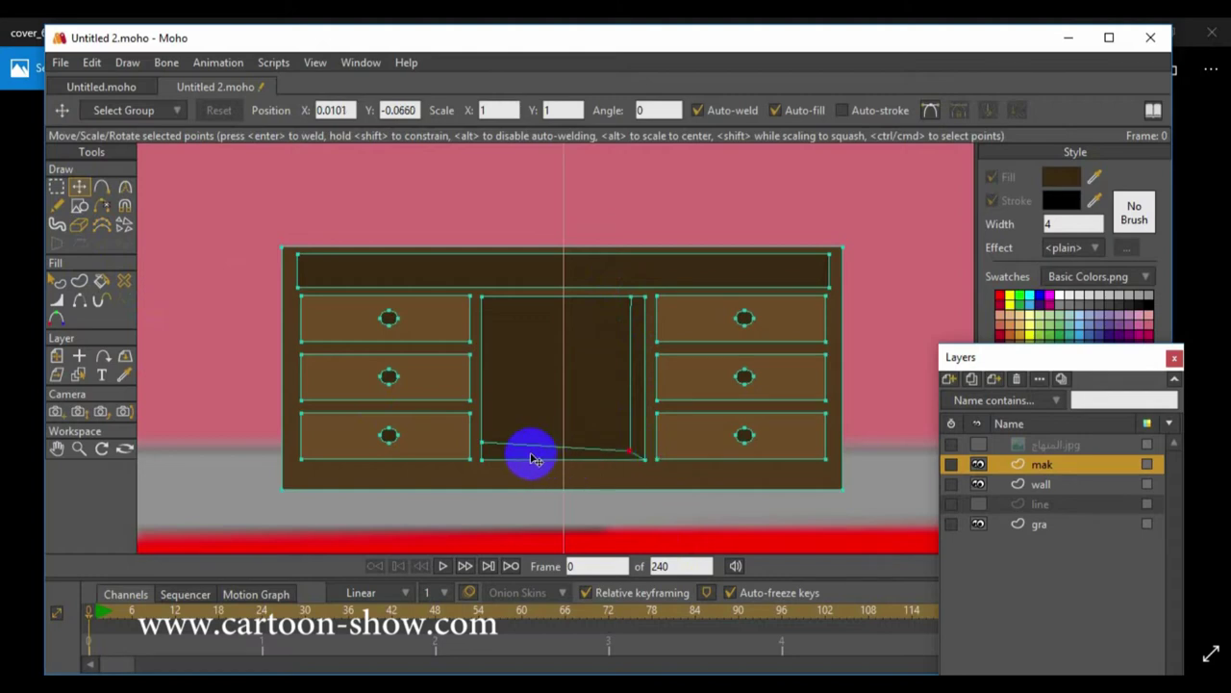
drag(491, 448, 485, 450)
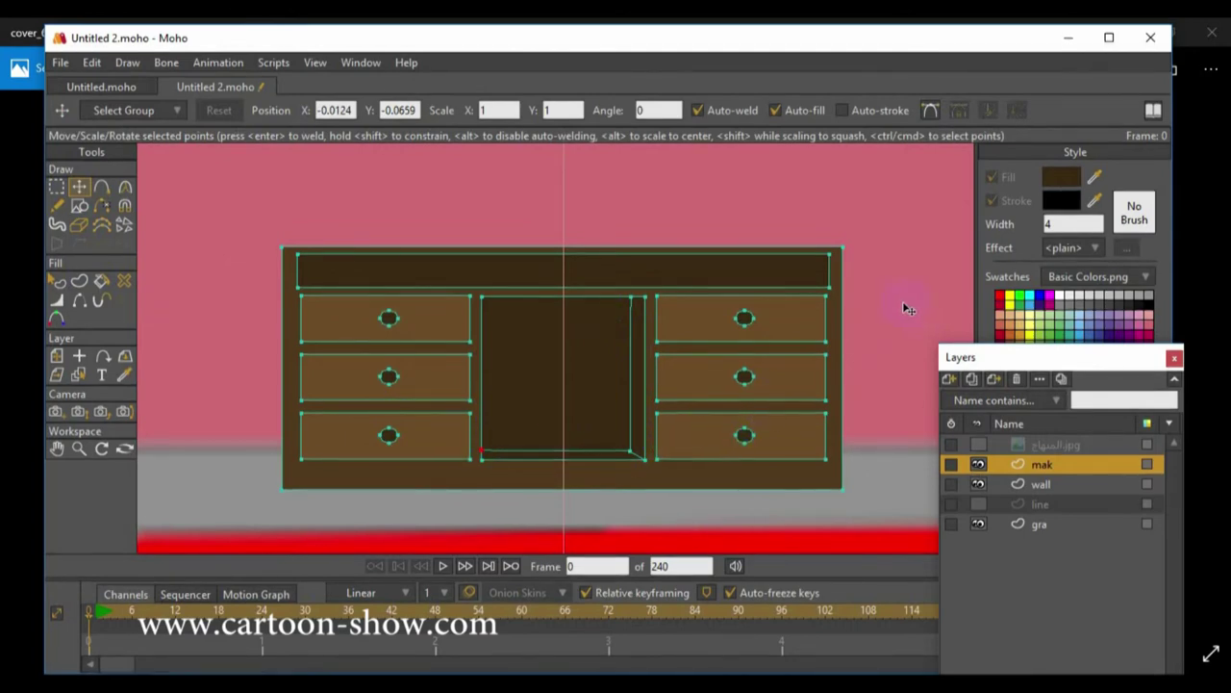
Step: Set the fill colour to 2C1E0D and create a fill-only shape from the inner rectangle of the cabinet's centre panel
click(1062, 177)
drag(891, 341, 902, 385)
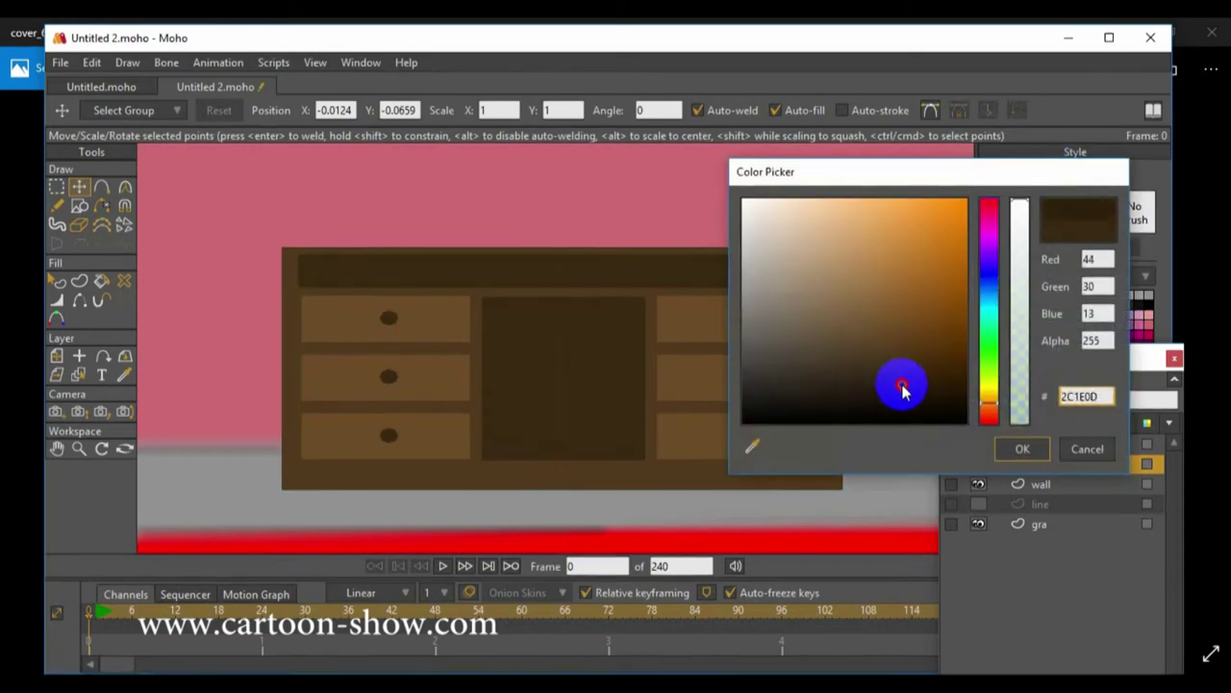
click(1025, 452)
click(610, 388)
click(80, 281)
click(467, 438)
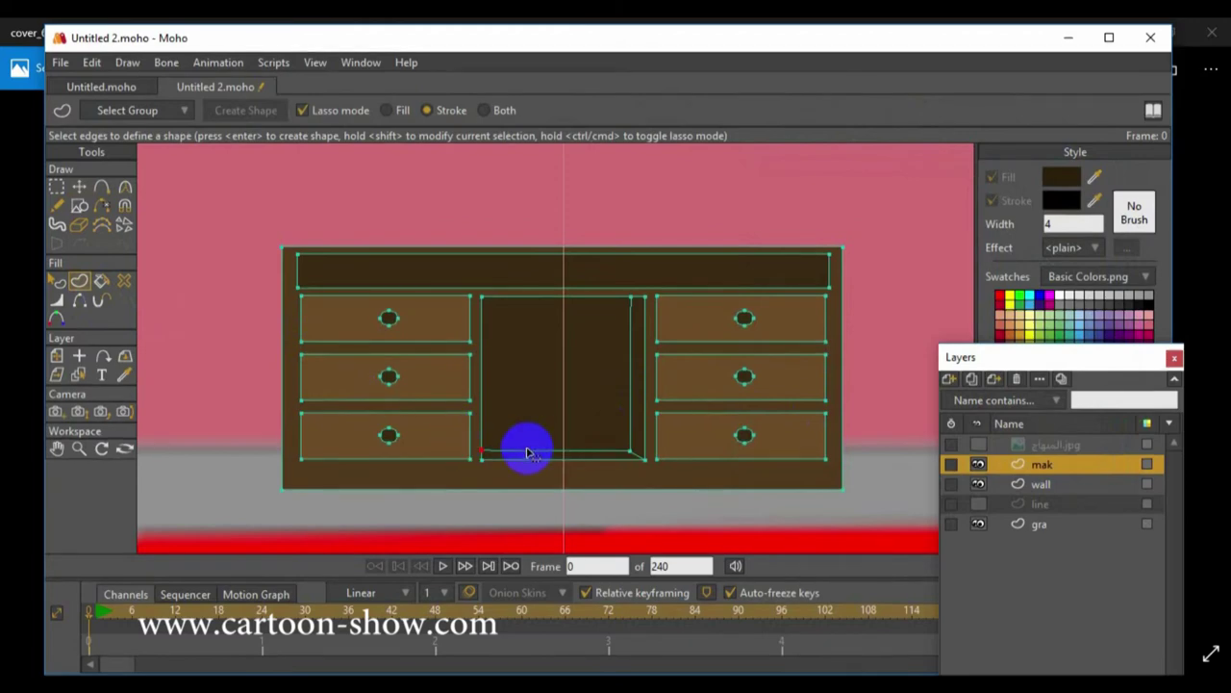
mouse_move(524, 457)
mouse_down()
mouse_move(628, 456)
mouse_move(627, 297)
mouse_move(484, 308)
mouse_move(481, 445)
mouse_move(481, 428)
mouse_up()
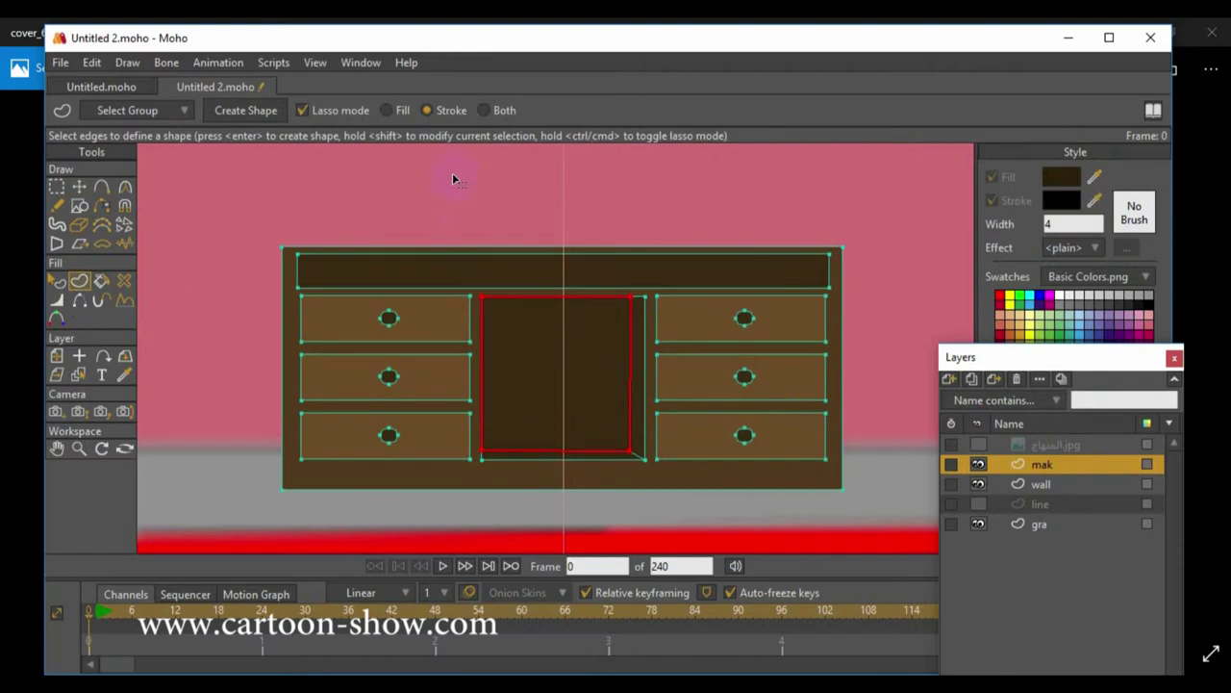
click(391, 111)
click(240, 113)
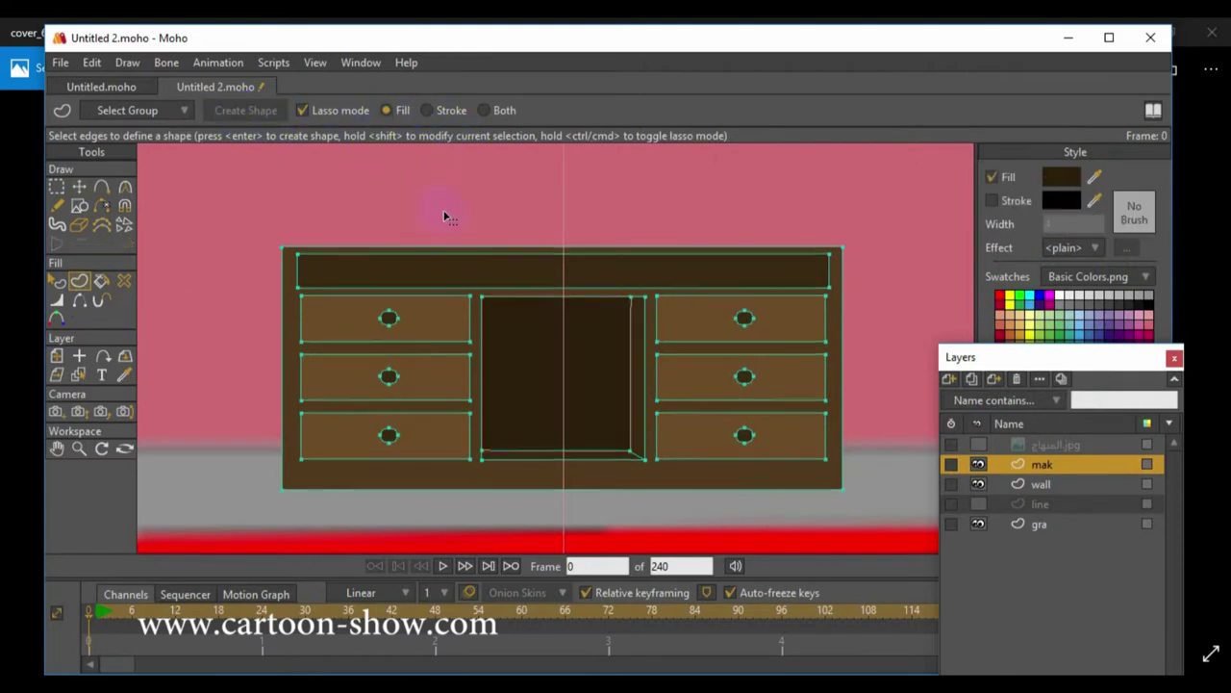
Step: Render the current frame, examine the finished cabinet in the preview and close it
scroll(446, 216, down, 2)
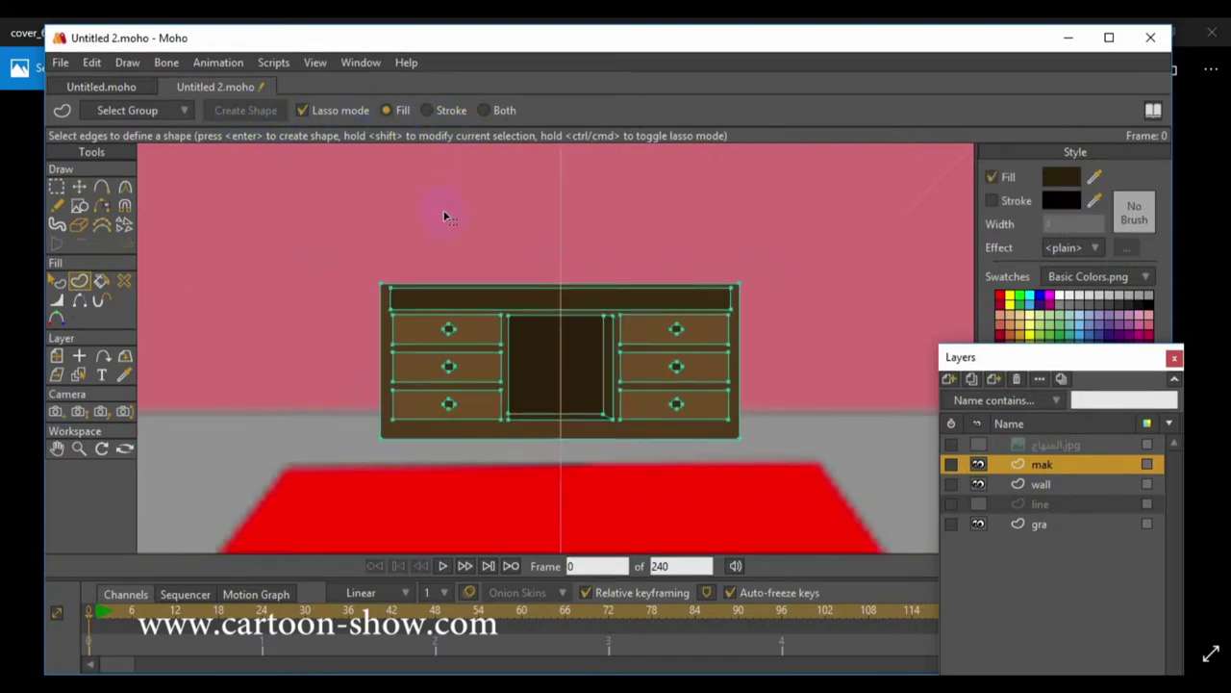
key(ctrl+r)
scroll(653, 365, up, 4)
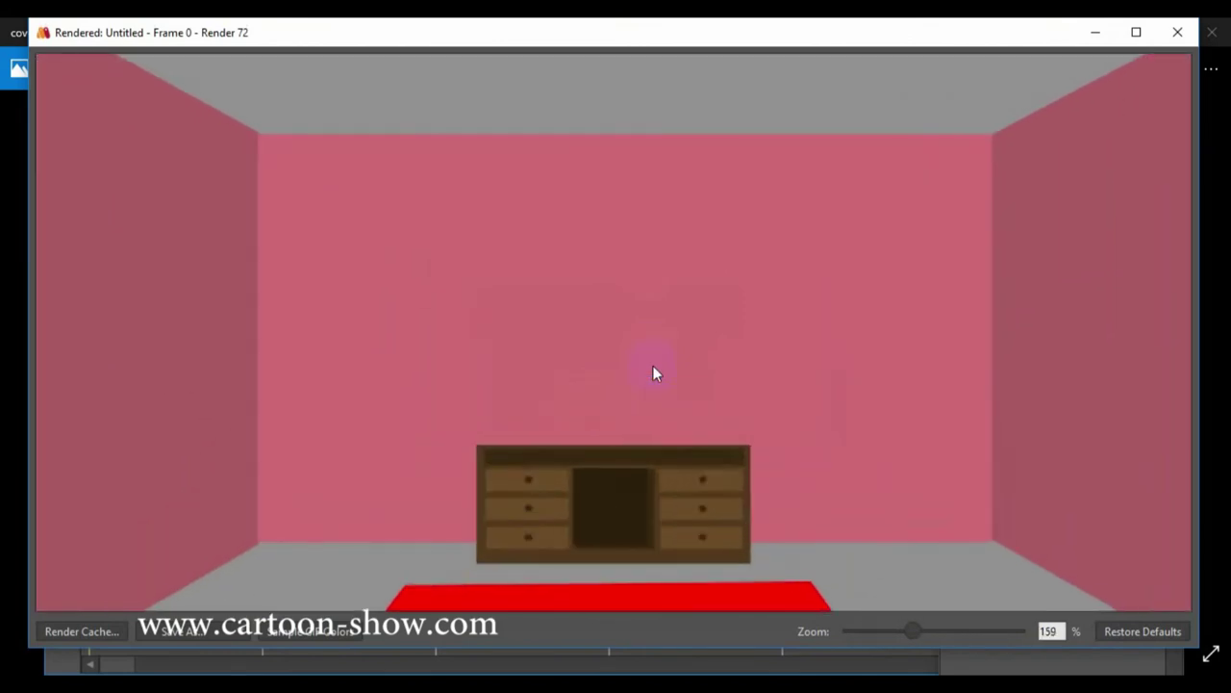
scroll(653, 365, down, 2)
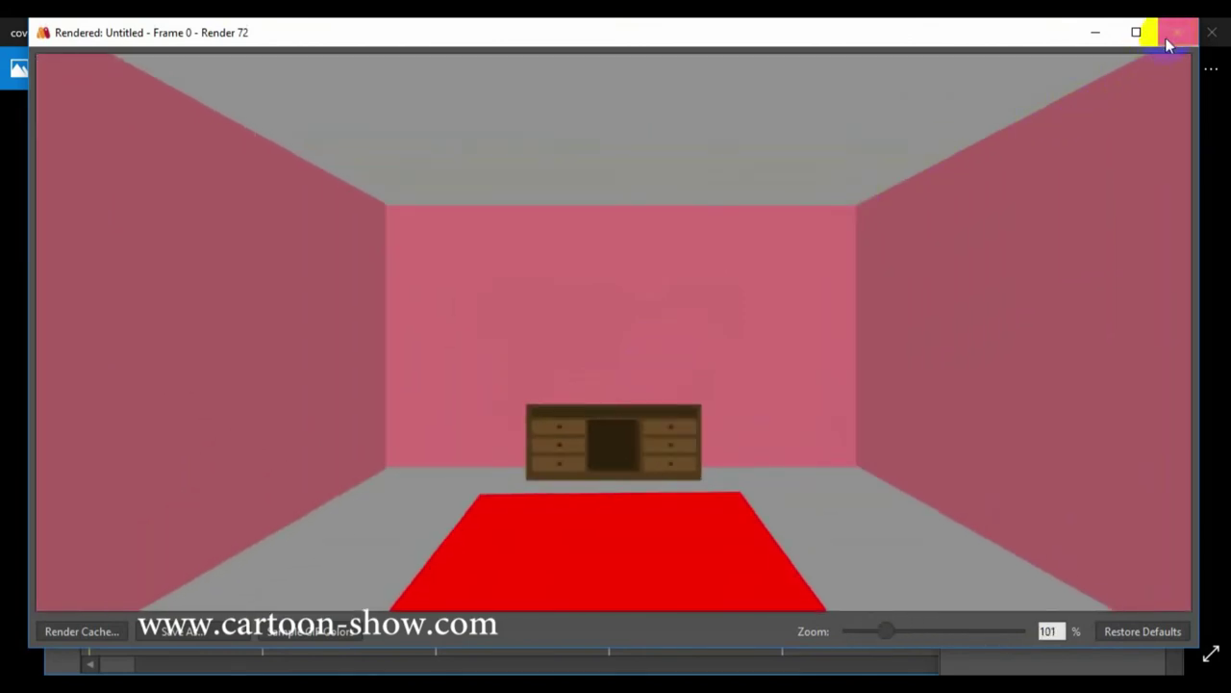
click(1178, 32)
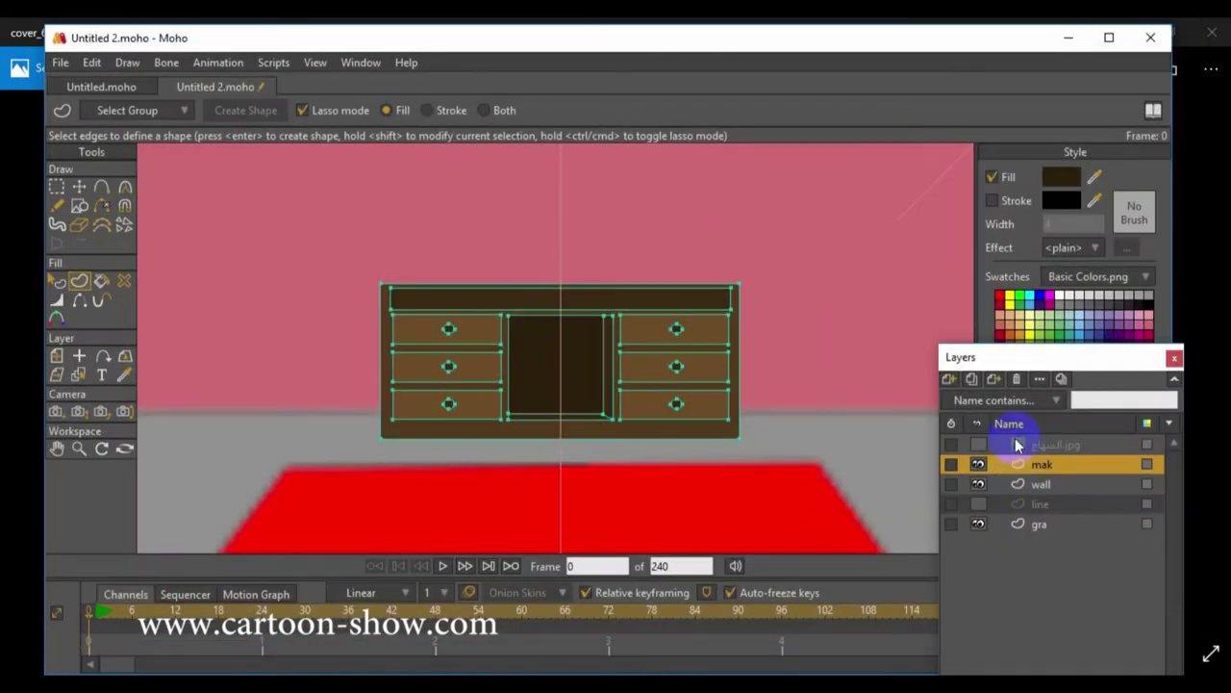
Step: Add a new vector layer above the mak layer and name it tv
click(950, 379)
click(962, 398)
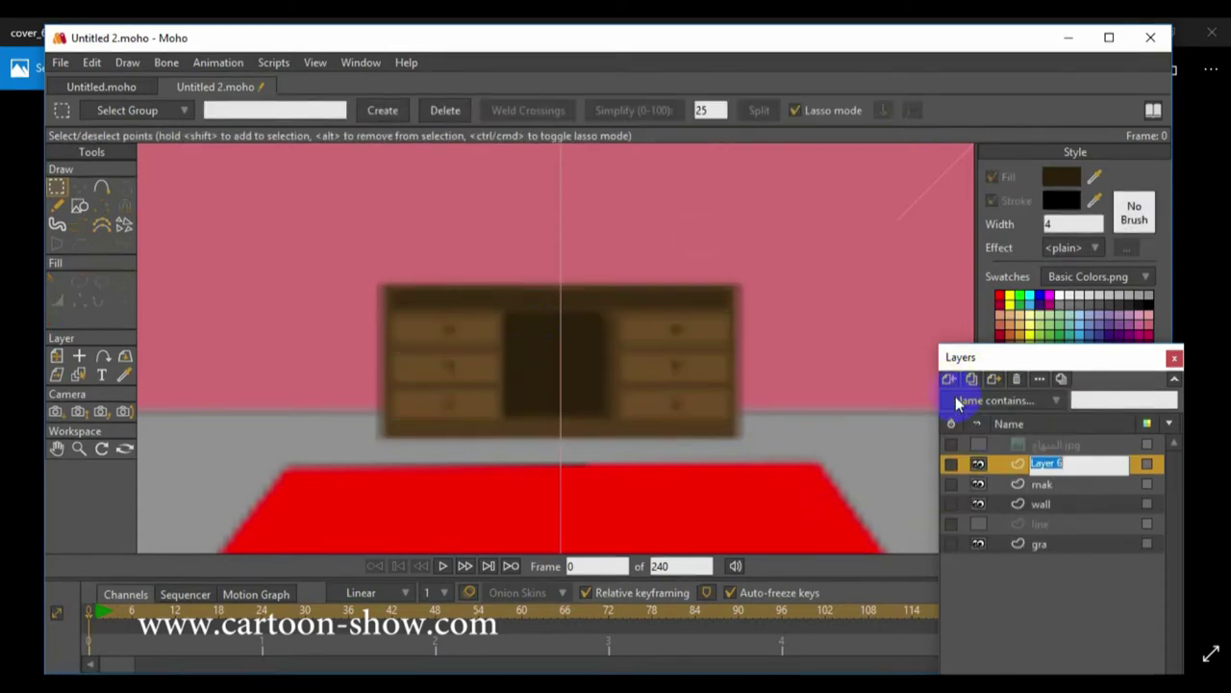
key(BackSpace)
text(tv)
key(Return)
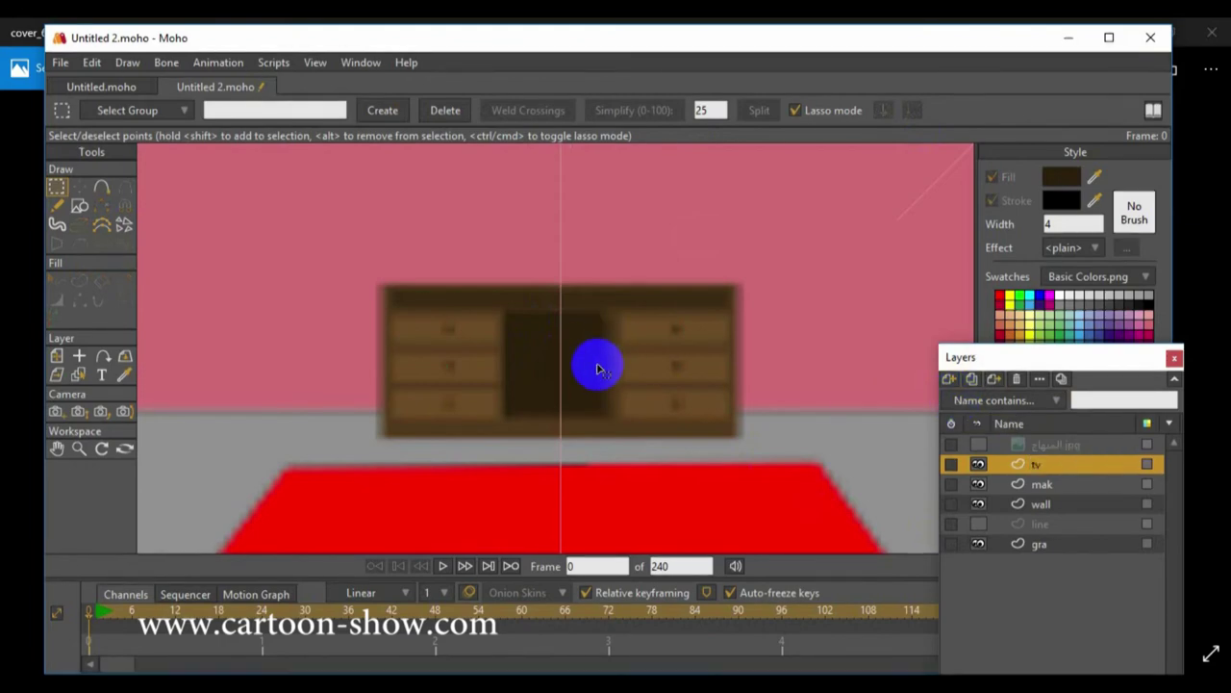
Step: Examine the cabinet against the whole room from near and far, and once more in a rendered preview
scroll(598, 368, down, 1)
scroll(597, 368, down, 3)
scroll(596, 369, up, 5)
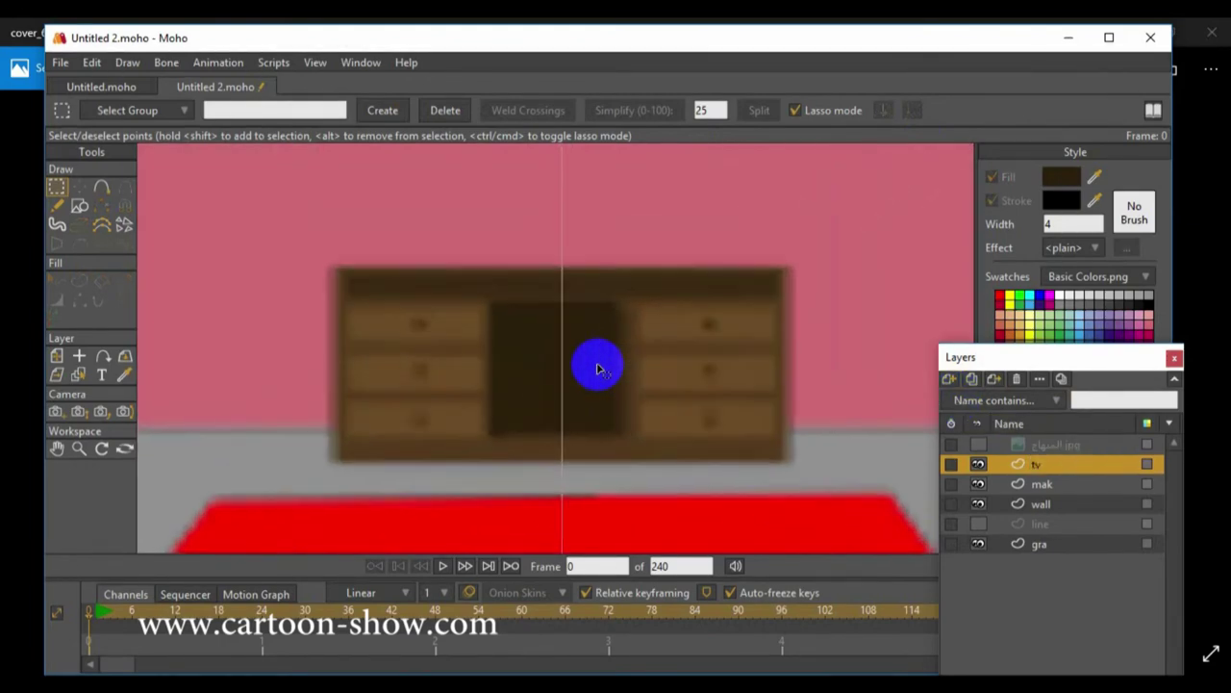
scroll(596, 369, down, 3)
scroll(596, 368, down, 3)
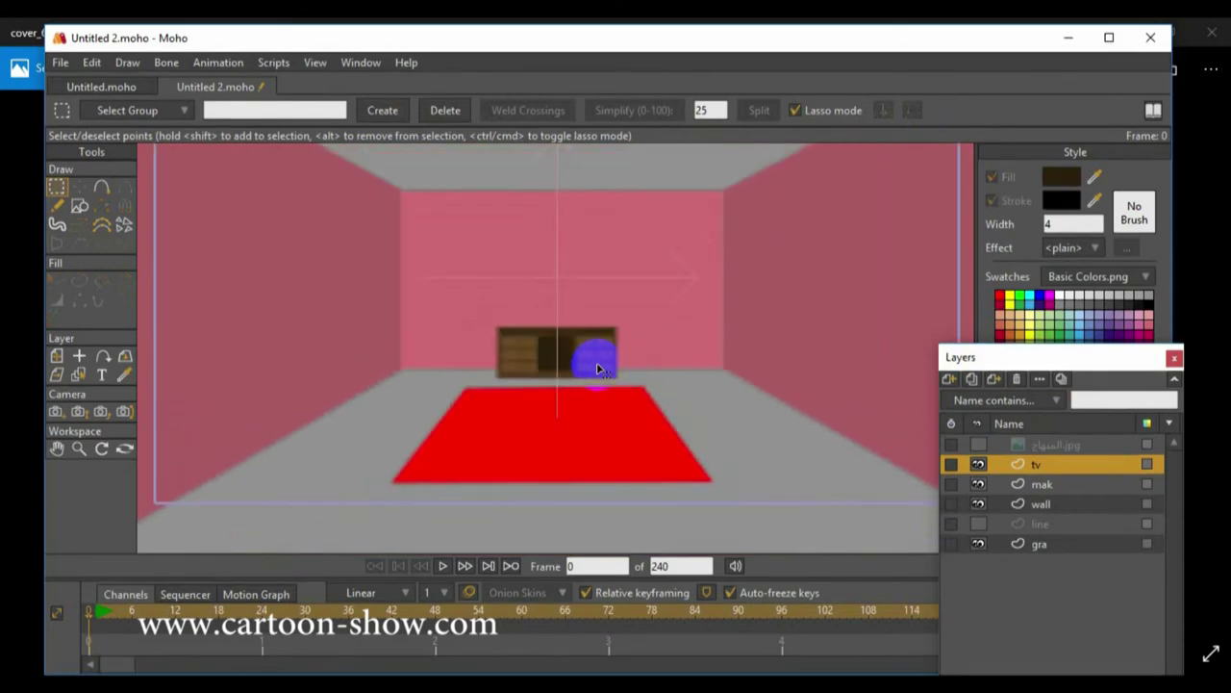
click(1041, 485)
click(1037, 465)
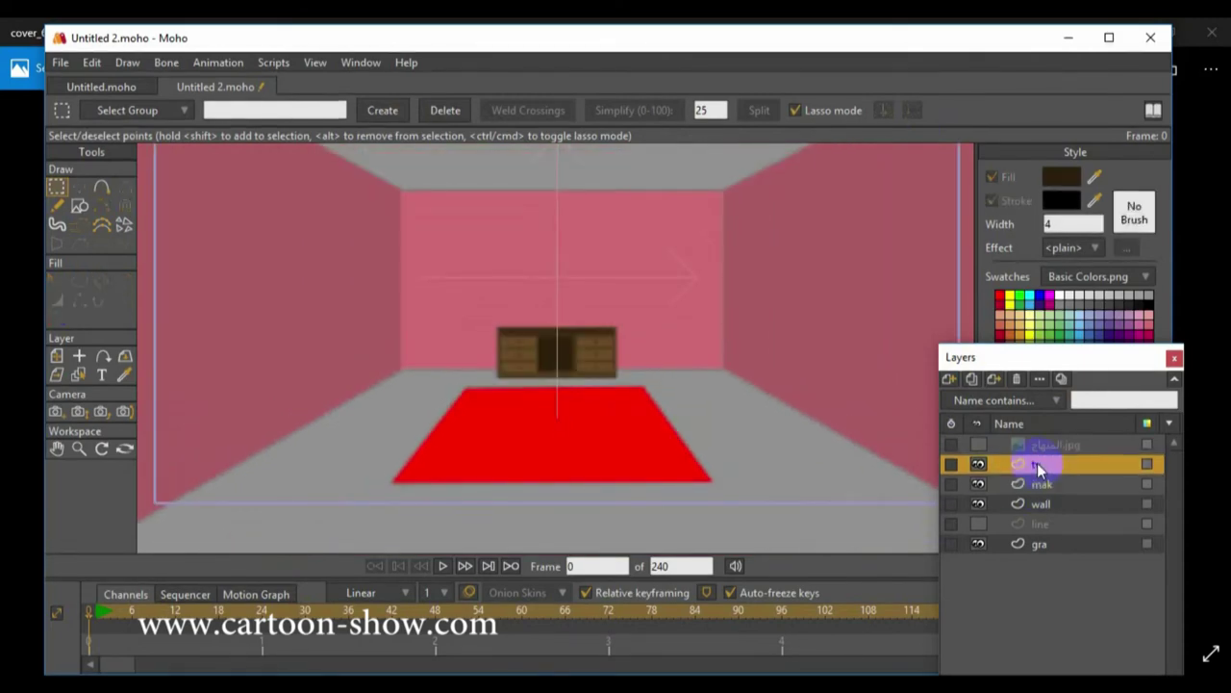
scroll(795, 433, up, 2)
scroll(794, 434, up, 5)
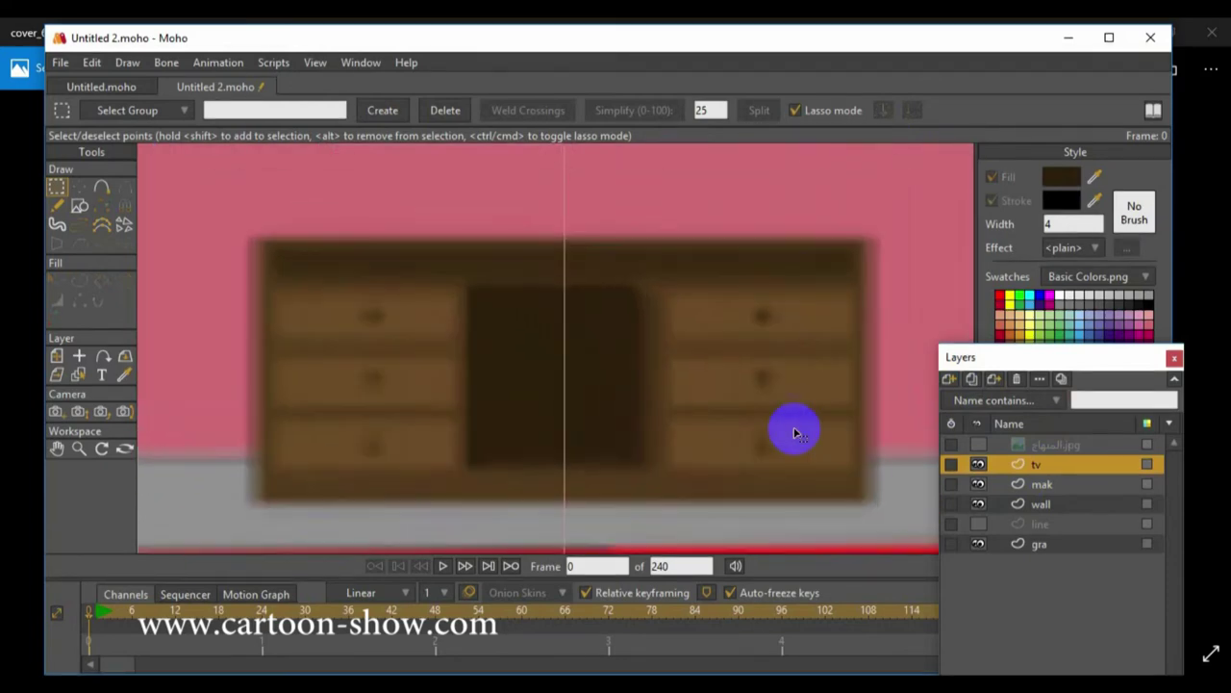
scroll(795, 433, down, 4)
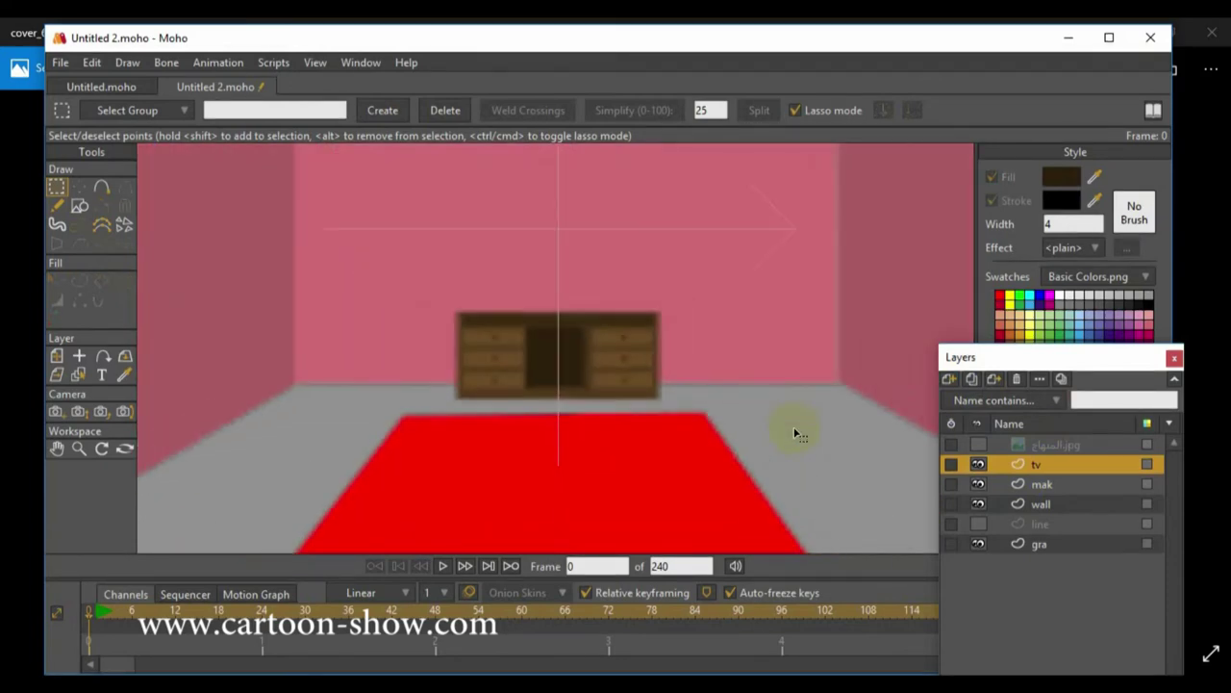
key(ctrl+r)
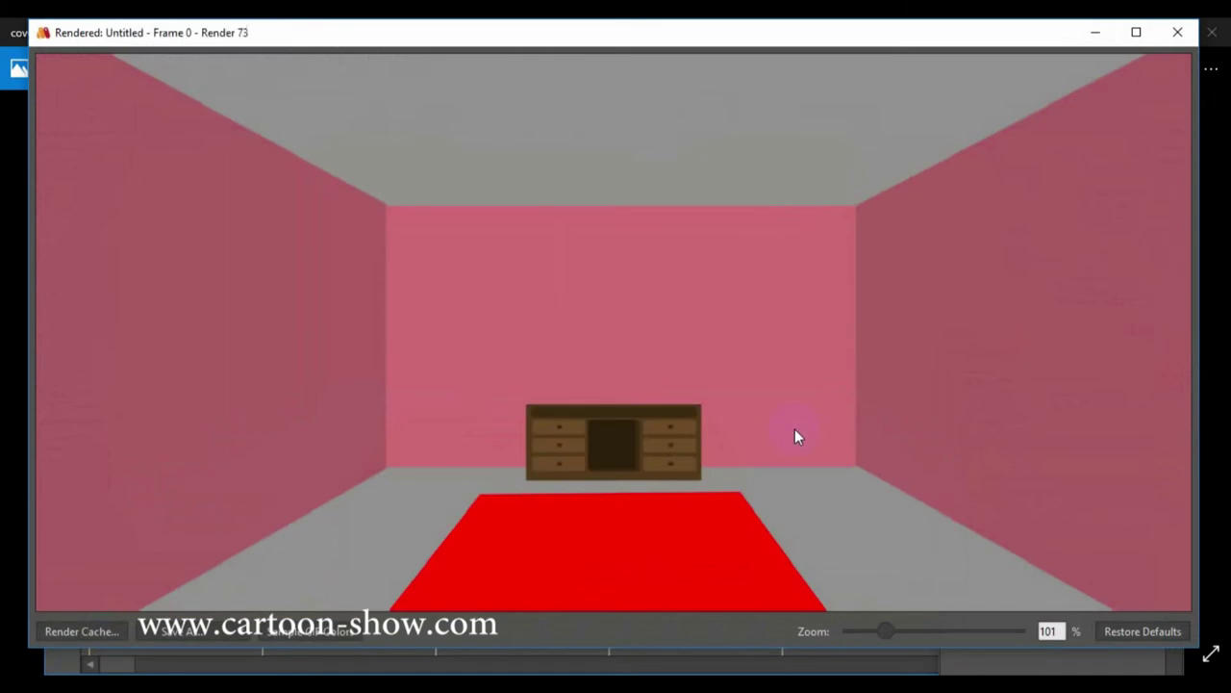
click(1177, 32)
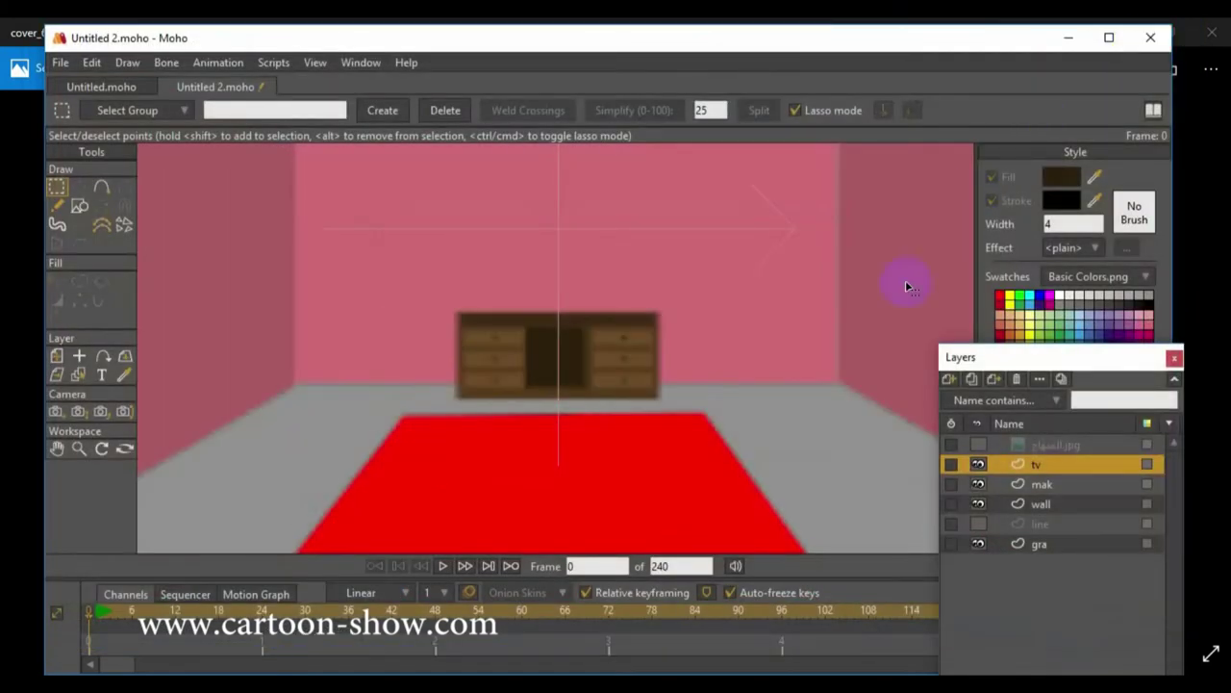
Step: Draw a black rectangle on the tv layer just above the cabinet, centred at about X -0.0020, Y -0.0197
click(1043, 485)
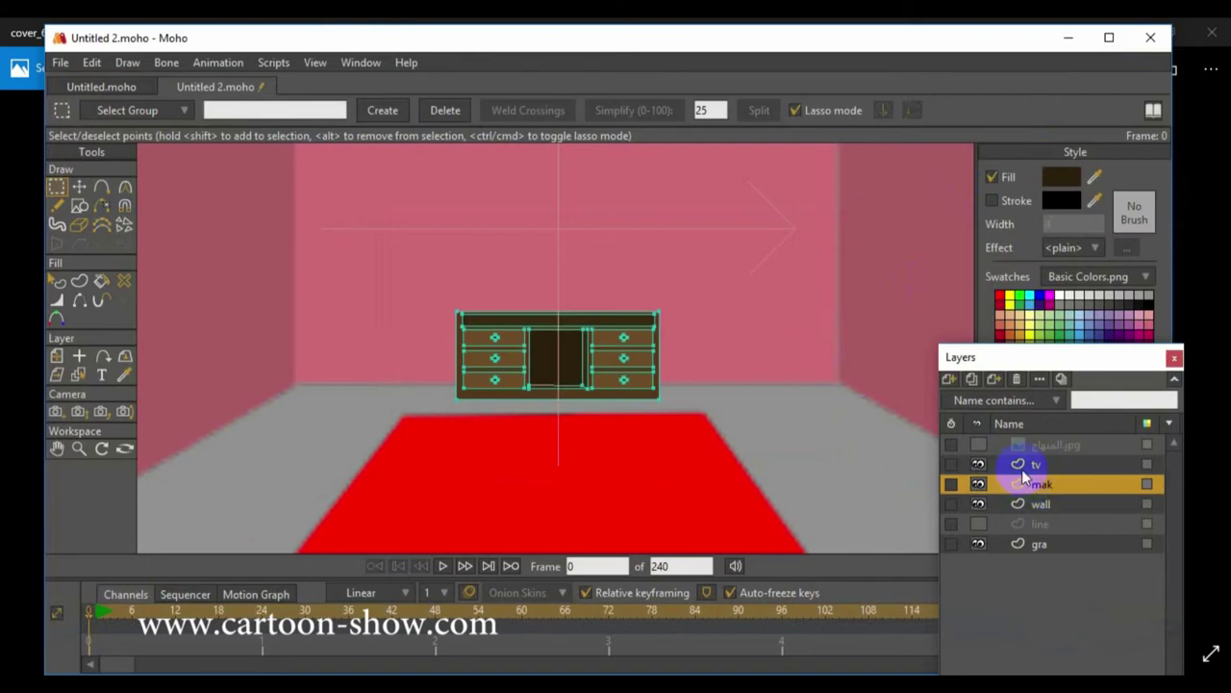
click(1037, 466)
scroll(707, 424, up, 2)
scroll(708, 423, up, 1)
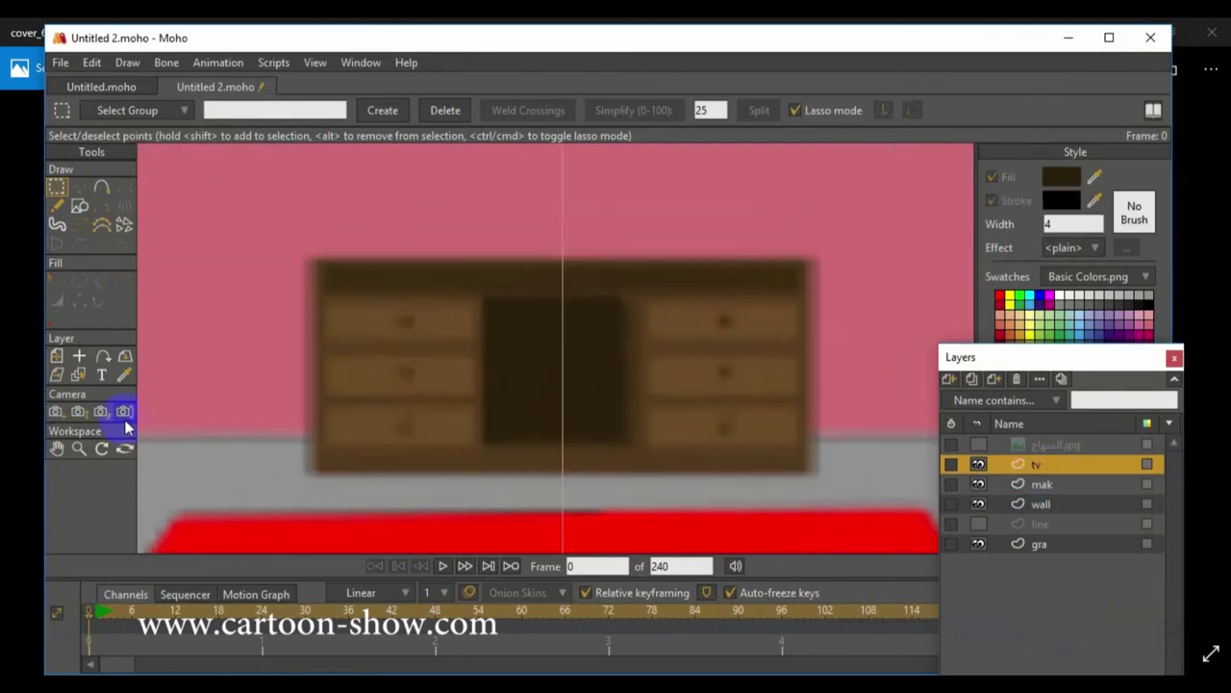
click(57, 449)
drag(302, 321, 297, 465)
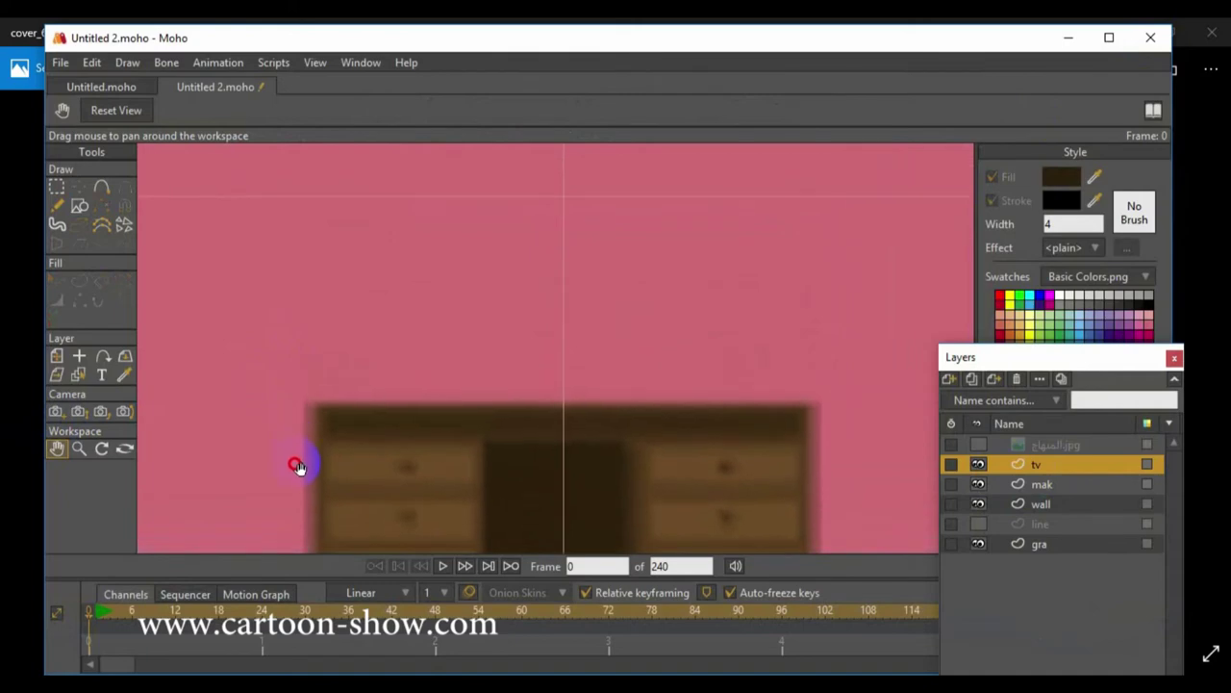
click(78, 205)
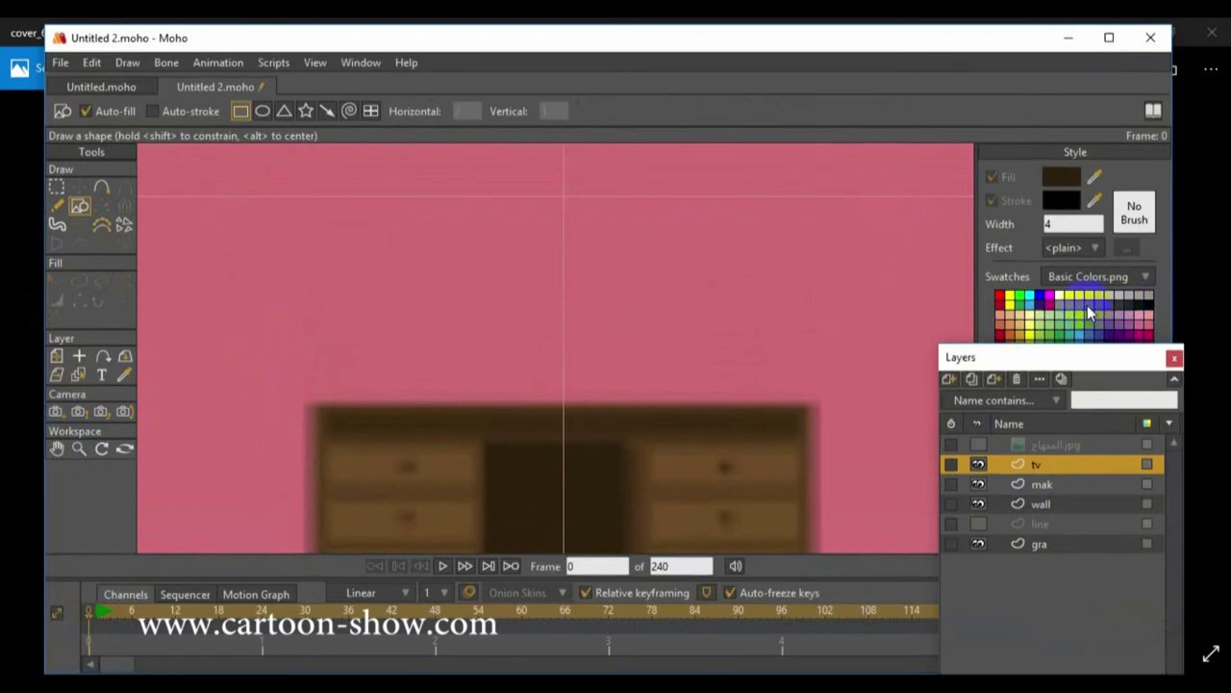
click(1124, 304)
click(86, 202)
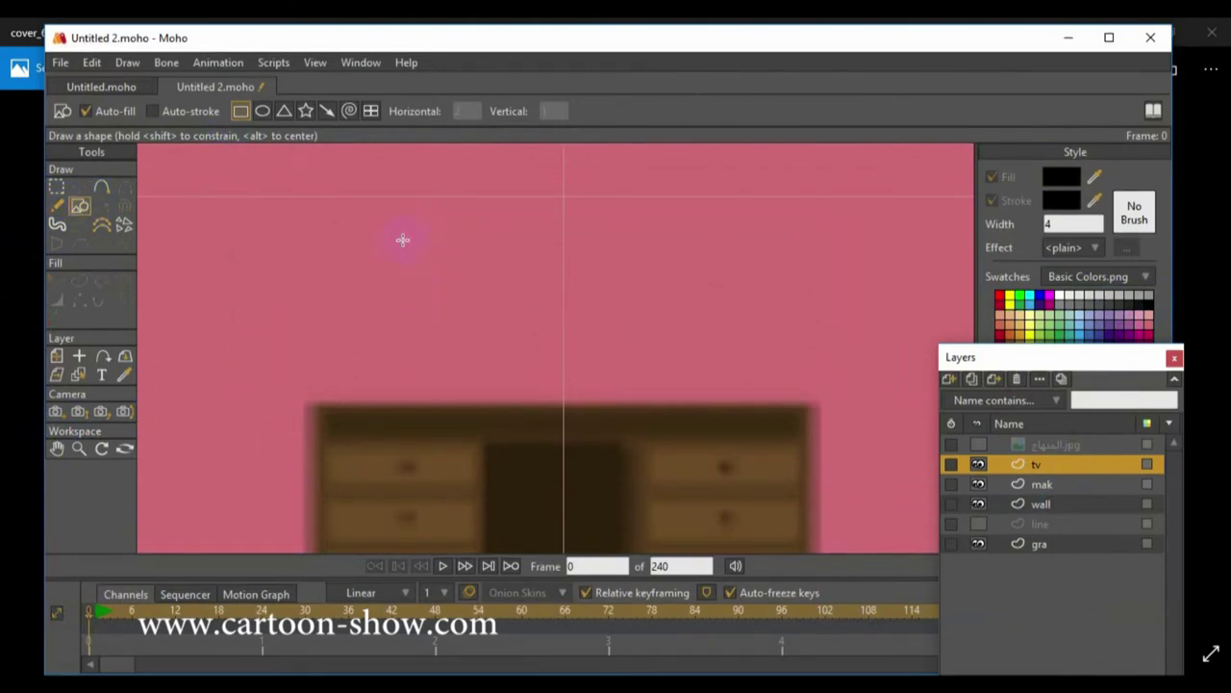
mouse_move(404, 242)
mouse_down()
mouse_move(453, 321)
mouse_move(660, 363)
mouse_move(699, 384)
mouse_up()
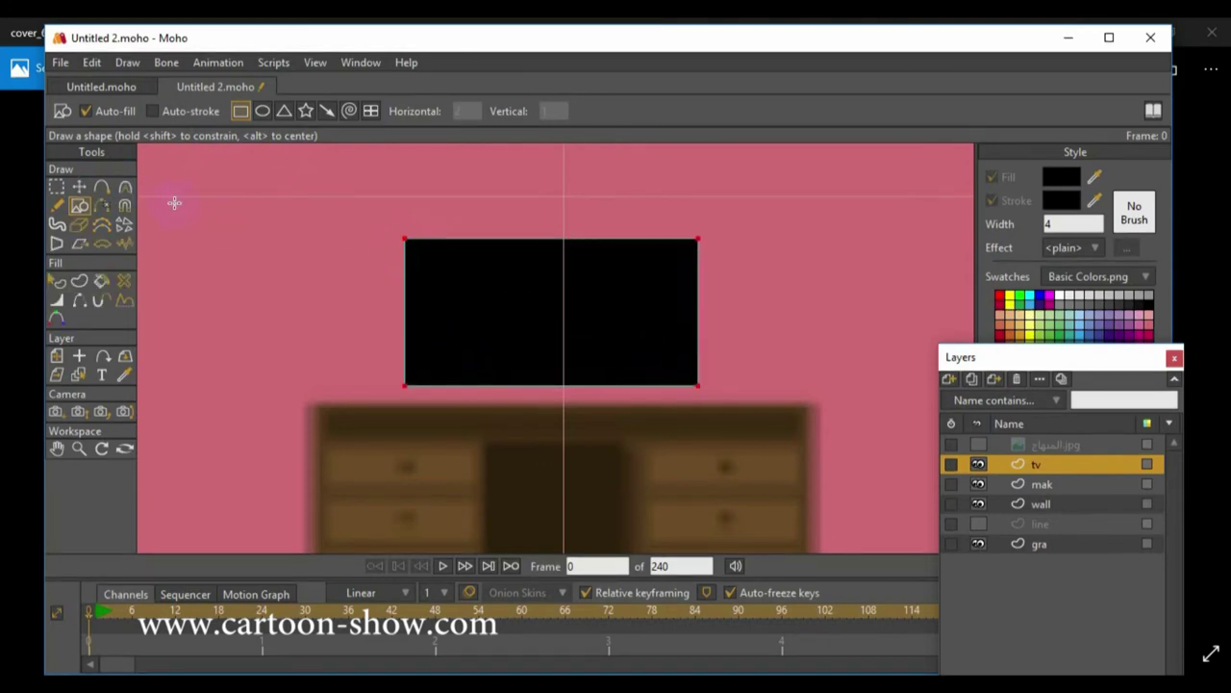
Step: Create a light blue fill-only shape from the black rectangle's outline, covering the rectangle
click(80, 187)
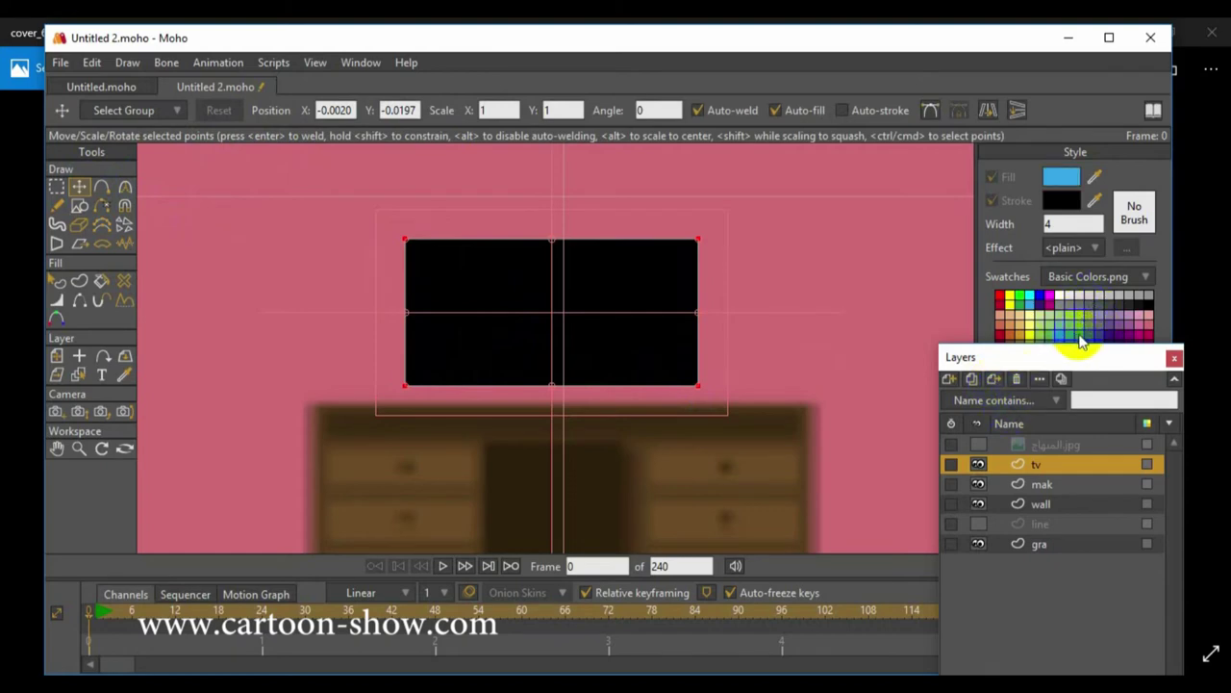
click(81, 188)
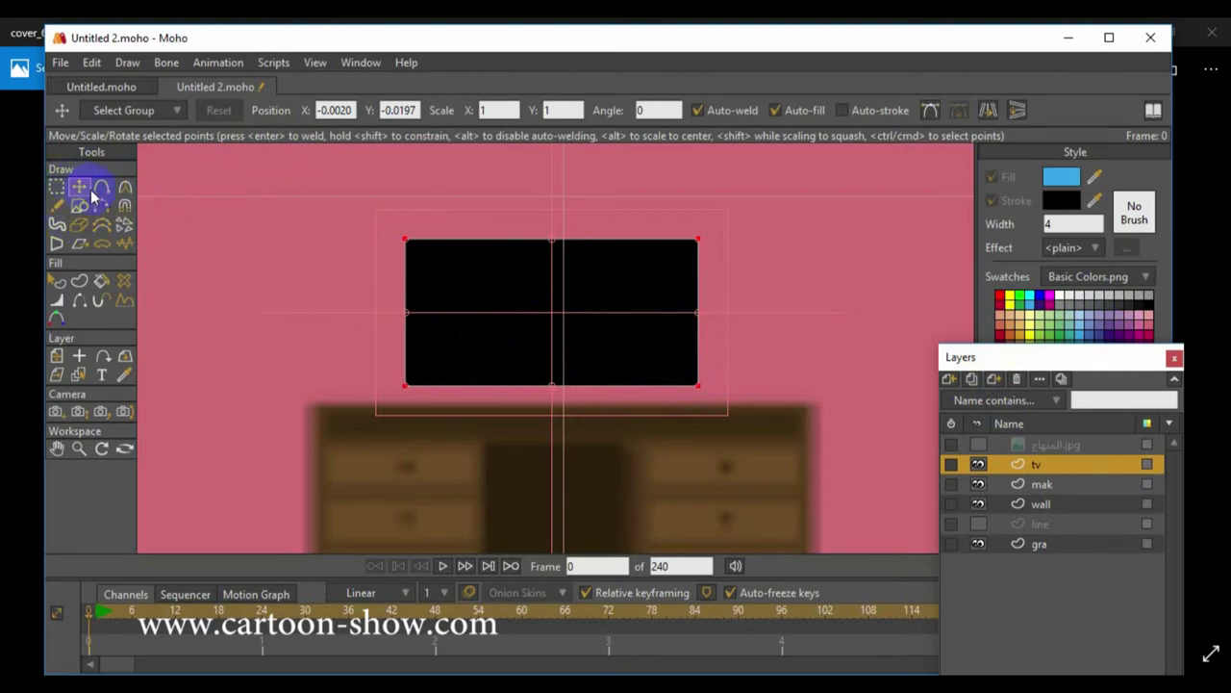
click(458, 276)
click(81, 281)
click(245, 111)
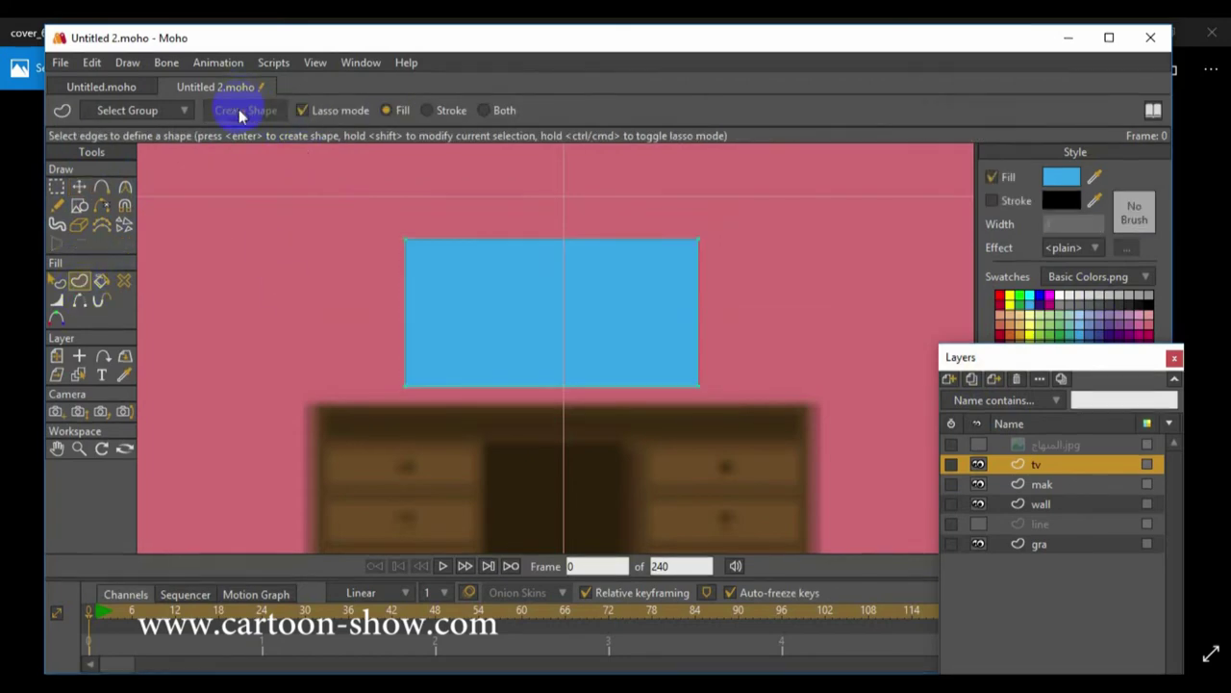
click(79, 186)
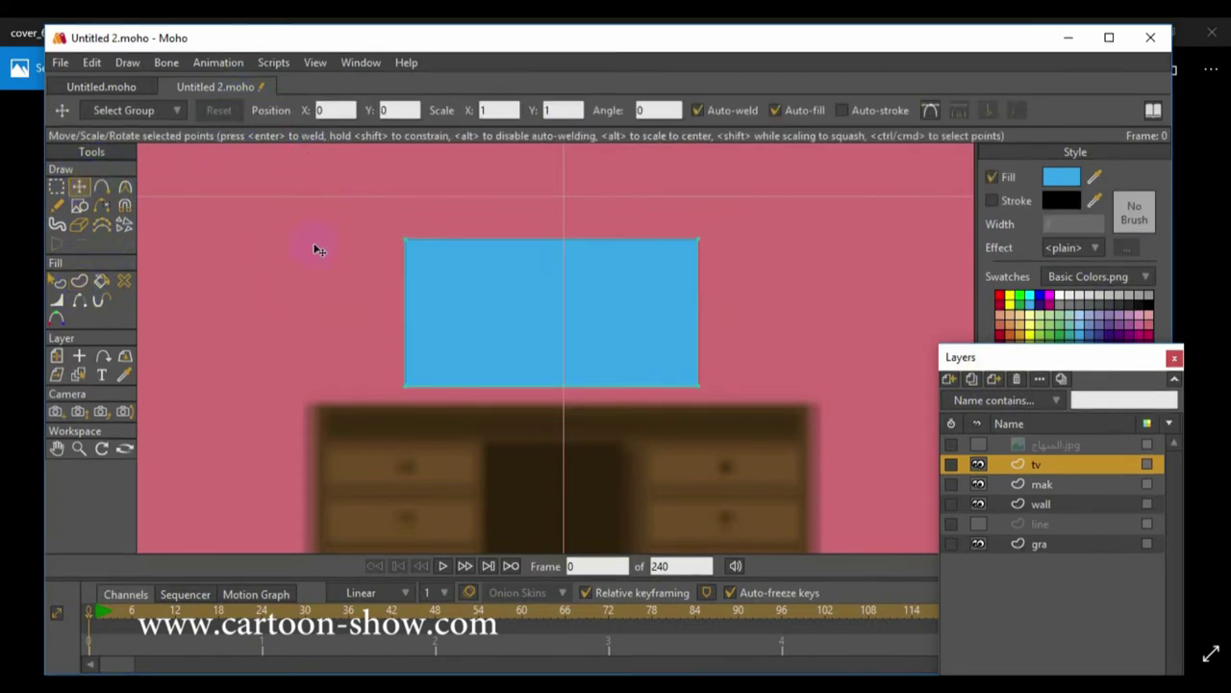
Step: Shrink the light blue rectangle slightly inside the black one to leave an even black frame, centred at about X -0.0020, Y -0.0196
click(515, 289)
drag(696, 236, 688, 252)
mouse_move(597, 297)
mouse_down()
mouse_move(589, 292)
mouse_move(603, 295)
mouse_up()
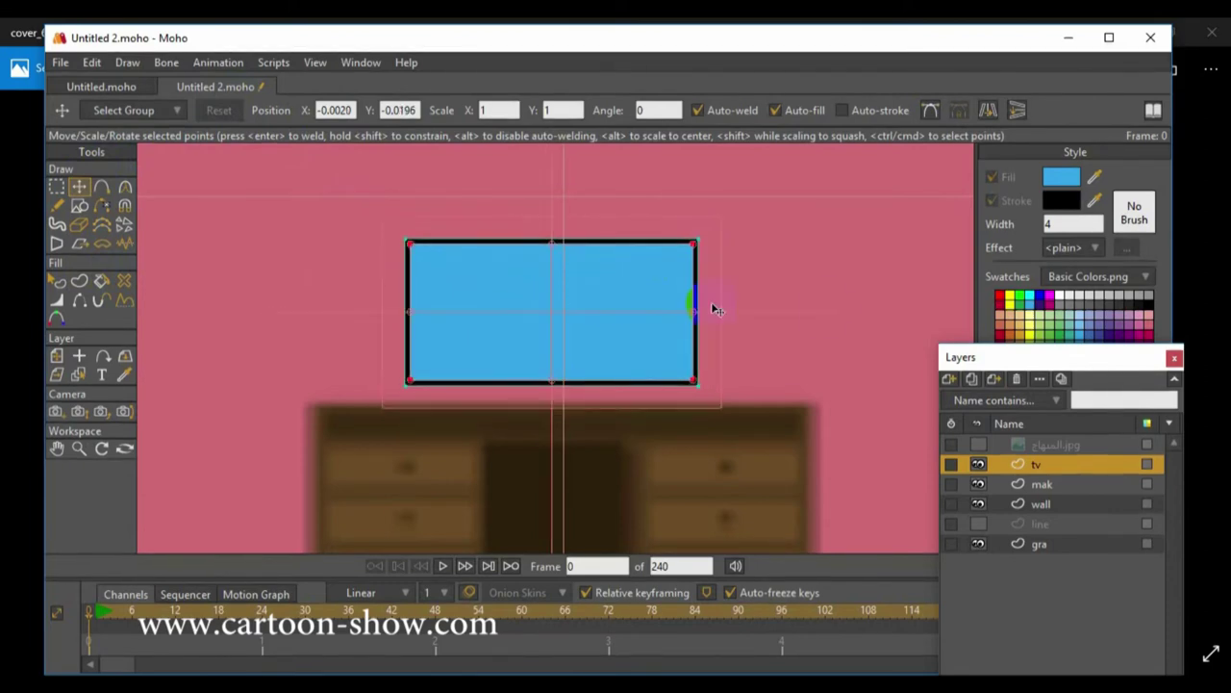
key(Return)
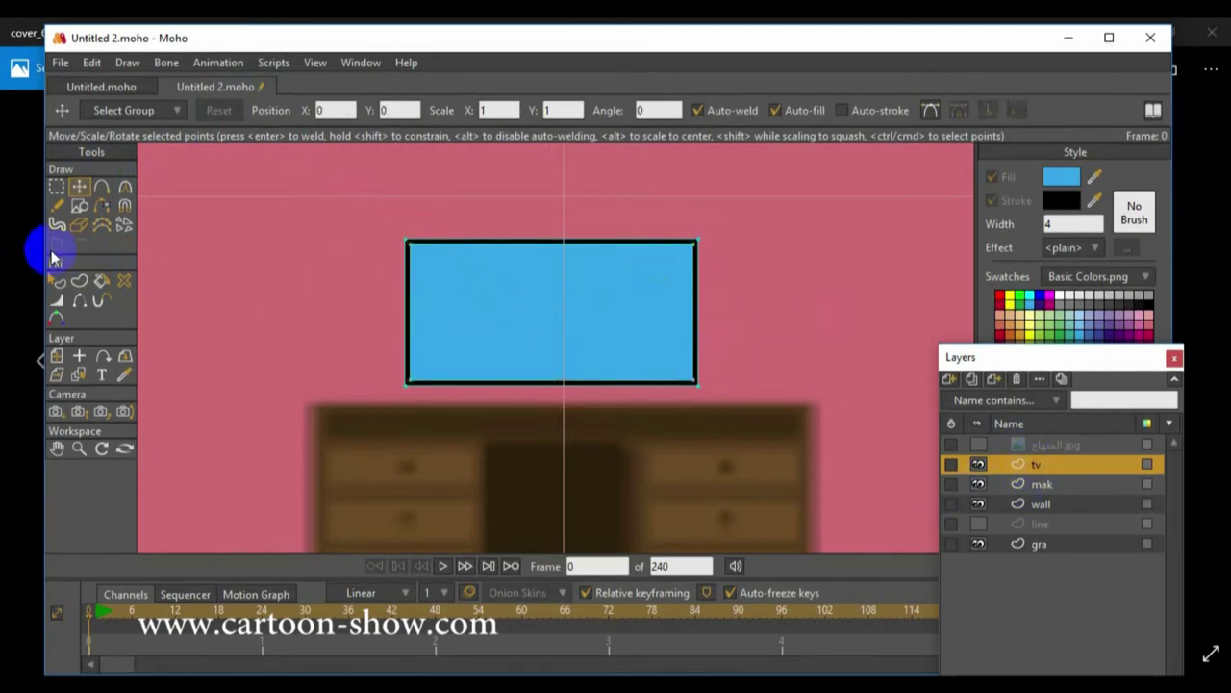
Step: Set the fill colour to black (000000) and draw a small triangle across the middle of the TV's lower edge as its stand
click(81, 206)
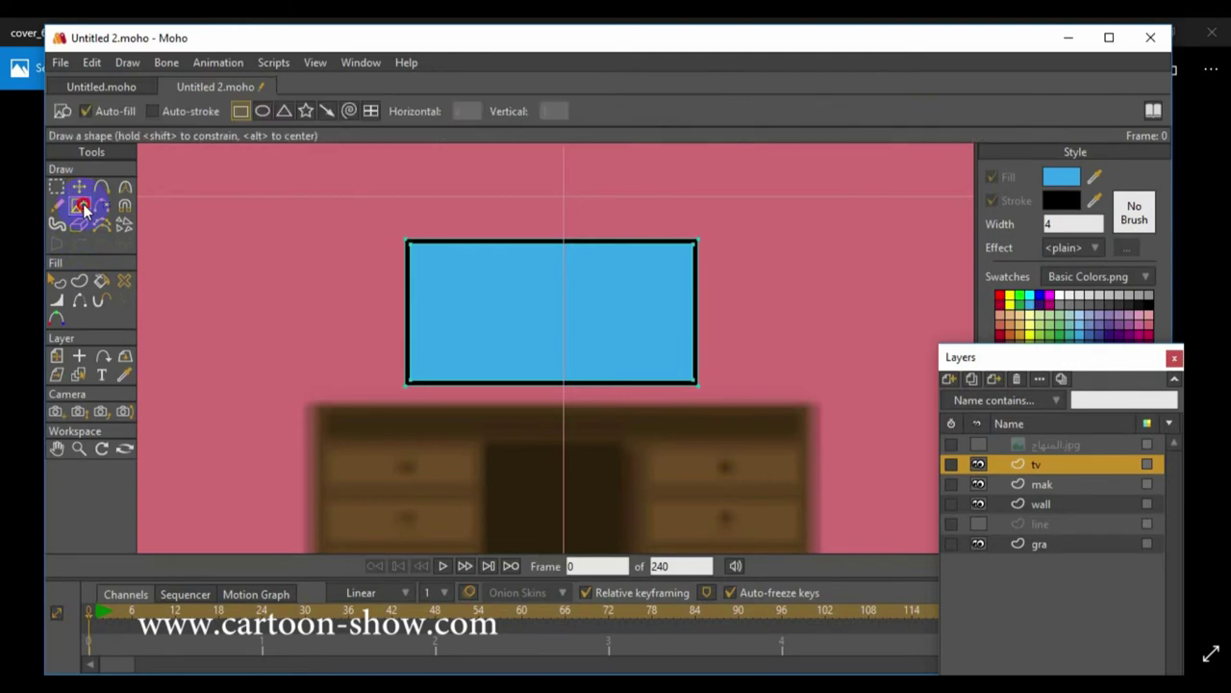
click(453, 253)
click(1068, 202)
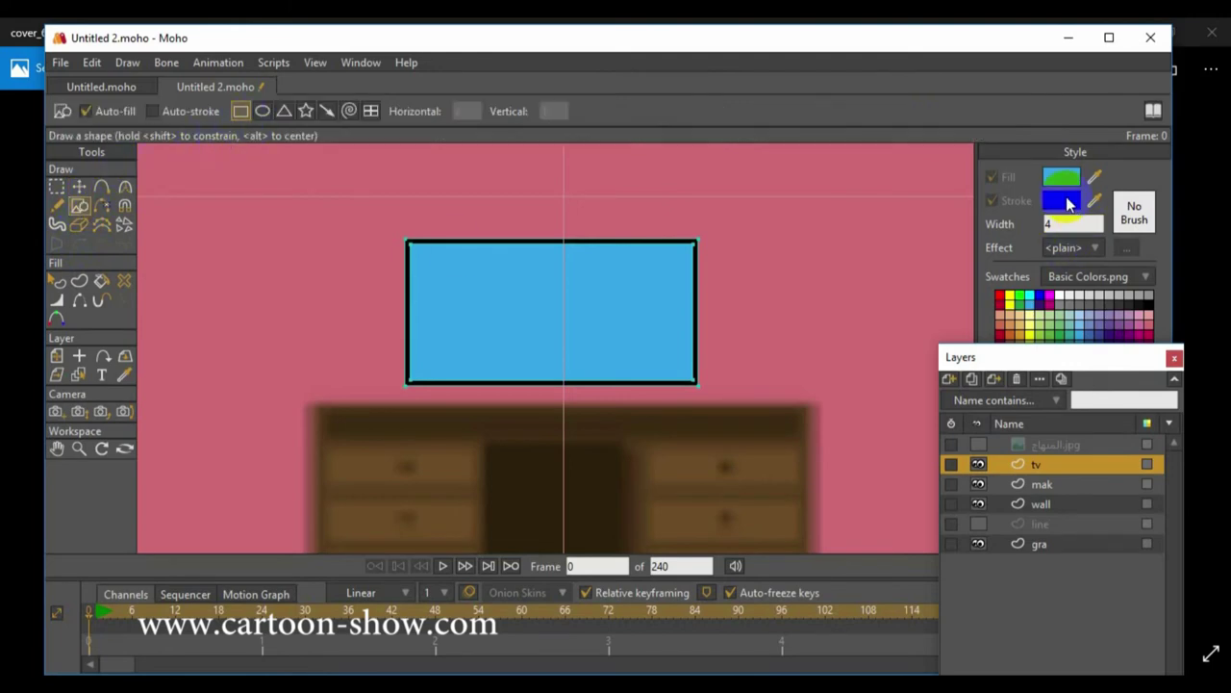
click(1071, 181)
click(767, 406)
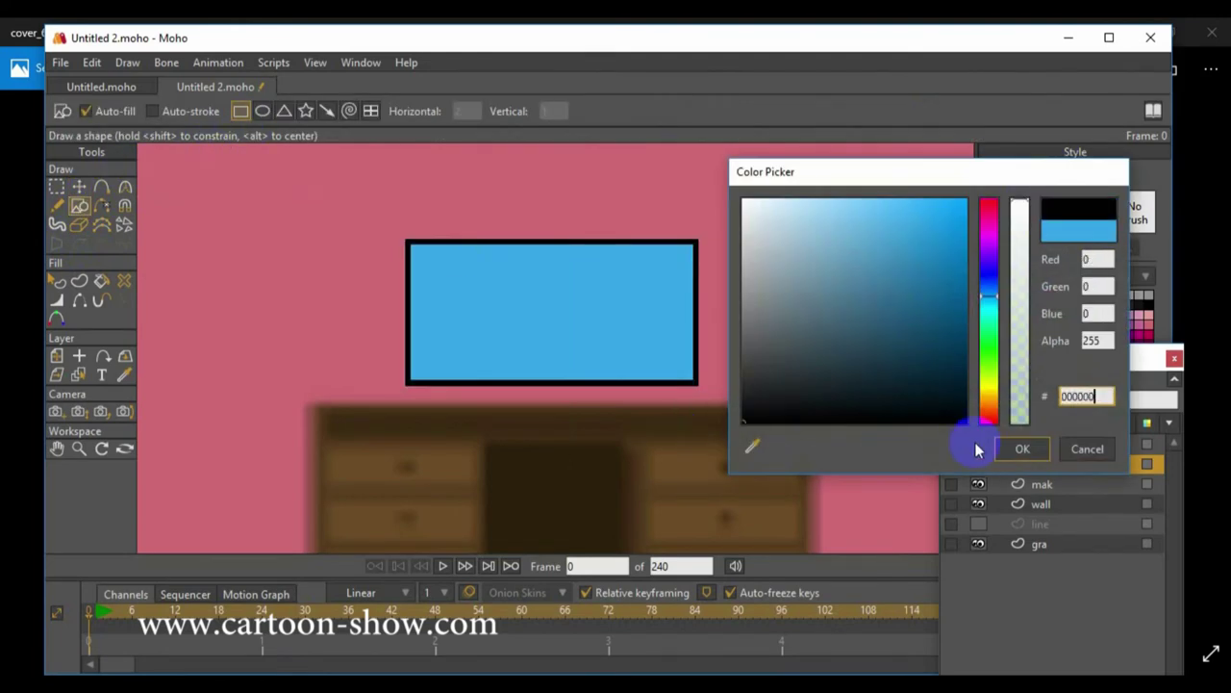
click(1021, 449)
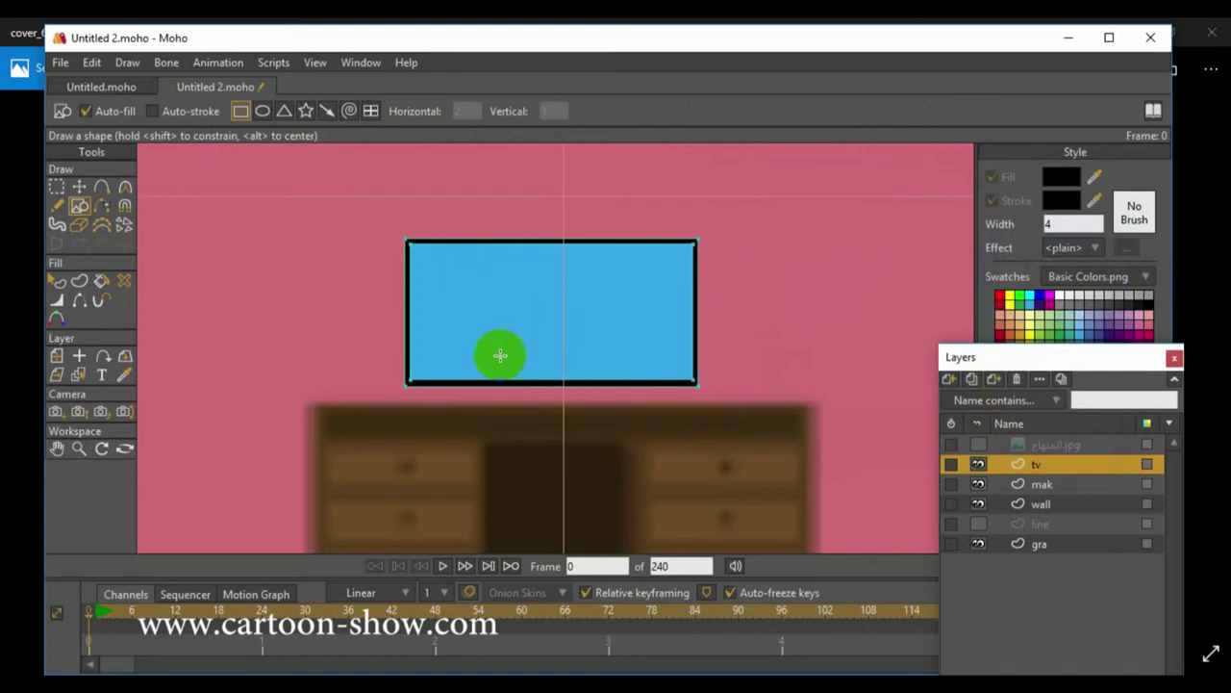
click(283, 111)
drag(537, 364, 573, 404)
Step: Round the stand's triangle with the Curvature tool and flatten its base, giving its lower corner a curvature of about 0.3517
click(123, 188)
drag(536, 360, 757, 375)
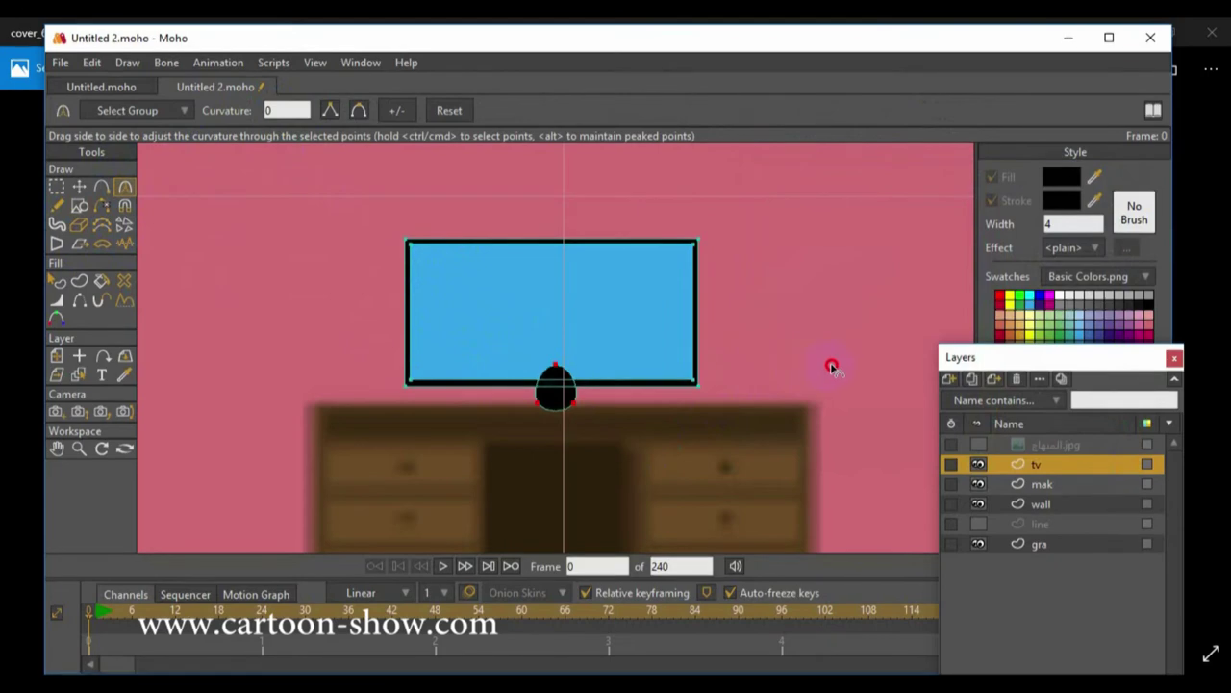
drag(838, 367, 838, 367)
click(78, 187)
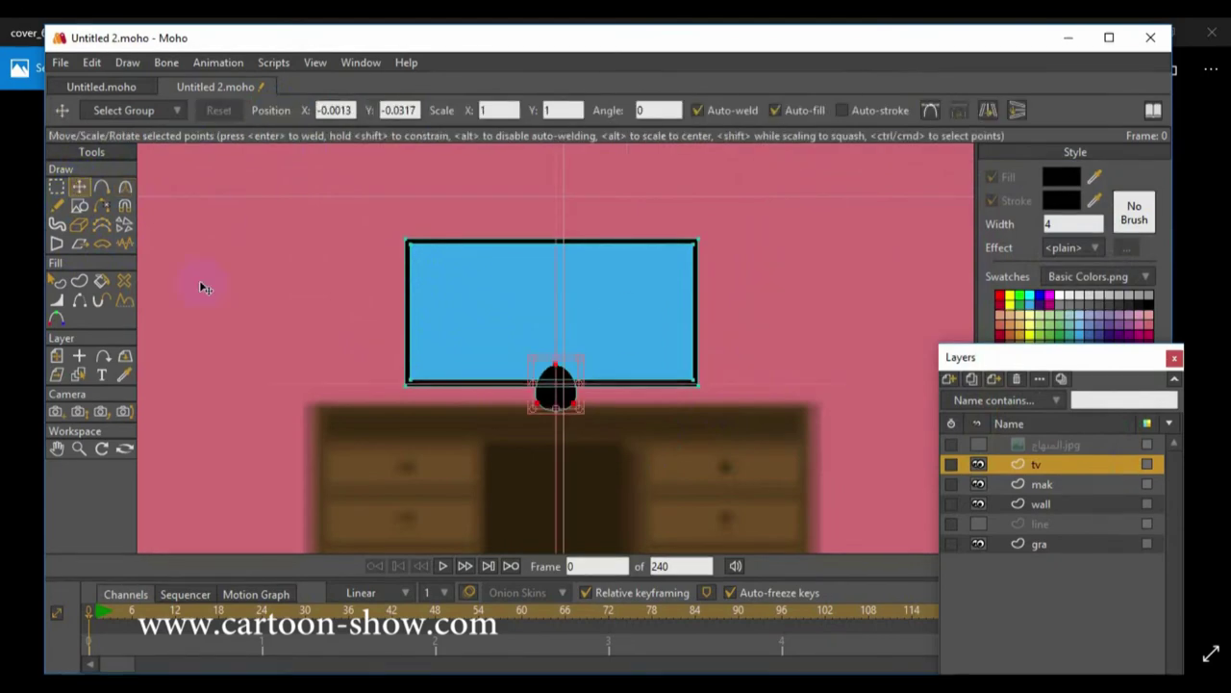
click(123, 187)
click(490, 418)
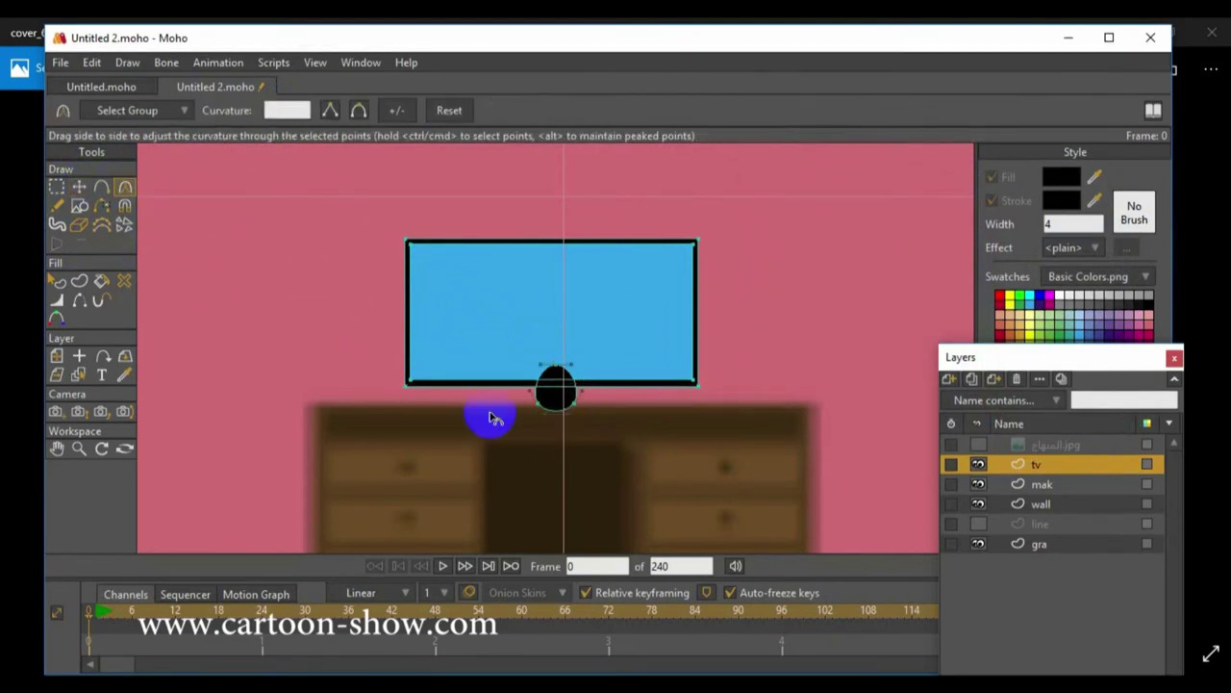
click(563, 408)
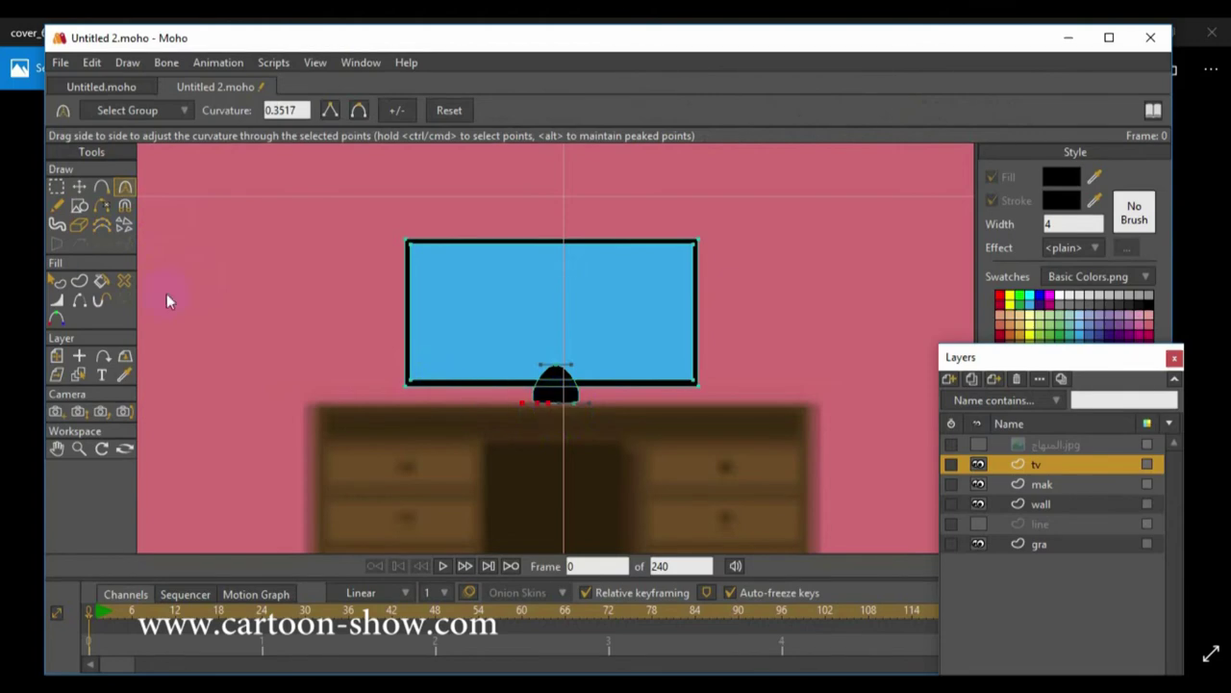
Step: Send the black stand shape behind the TV's frame and blue screen
click(79, 187)
click(57, 280)
click(566, 388)
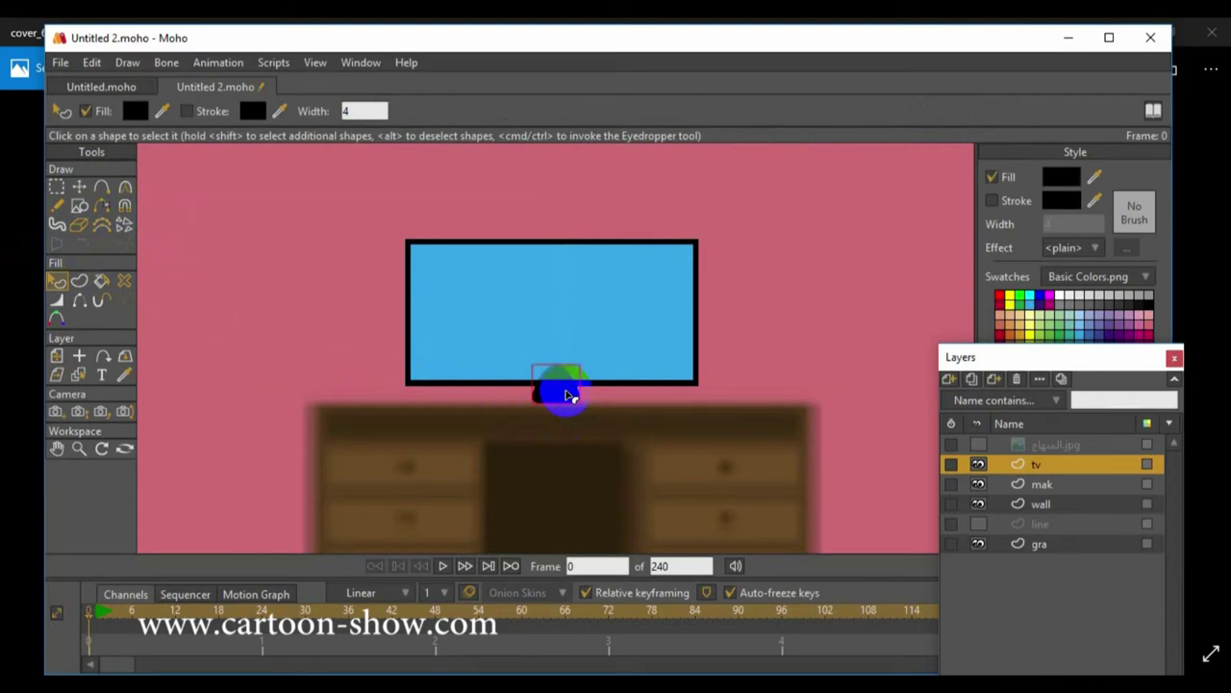
click(79, 187)
click(207, 258)
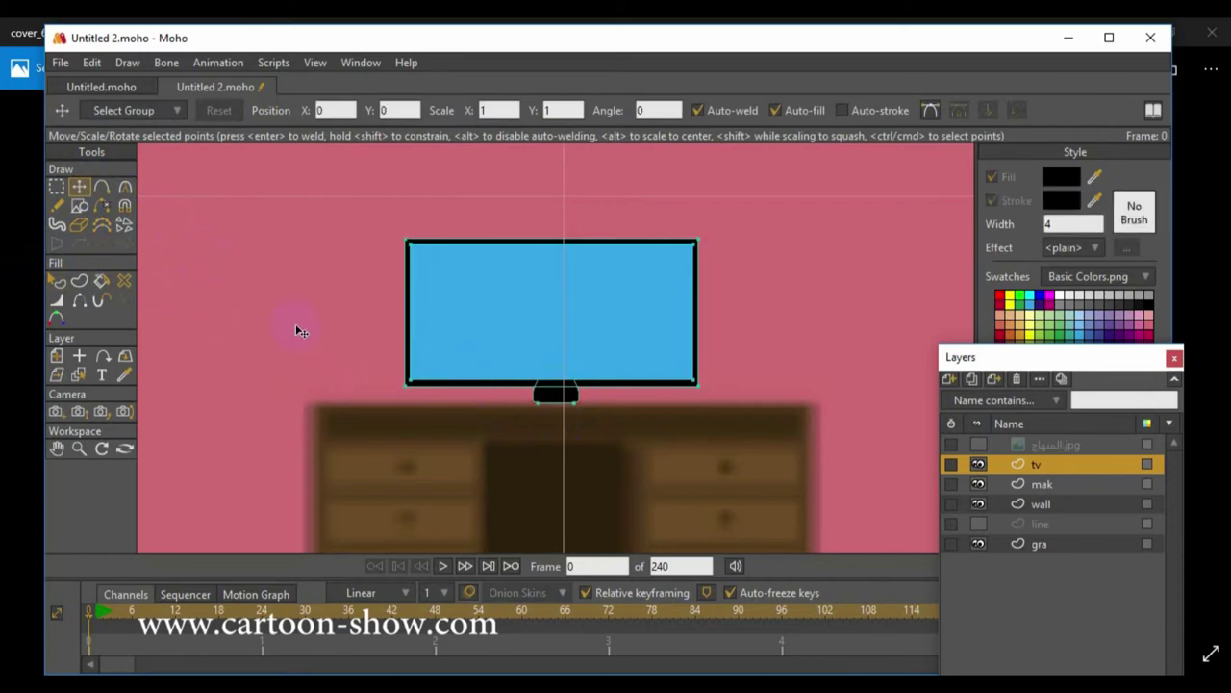
Step: Add a new vector layer above the tv layer and name it bord
scroll(298, 331, down, 3)
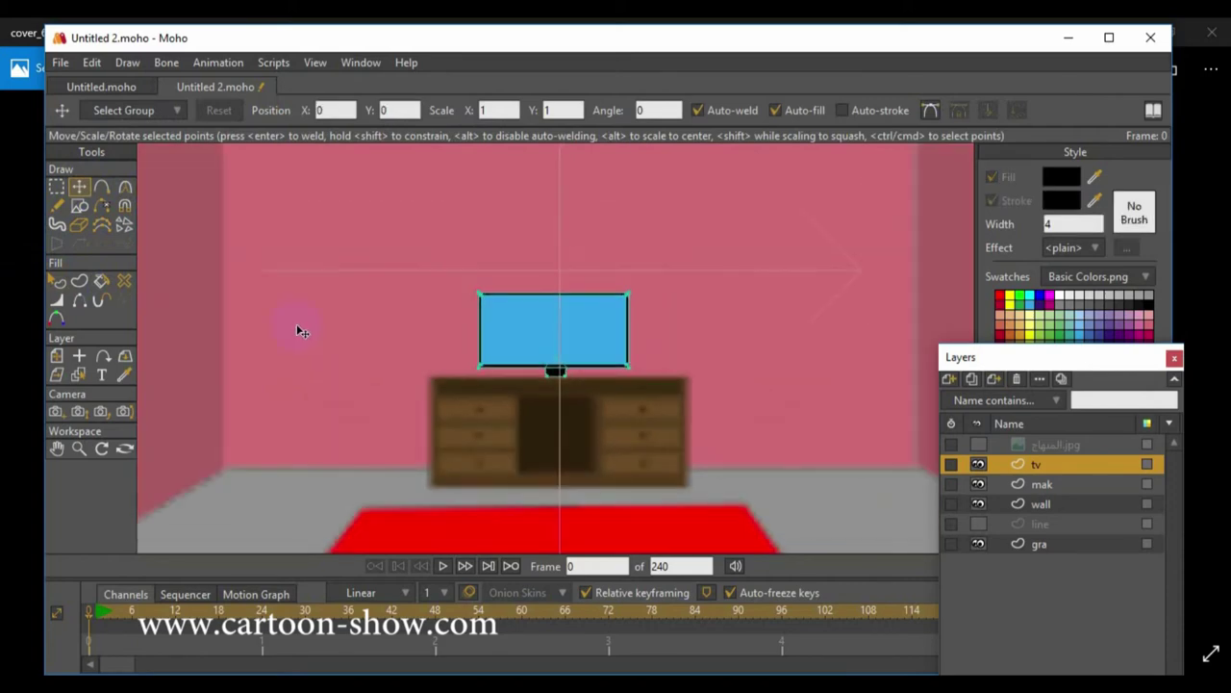
scroll(298, 331, down, 2)
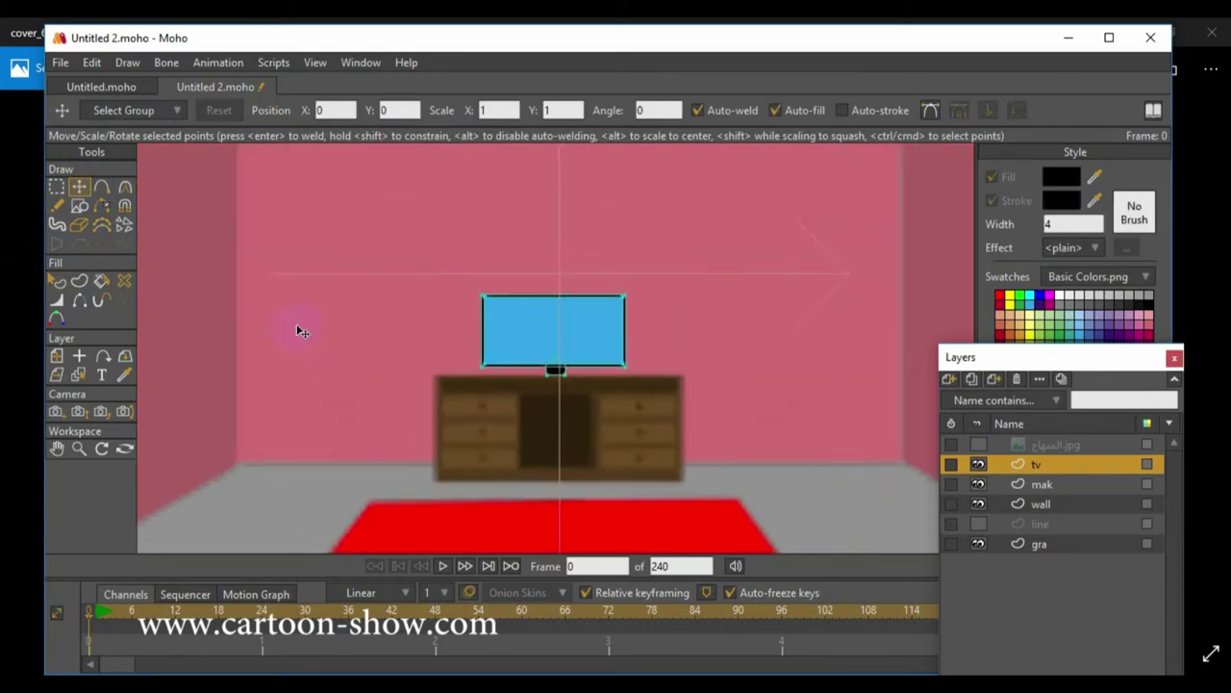
scroll(298, 331, up, 5)
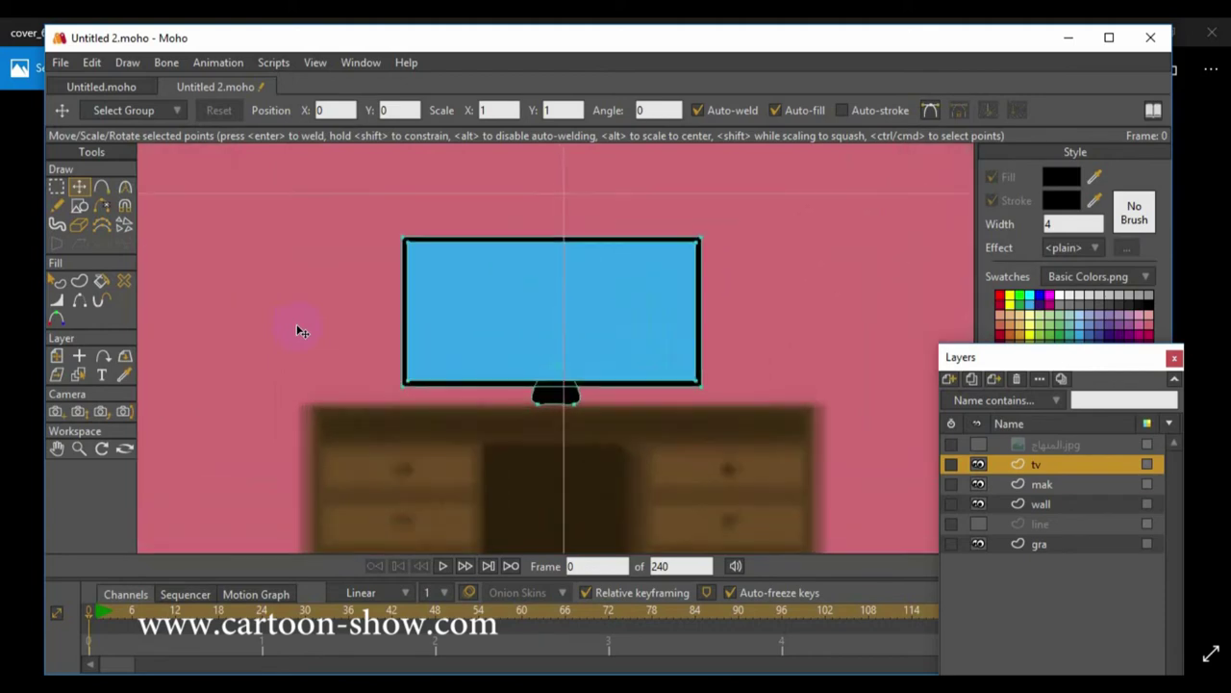
scroll(298, 331, down, 6)
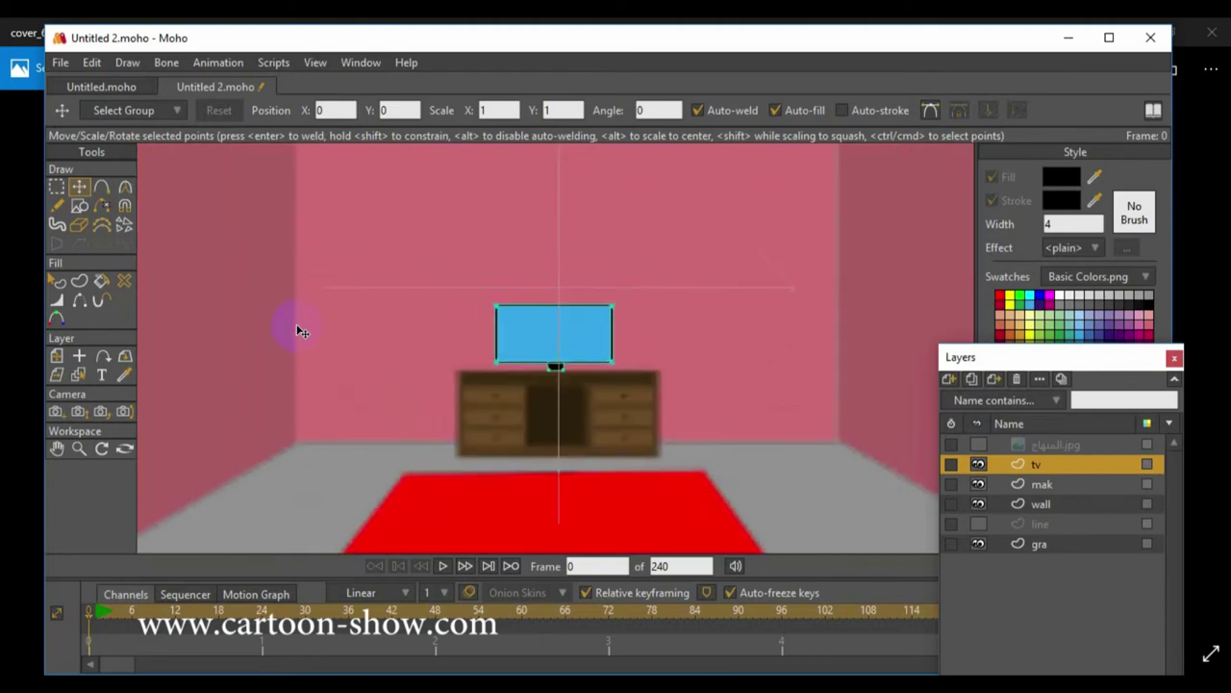
scroll(300, 331, up, 2)
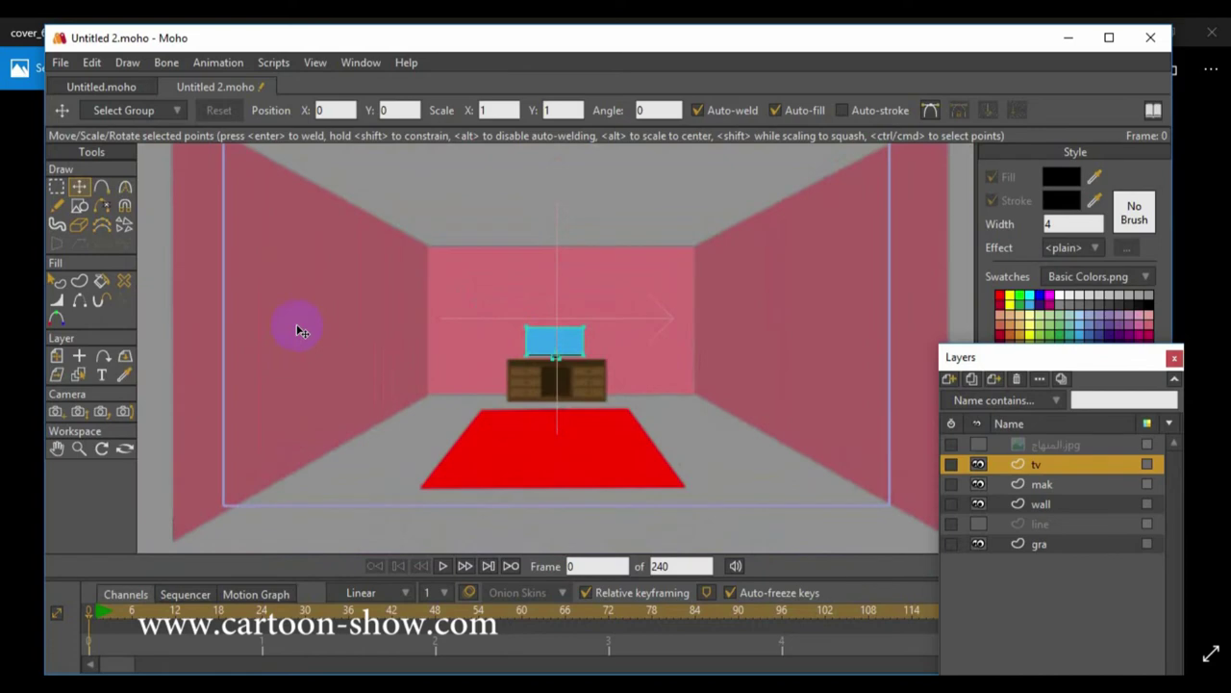
scroll(337, 363, up, 2)
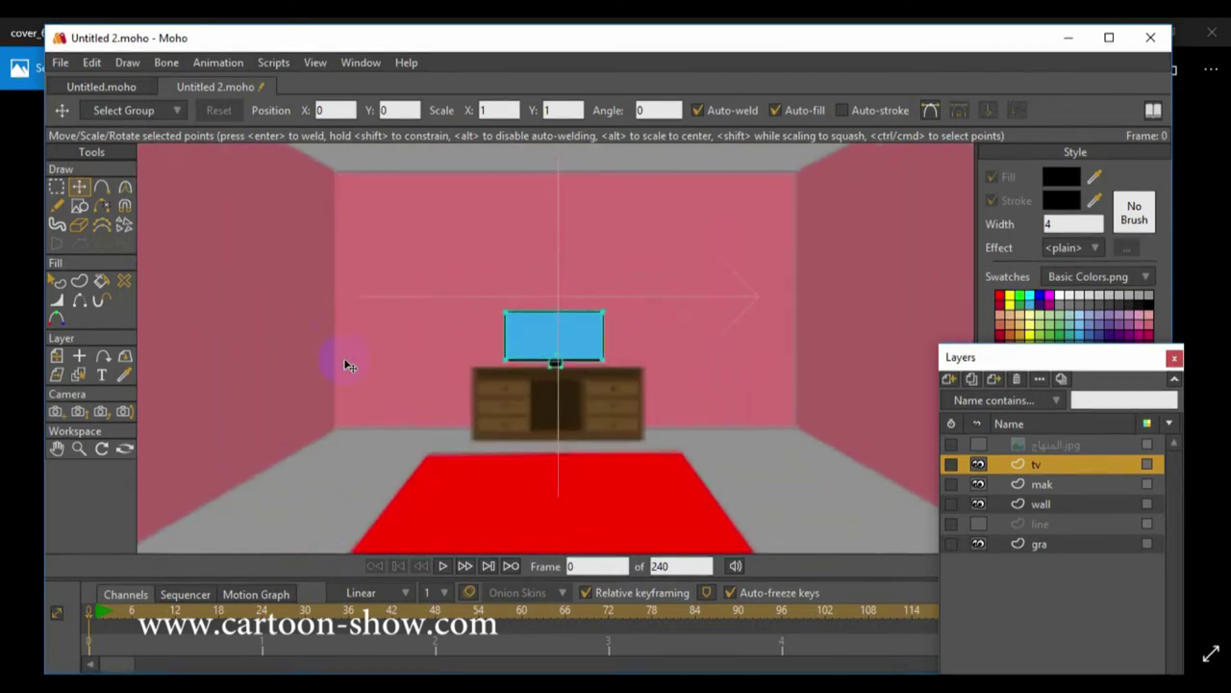
click(952, 385)
click(950, 396)
text(b)
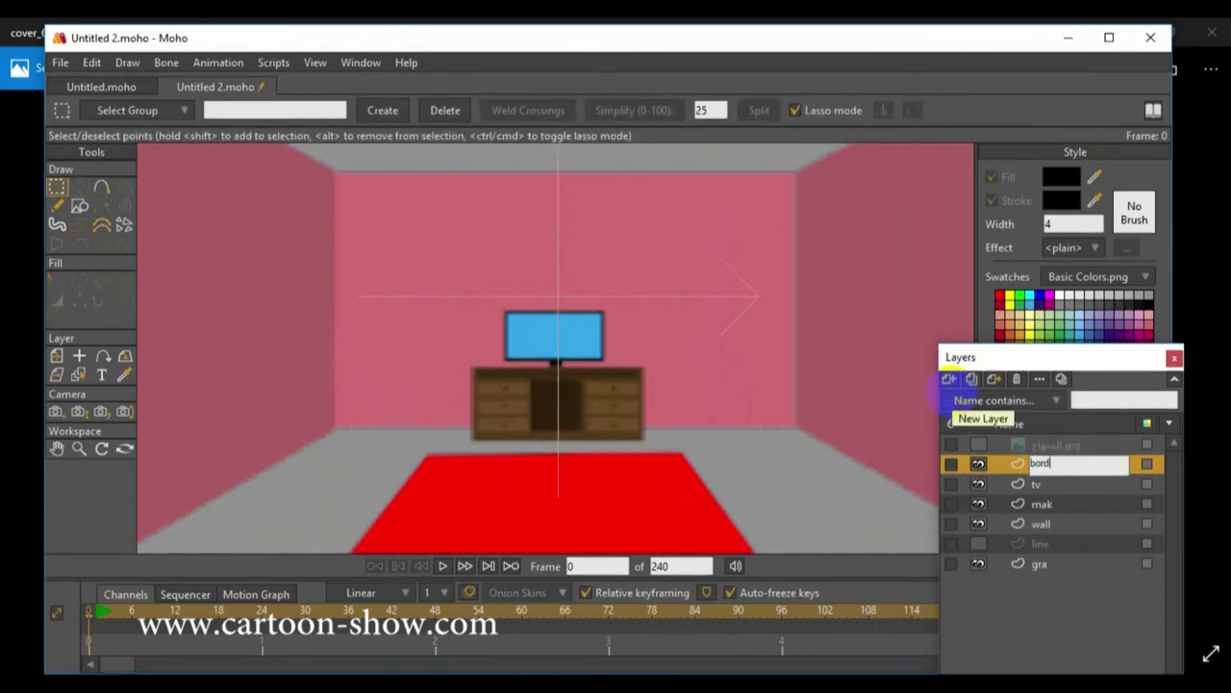
text(ord)
key(Return)
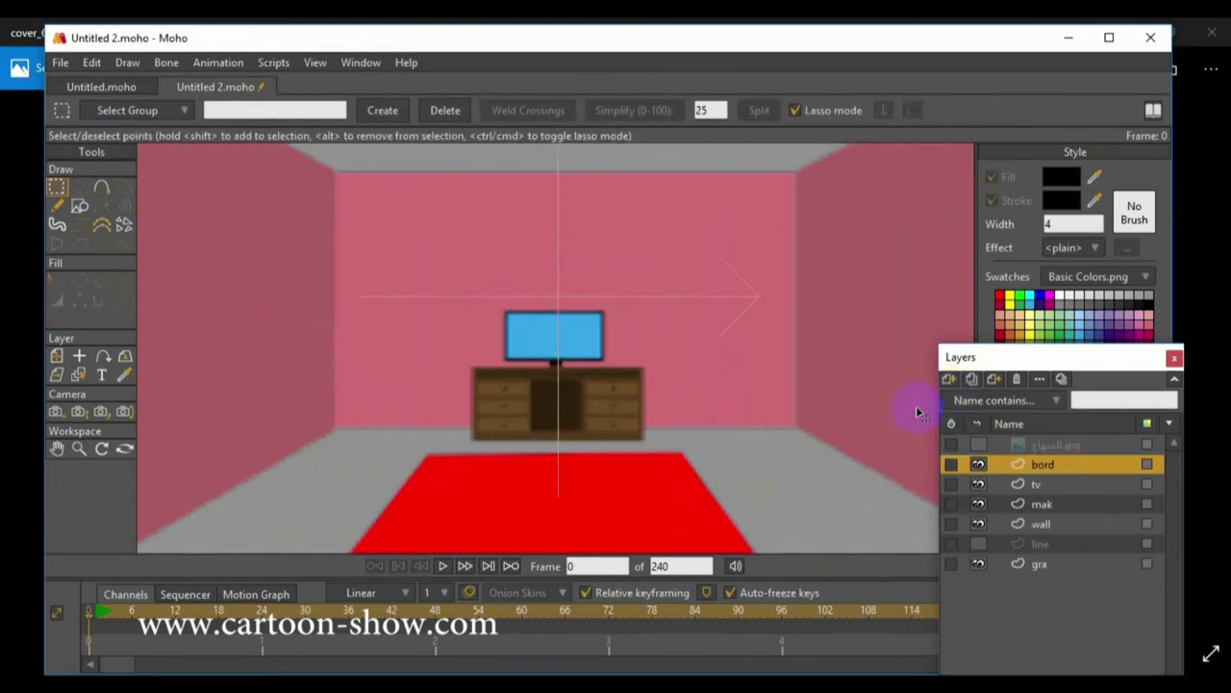
Step: Draw a brown rectangle on the back wall to the right of the TV and create a fill-only shape from its outline
click(79, 205)
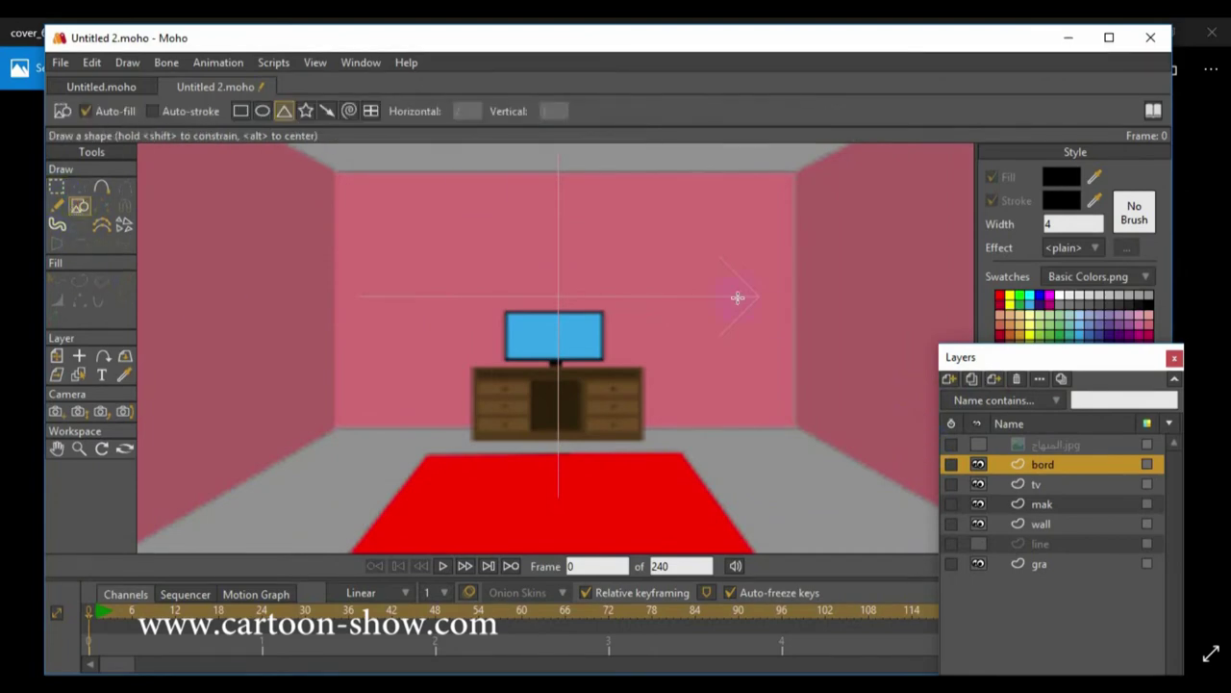
drag(1006, 352, 815, 354)
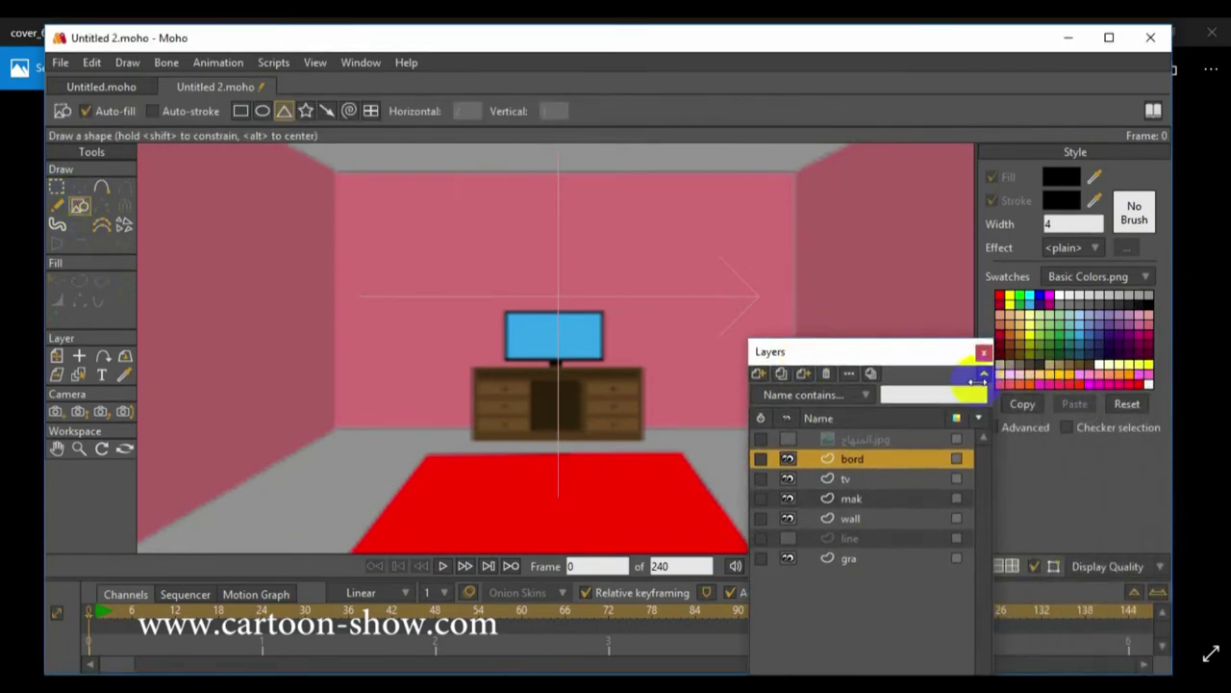
click(1084, 367)
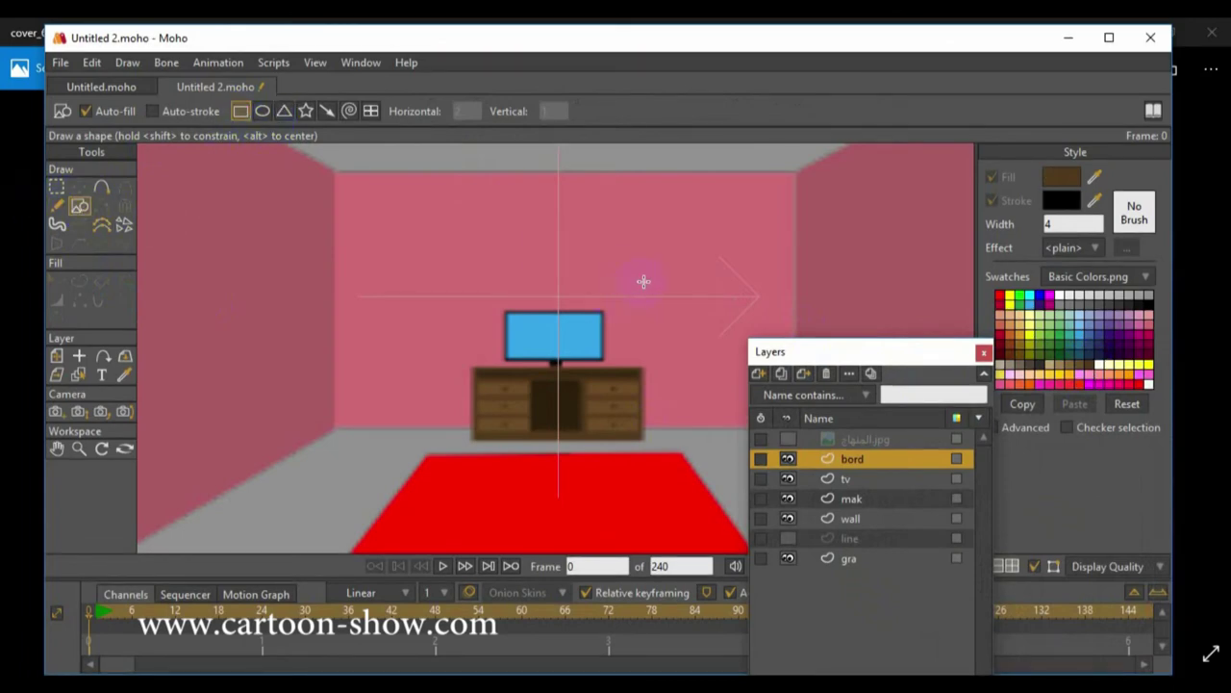
drag(664, 317, 718, 334)
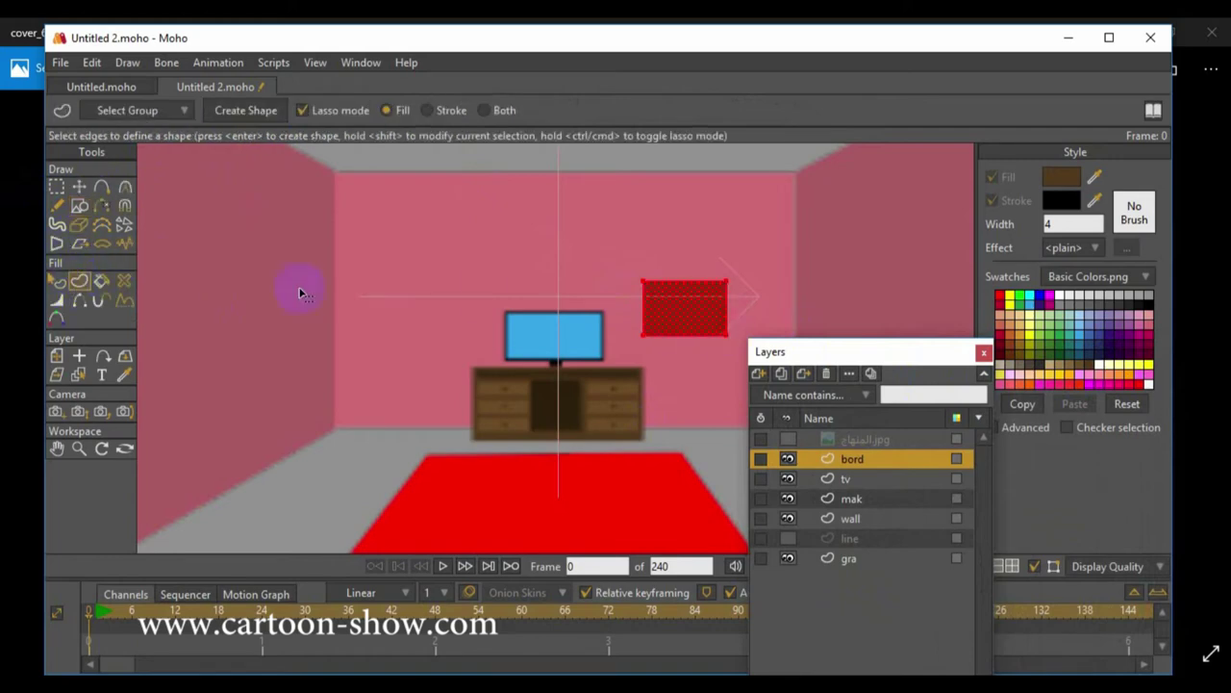
click(245, 110)
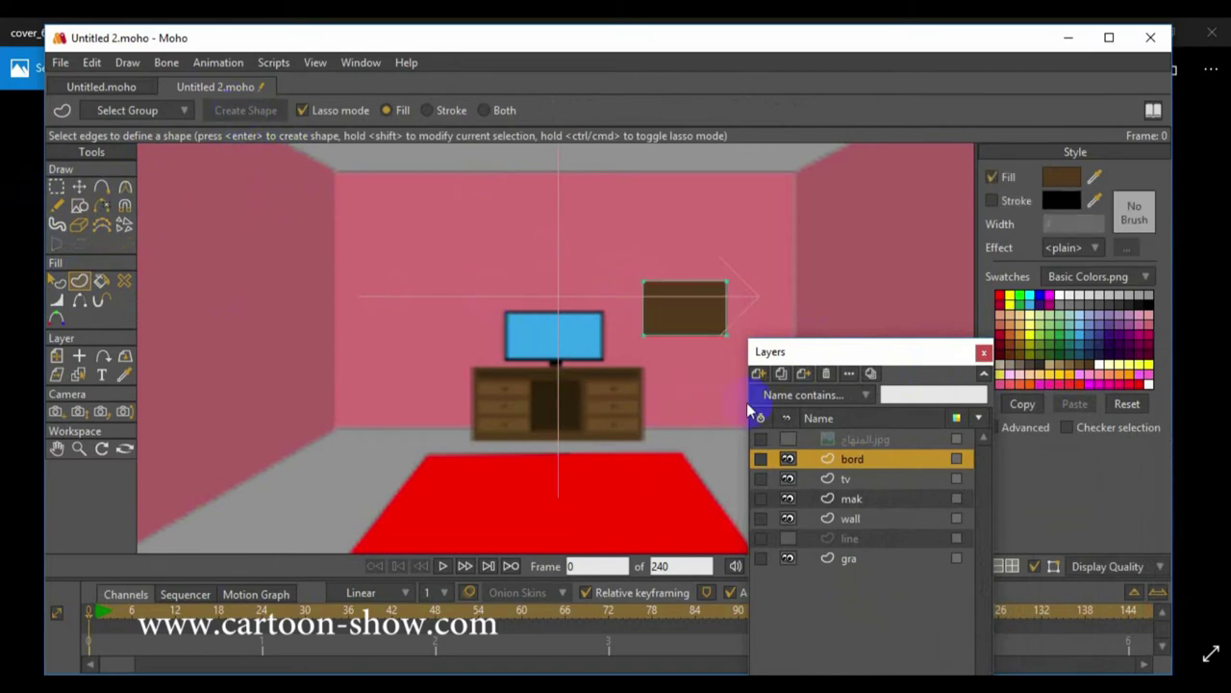
Step: Import hqdefault (2).jpg from the هدهد تون folder as a new image layer above the bord layer
click(763, 382)
click(769, 404)
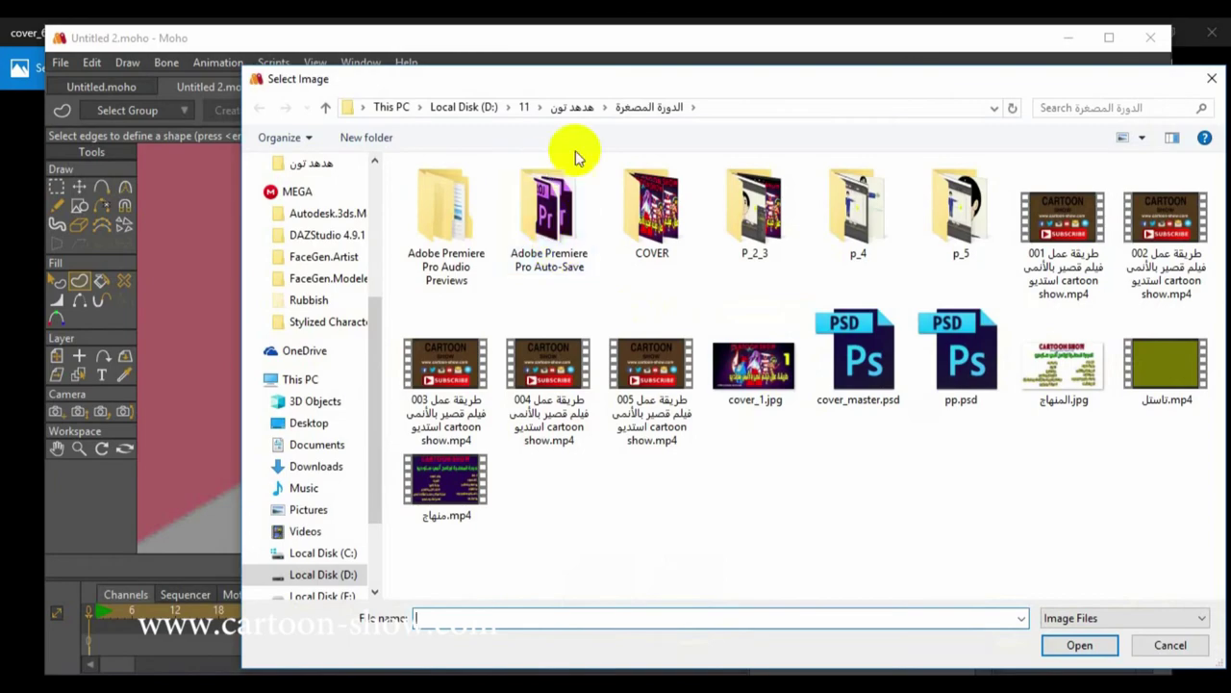
click(568, 106)
scroll(833, 363, down, 10)
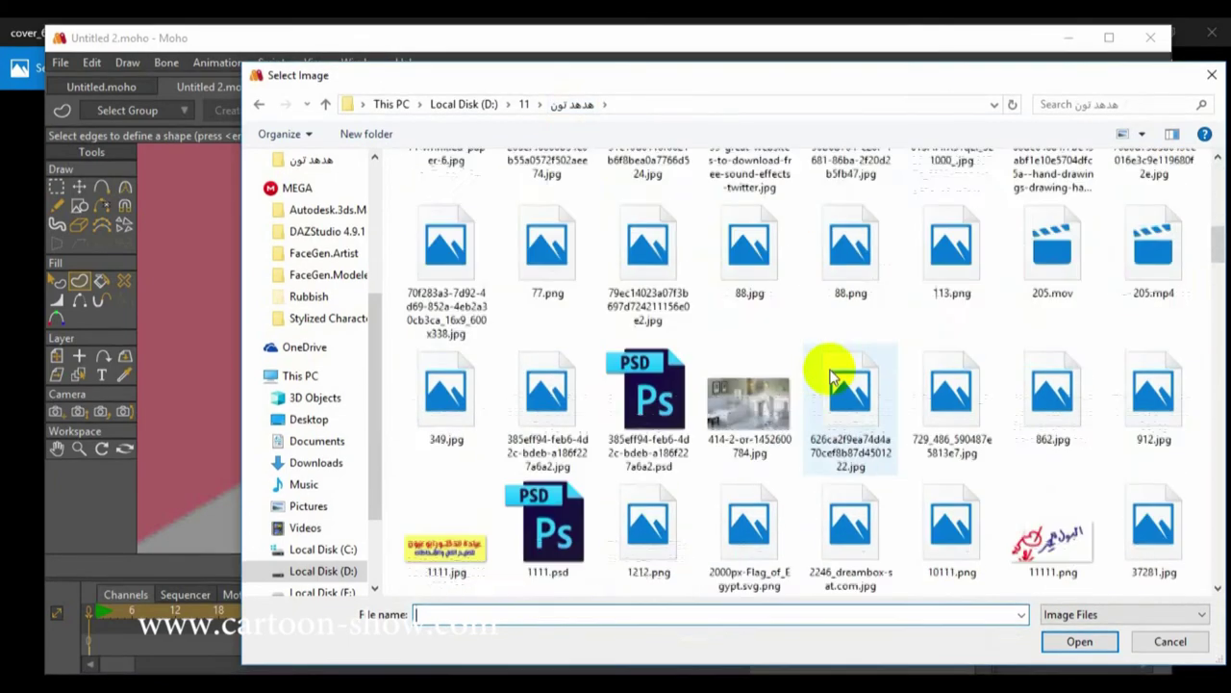
scroll(839, 388, down, 10)
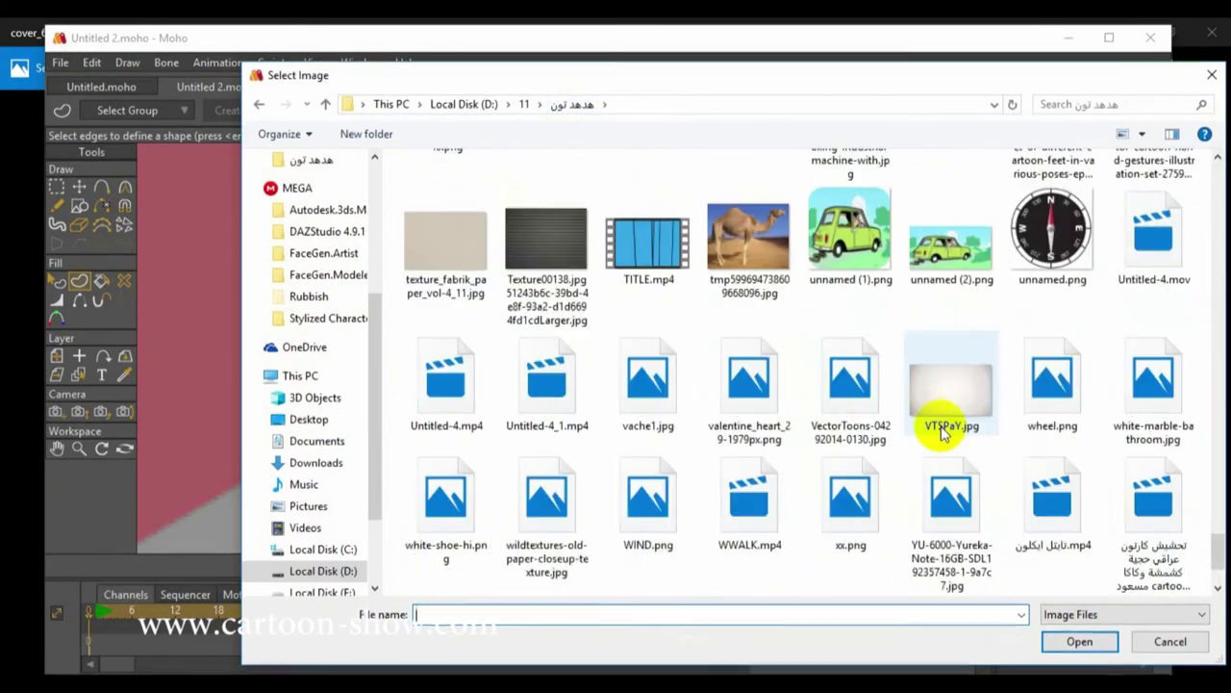
scroll(1209, 563, up, 5)
drag(1218, 541, 1222, 441)
double_click(460, 287)
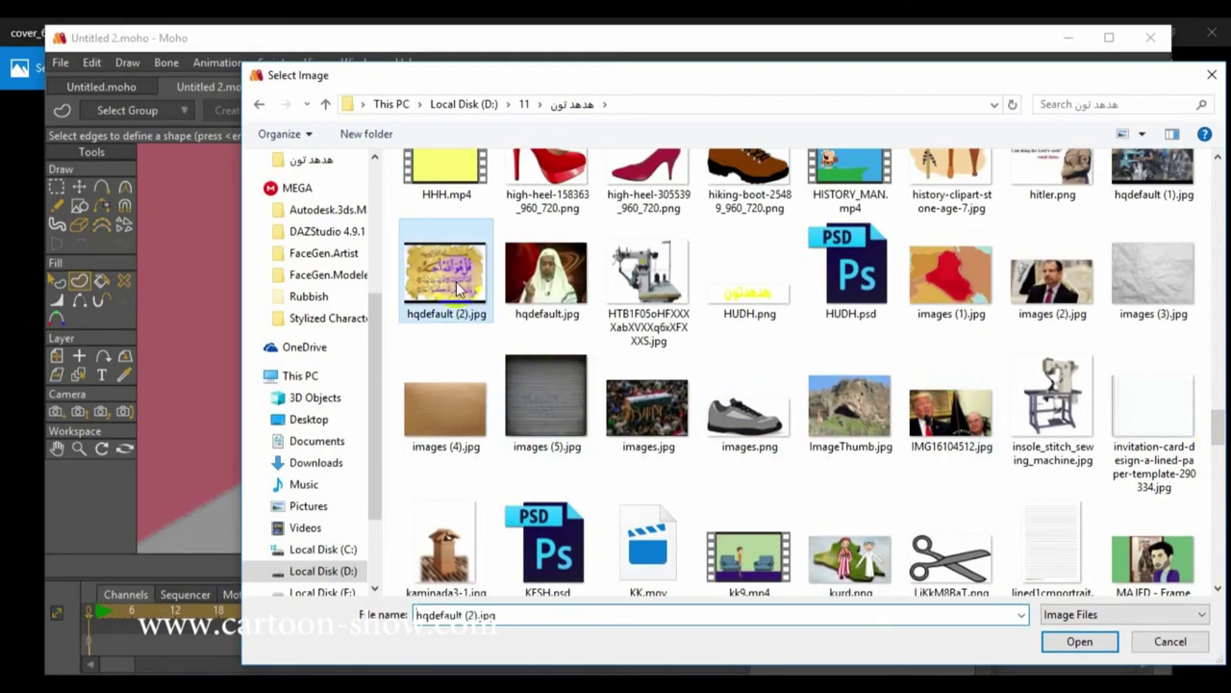
Step: Scale the imported image down to about 0.0252 and place it over the brown board at about X 0.0629, Y -0.0056
scroll(484, 295, down, 3)
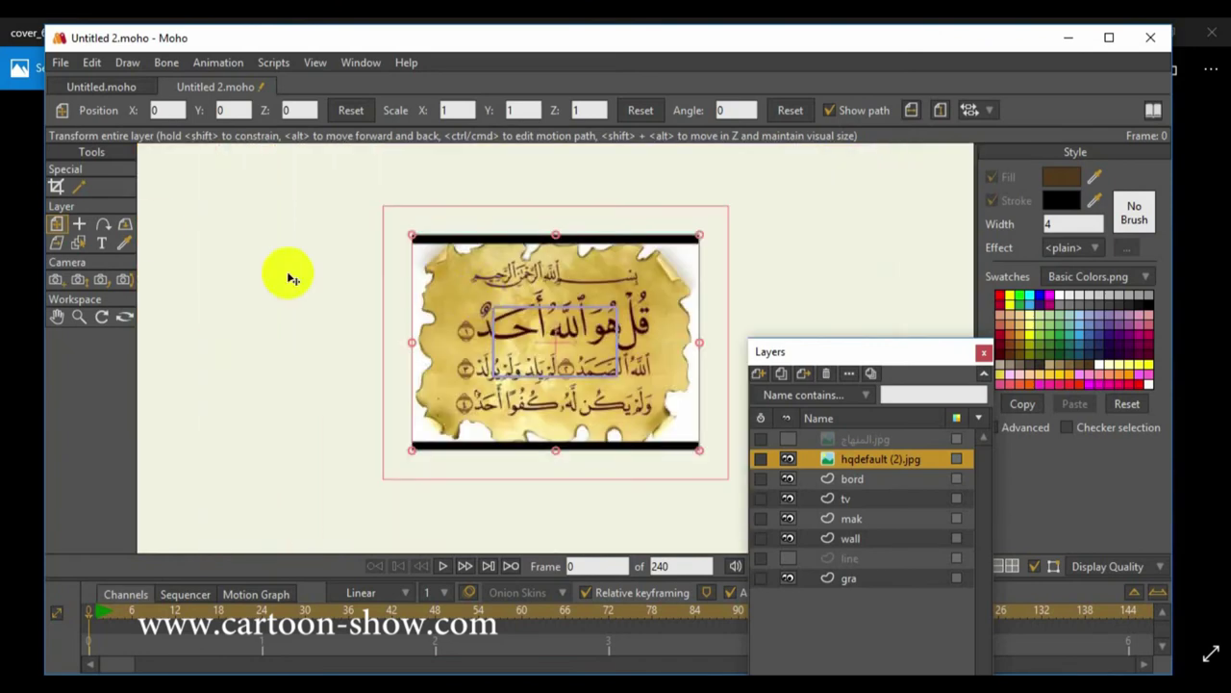
click(694, 239)
drag(701, 236, 598, 367)
scroll(598, 371, up, 5)
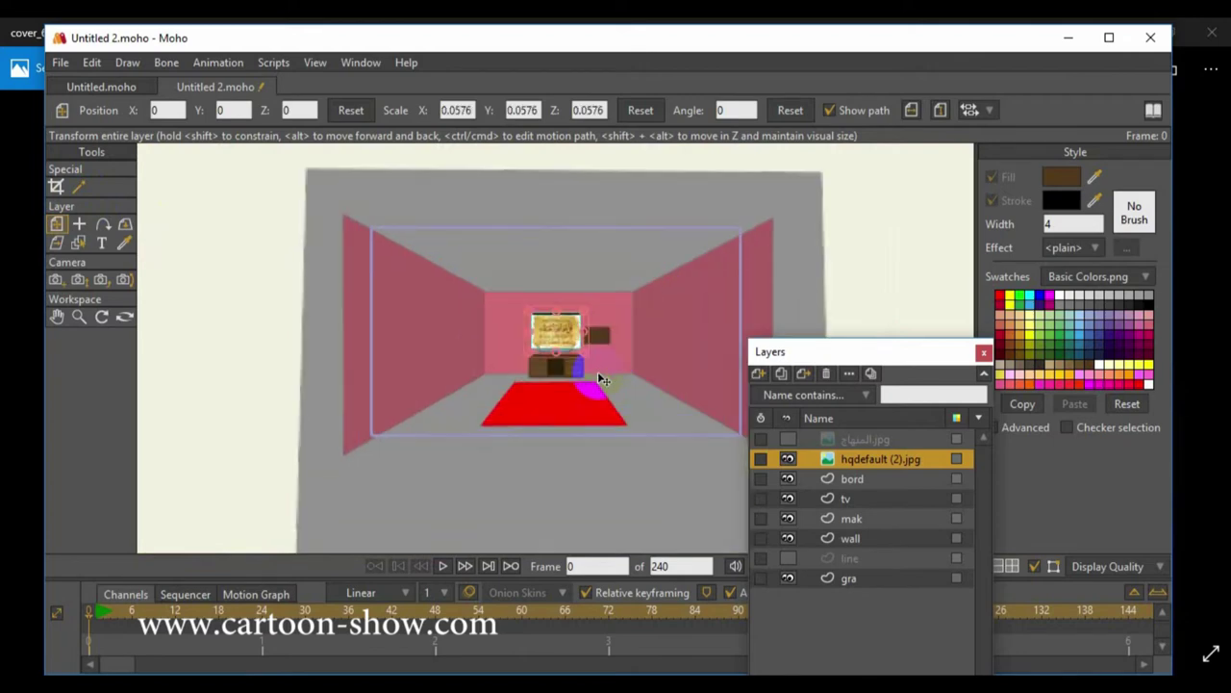
click(629, 251)
drag(631, 249, 679, 320)
Step: Fit the image inside the brown frame, with a scale of about X 0.0278, Y 0.0233 and an angle of about -0.5653
scroll(680, 320, up, 5)
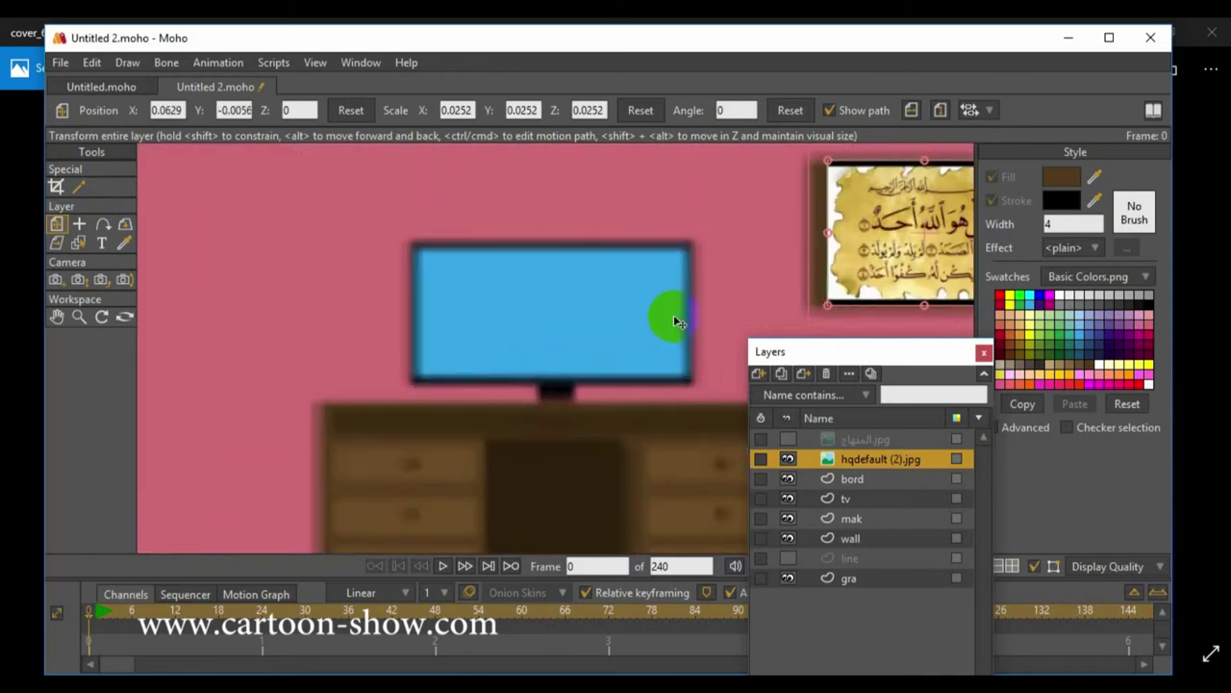
click(57, 312)
drag(667, 293, 294, 313)
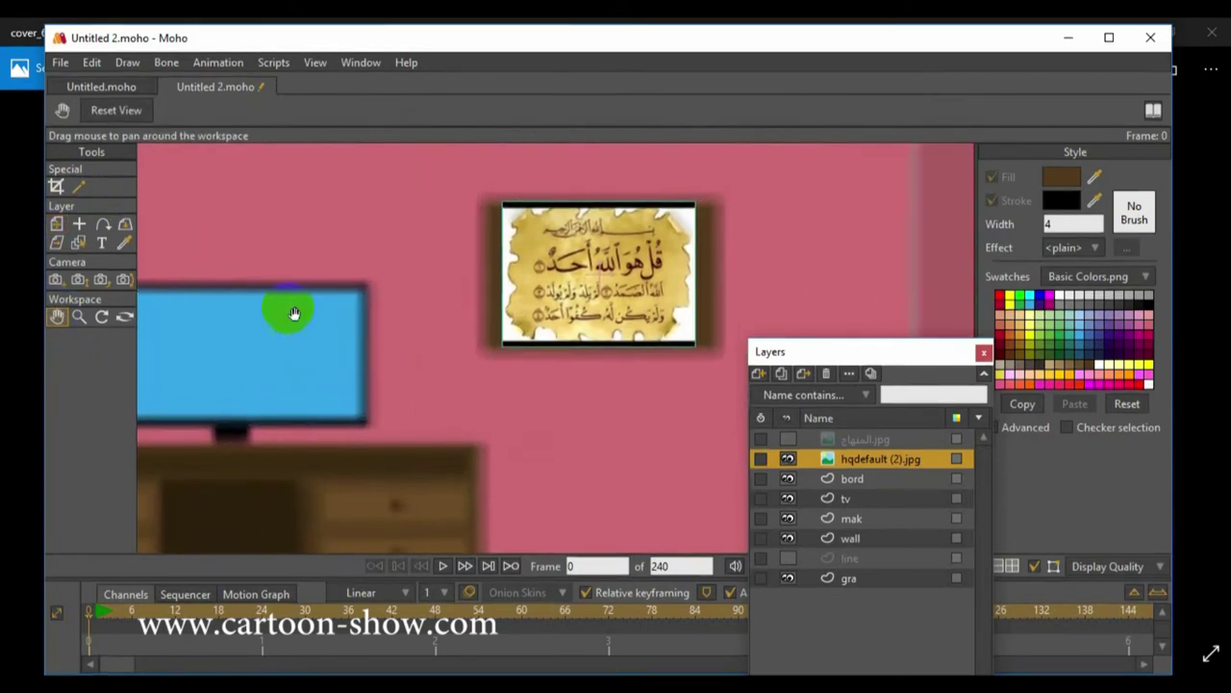
click(57, 223)
drag(600, 205, 600, 211)
drag(702, 278, 709, 278)
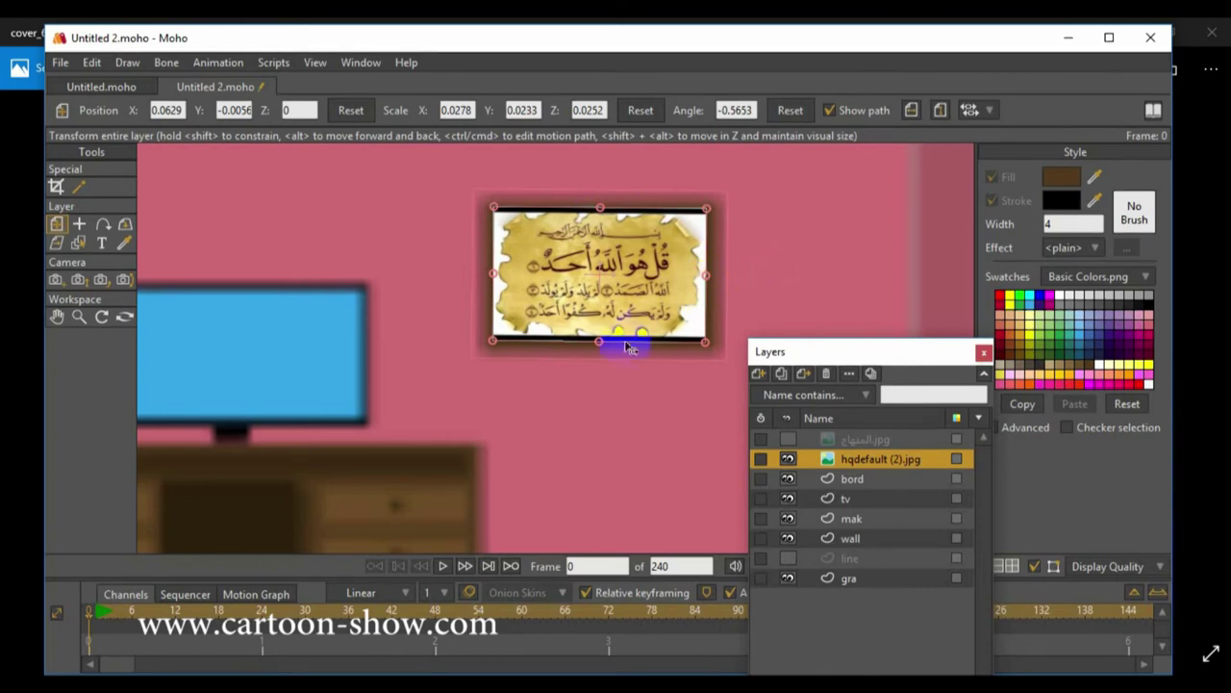
scroll(610, 370, down, 4)
scroll(610, 370, up, 3)
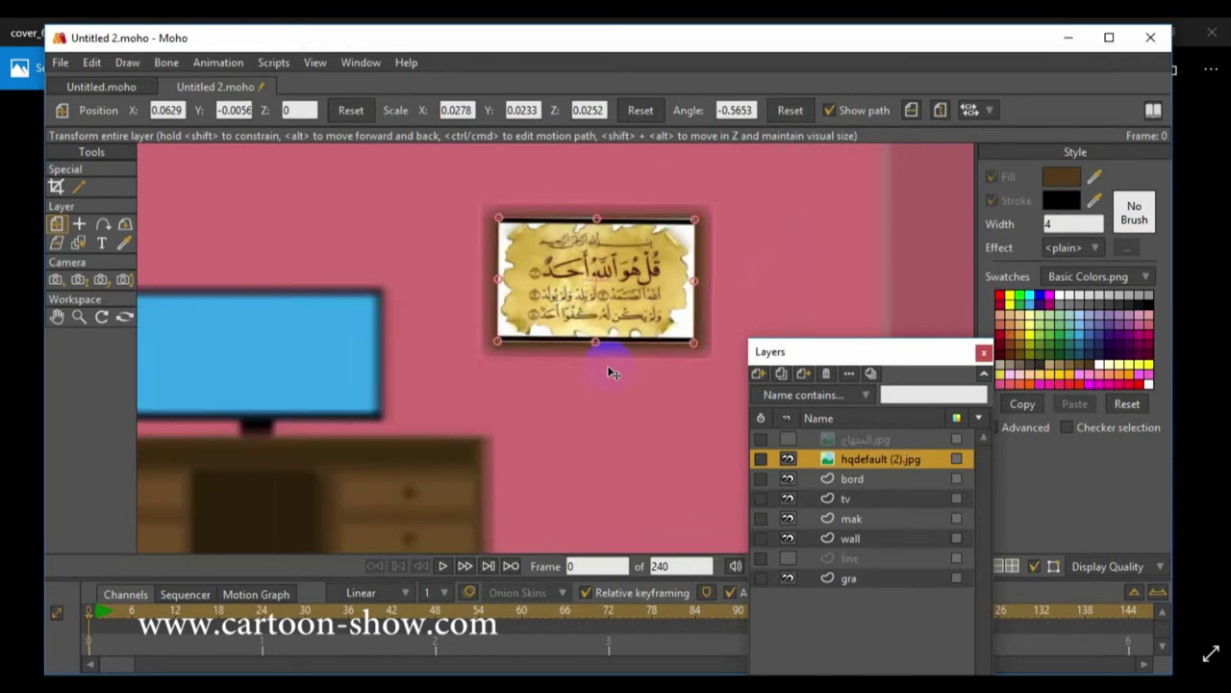
scroll(609, 370, up, 2)
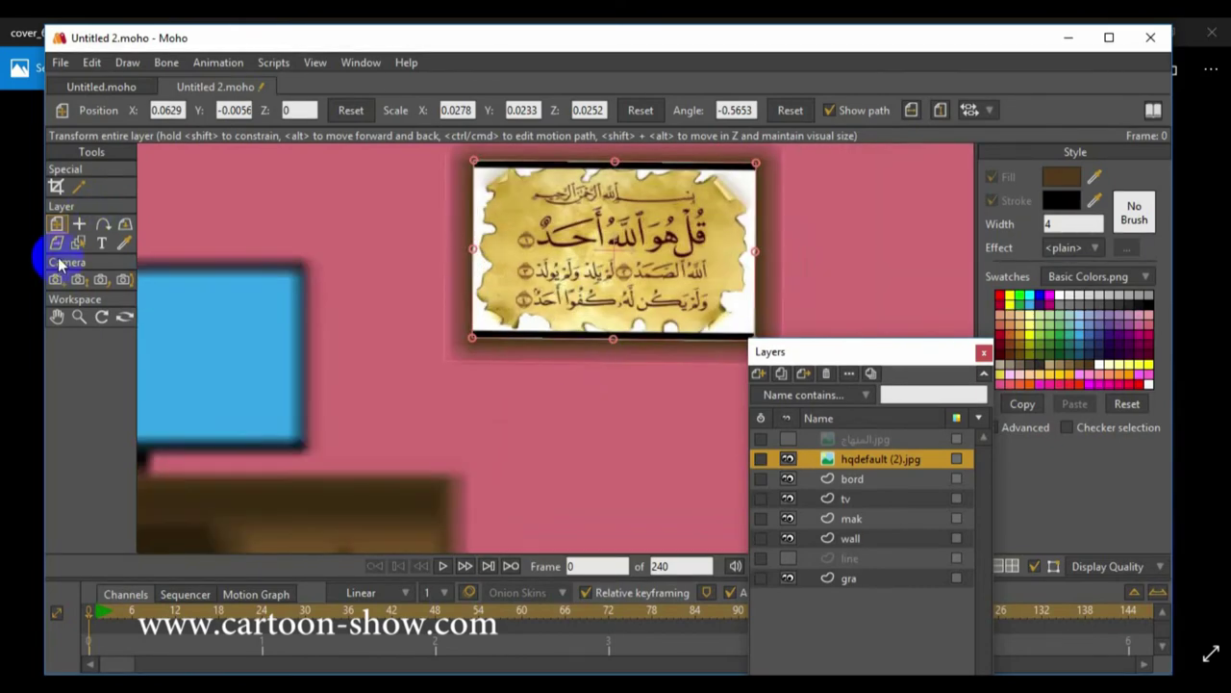
click(853, 479)
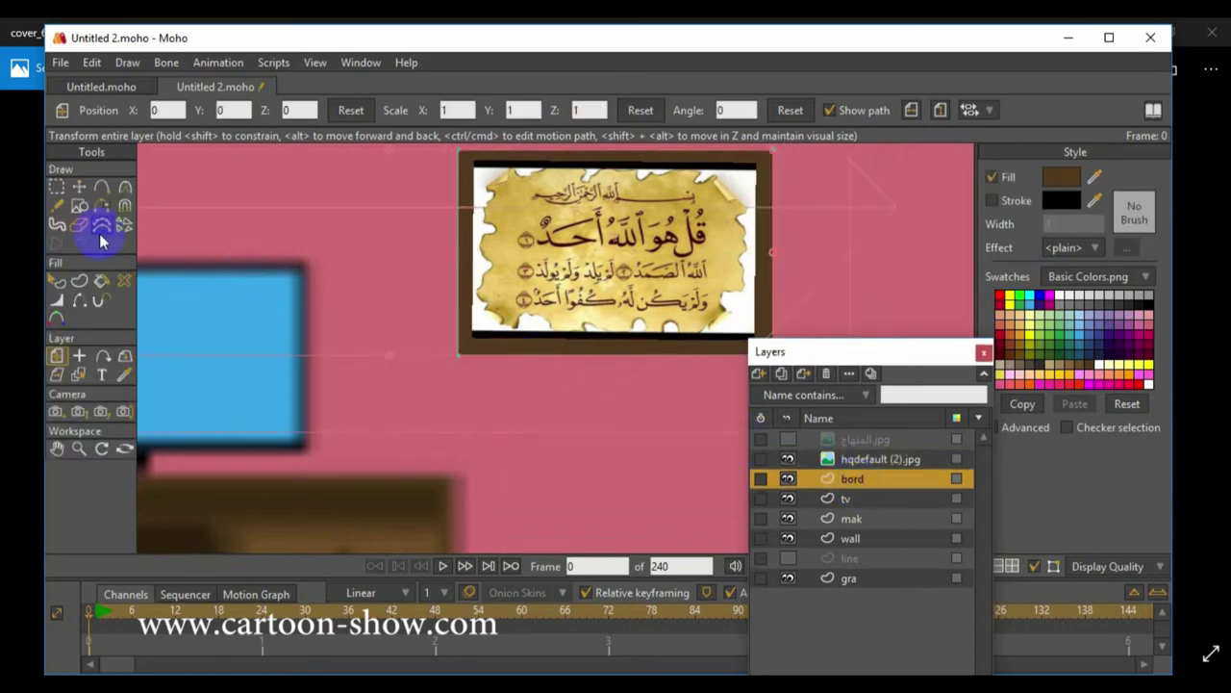
click(57, 280)
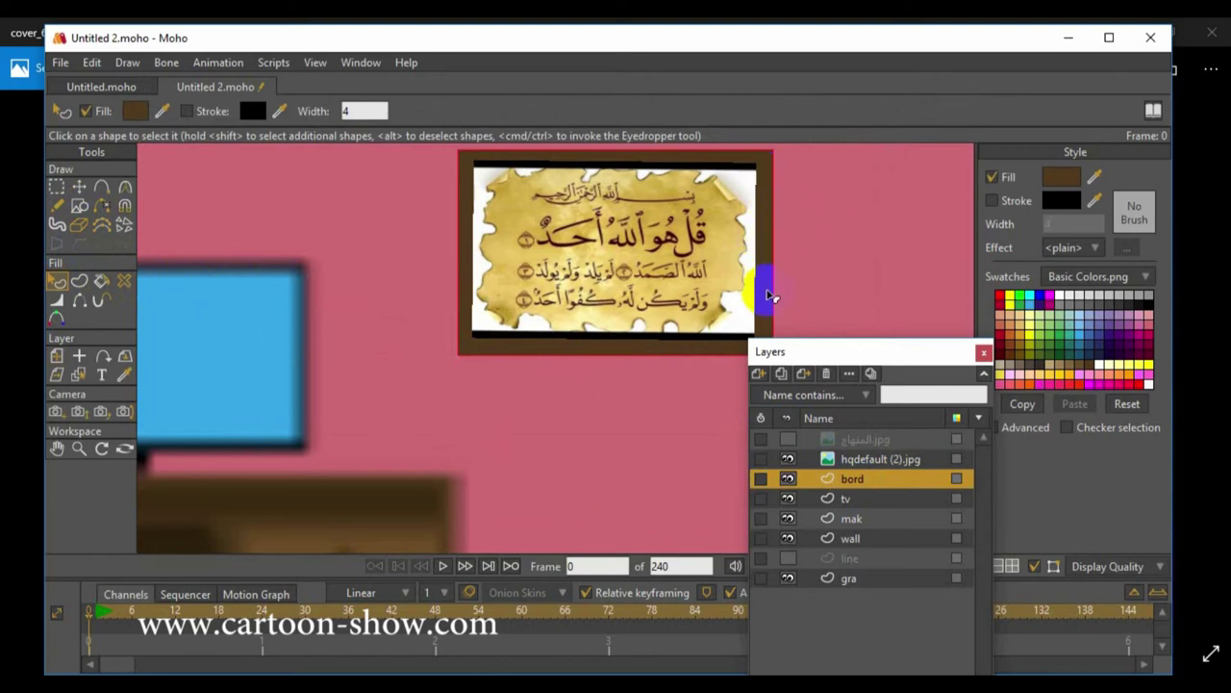
Step: Group the hqdefault (2).jpg and bord layers, name the group pic and collapse it
click(861, 461)
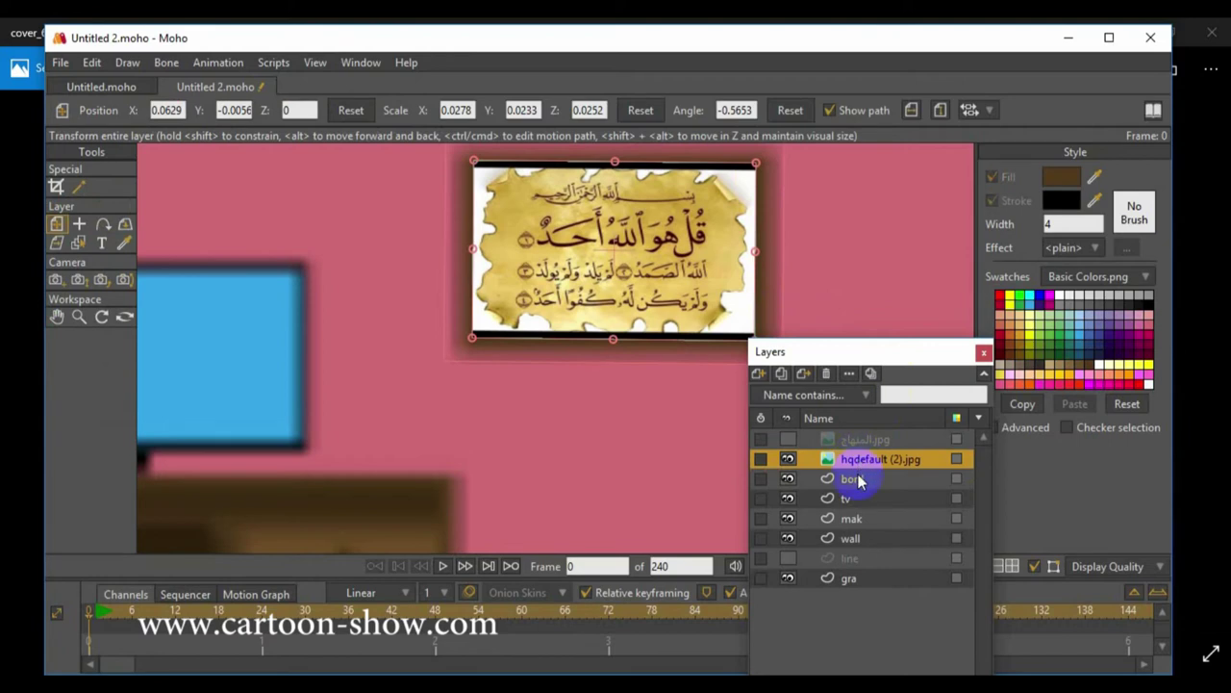
click(853, 479)
right_click(859, 481)
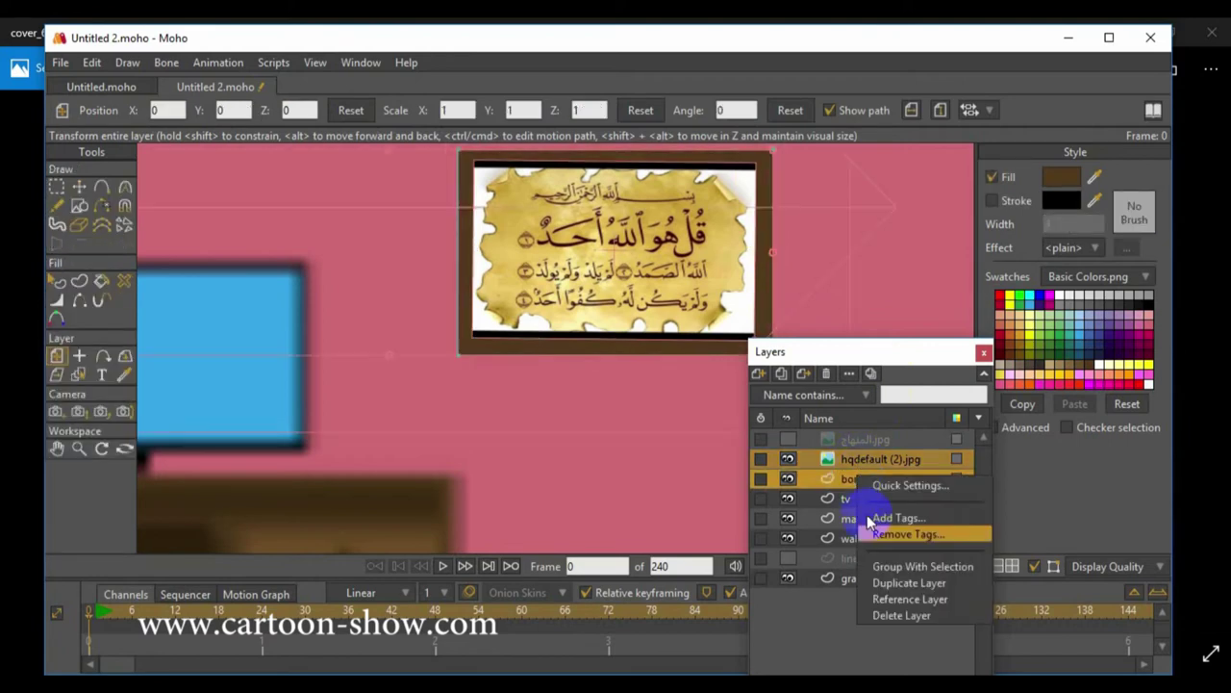
click(889, 569)
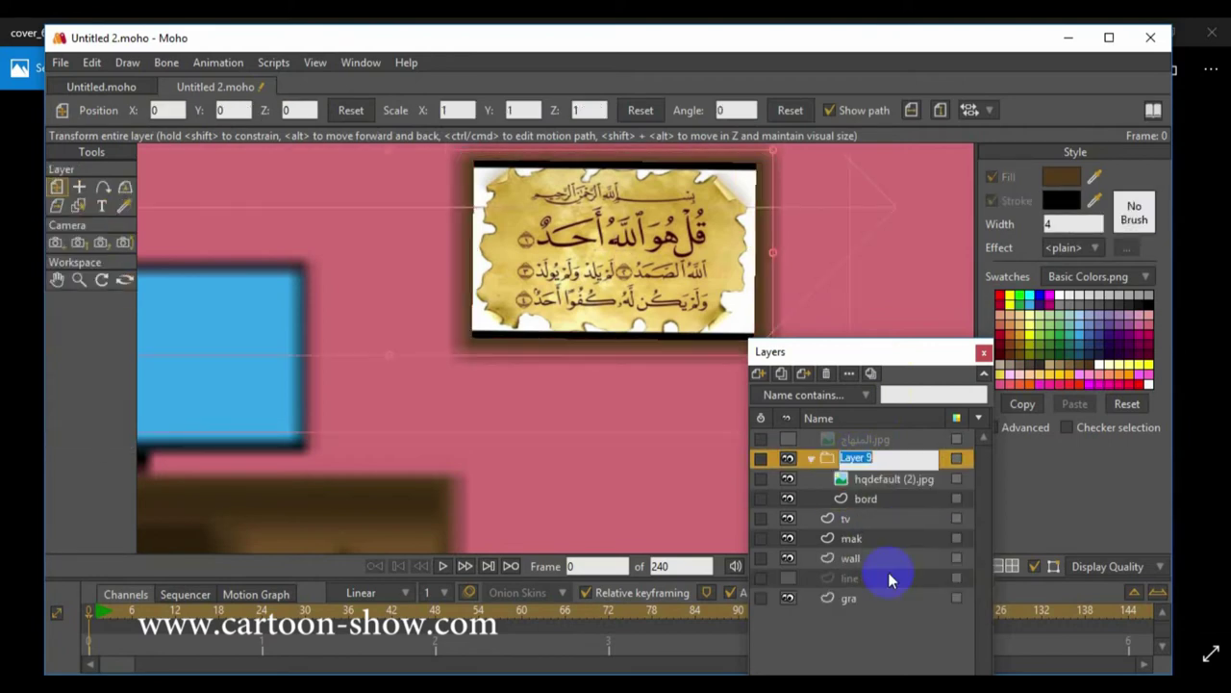
text(pic)
key(Return)
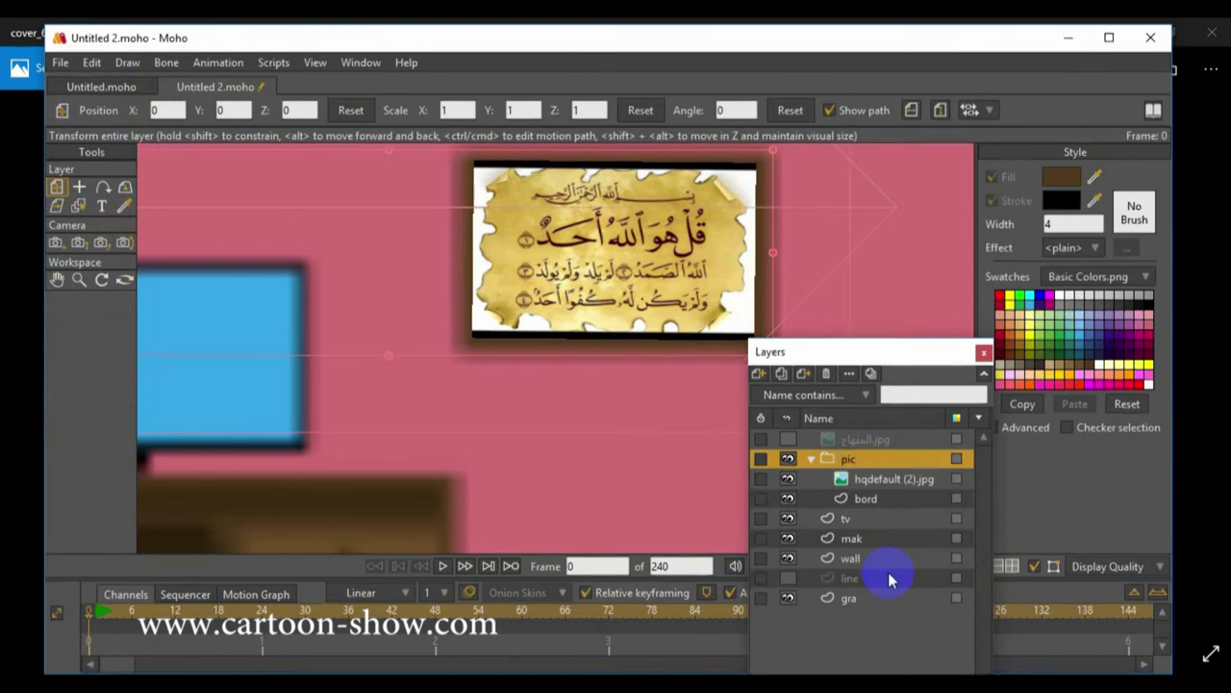
click(814, 459)
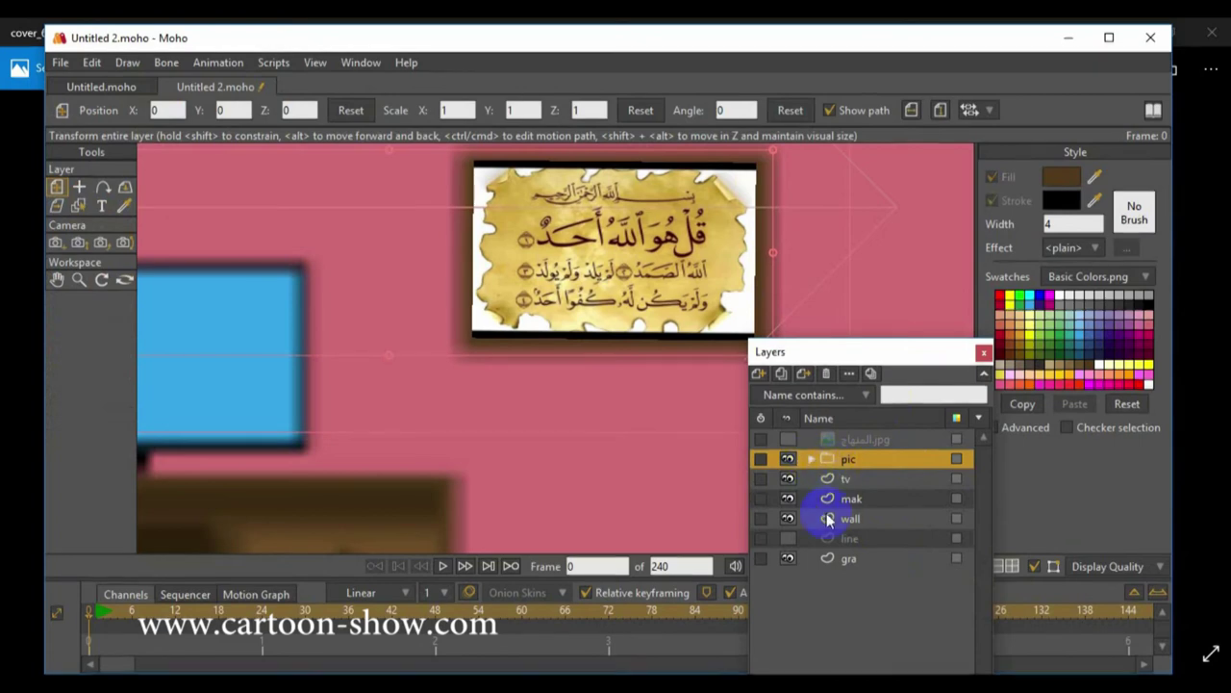
Step: Group the tv and mak layers, name the group tv and collapse it
scroll(566, 425, down, 5)
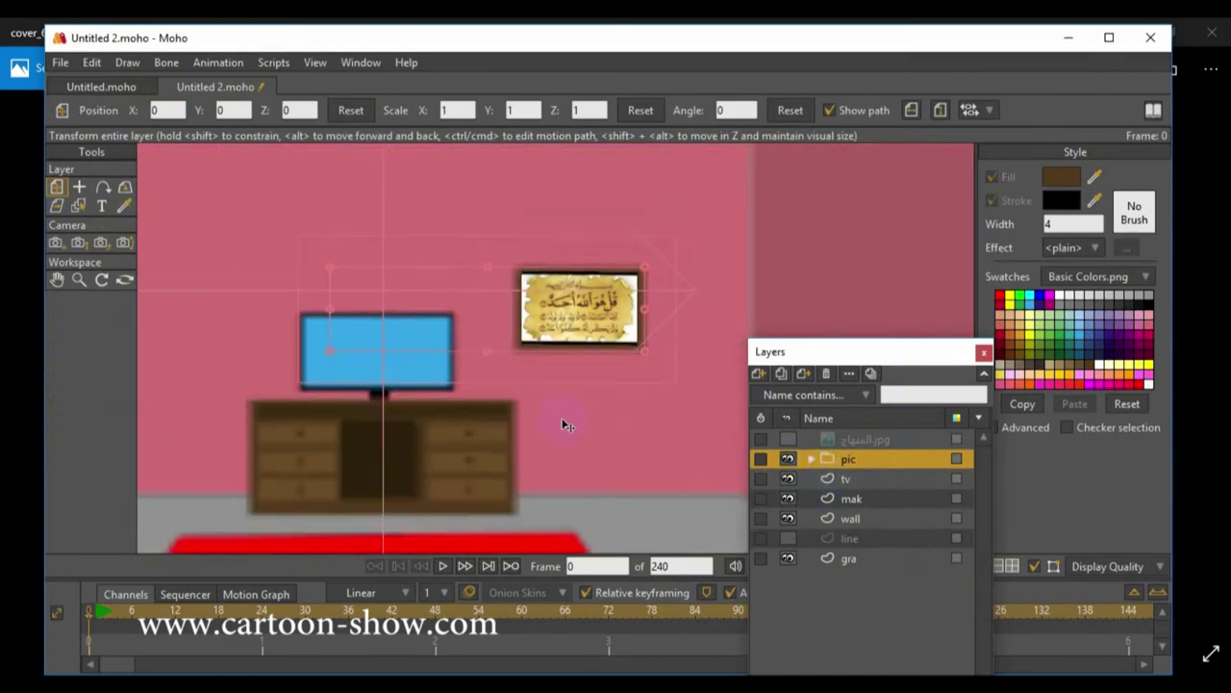
click(835, 497)
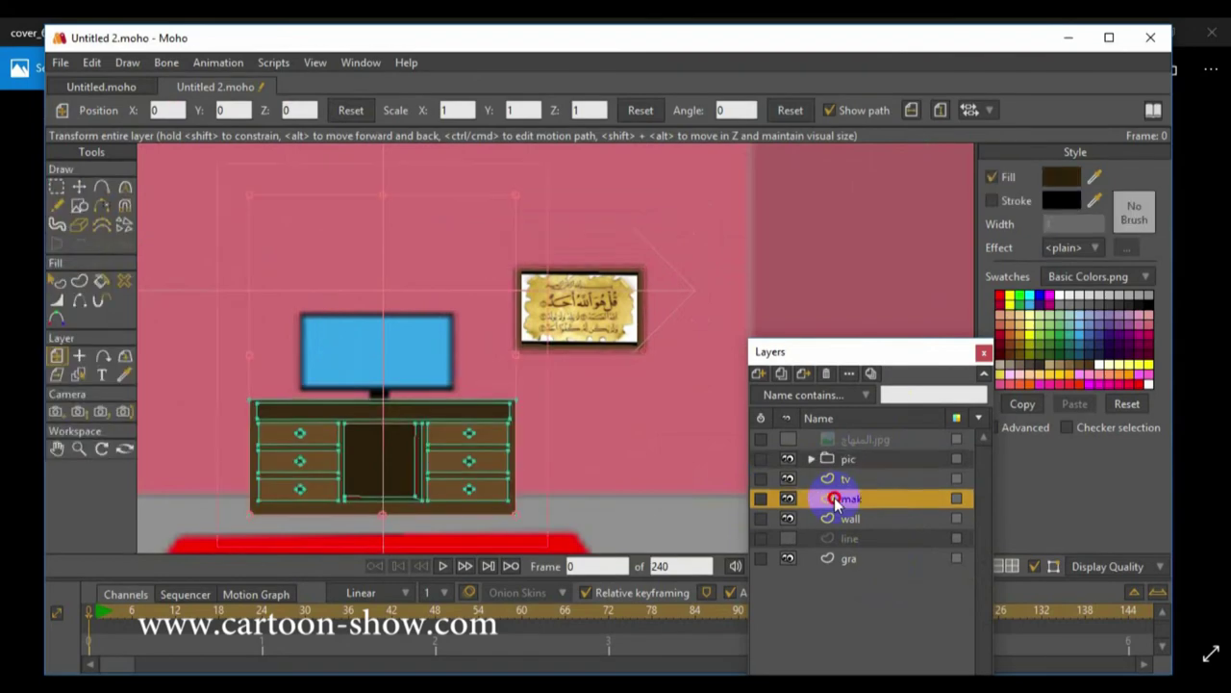
ctrl+click(843, 480)
right_click(844, 479)
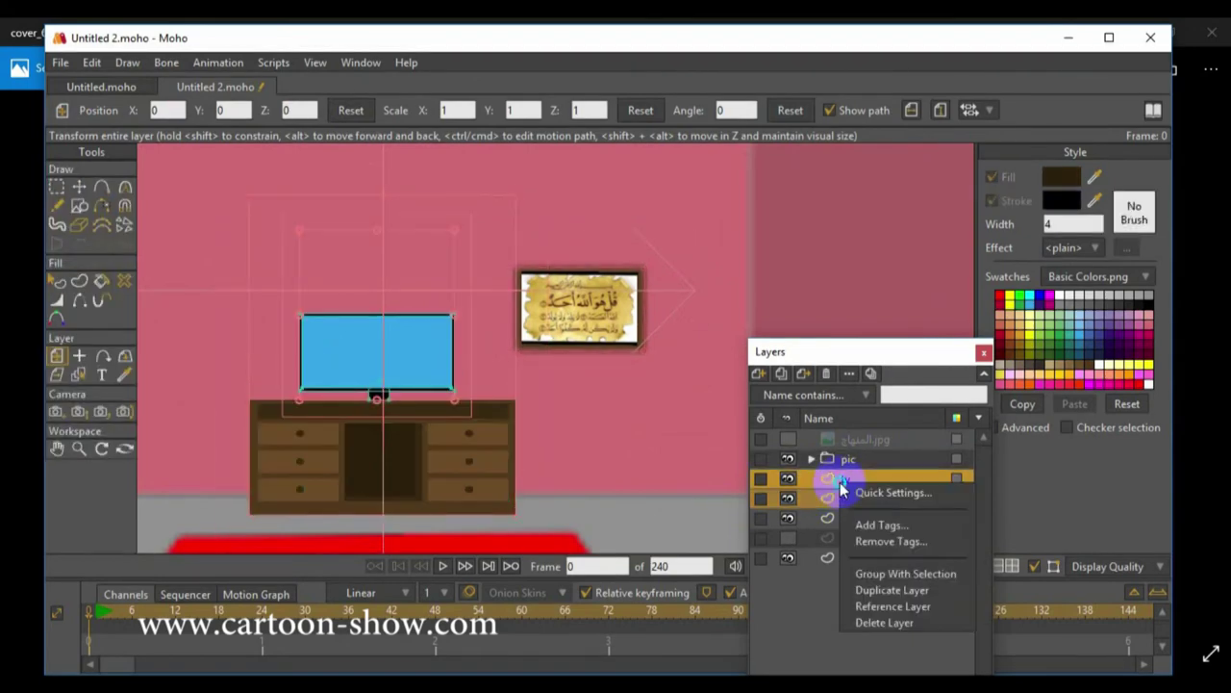
click(874, 575)
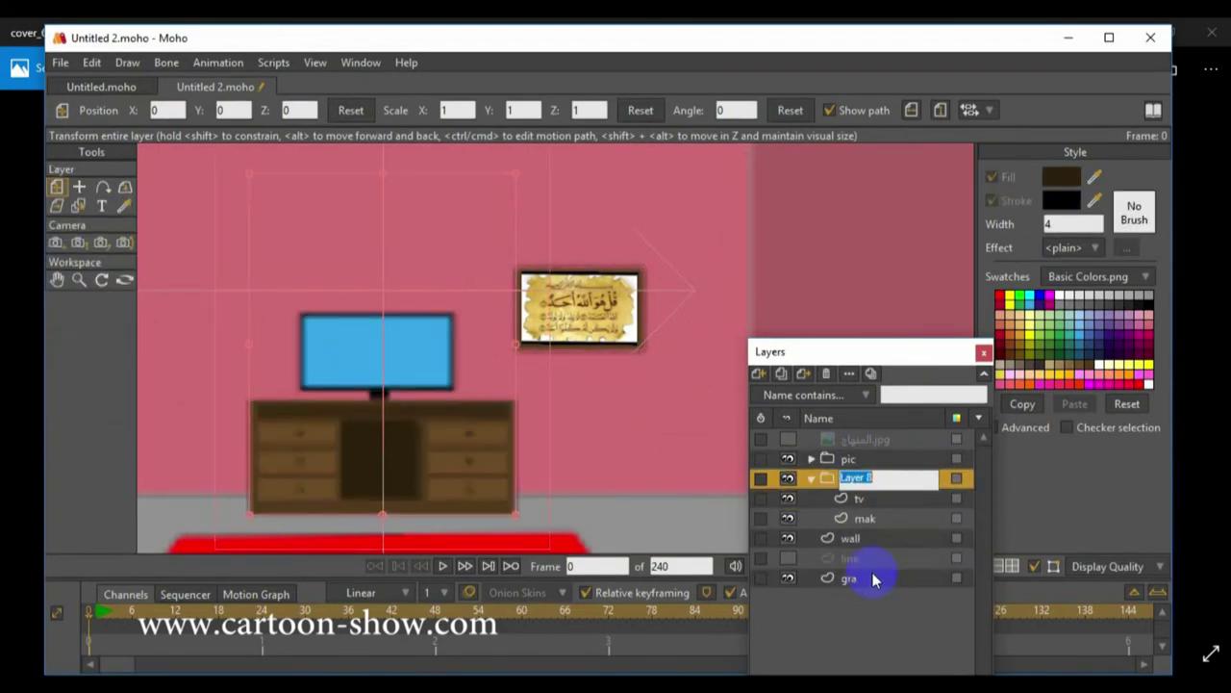
text(t)
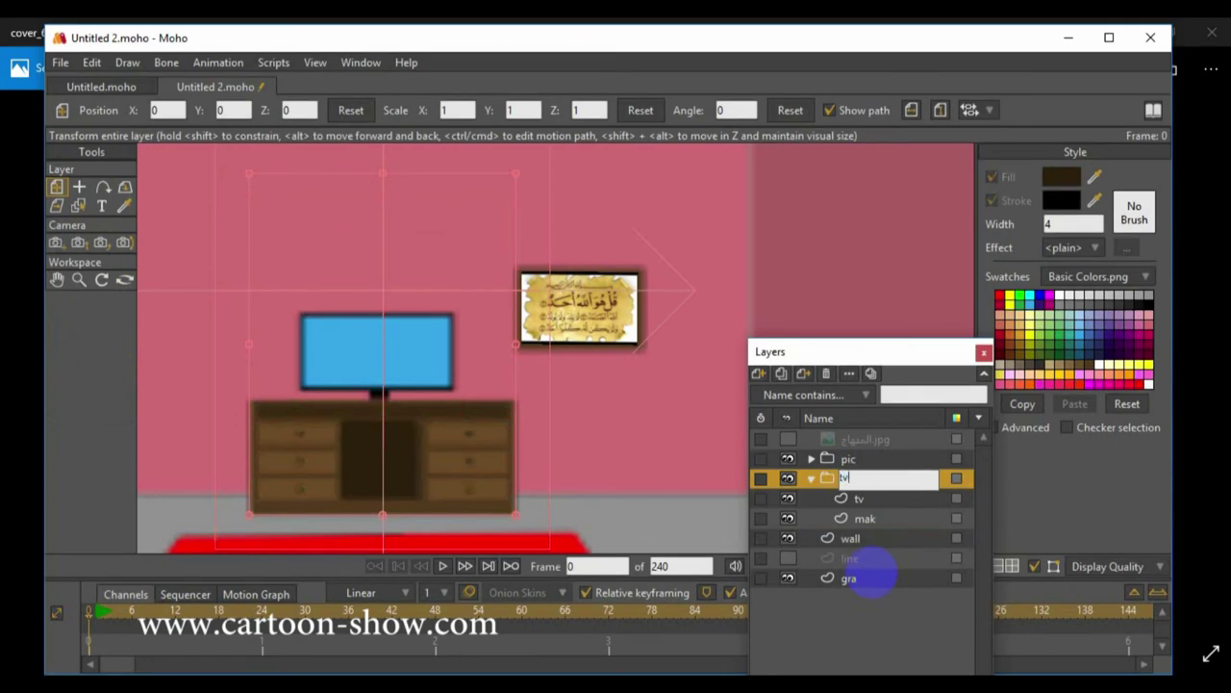
text(v)
key(Return)
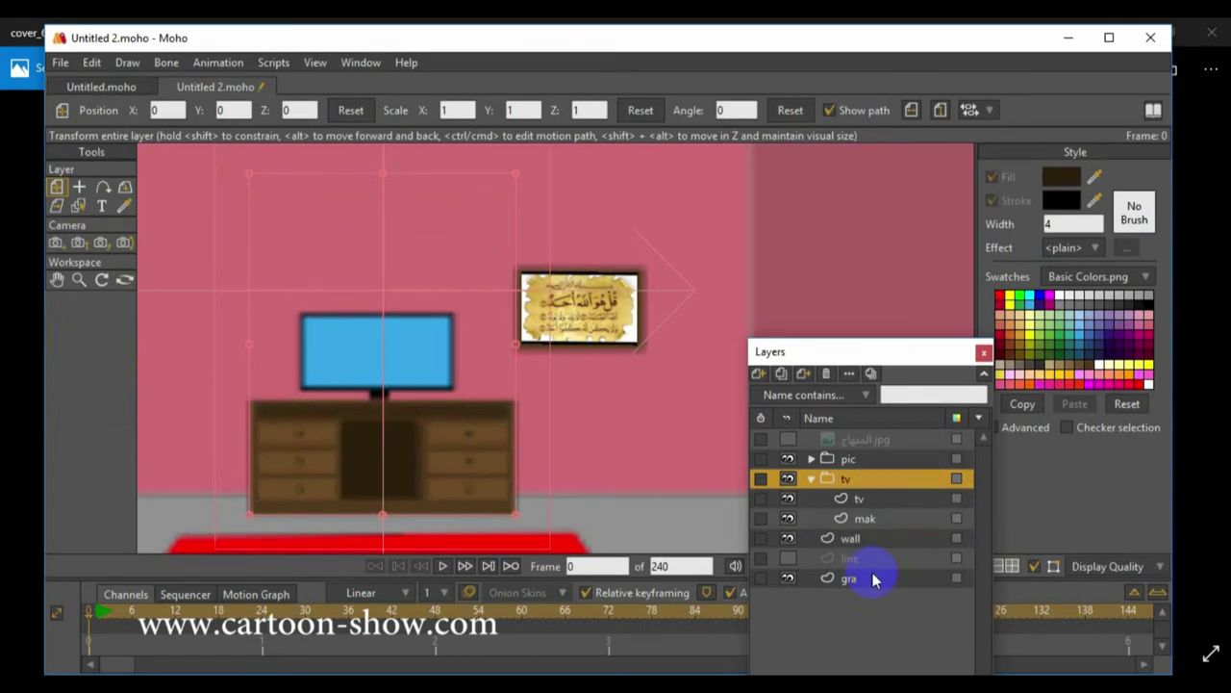
click(810, 479)
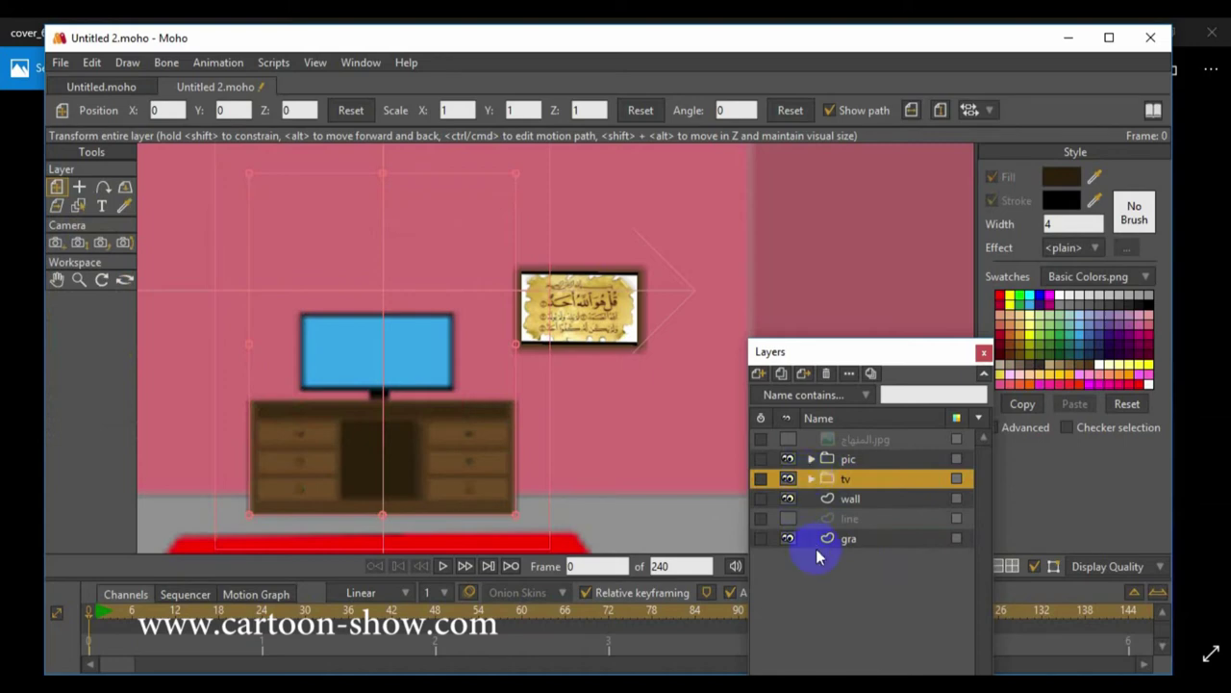
Step: Show the line layer and move its guide line ends to the right wall, one along the floor edge, the other at about X 0.4182, Y 0.0045
scroll(597, 418, down, 3)
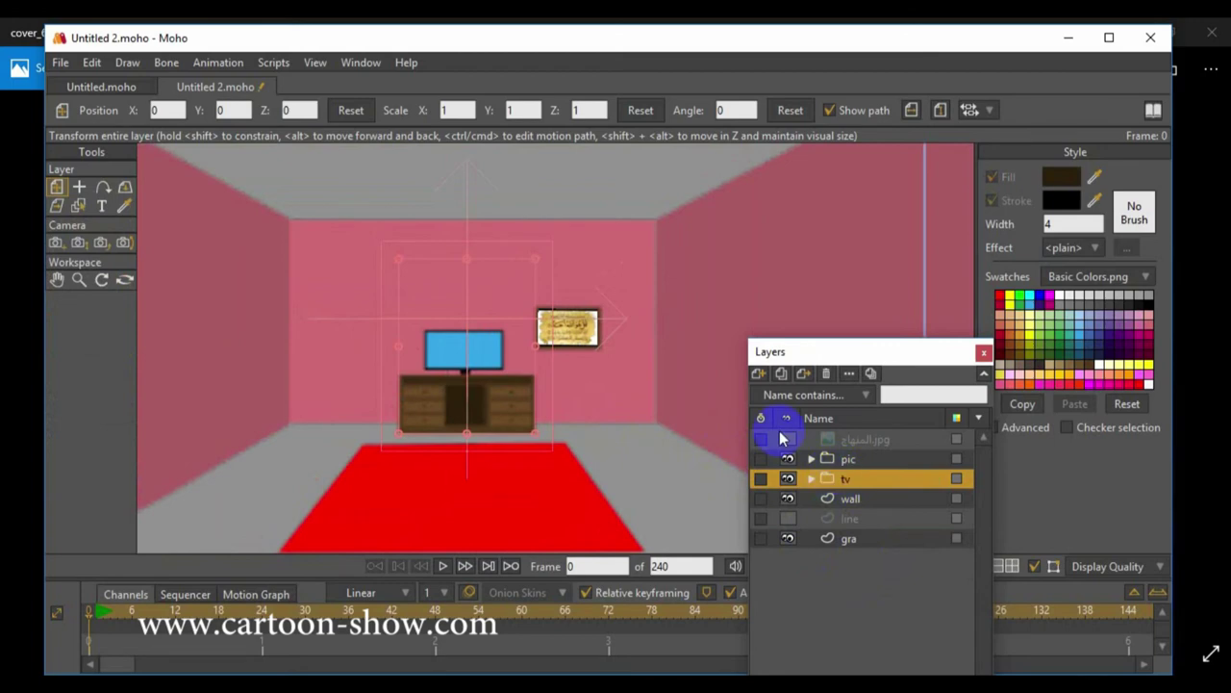
click(788, 519)
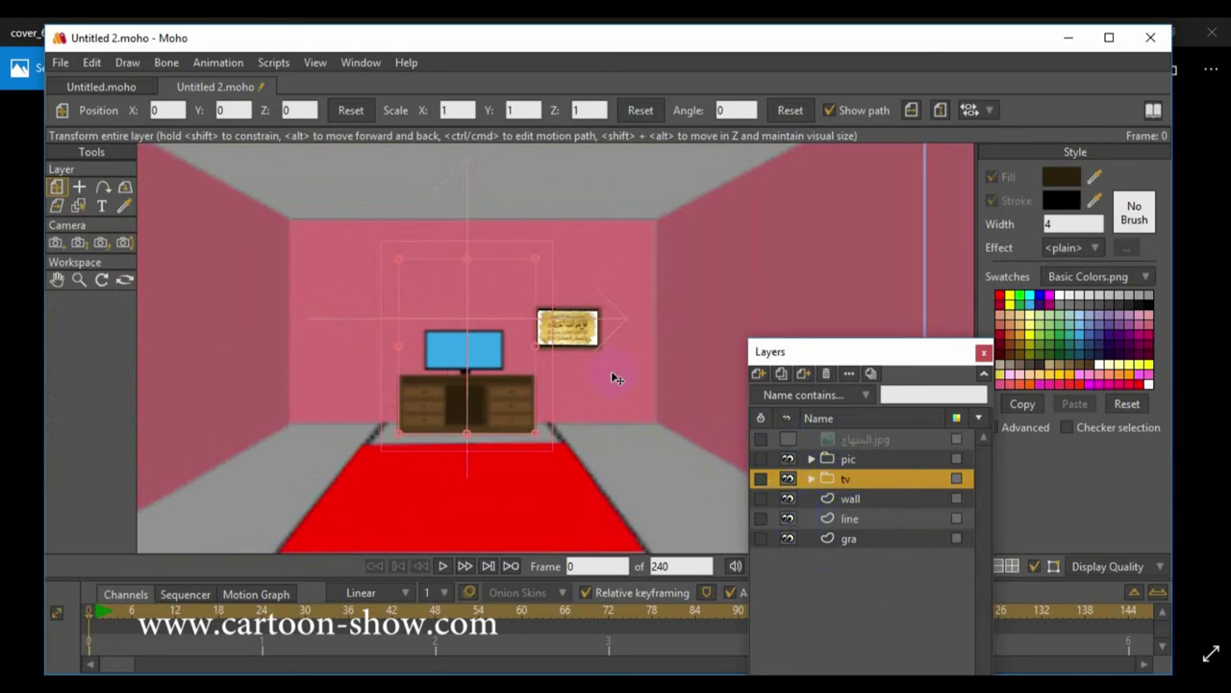
scroll(611, 373, down, 3)
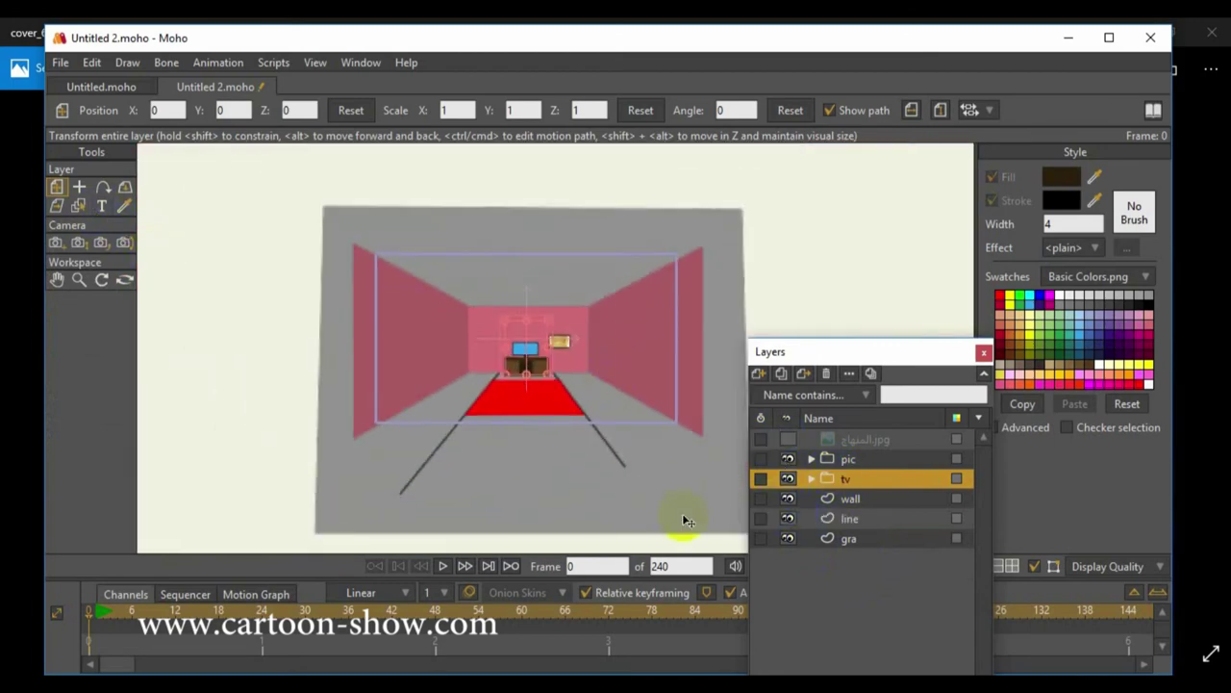
click(830, 519)
scroll(585, 398, up, 3)
scroll(517, 369, down, 2)
click(78, 188)
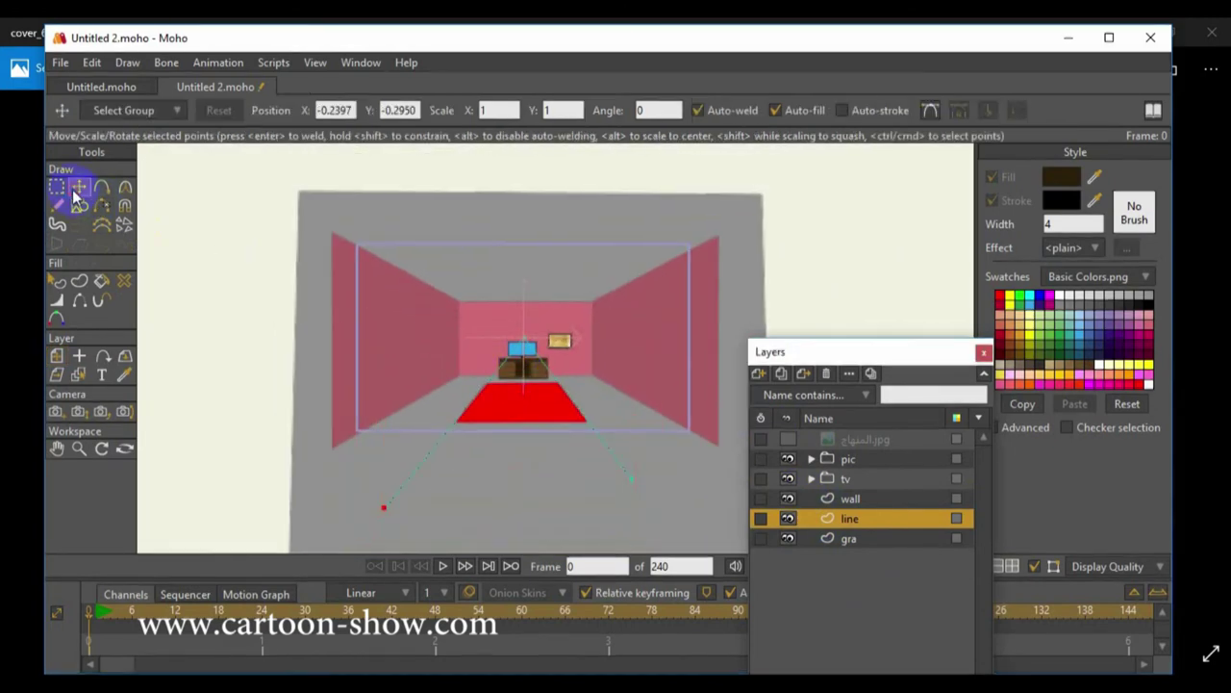
drag(718, 374, 763, 302)
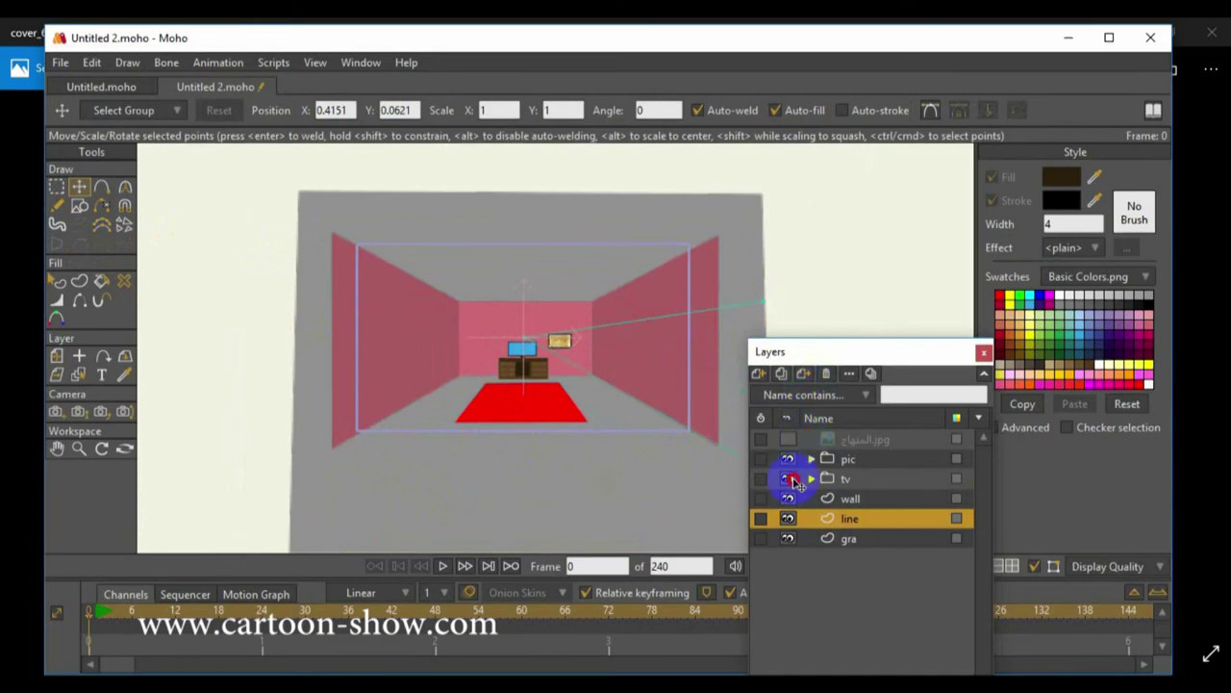
drag(767, 301, 765, 332)
Step: Create a vector layer named door and place it directly above the wall layer
scroll(679, 359, up, 5)
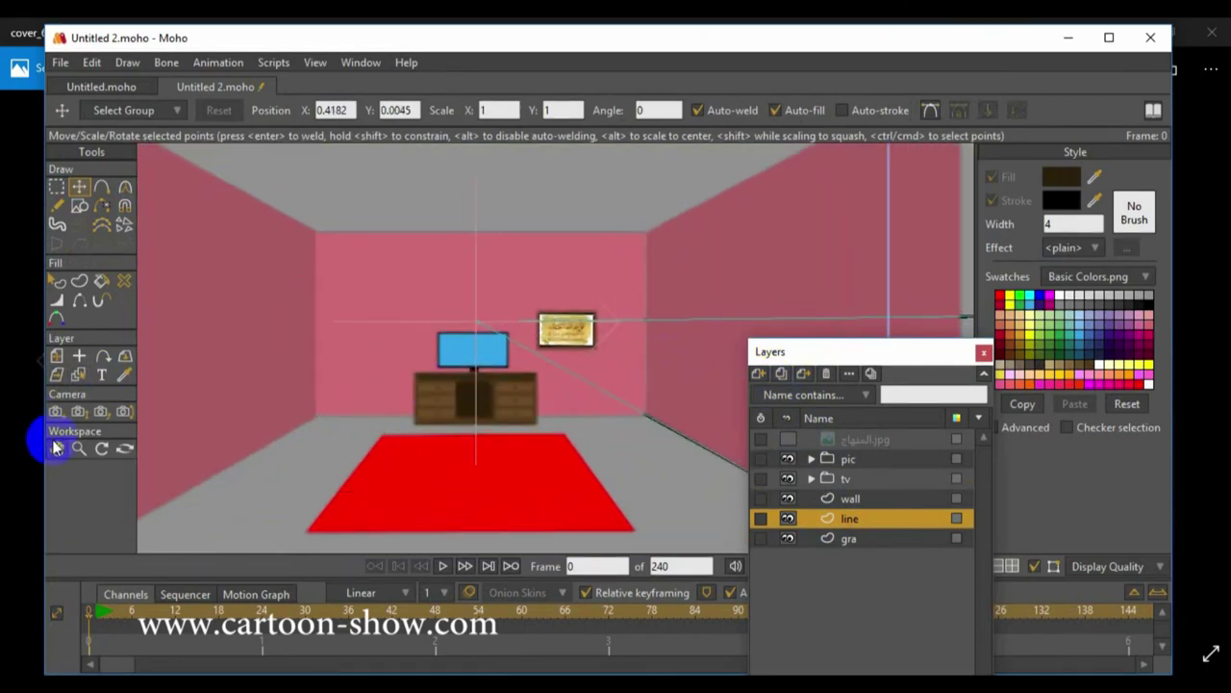
click(56, 448)
drag(464, 401, 248, 374)
scroll(349, 390, up, 3)
drag(398, 384, 380, 357)
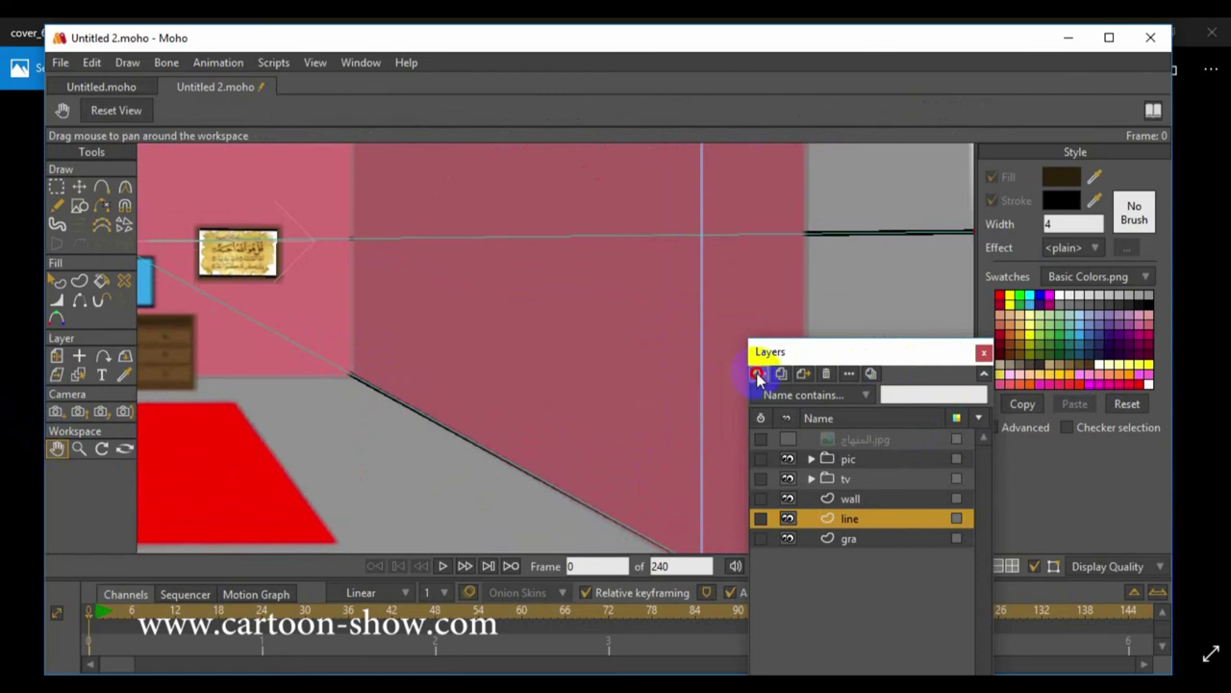
click(758, 377)
click(760, 385)
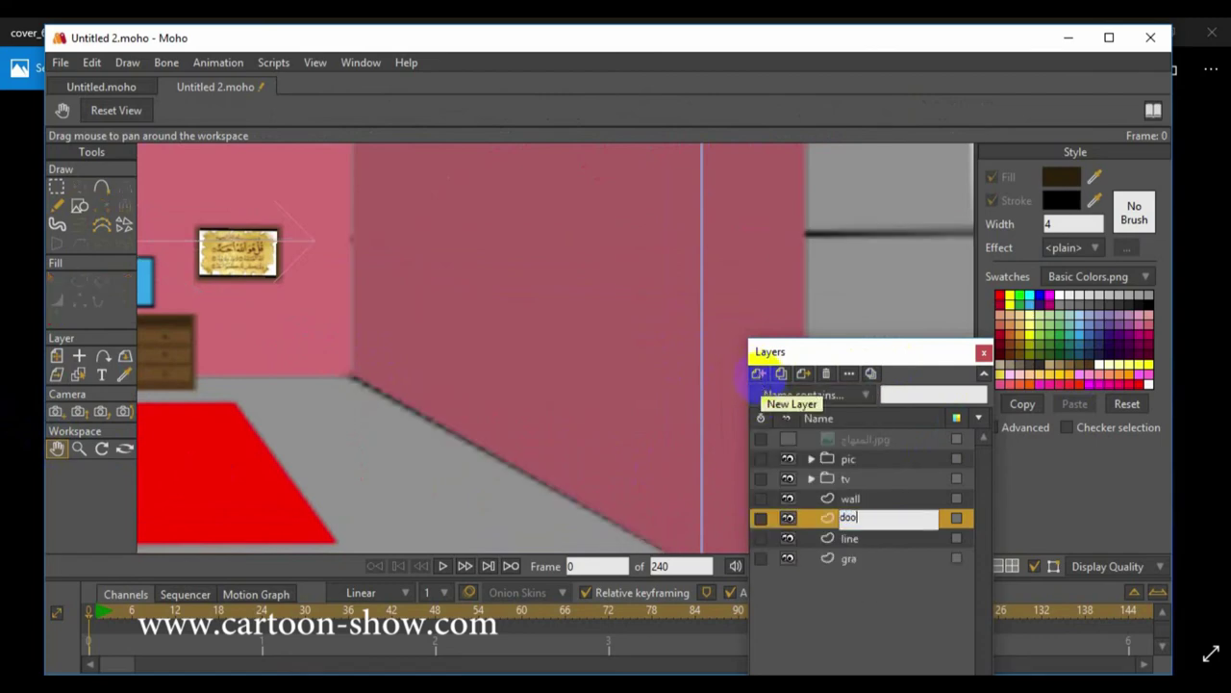
key(Return)
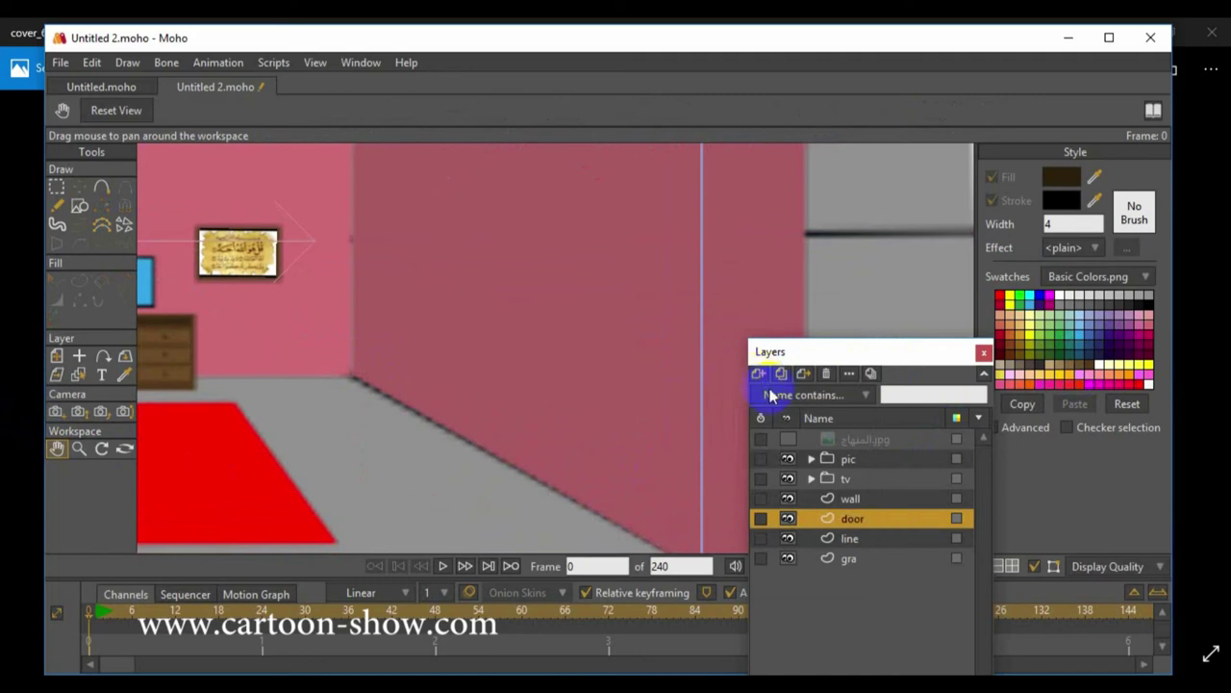
drag(841, 523, 843, 497)
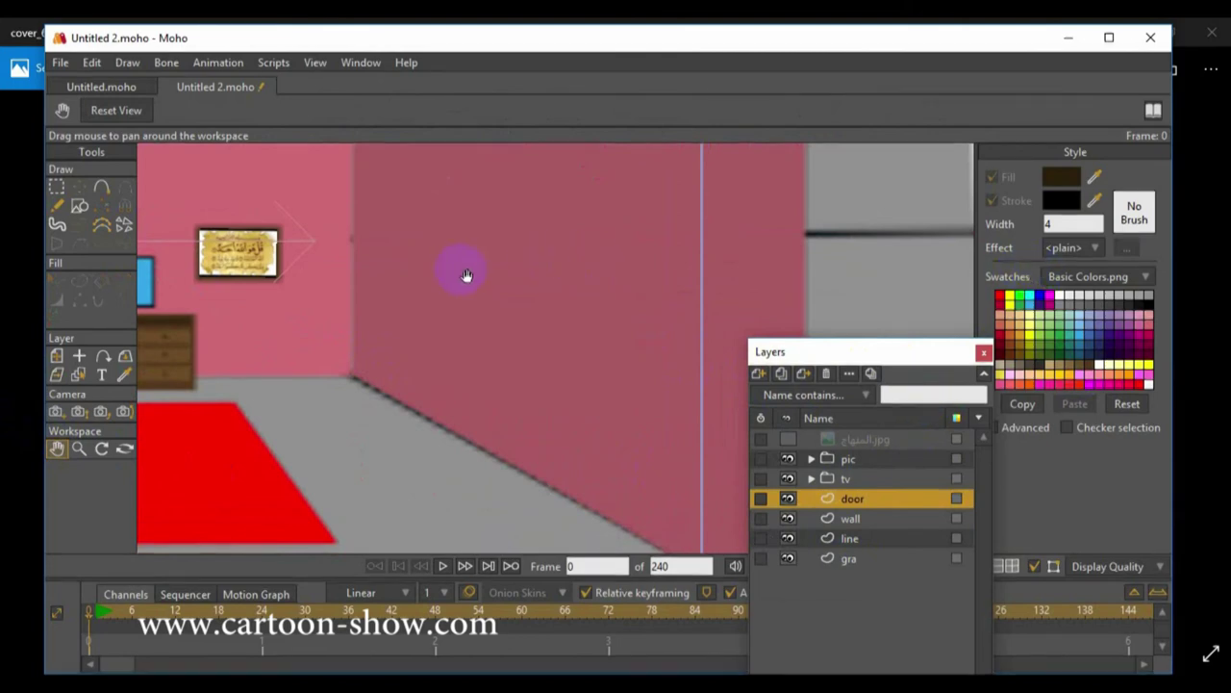
Step: Move the line layer above the door layer so the perspective guides lie over the walls
click(839, 536)
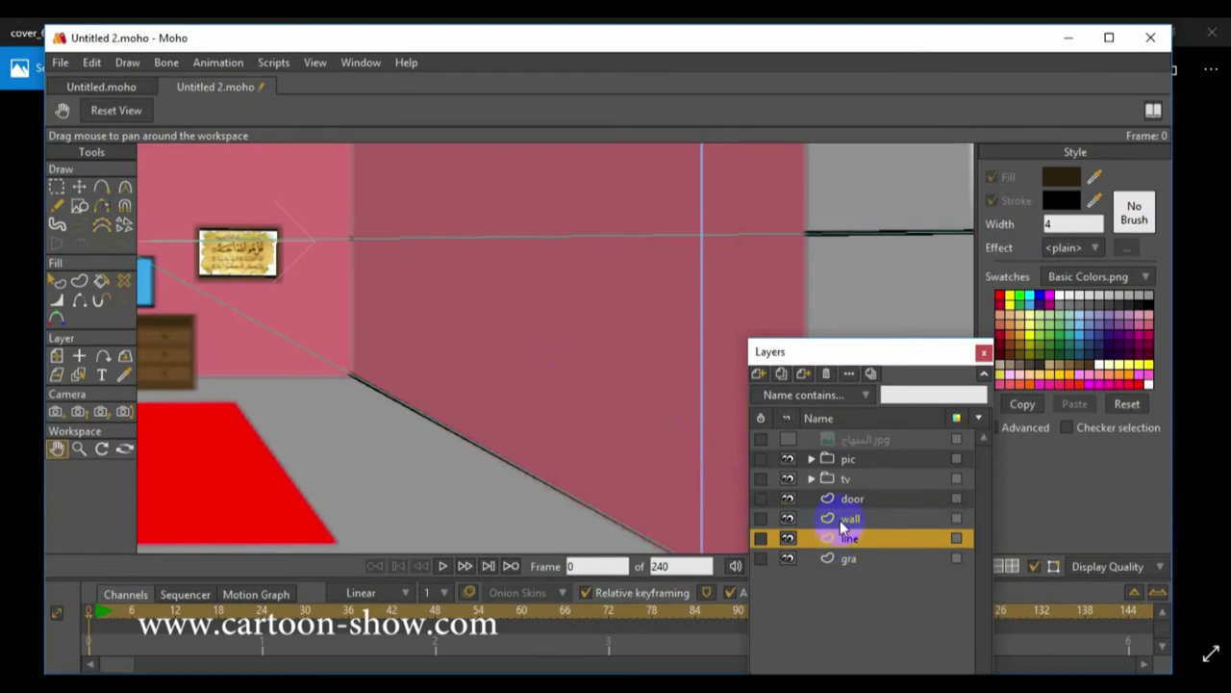
click(844, 500)
drag(839, 537, 844, 494)
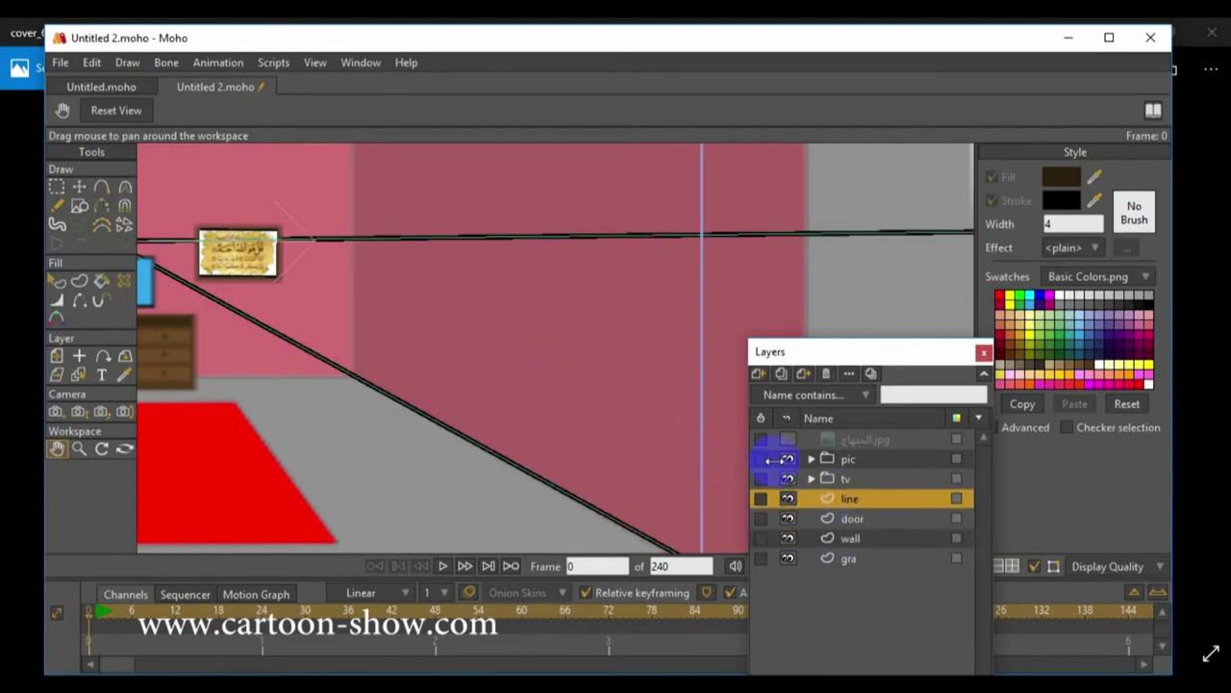
click(80, 206)
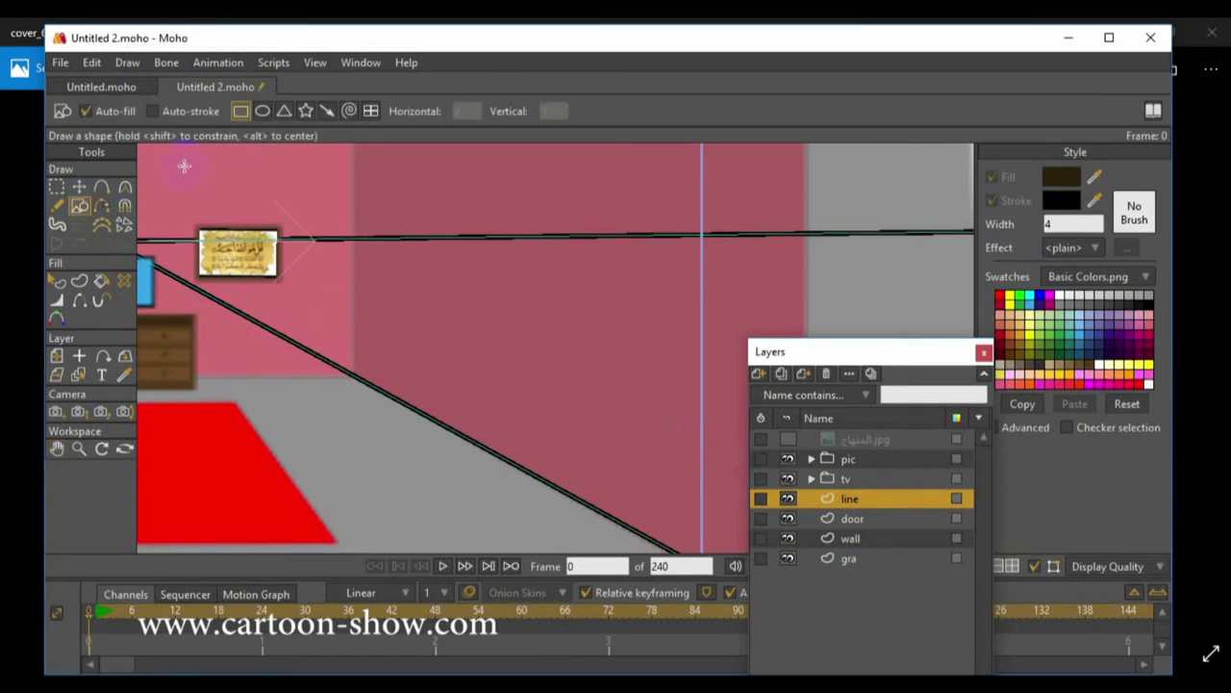
drag(416, 219, 505, 402)
key(ctrl+z)
Step: Draw a tall dark brown filled rectangle for the door on the right wall, on the door layer
click(780, 502)
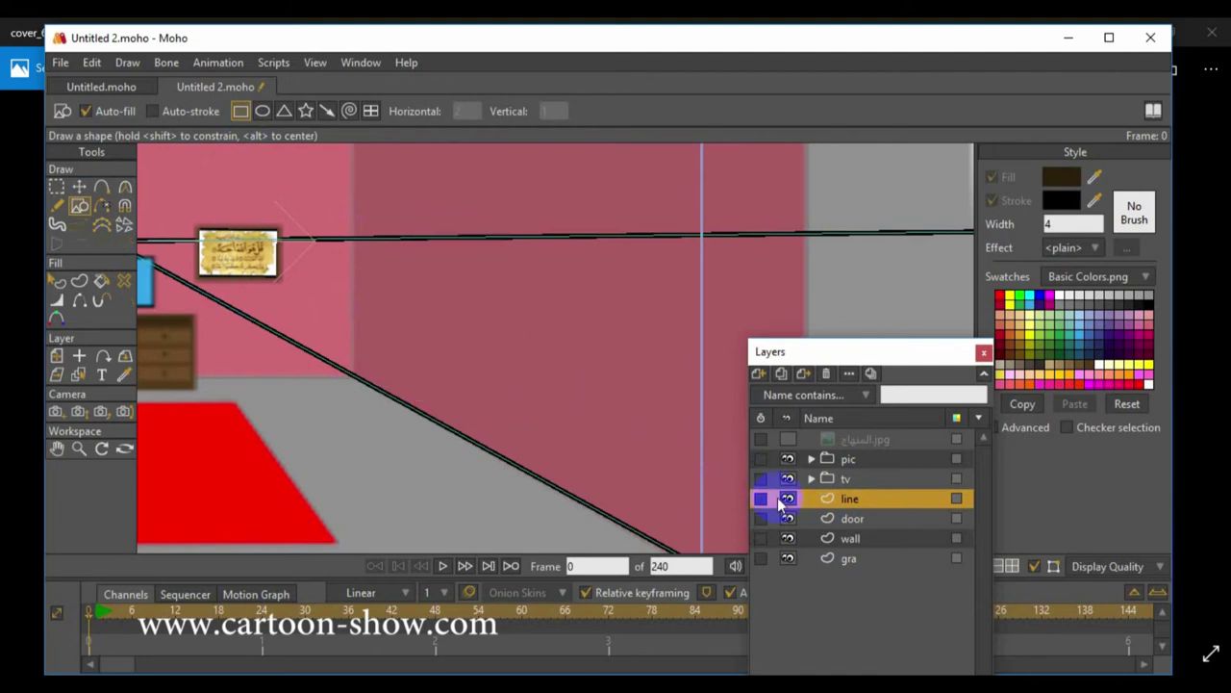
click(845, 519)
drag(417, 228, 516, 431)
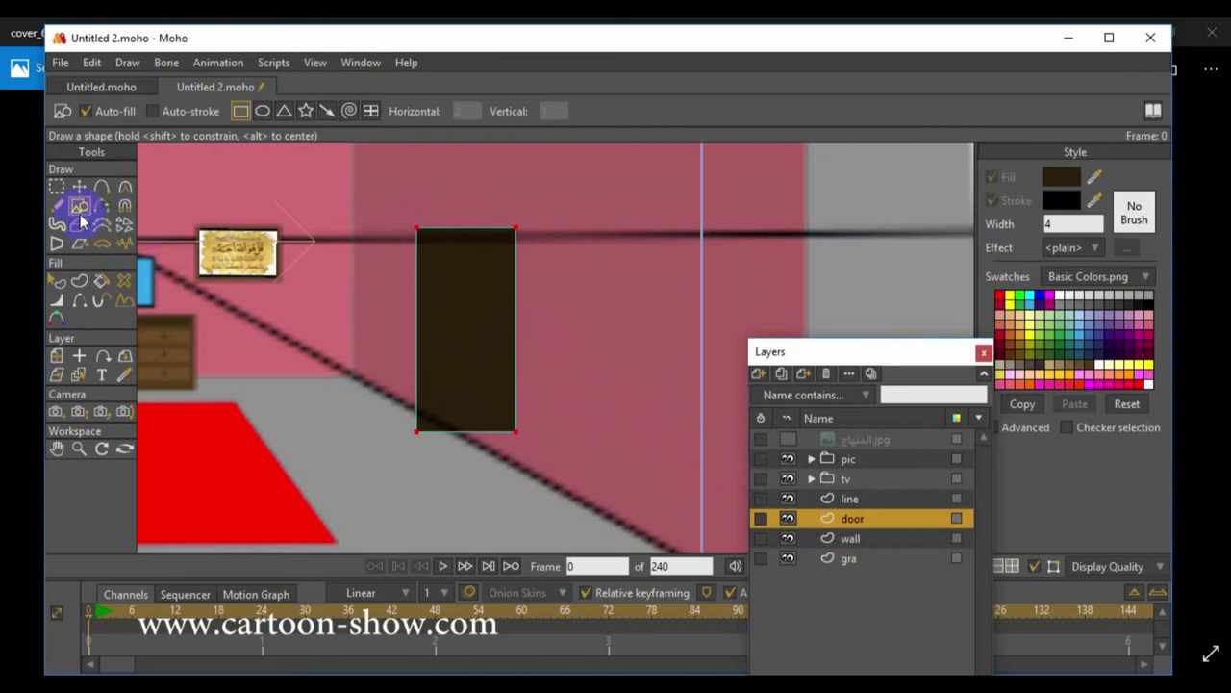
Step: Move the door rectangle's corners onto the perspective guides, slanting the lower edge along the floor line and aligning the upper edge with the upper guide
click(79, 188)
click(367, 443)
drag(427, 437, 425, 411)
drag(516, 432, 516, 463)
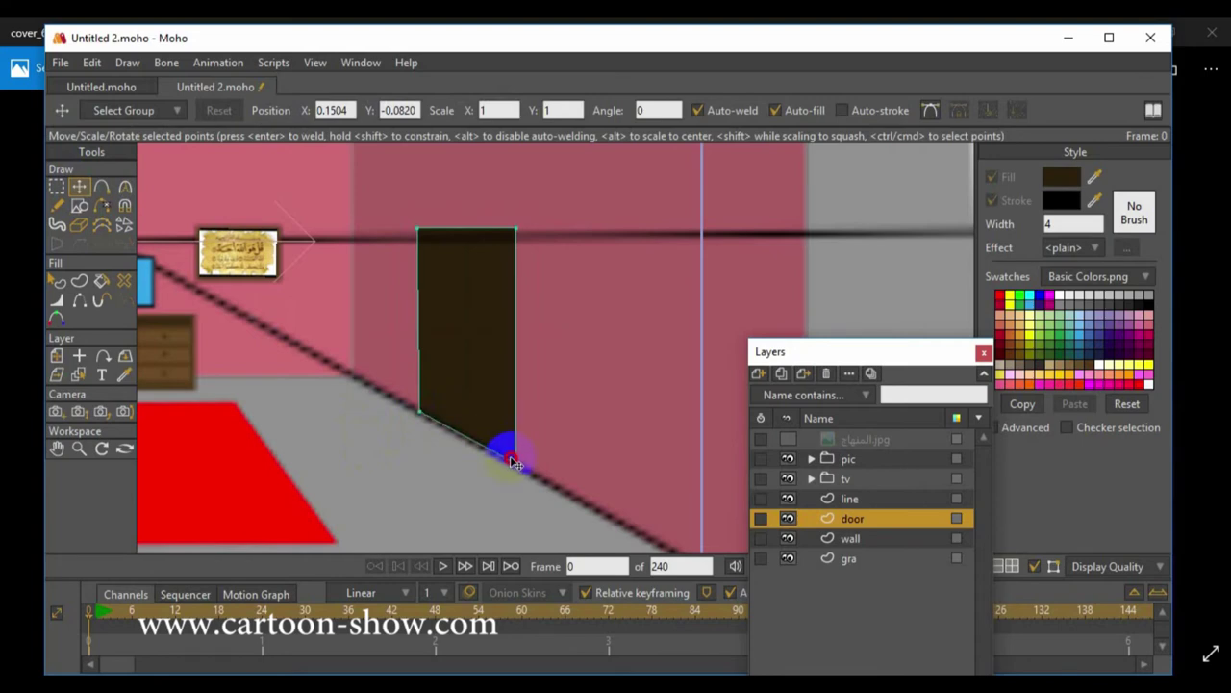
drag(513, 233, 520, 244)
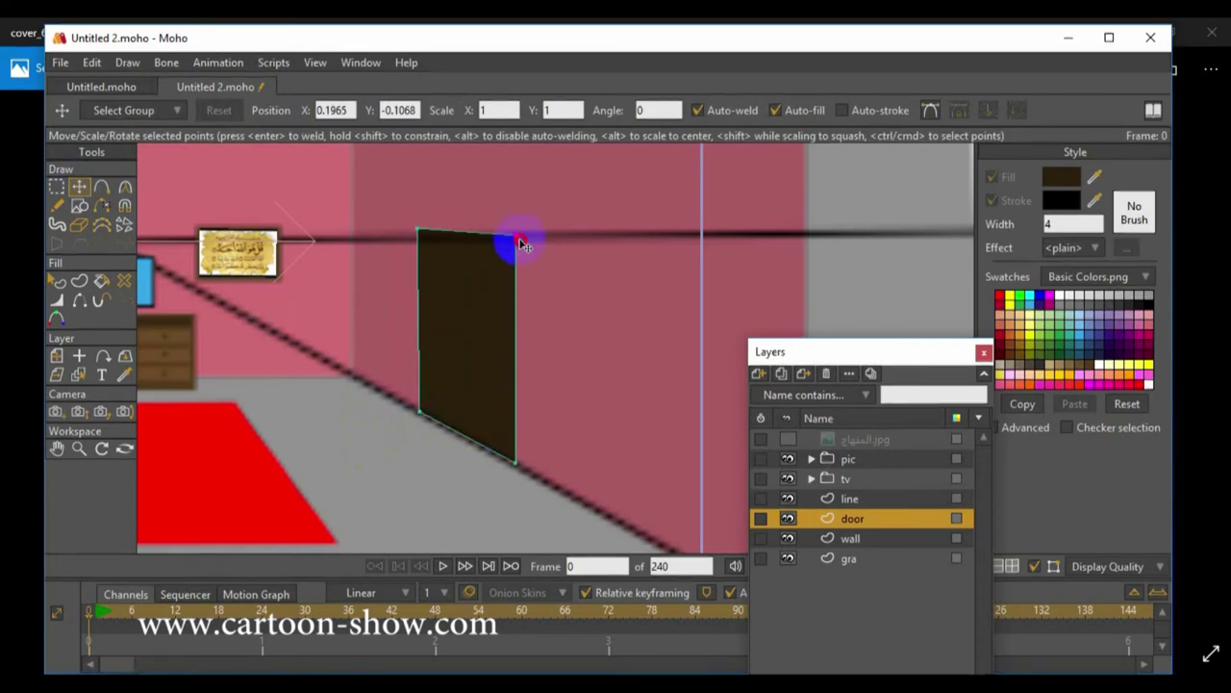
drag(426, 234, 427, 239)
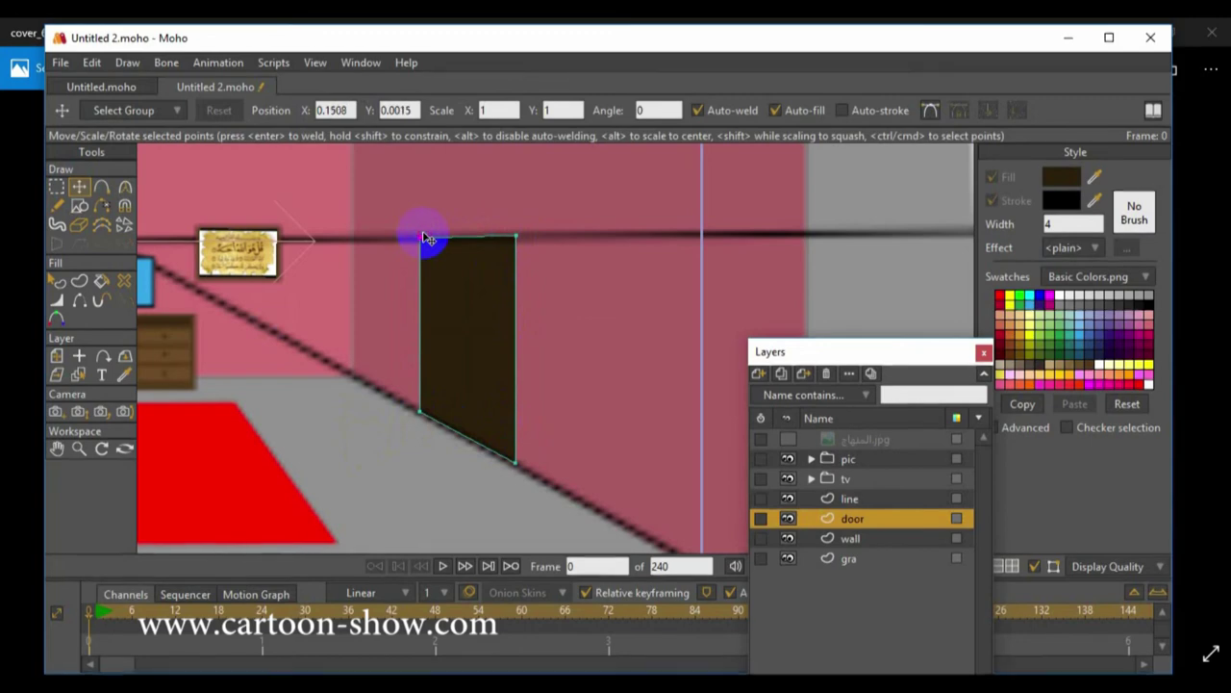
Step: Set the fill colour to a lighter brown for drawing the next door shape
scroll(335, 279, up, 1)
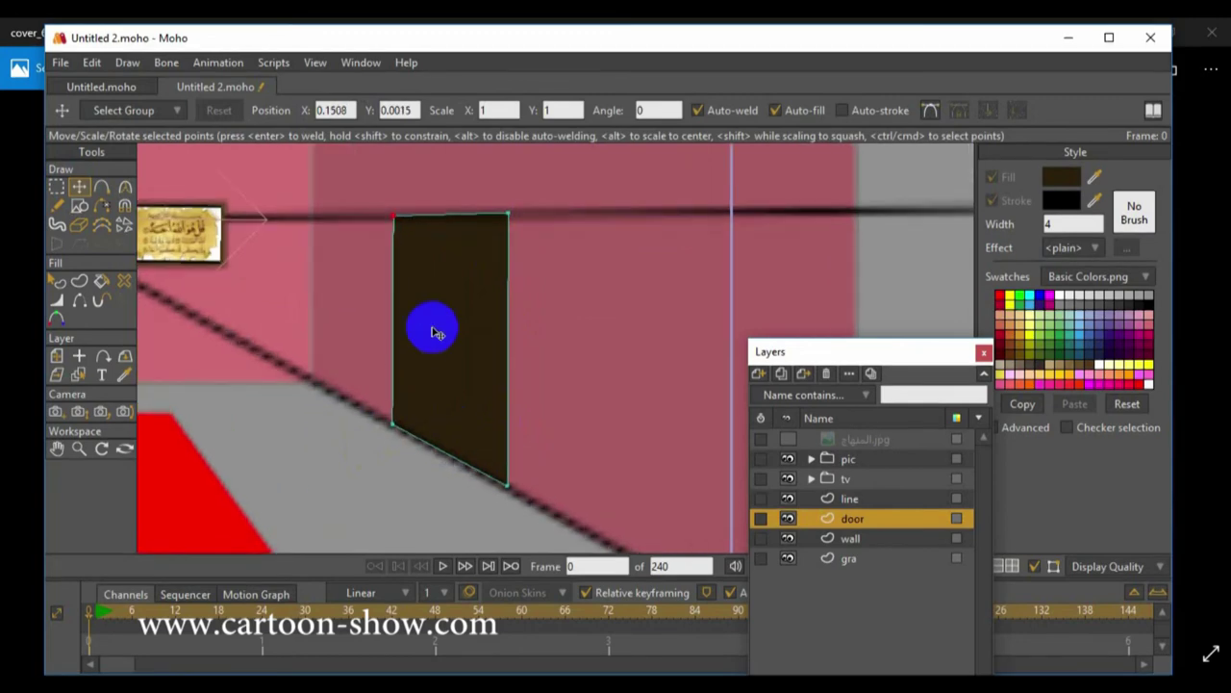
click(1061, 178)
click(897, 358)
click(1021, 448)
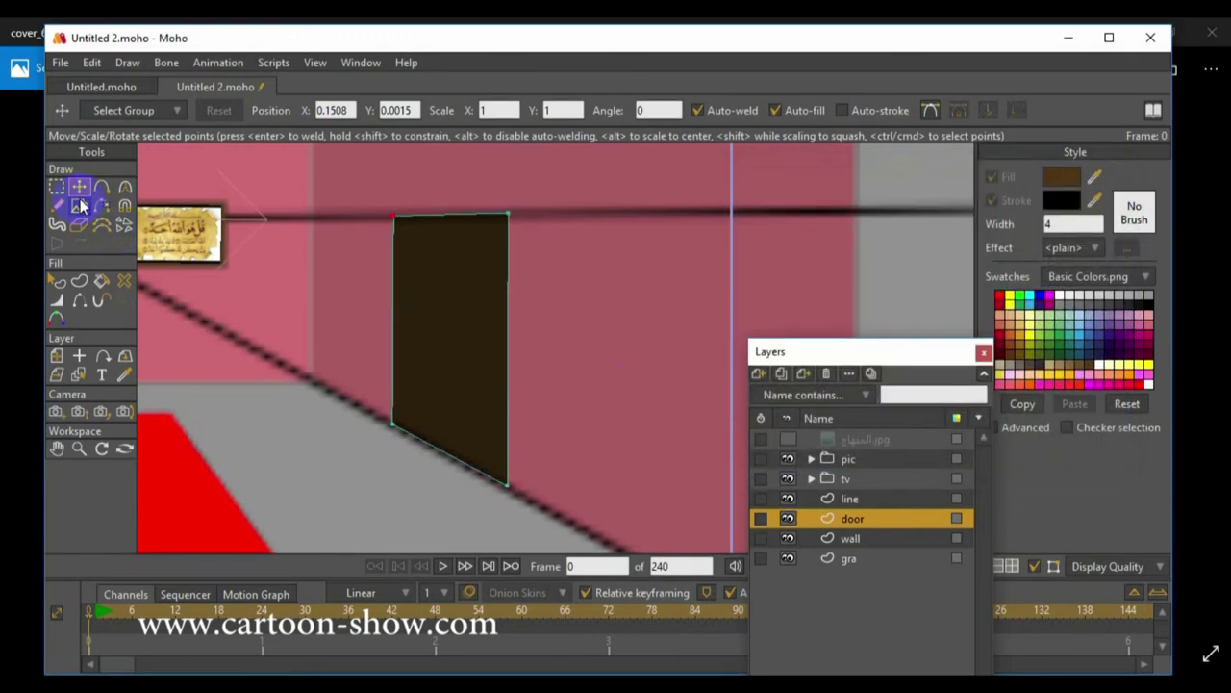
Step: Draw a lighter brown rectangle inside the door and move its corners to match the door's perspective slant
click(81, 206)
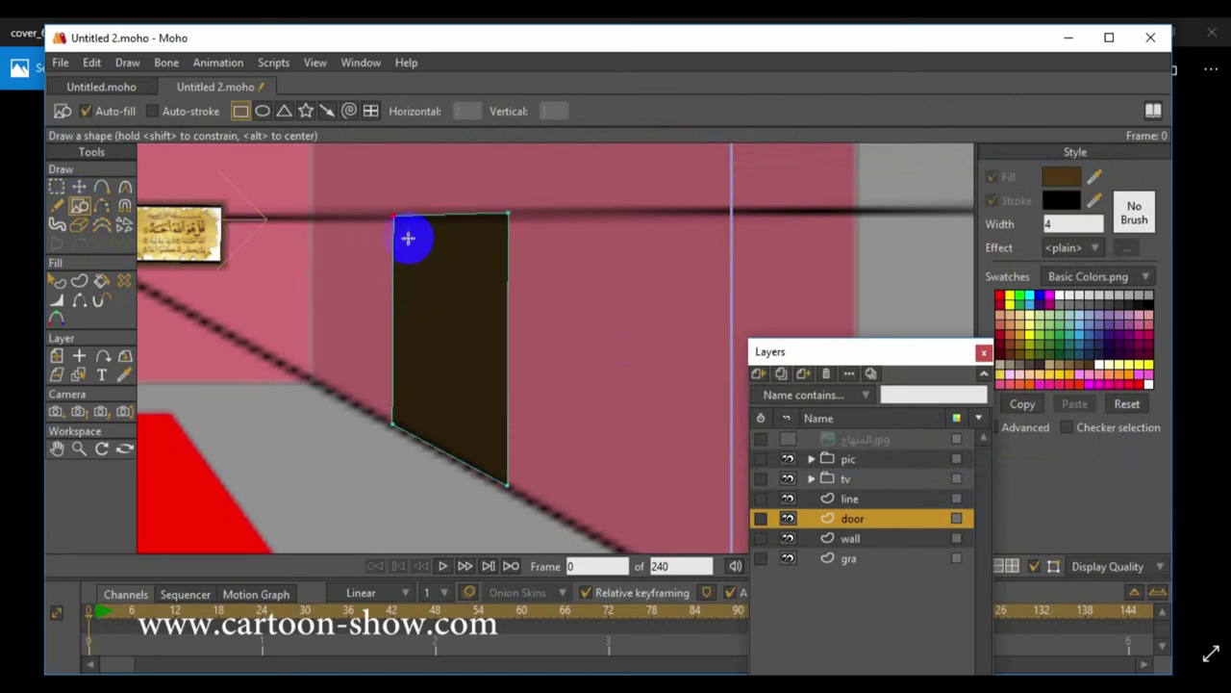
drag(405, 235, 492, 421)
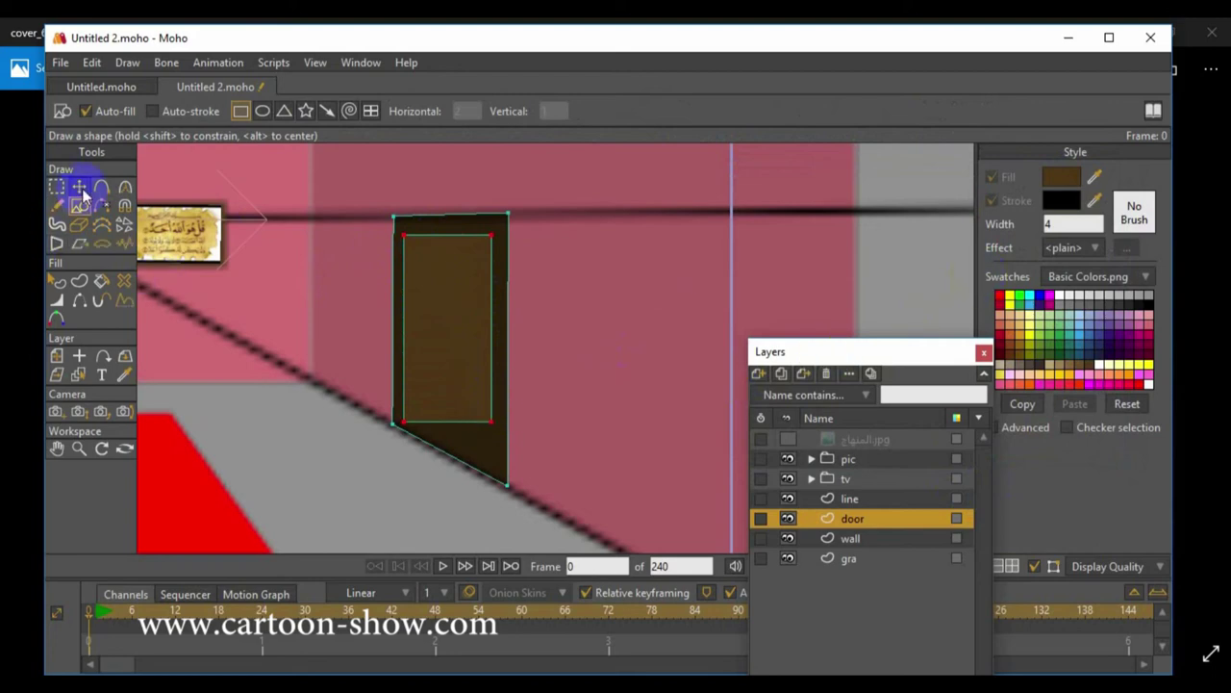
click(79, 186)
drag(492, 421, 492, 463)
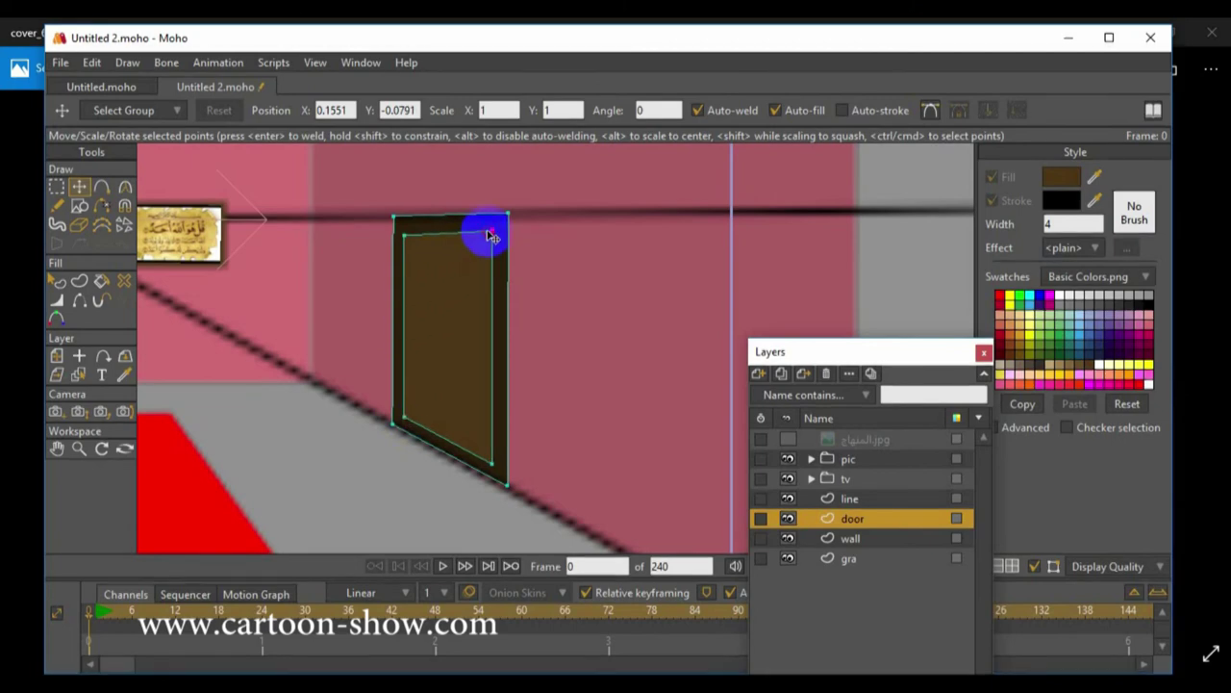
click(408, 236)
Step: Render the current frame to check how the door looks in the room, and close the preview
scroll(476, 303, down, 2)
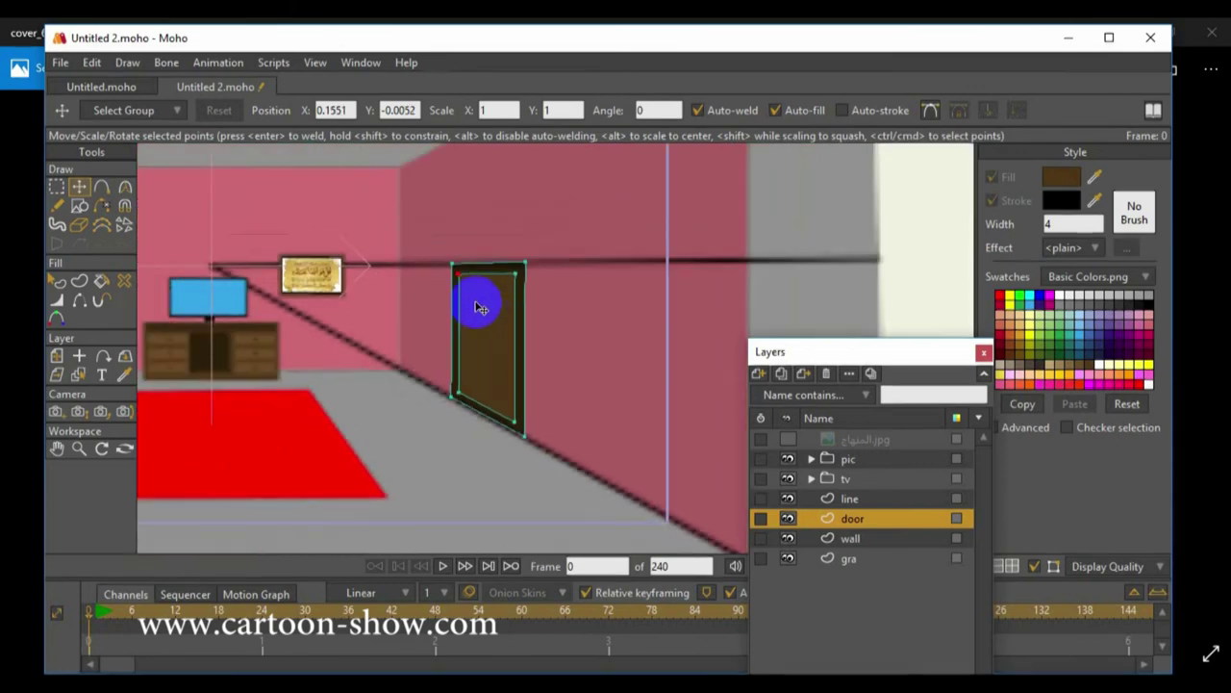
scroll(472, 335, down, 2)
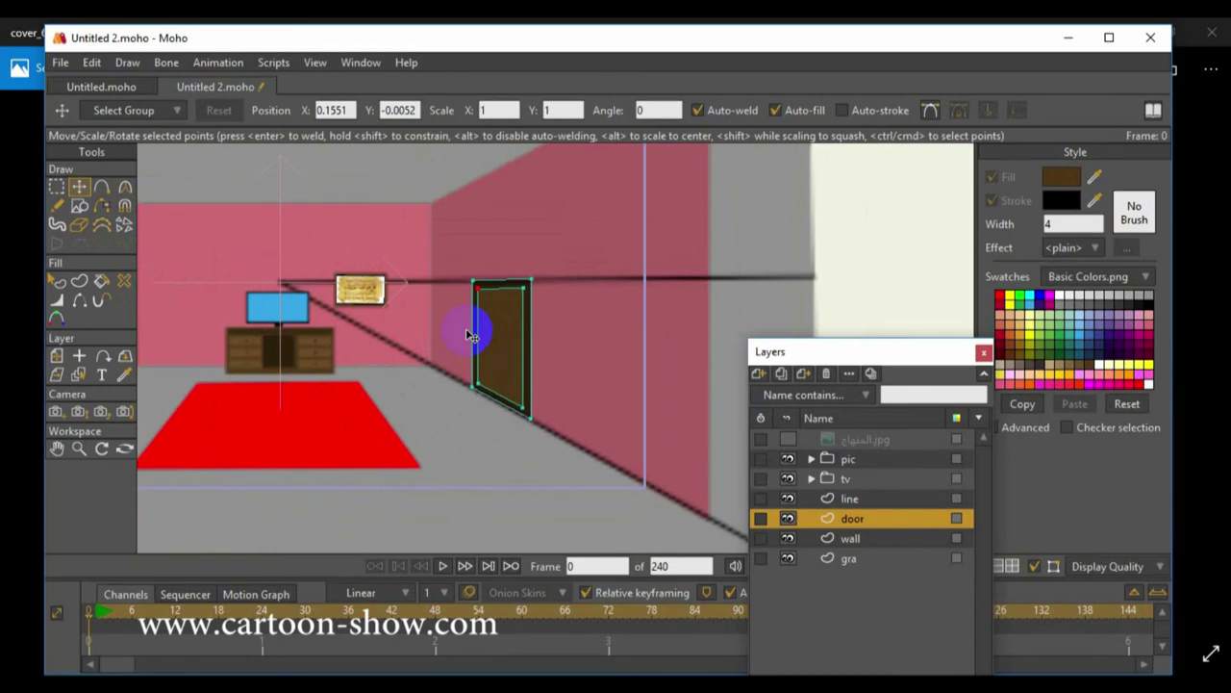
key(ctrl+r)
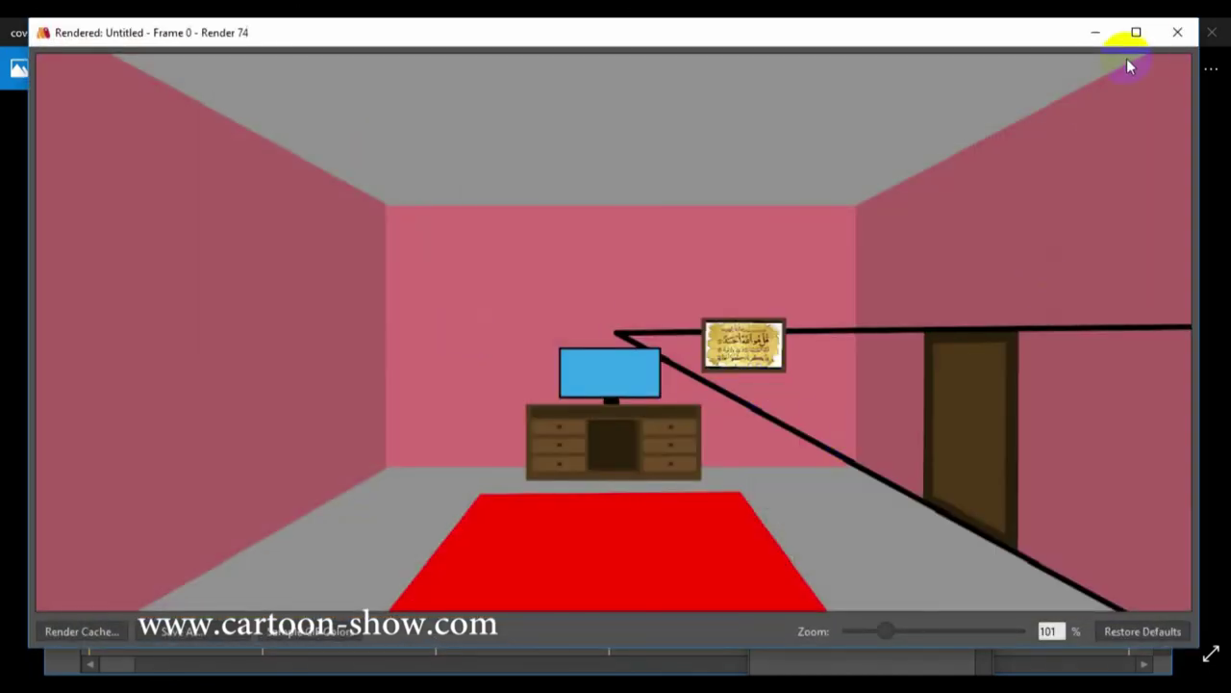
click(1177, 32)
Step: Narrow the door by shifting the right-hand points of both rectangles inward, and raise their lower corners to follow the floor guide
scroll(679, 338, up, 4)
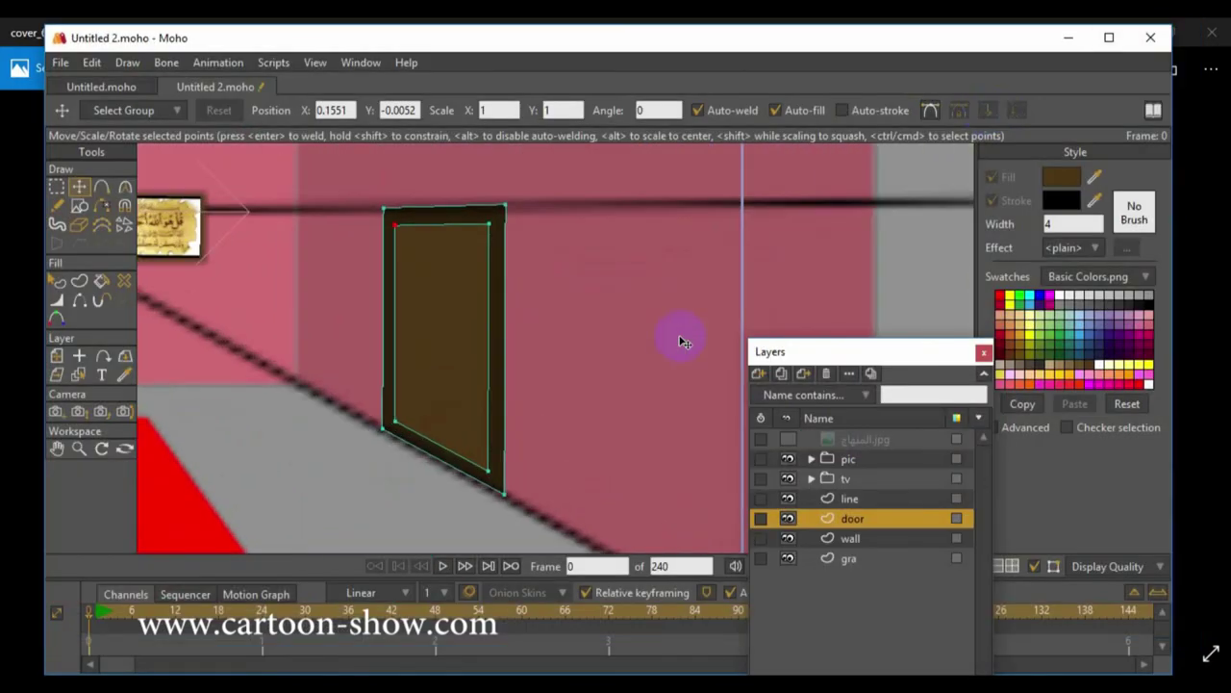
click(59, 187)
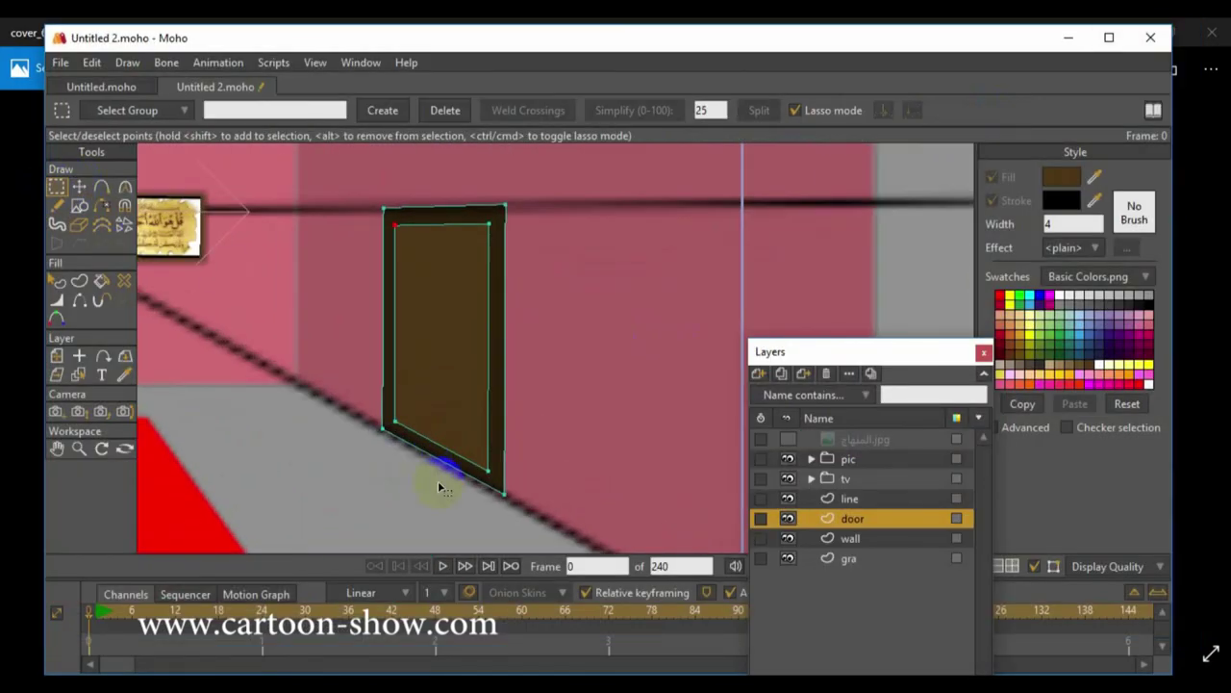
mouse_move(466, 495)
mouse_down()
mouse_move(470, 310)
mouse_move(498, 184)
mouse_up()
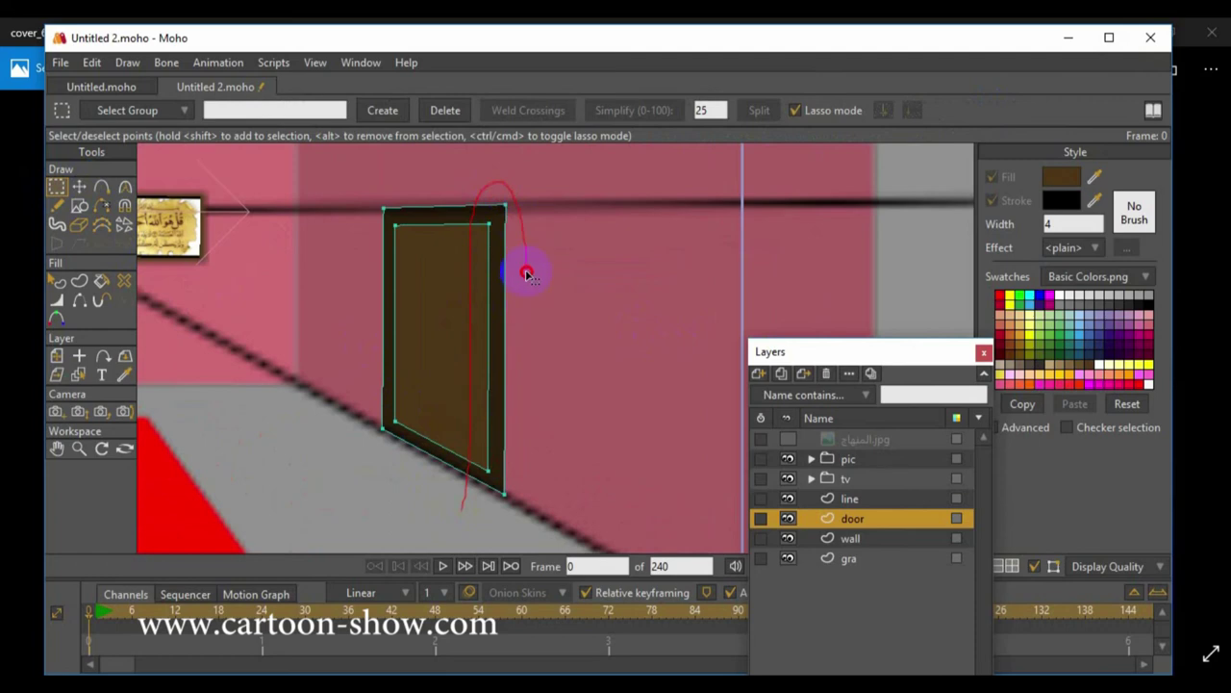
drag(435, 474, 445, 483)
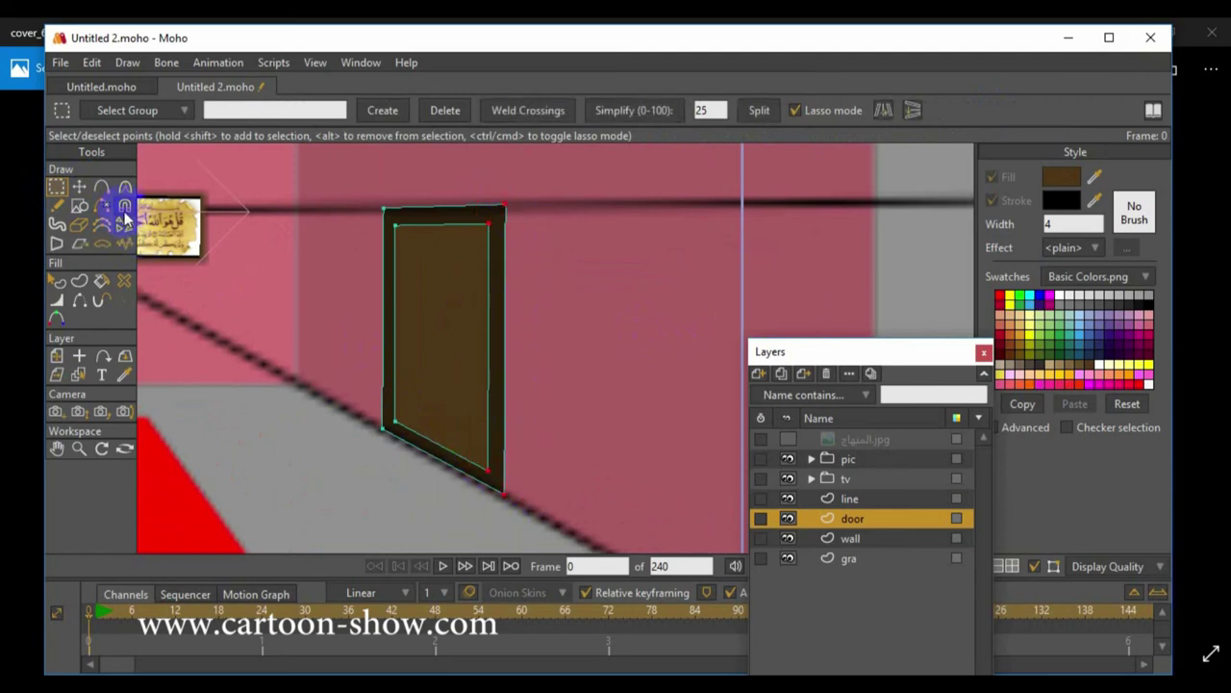
click(79, 187)
drag(500, 349, 463, 339)
click(338, 450)
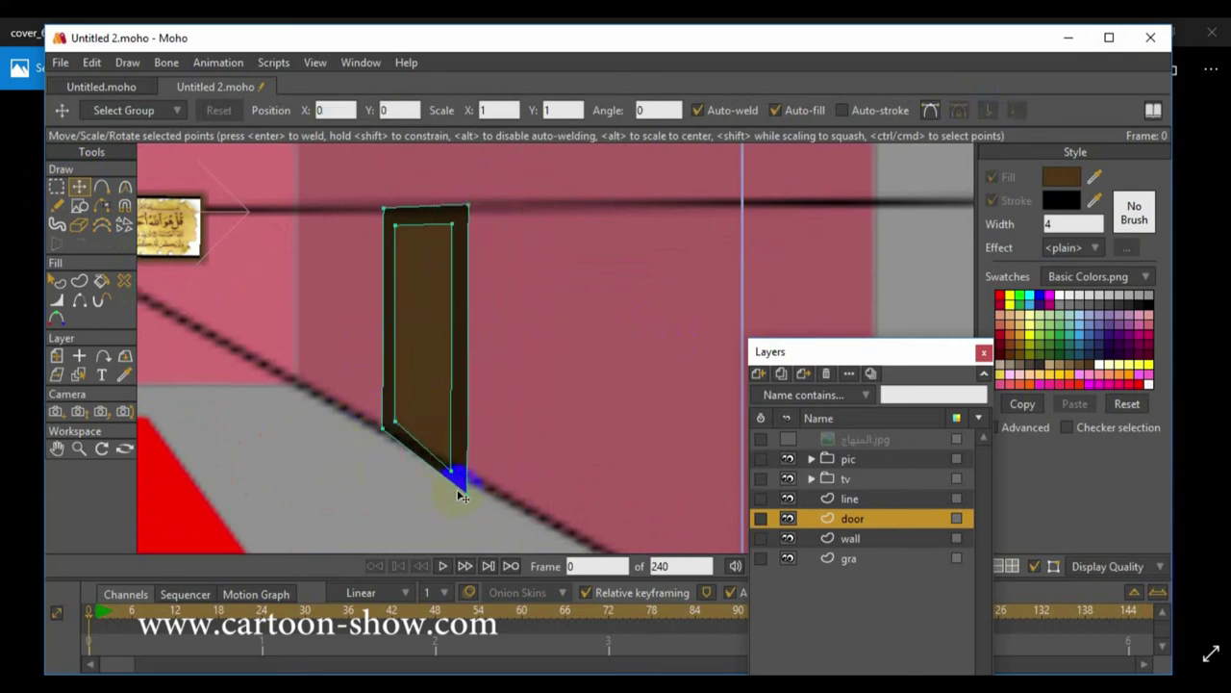
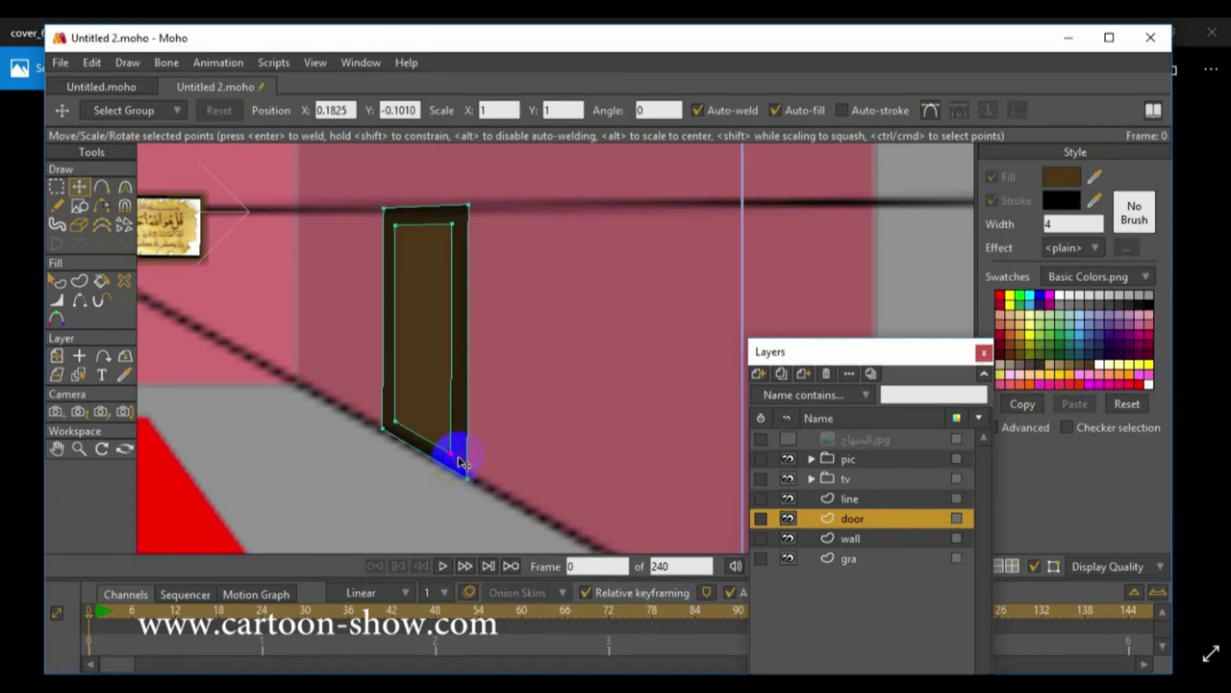
drag(459, 458, 454, 453)
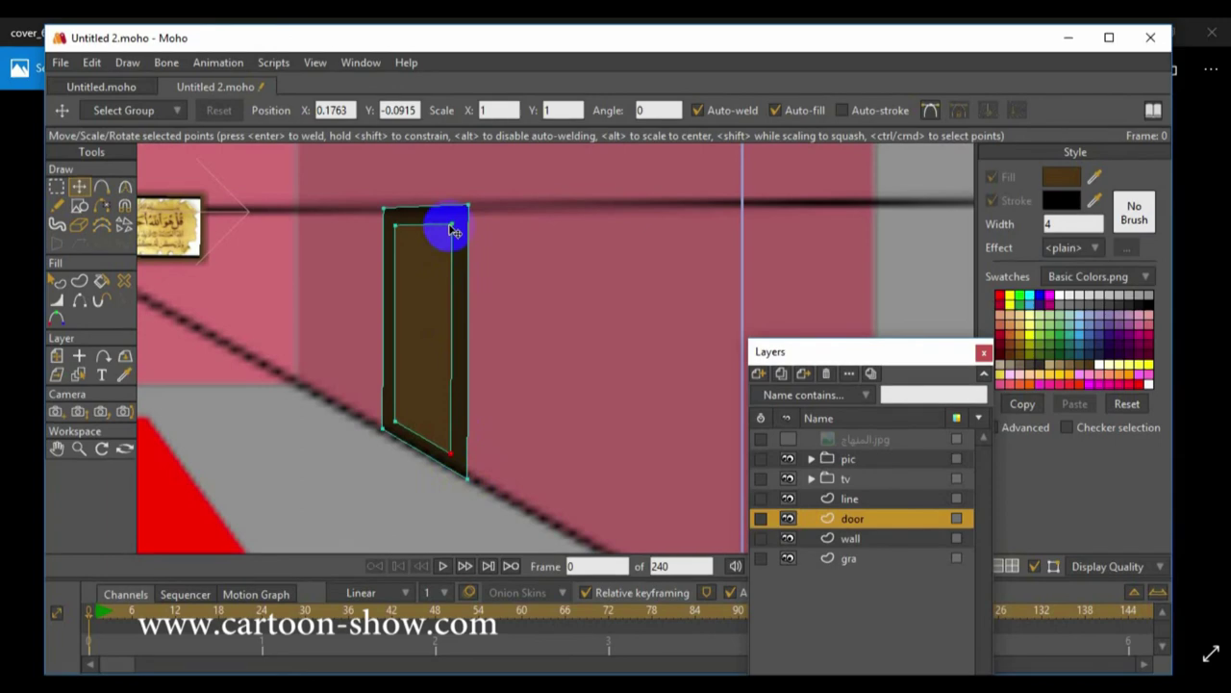
scroll(407, 295, down, 3)
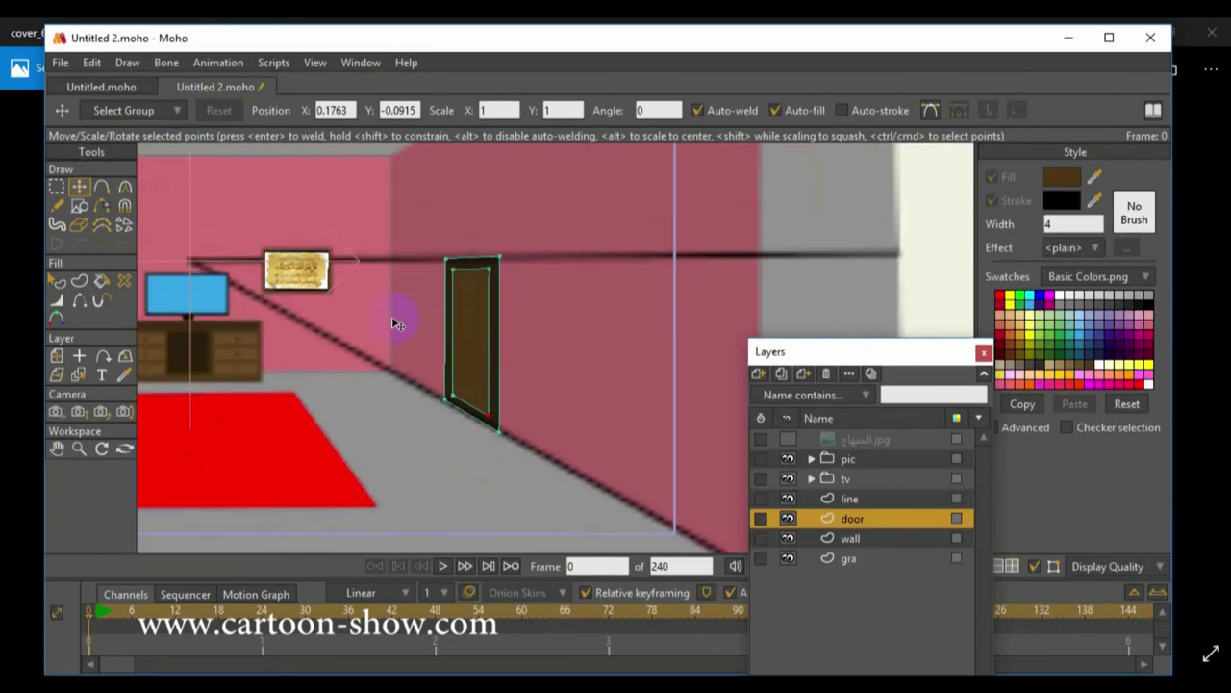
Step: Draw a small circular doorknob on the right side of the door panel, filled with the frame's dark brown
scroll(356, 407, up, 3)
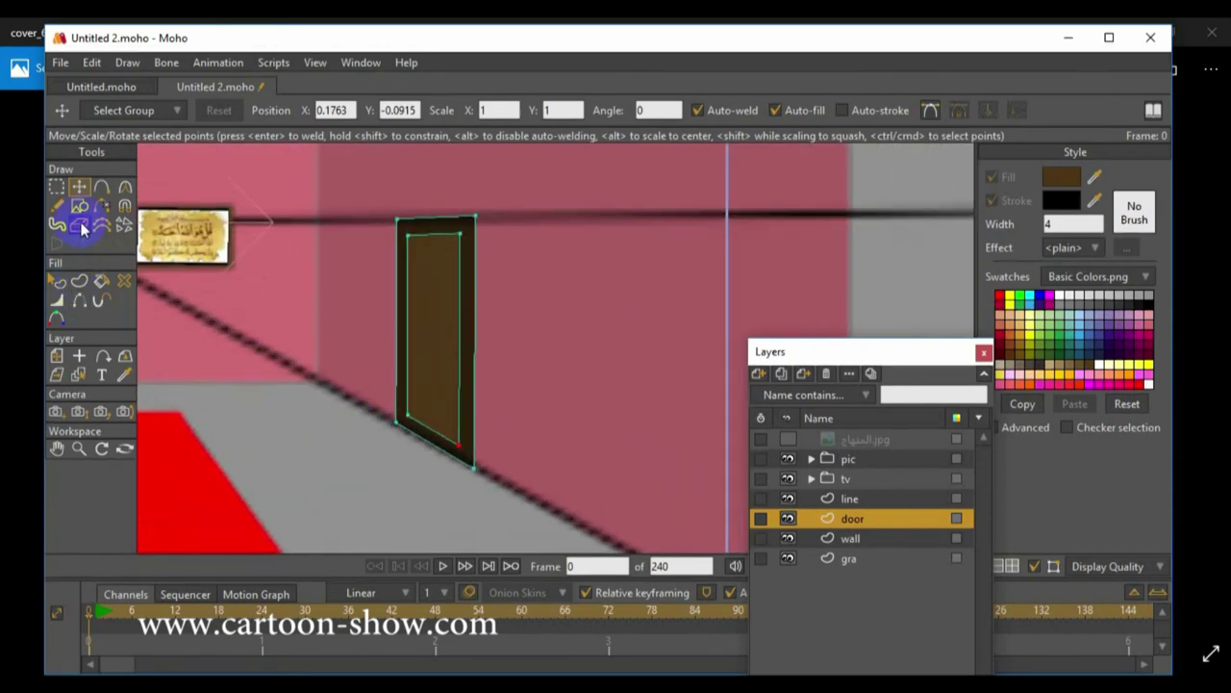
click(79, 205)
click(262, 112)
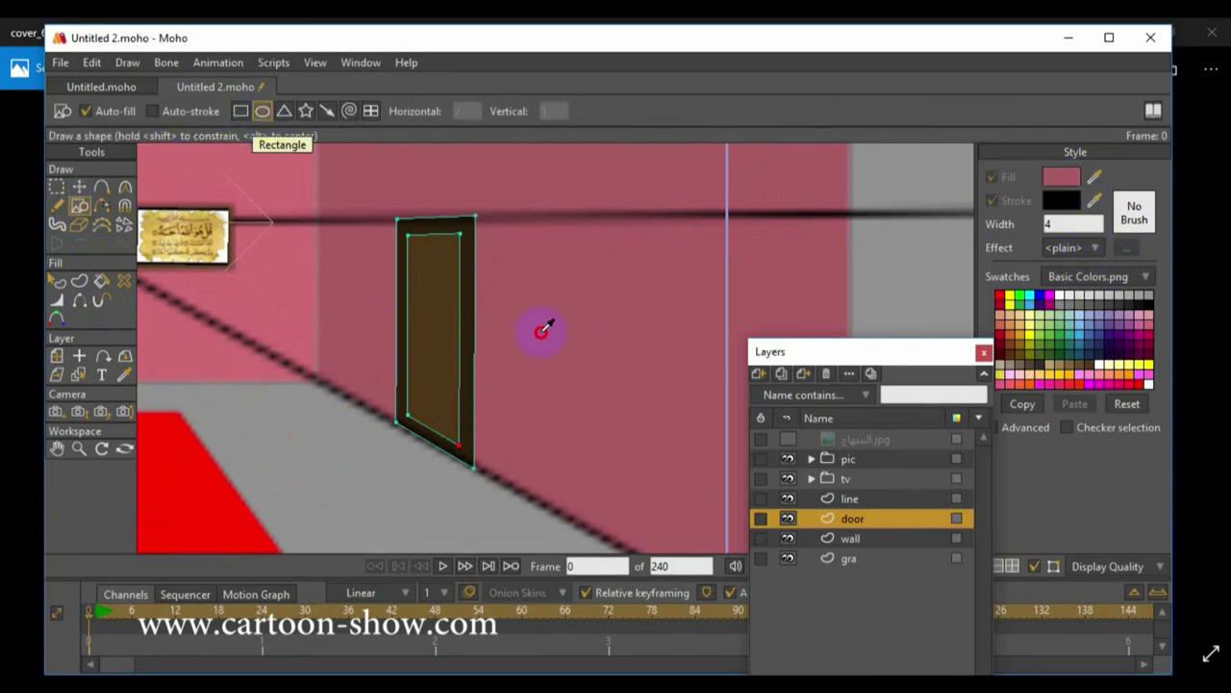
click(486, 355)
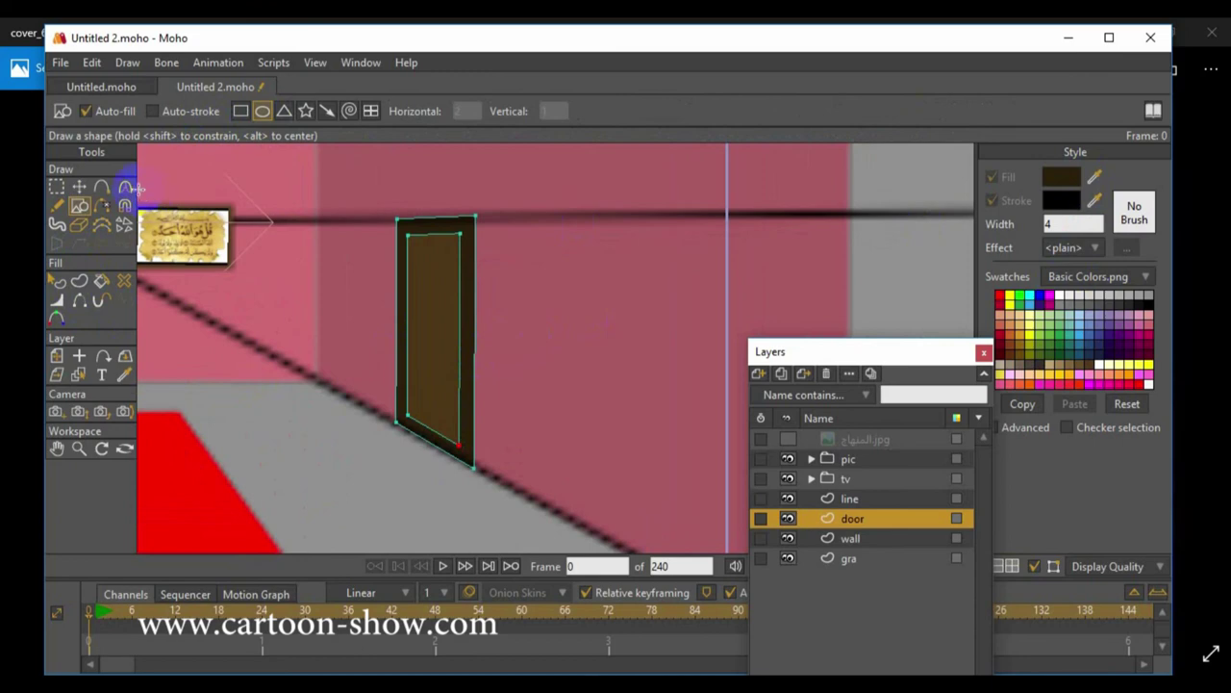
click(444, 353)
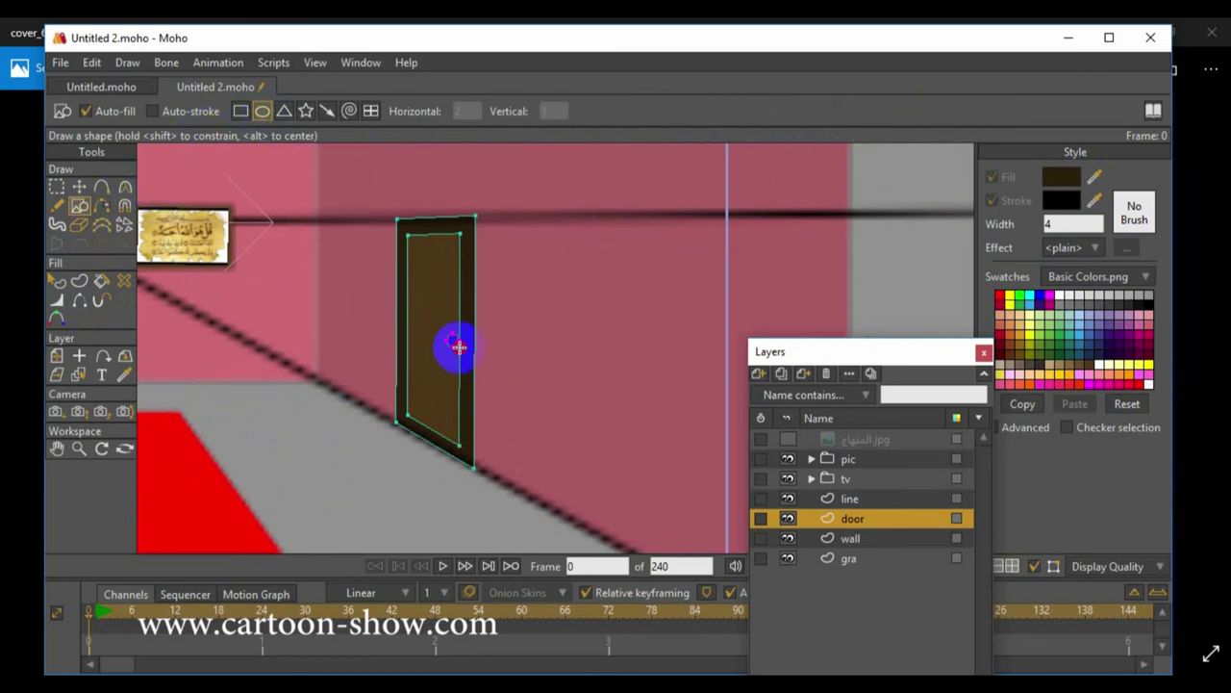
drag(460, 347, 459, 347)
click(79, 190)
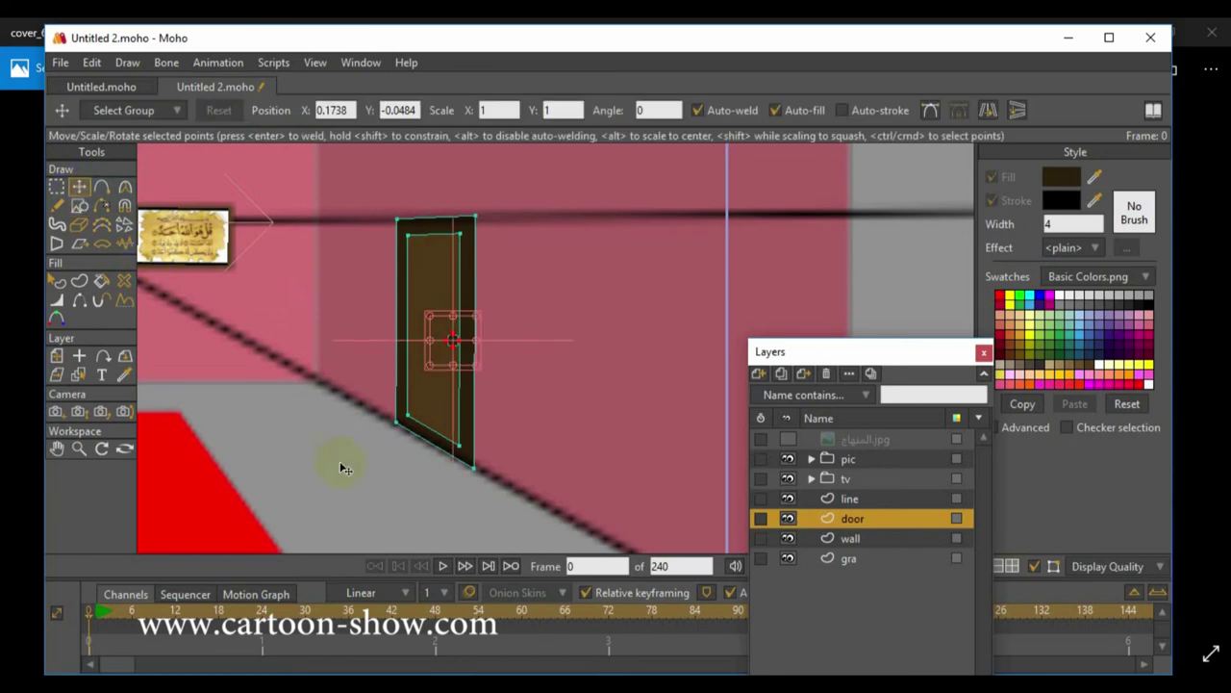
click(430, 398)
click(792, 220)
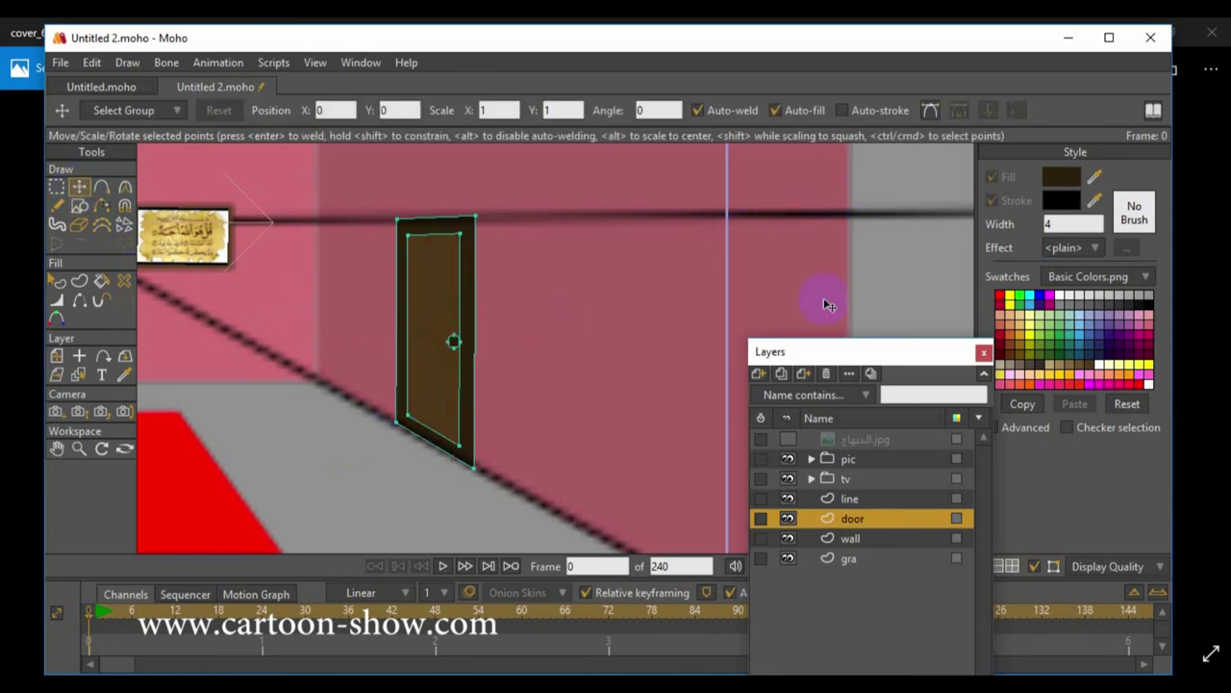
Step: Hide the line layer with the perspective guides and check the whole room
click(789, 500)
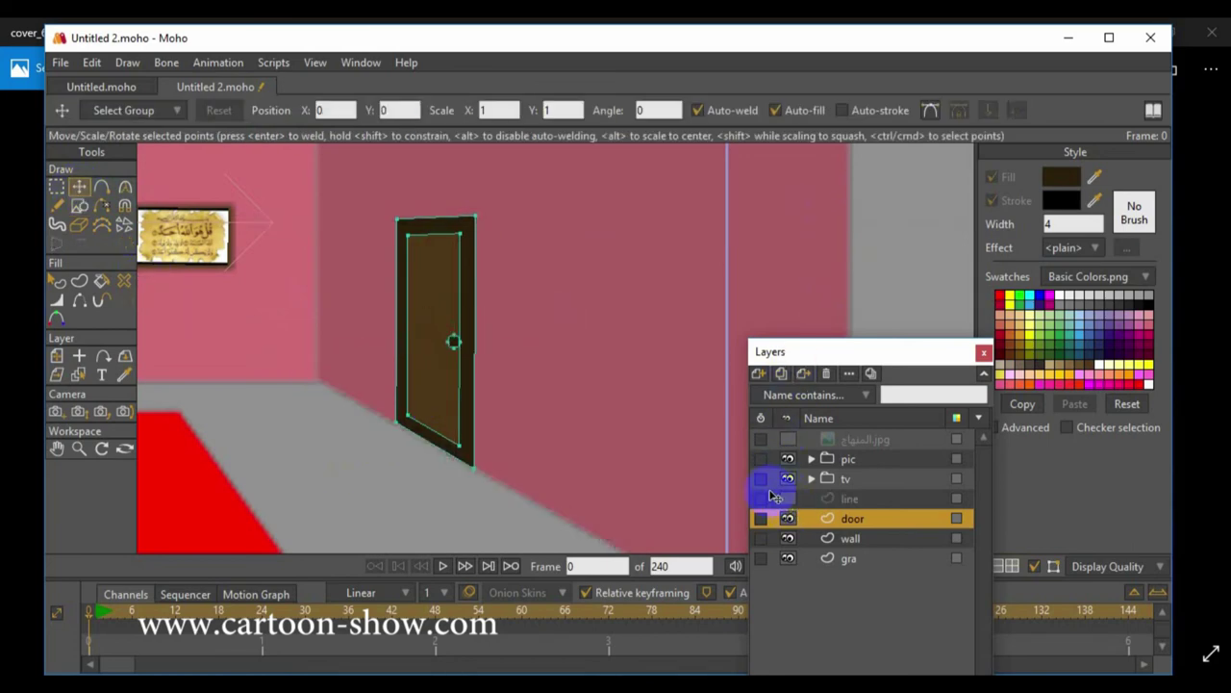
scroll(495, 438, down, 6)
scroll(496, 438, down, 2)
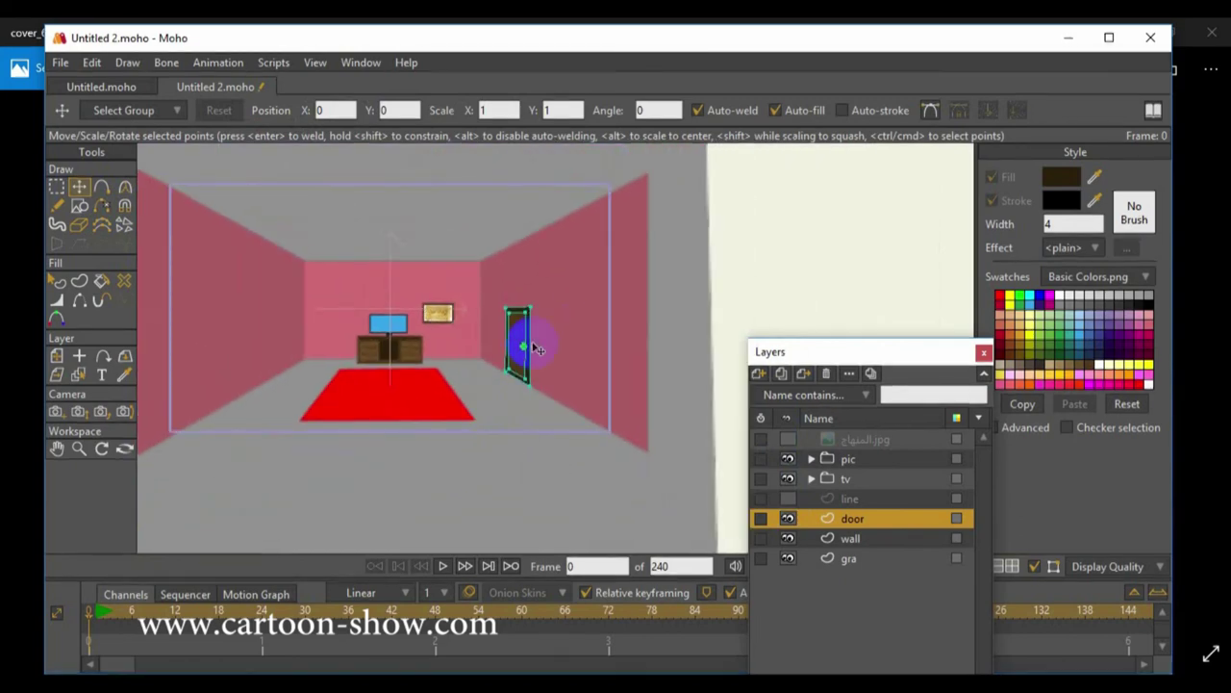
scroll(465, 409, up, 3)
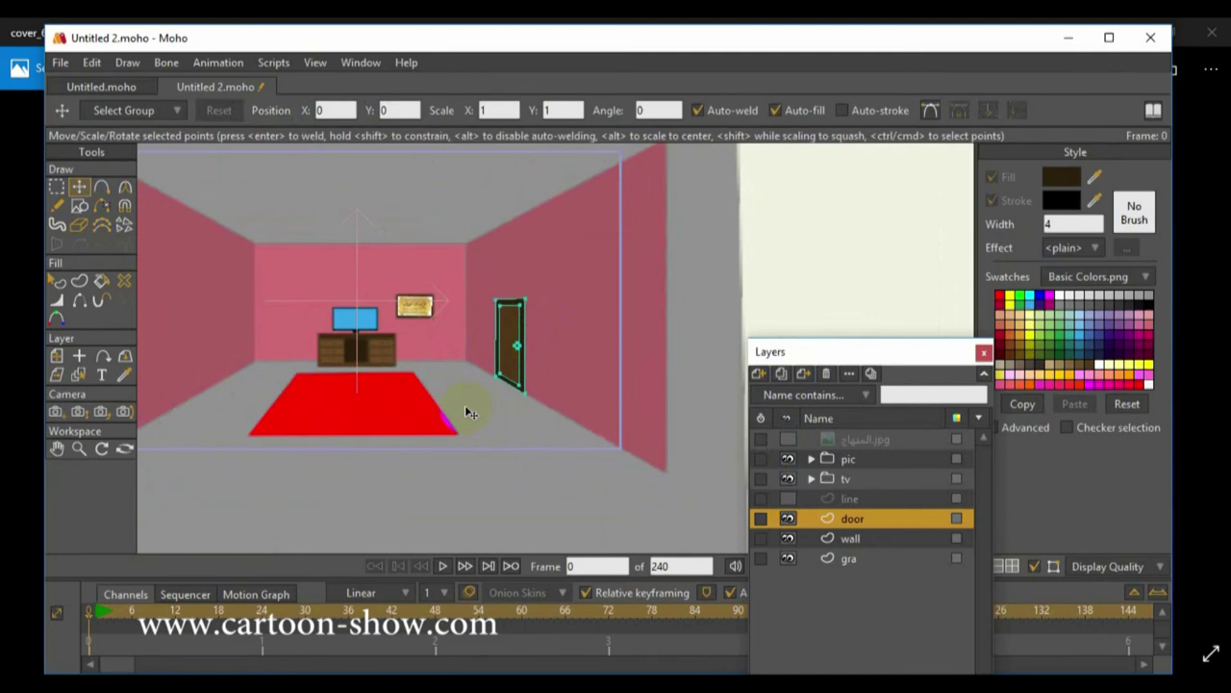
scroll(466, 411, down, 1)
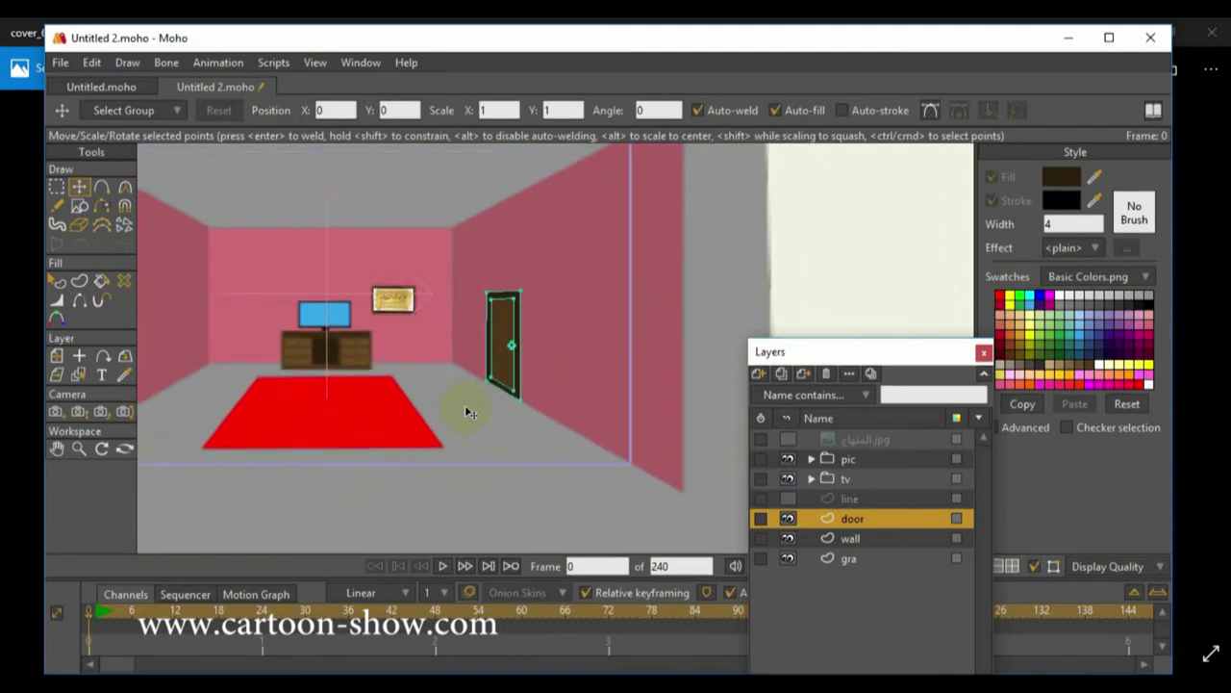
scroll(466, 412, down, 2)
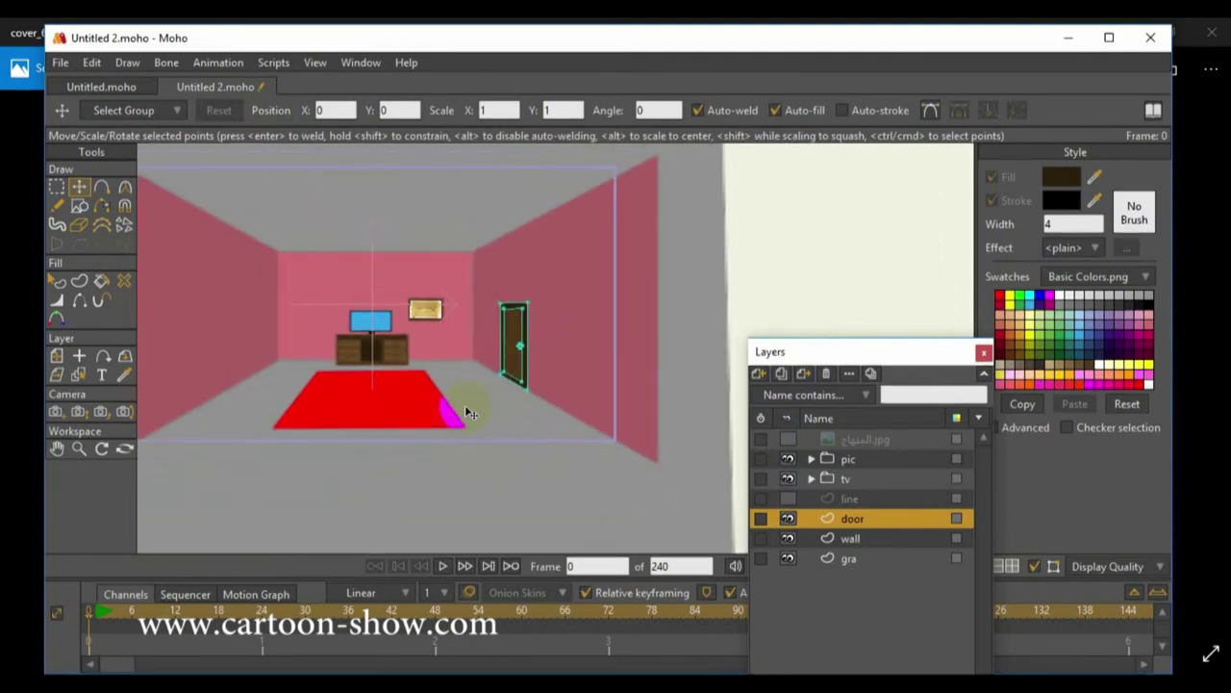
click(56, 452)
drag(171, 427, 314, 420)
scroll(297, 442, up, 3)
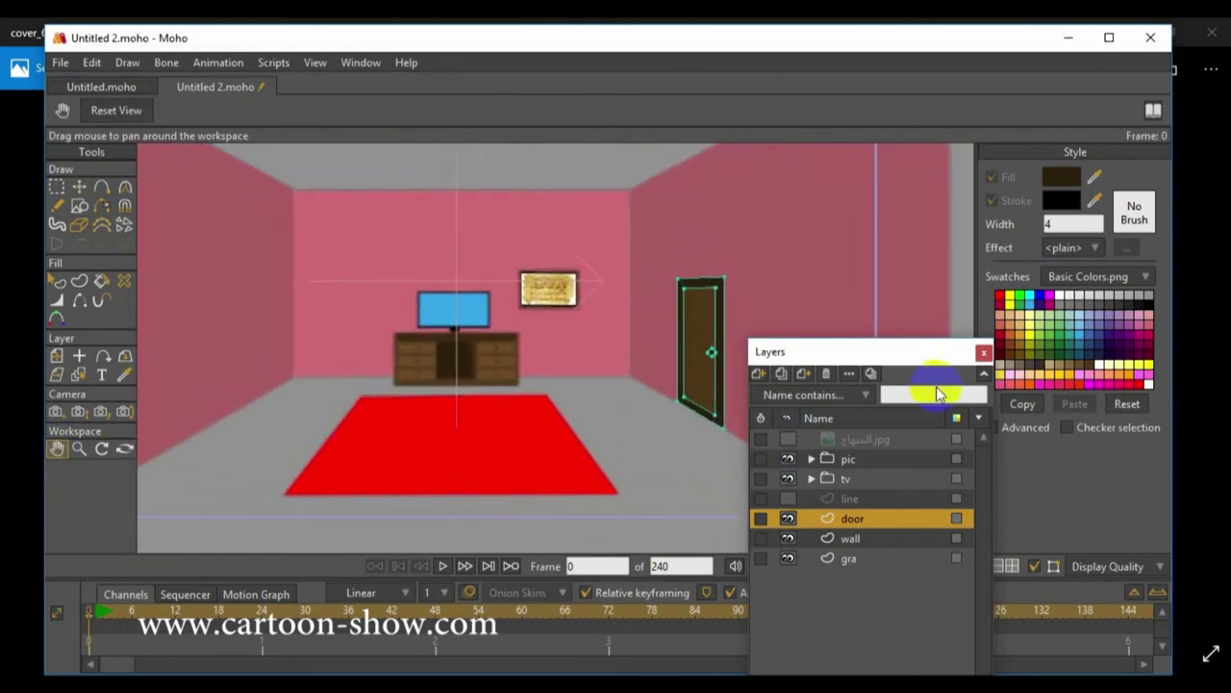
Step: Open the asset library and search it by name for "dk"
click(1141, 128)
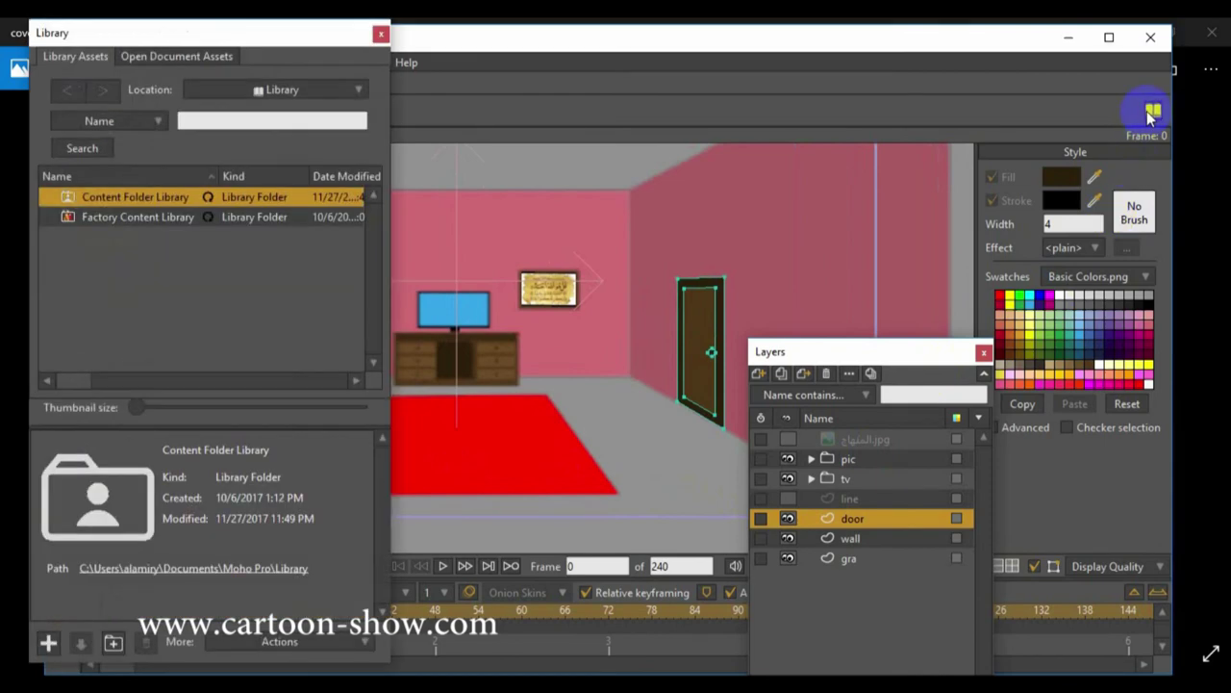
double_click(206, 196)
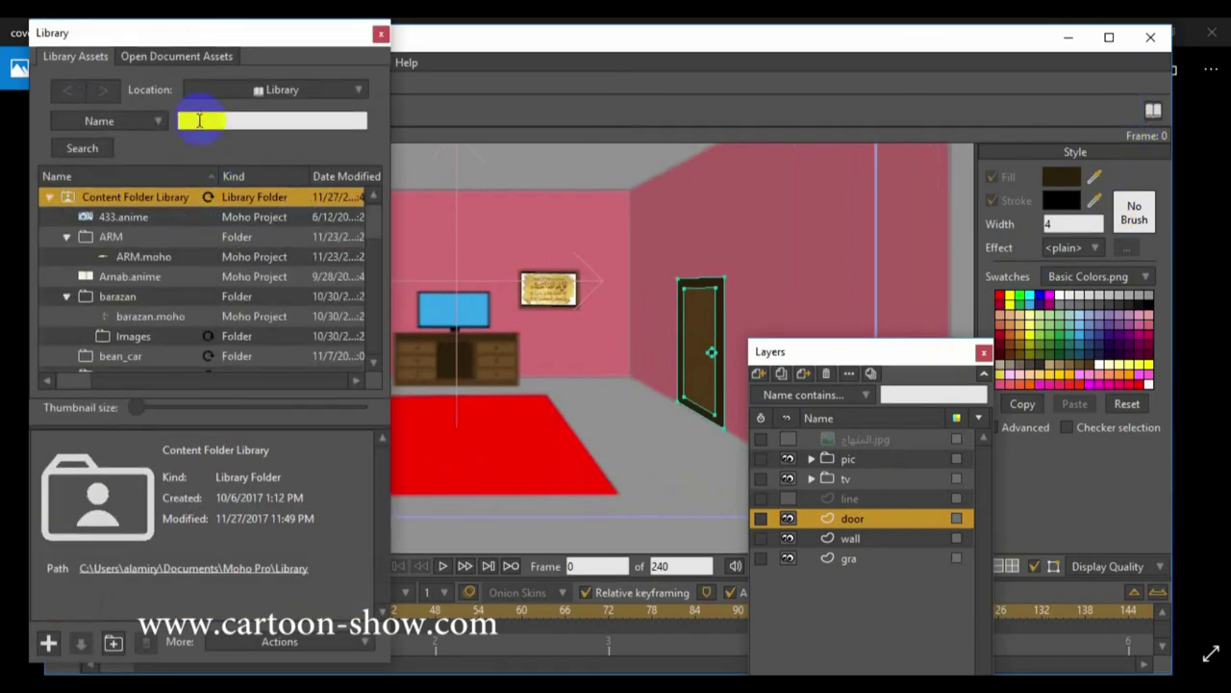
click(201, 120)
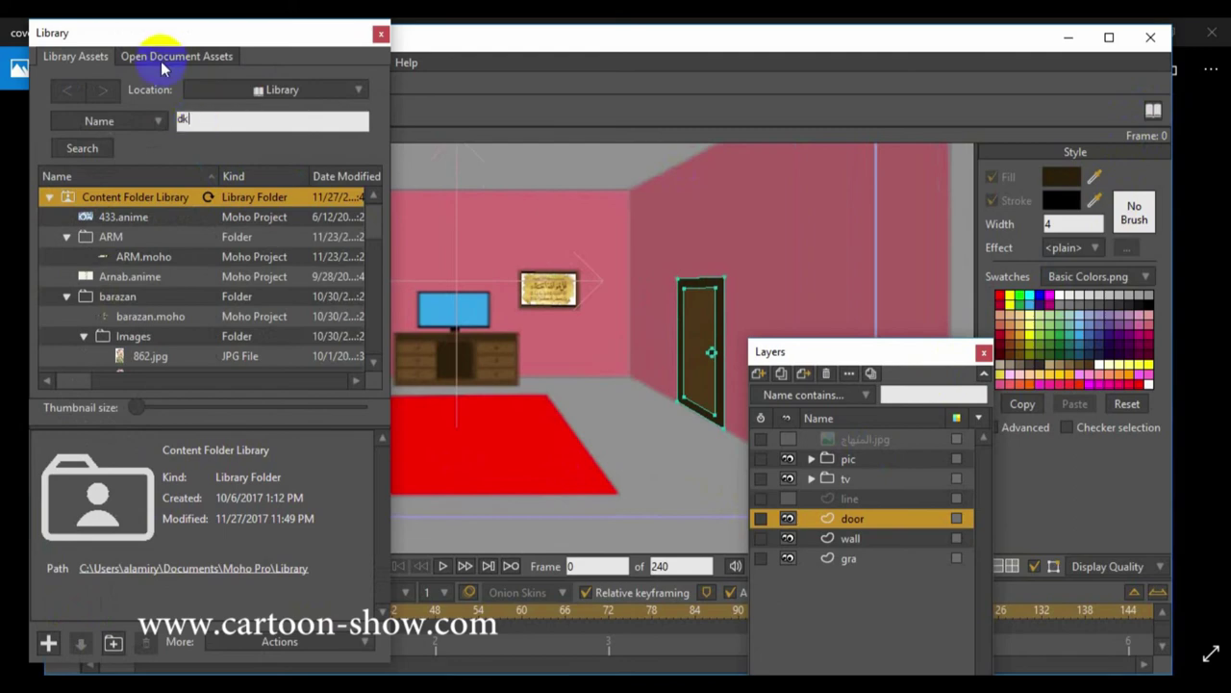
click(83, 149)
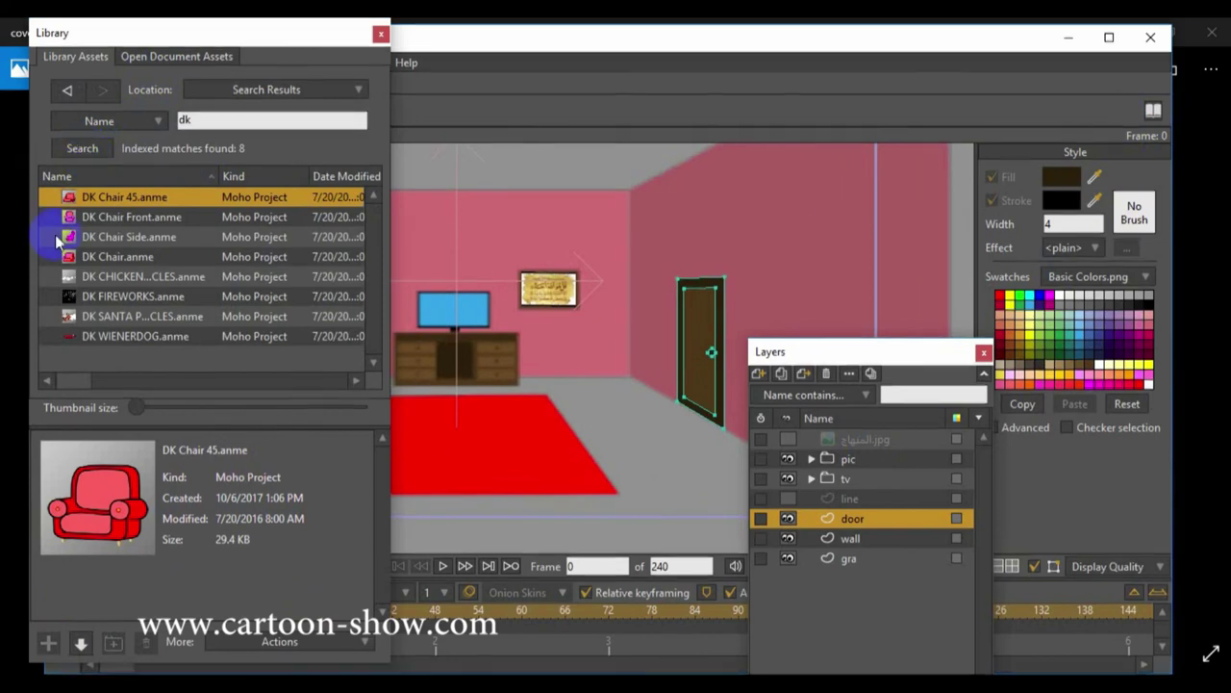
Step: Insert the Chair1 object from DK Chair 45.anme into the scene
click(83, 643)
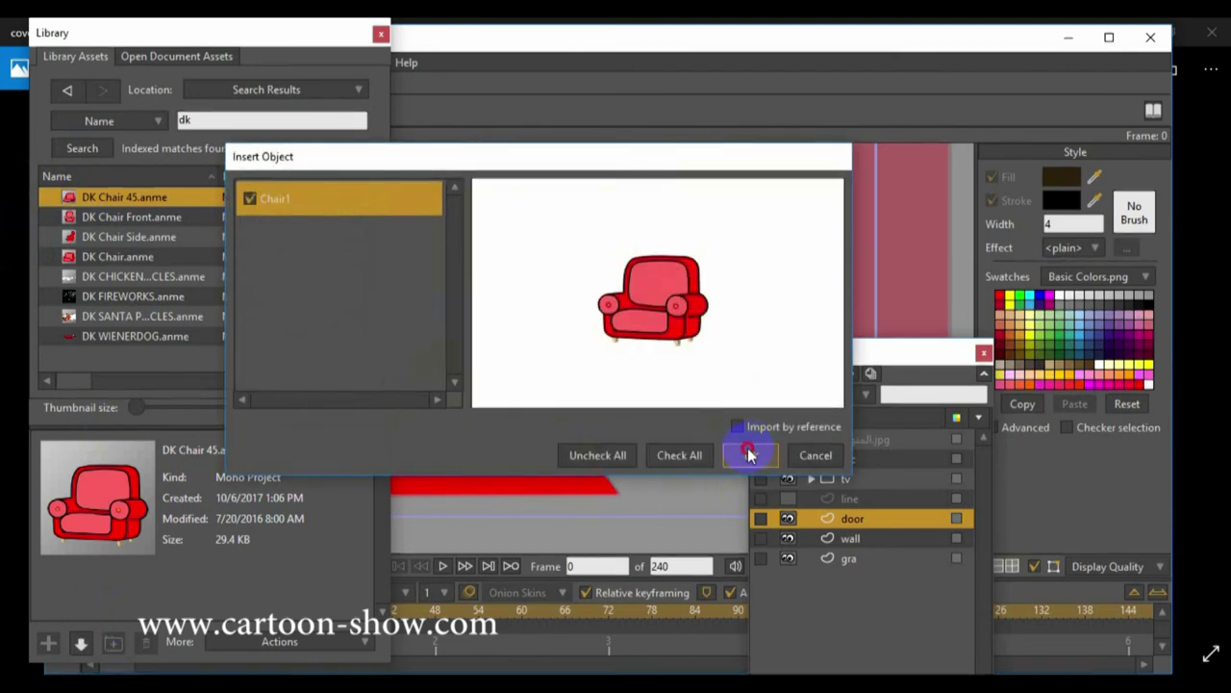
click(751, 454)
drag(649, 390, 493, 358)
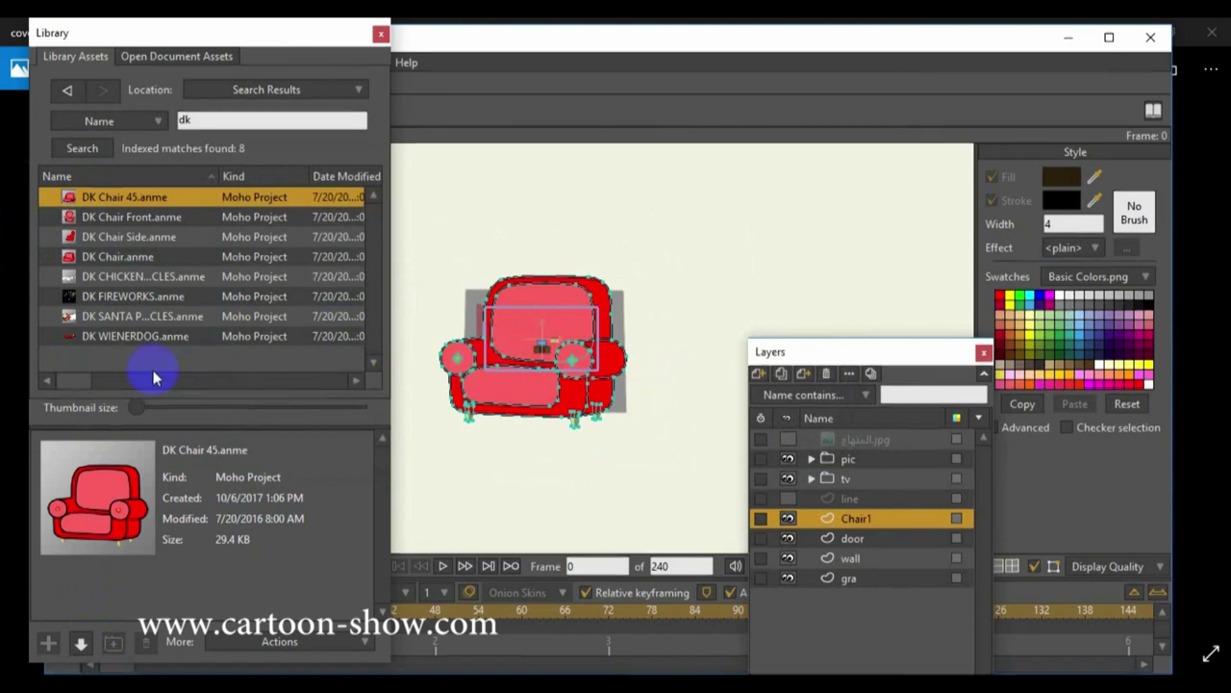
Step: Shrink the Chair1 armchair to a scale of about 0.0534 and place it on the floor beside the cabinet, below the picture
drag(206, 33, 952, 112)
click(58, 354)
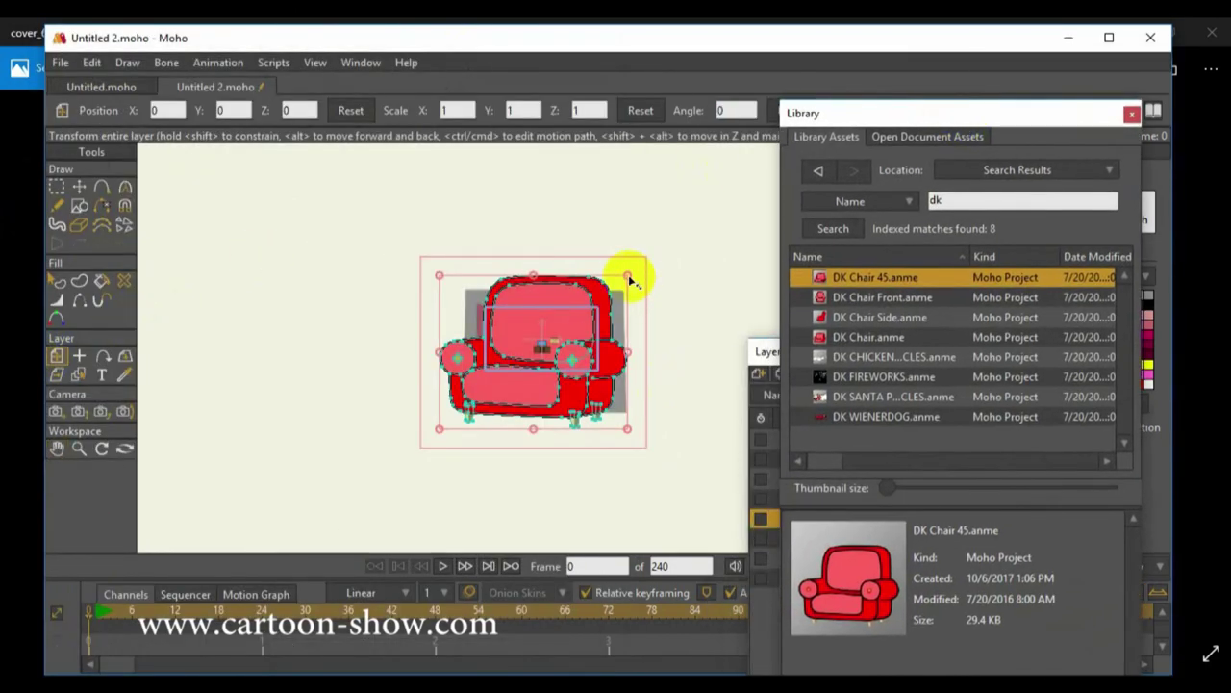
drag(630, 277, 581, 356)
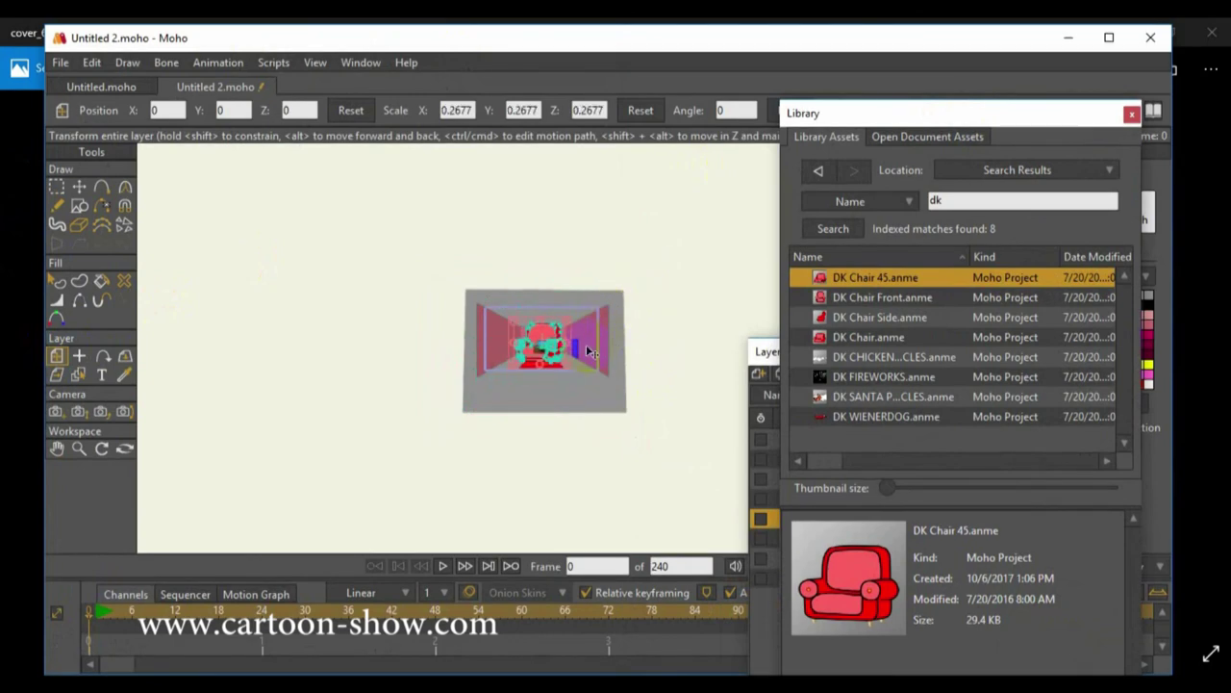
scroll(581, 356, up, 5)
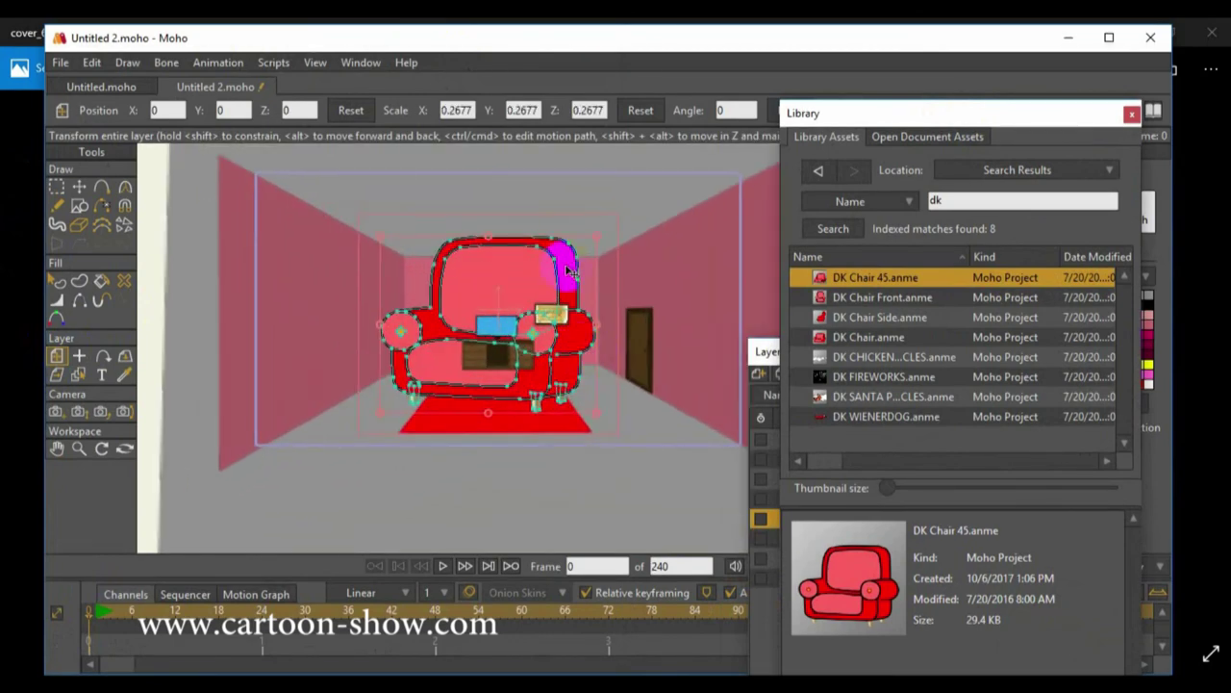
drag(594, 241, 565, 350)
scroll(562, 351, up, 4)
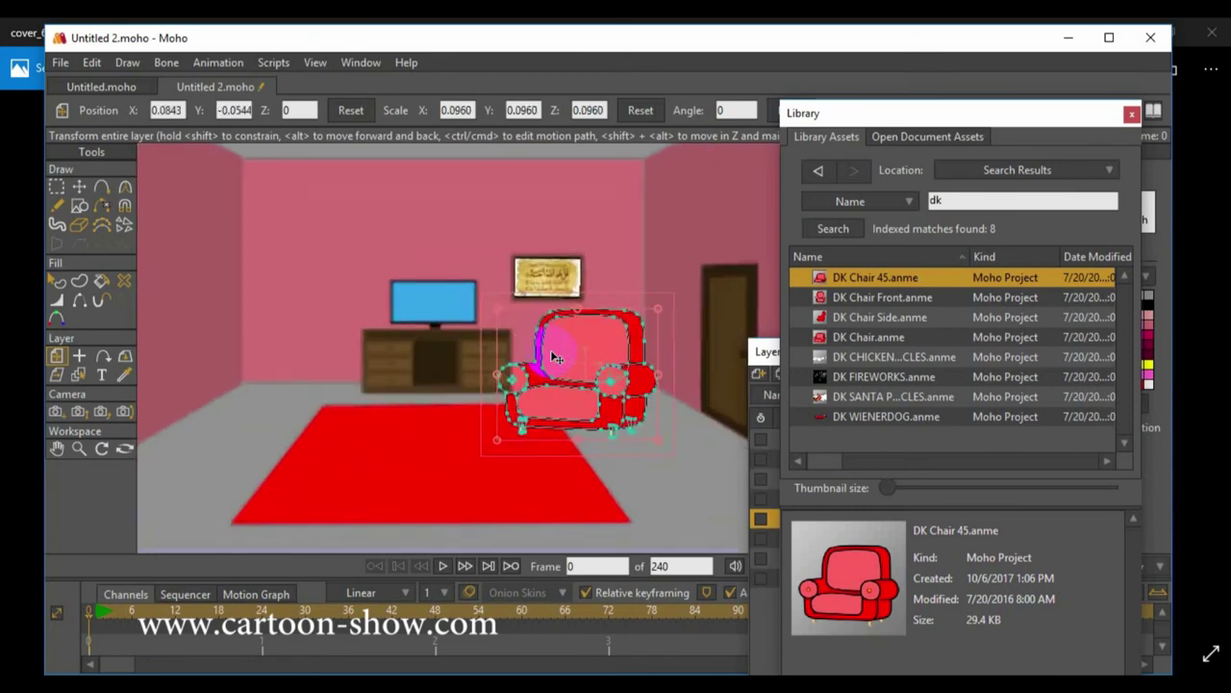
drag(680, 306, 651, 343)
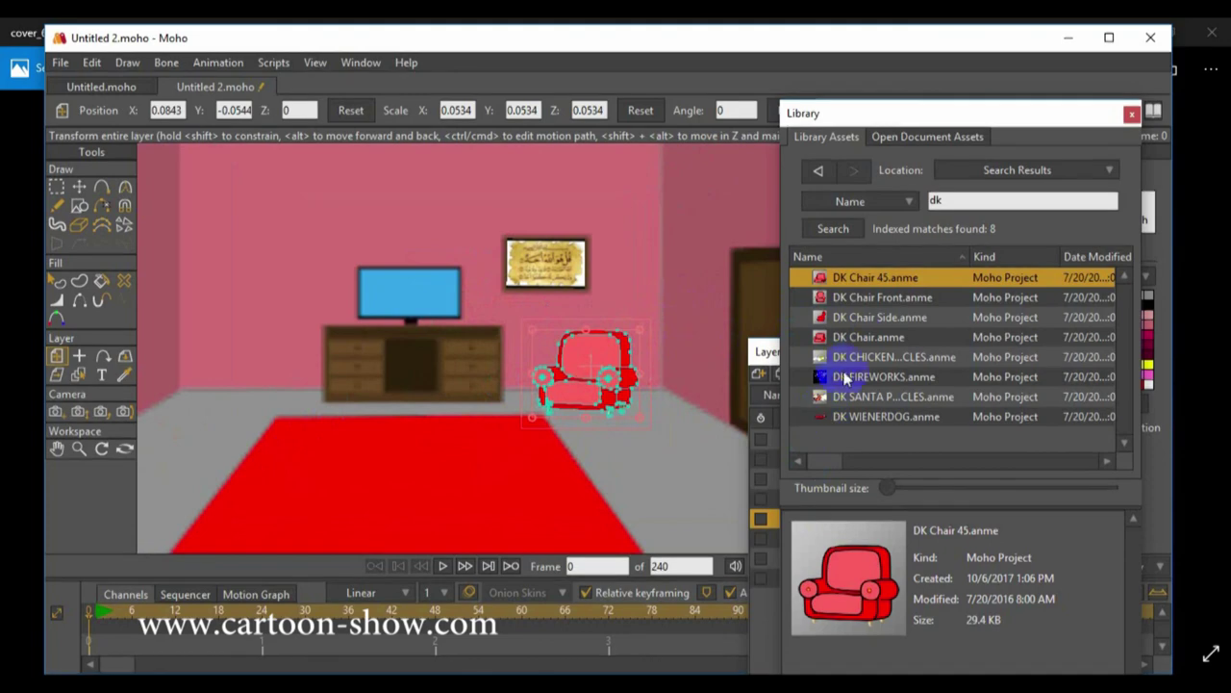
Step: Insert the Chair3 object from DK Chair Front.anme into the scene
click(851, 300)
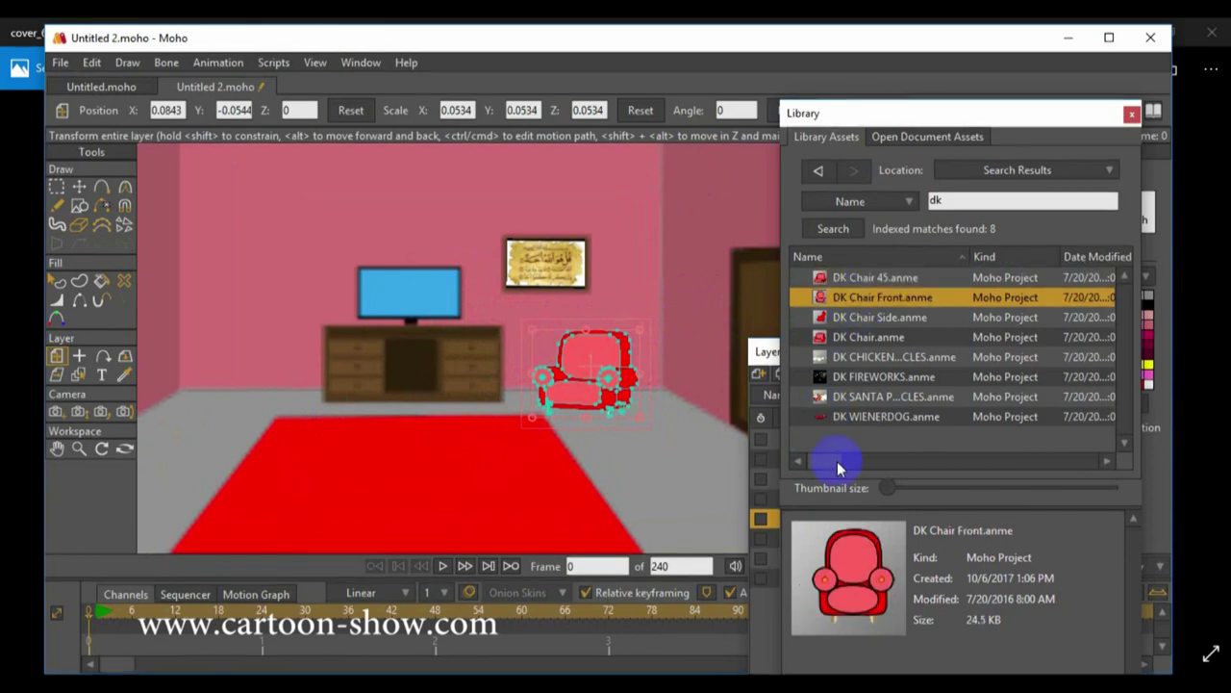
drag(934, 115, 910, 44)
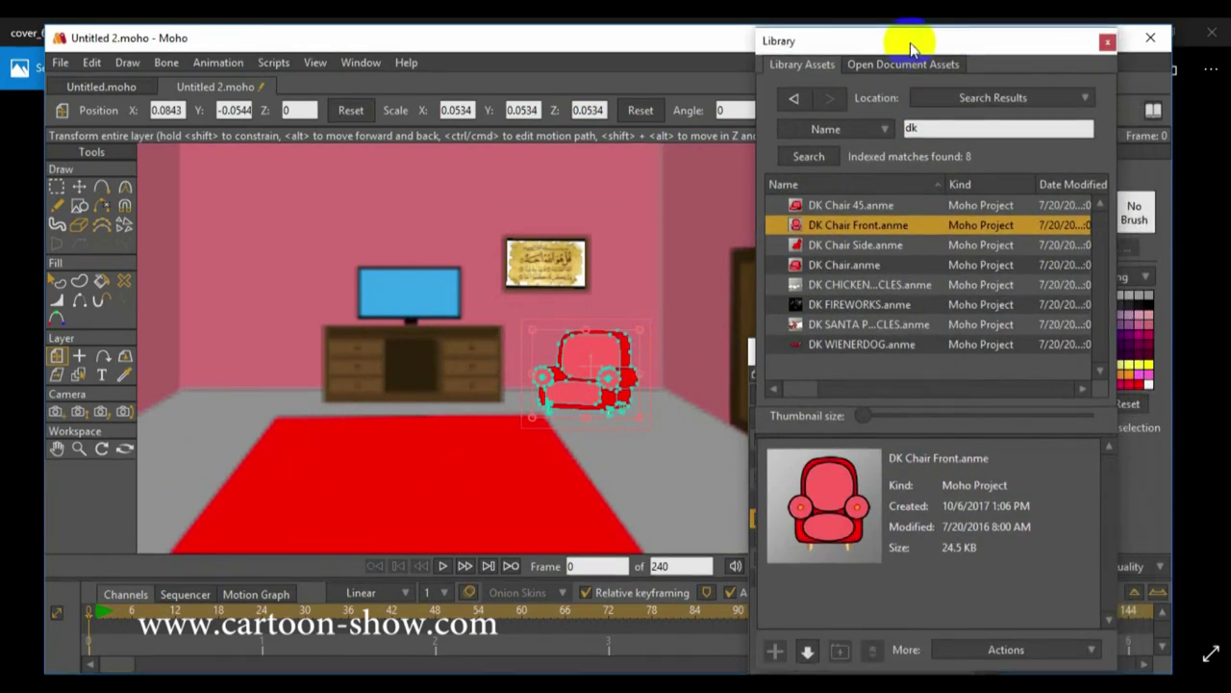
click(808, 652)
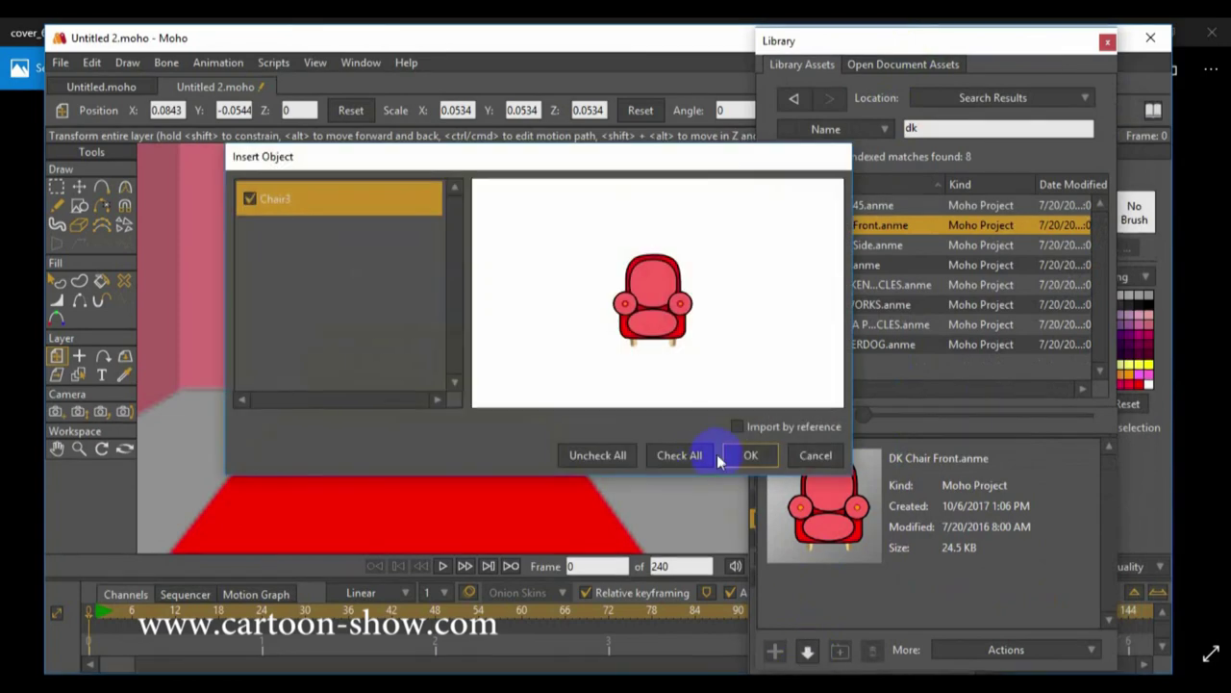
click(750, 455)
Step: Shrink the Chair3 armchair to a scale of about 0.0879 and place it at the far edge of the carpet in front of the cabinet
drag(868, 46, 959, 197)
scroll(568, 260, down, 10)
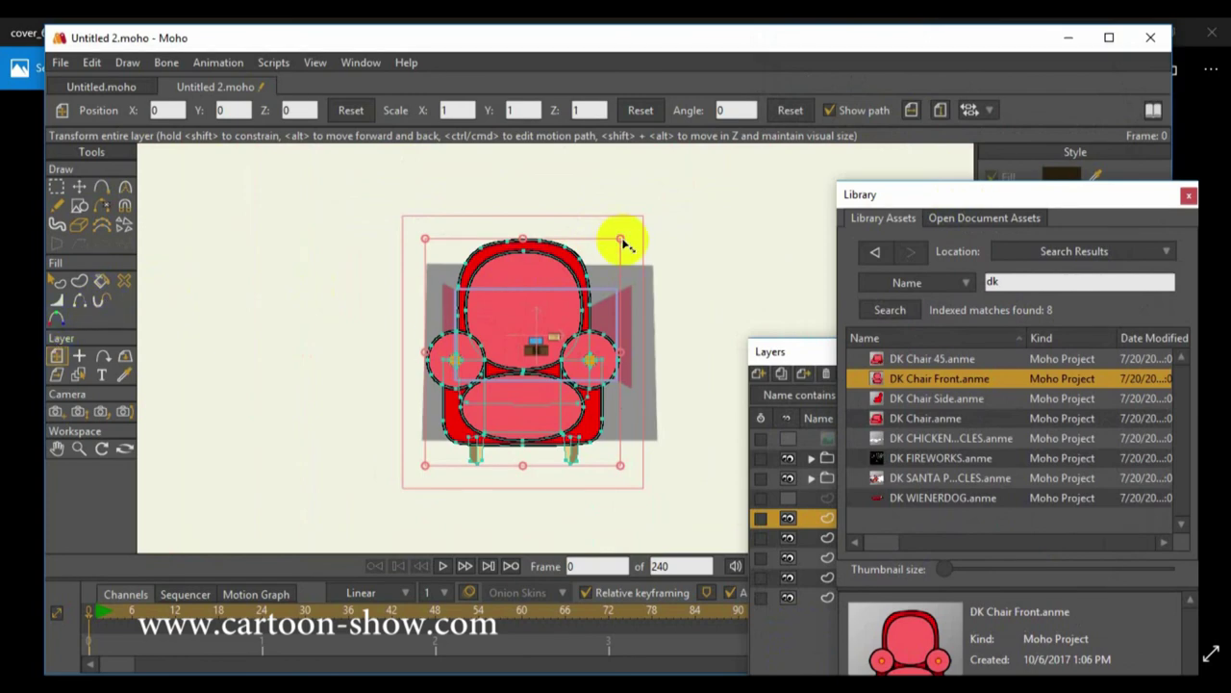
drag(621, 241, 588, 380)
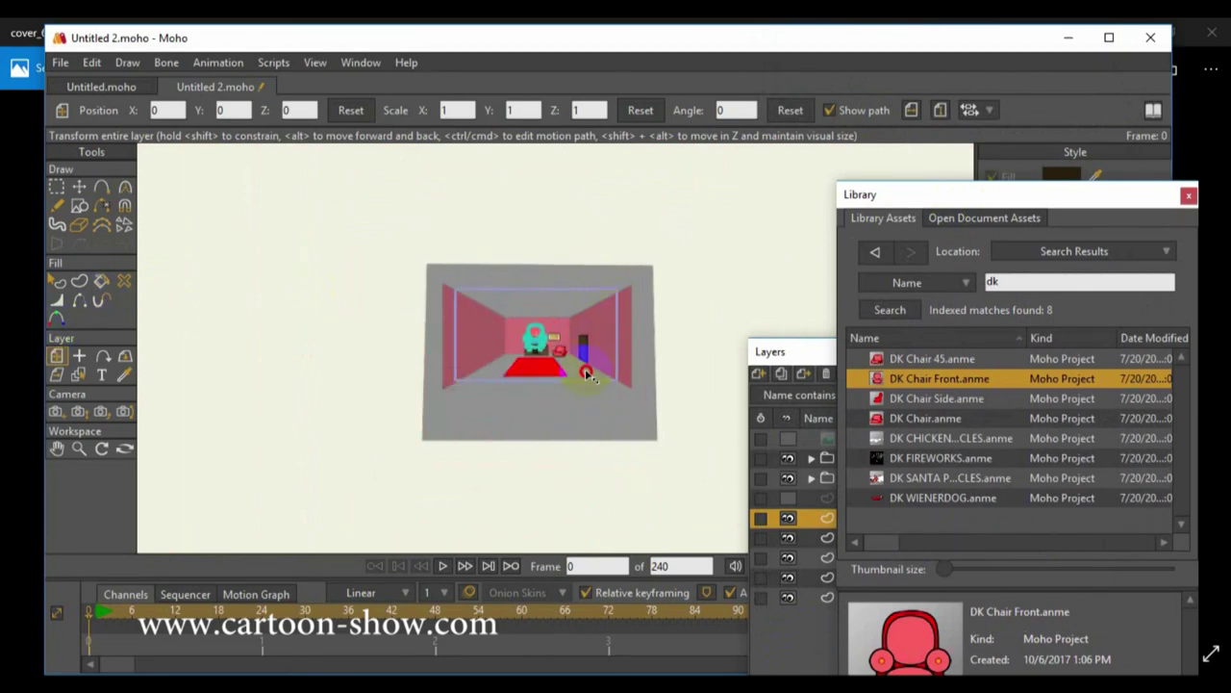
scroll(584, 375, up, 8)
drag(496, 317, 509, 358)
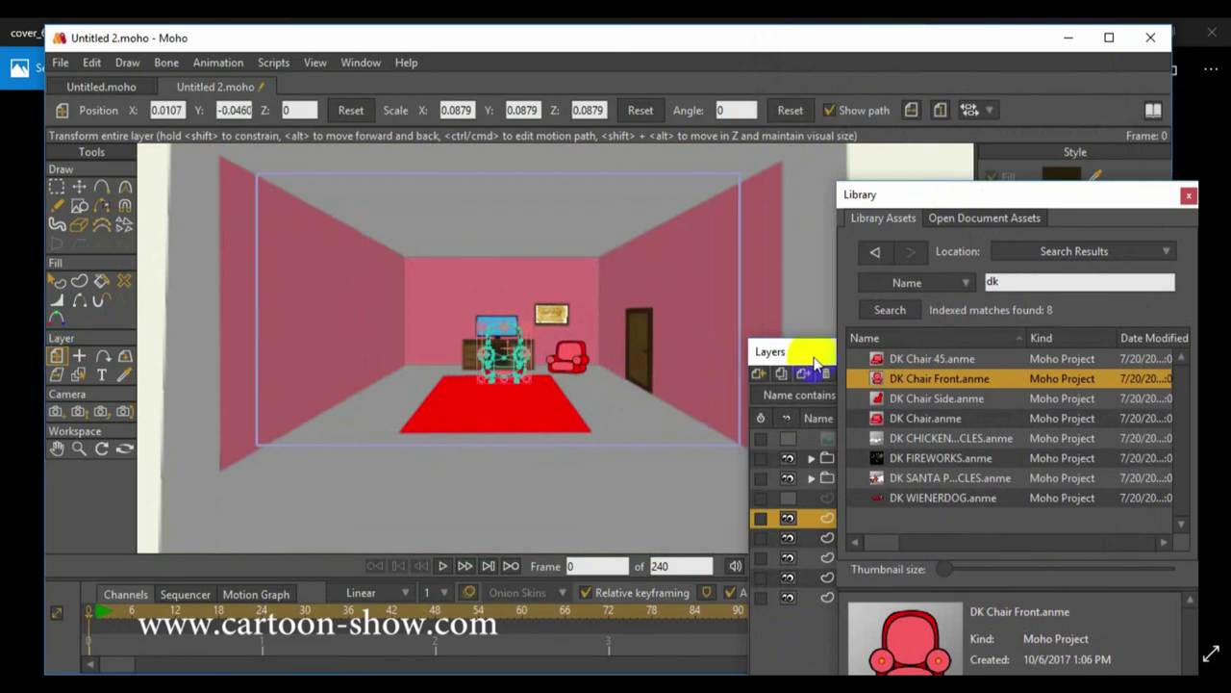
Step: Raise the Chair3 layer in the layer stack and adjust the chairs' placement in the room
drag(808, 351, 759, 245)
drag(797, 412, 798, 369)
scroll(799, 375, up, 5)
click(804, 353)
drag(494, 285, 469, 313)
drag(426, 365, 290, 379)
click(825, 311)
Step: Insert further armchair objects from DK Chair.anme, choosing which ones to include
drag(969, 196, 1002, 121)
click(779, 629)
click(250, 268)
click(251, 234)
click(253, 207)
click(750, 455)
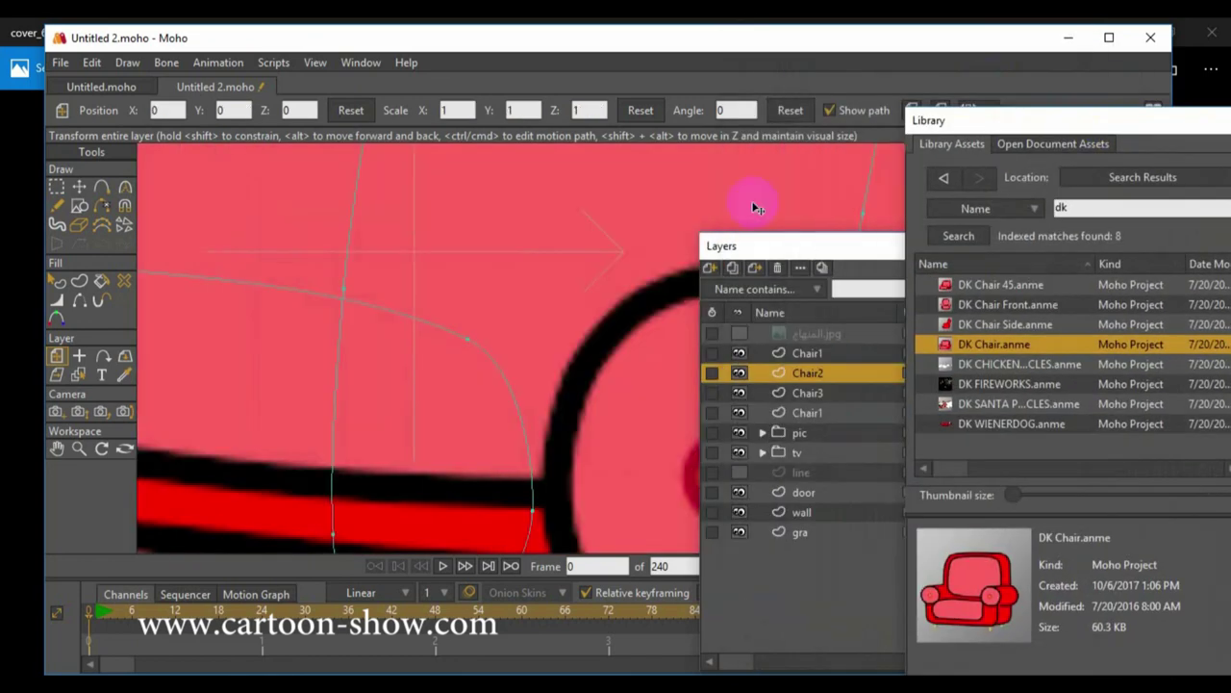
Step: Shrink the Chair2 side-view armchair to fit the room and adjust its position
scroll(577, 250, down, 5)
click(804, 393)
click(801, 372)
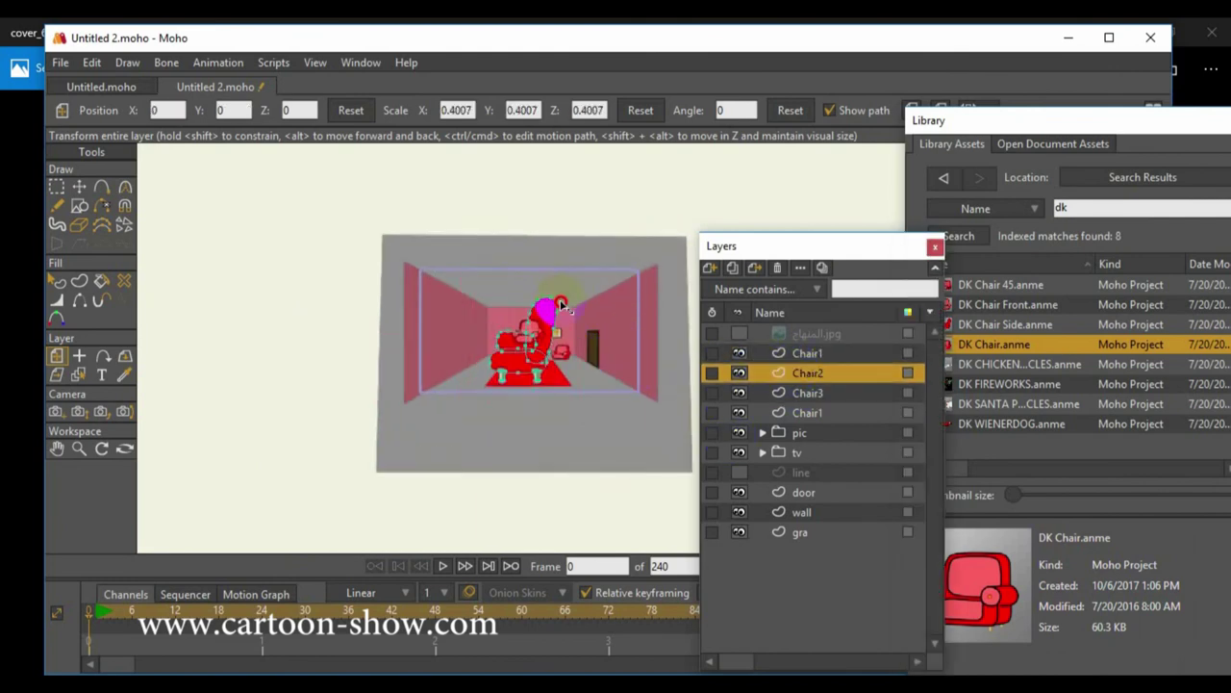
drag(610, 347, 594, 358)
scroll(558, 348, up, 4)
drag(626, 415, 628, 409)
scroll(553, 361, down, 2)
Step: Shrink and position the newly inserted Chair1 armchair, and delete the superfluous chair layer
click(807, 353)
drag(939, 124, 940, 145)
drag(448, 287, 293, 372)
drag(358, 325, 340, 352)
click(807, 392)
key(Delete)
Step: Rearrange the remaining chair layers and adjust the chairs' positions around the carpet
click(805, 372)
click(807, 353)
click(807, 392)
drag(581, 354, 558, 351)
click(803, 377)
drag(803, 377, 800, 348)
drag(604, 394, 593, 398)
Step: Duplicate the chair layer and move and resize the copies to extend the seating
click(732, 267)
drag(625, 358, 646, 342)
drag(596, 387, 623, 427)
click(732, 268)
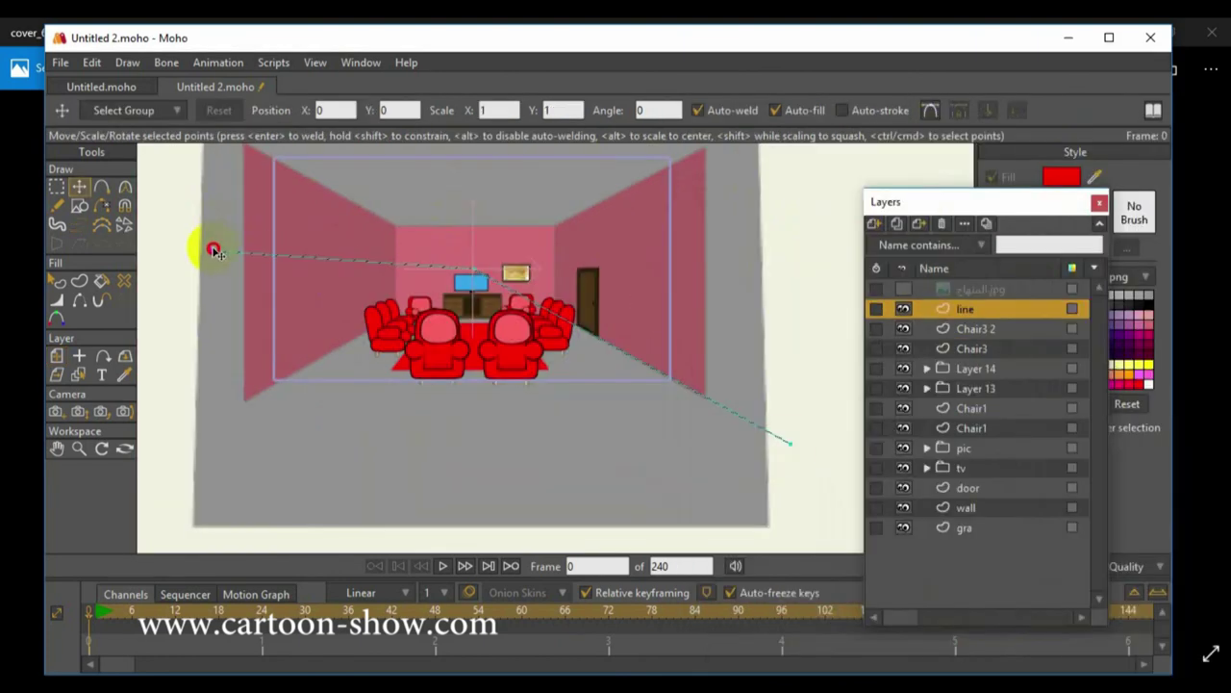
Step: Align the perspective guide lines on the left wall and add a vector layer named "win" above the line layer
mouse_move(213, 251)
mouse_down()
mouse_move(173, 385)
mouse_move(215, 253)
mouse_up()
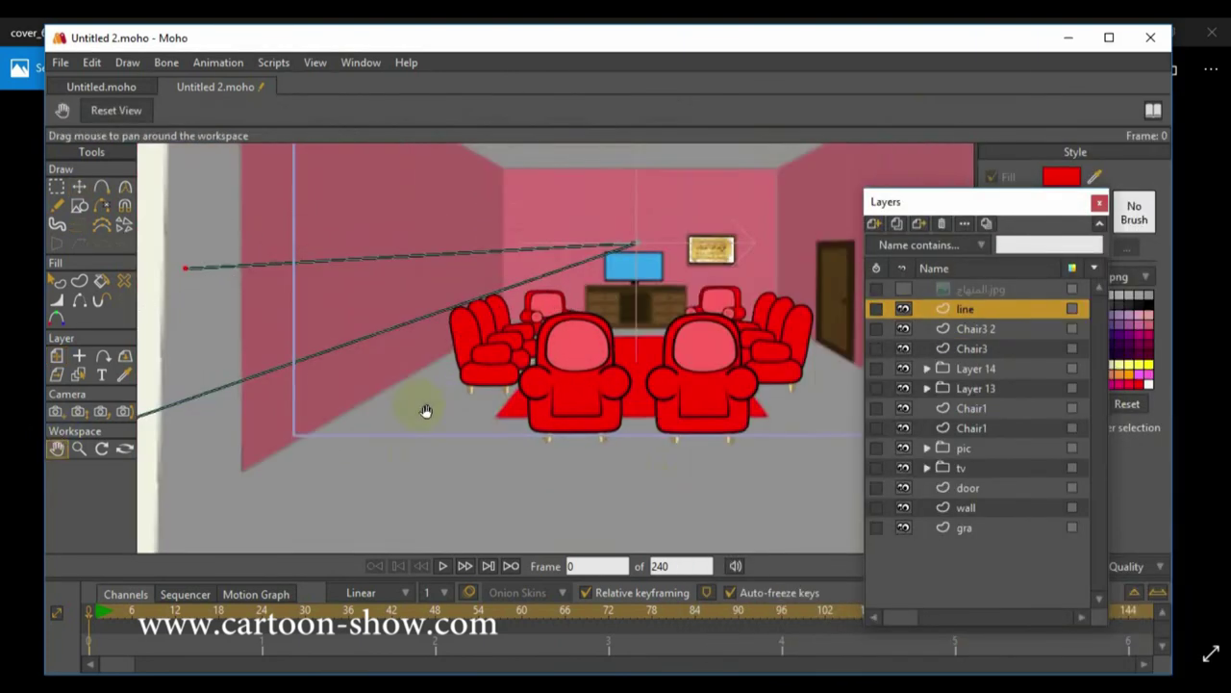
click(873, 223)
click(882, 244)
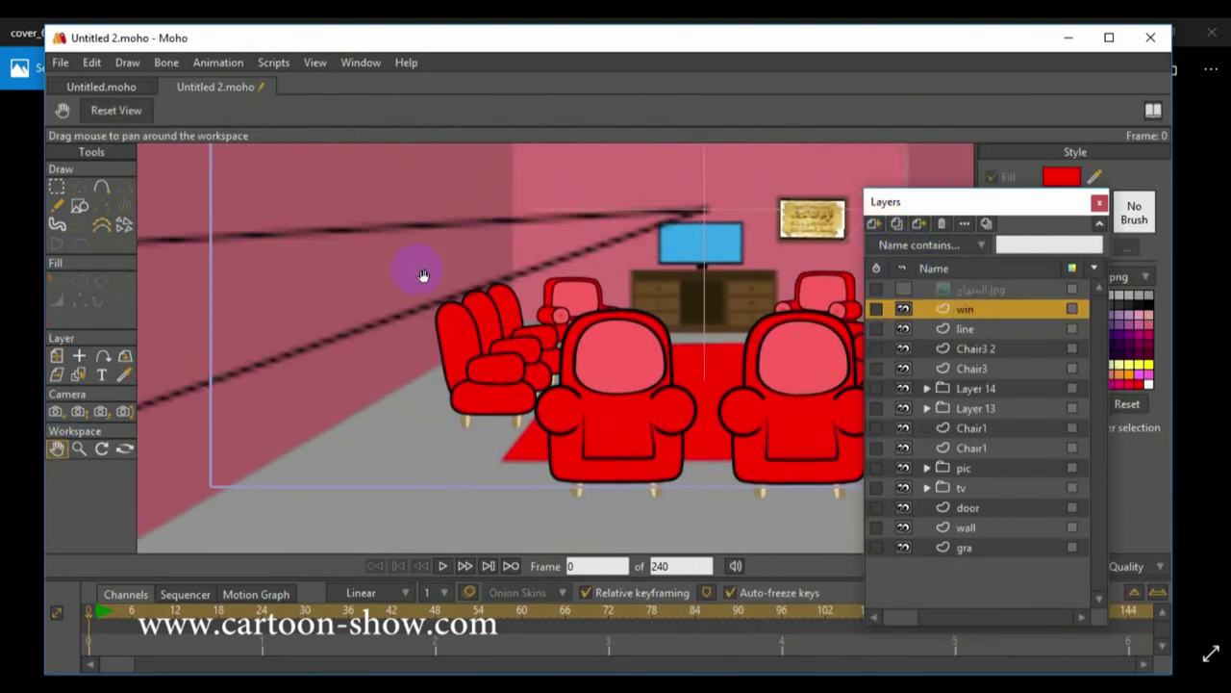
mouse_move(911, 202)
mouse_down()
mouse_move(885, 310)
mouse_move(833, 254)
mouse_up()
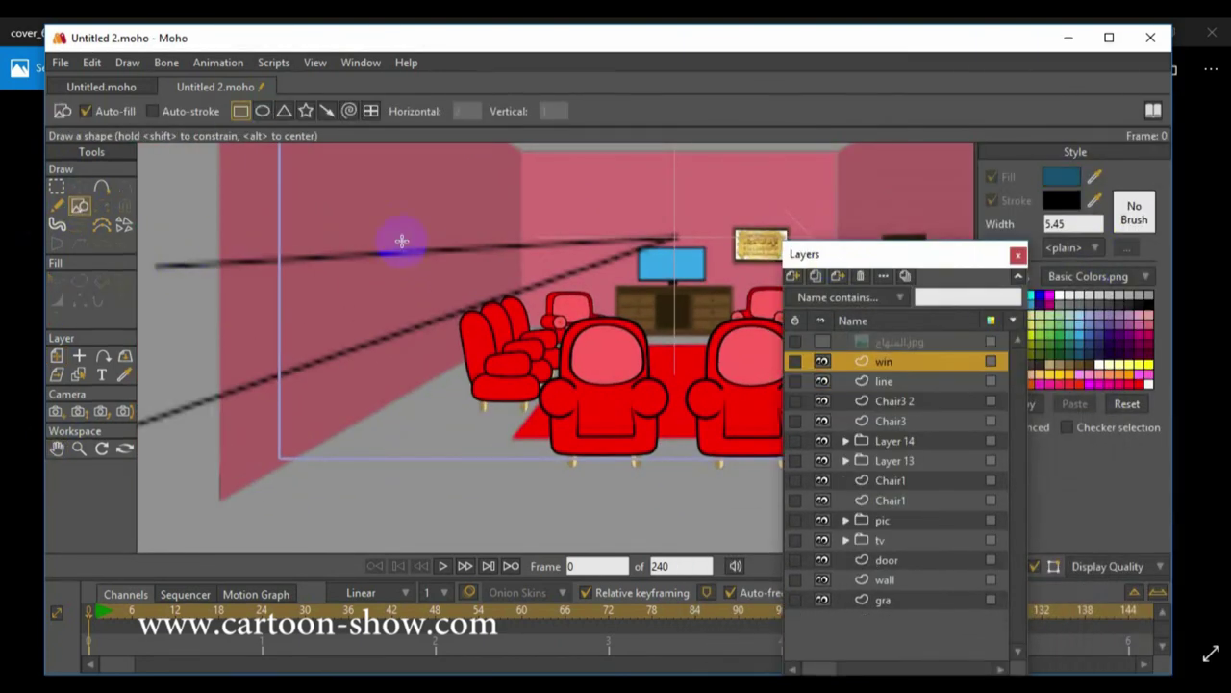
Step: Try to draw the window as a single blue rectangle with its corners fitted to the guide lines on the left wall
drag(402, 239, 533, 303)
click(79, 186)
drag(404, 303, 406, 330)
drag(404, 240, 404, 254)
drag(532, 303, 498, 297)
drag(532, 239, 498, 246)
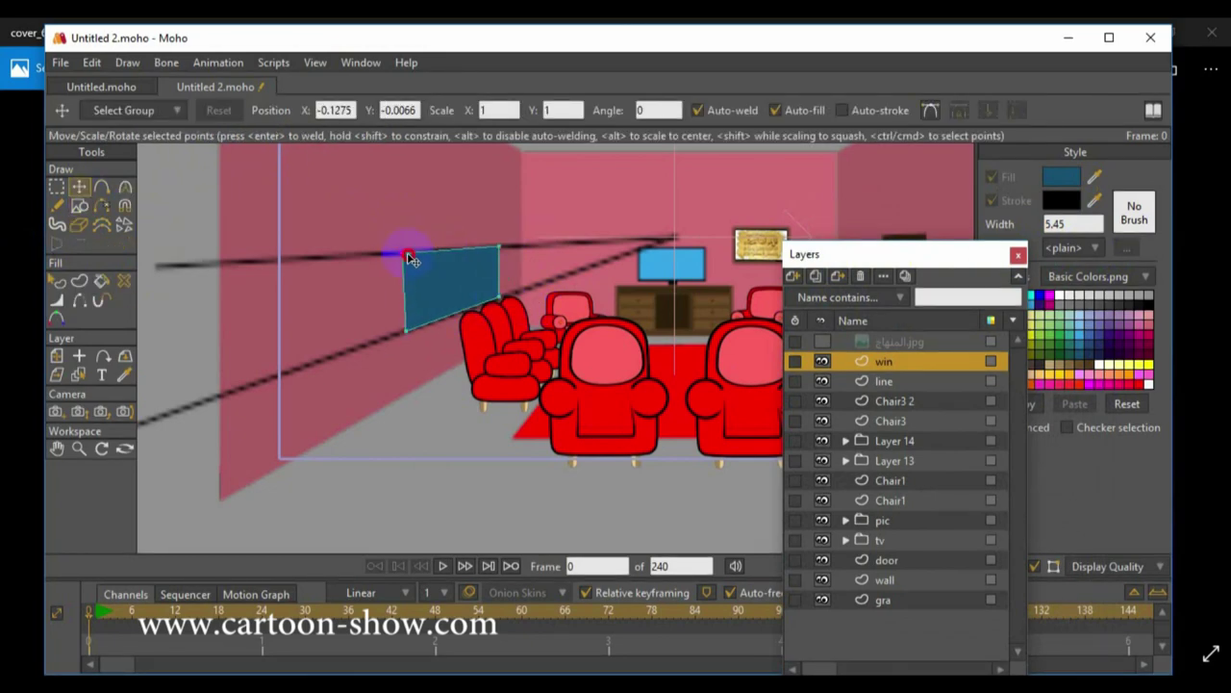
Step: Draw a blue two-pane grid shape on the win layer and place it between the guide lines on the left wall
click(79, 206)
click(369, 111)
drag(404, 249, 512, 312)
click(79, 186)
mouse_move(459, 281)
mouse_down()
mouse_move(298, 312)
mouse_move(385, 308)
mouse_up()
click(448, 287)
key(Delete)
key(ctrl+z)
mouse_move(337, 264)
mouse_down()
mouse_move(327, 374)
mouse_move(241, 274)
mouse_up()
drag(284, 311, 413, 270)
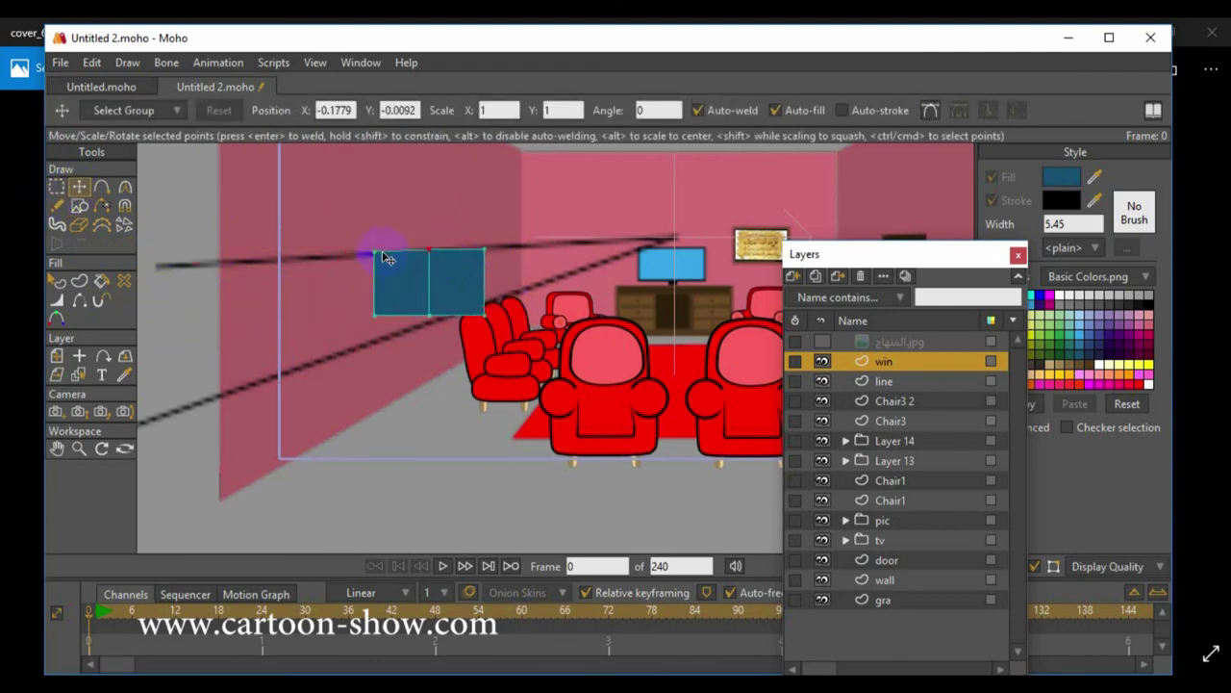
Step: Move the window's corner and divider points onto the guide lines so that both panes follow the wall's perspective
drag(429, 315, 429, 322)
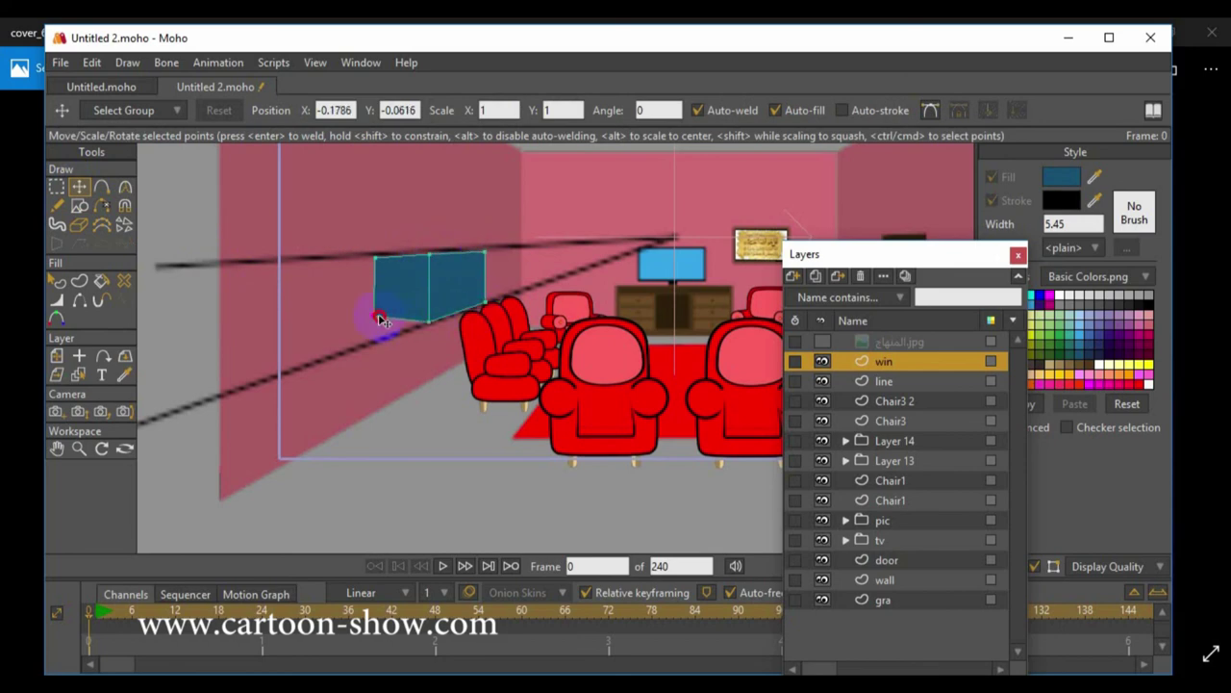
click(383, 340)
scroll(453, 211, up, 2)
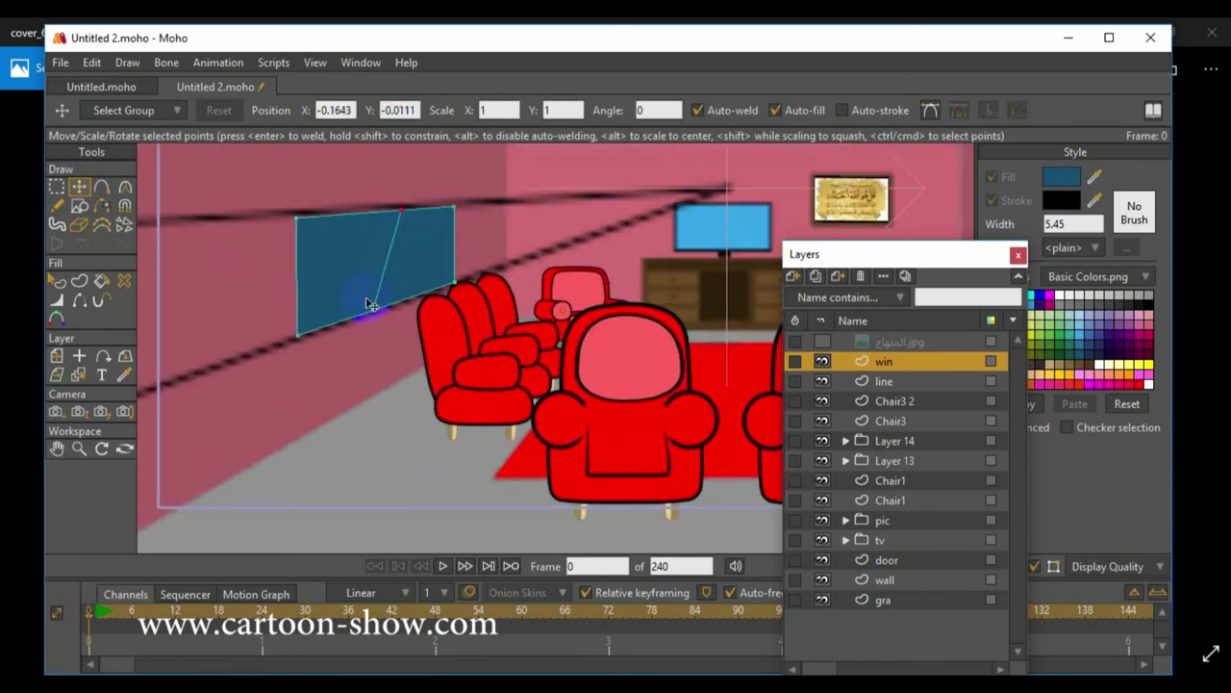
scroll(404, 303, down, 1)
Step: Give the window shape a dark red stroke with a line width of 6
key(u)
key(ctrl+a)
click(1069, 200)
double_click(1072, 222)
text(50)
key(Return)
scroll(383, 294, up, 1)
Step: Adjust the window frame's line thickness through its selected points
click(241, 112)
key(t)
scroll(399, 193, up, 1)
key(ctrl+a)
key(w)
drag(396, 189, 361, 202)
Step: Try to recreate the window's left pane as its own shape
click(79, 189)
click(297, 205)
key(u)
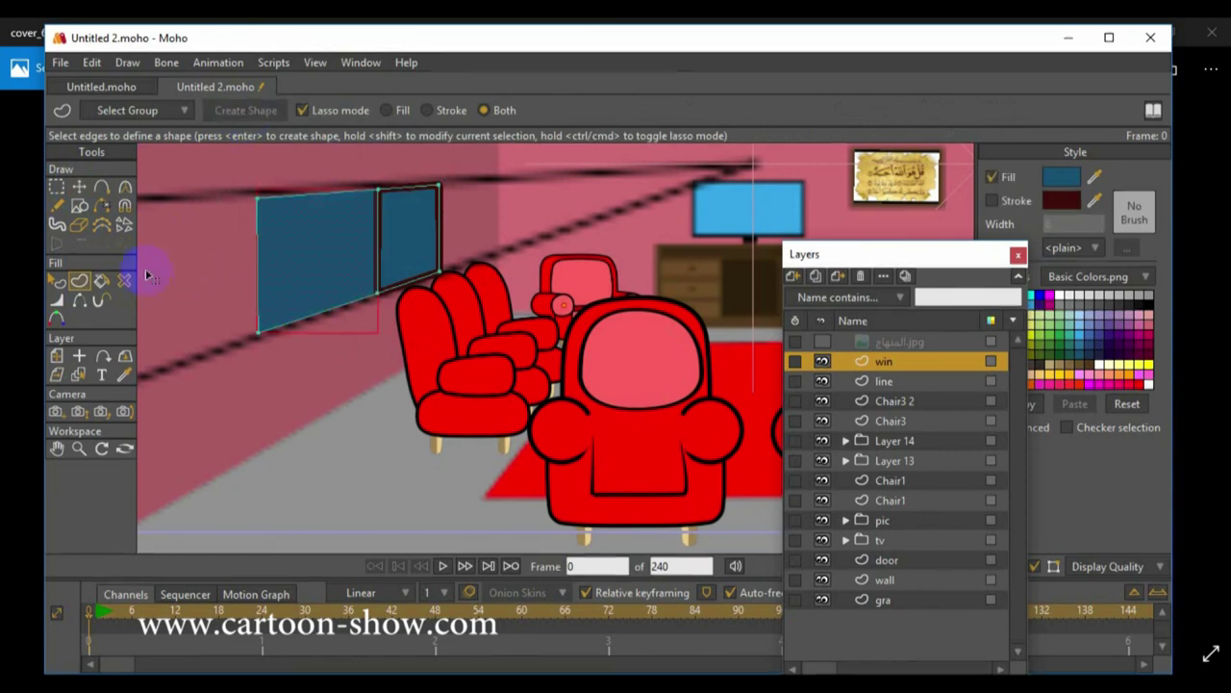
key(Return)
key(w)
key(u)
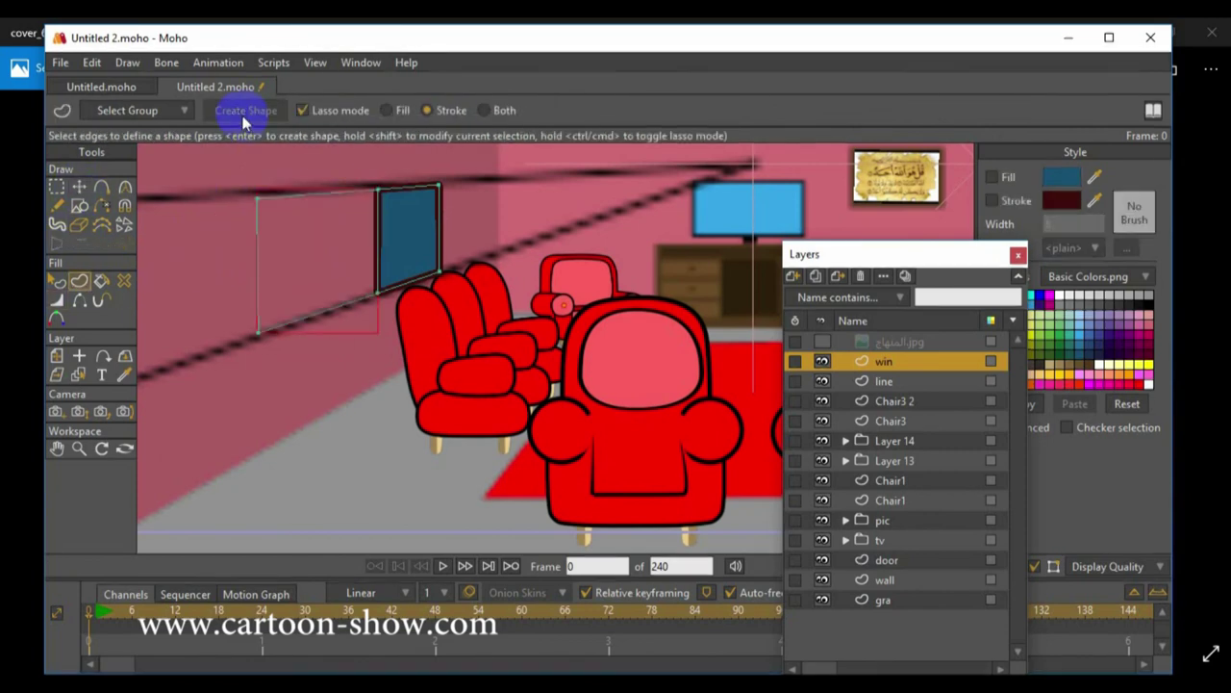
key(ctrl+z)
Step: Select the edges of the window's left pane and create a filled and stroked shape from them
scroll(233, 156, up, 1)
key(ctrl+a)
click(276, 173)
drag(343, 280, 200, 336)
key(Return)
Step: Set the line width at the window's left points to about 28 percent and hide the line layer
scroll(163, 298, down, 2)
key(w)
drag(278, 241, 213, 244)
scroll(214, 243, up, 1)
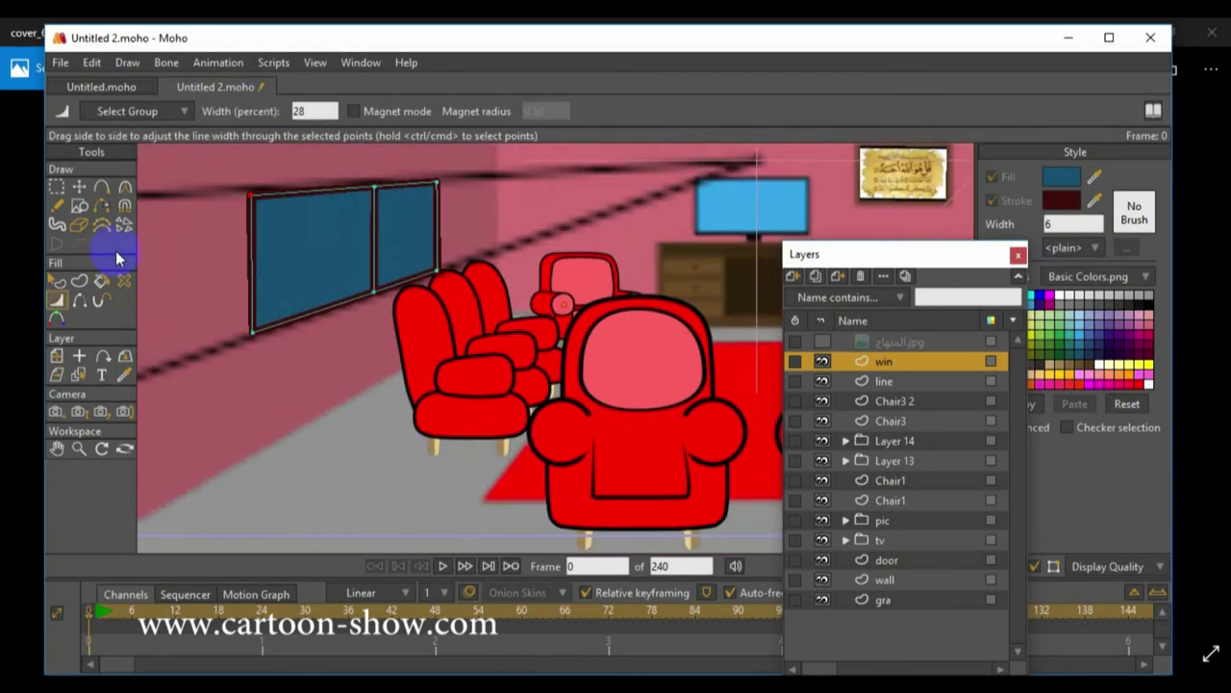
click(79, 186)
scroll(433, 279, down, 2)
click(823, 381)
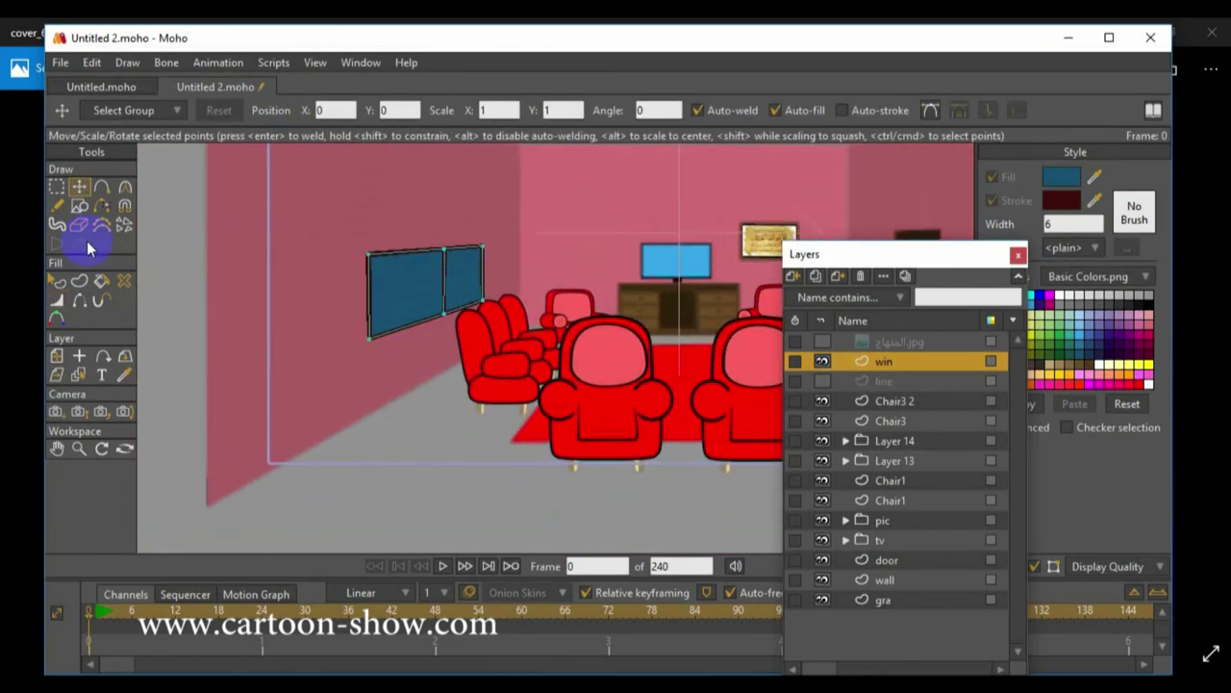
Step: Apply a linear gradient to the window panes, running from dark blue to a lighter greyish blue
key(ctrl+a)
click(57, 187)
click(1097, 247)
click(1073, 324)
drag(724, 436, 838, 436)
click(622, 437)
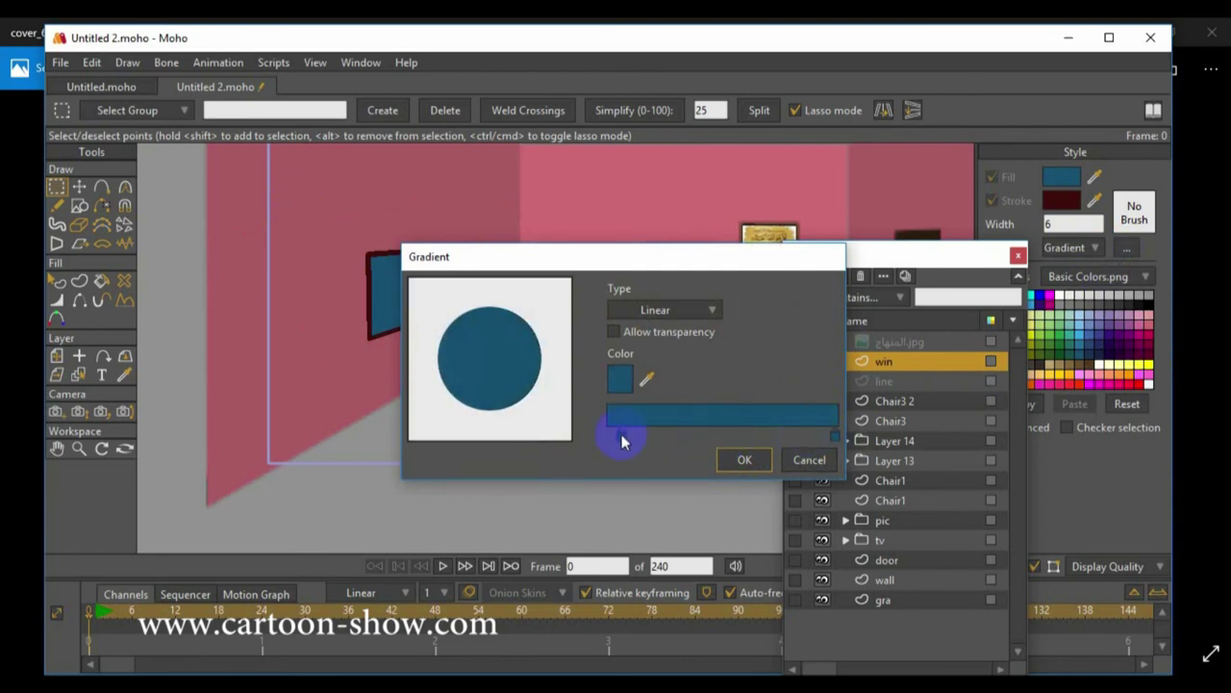
click(620, 379)
click(824, 275)
click(1023, 448)
click(745, 459)
click(79, 280)
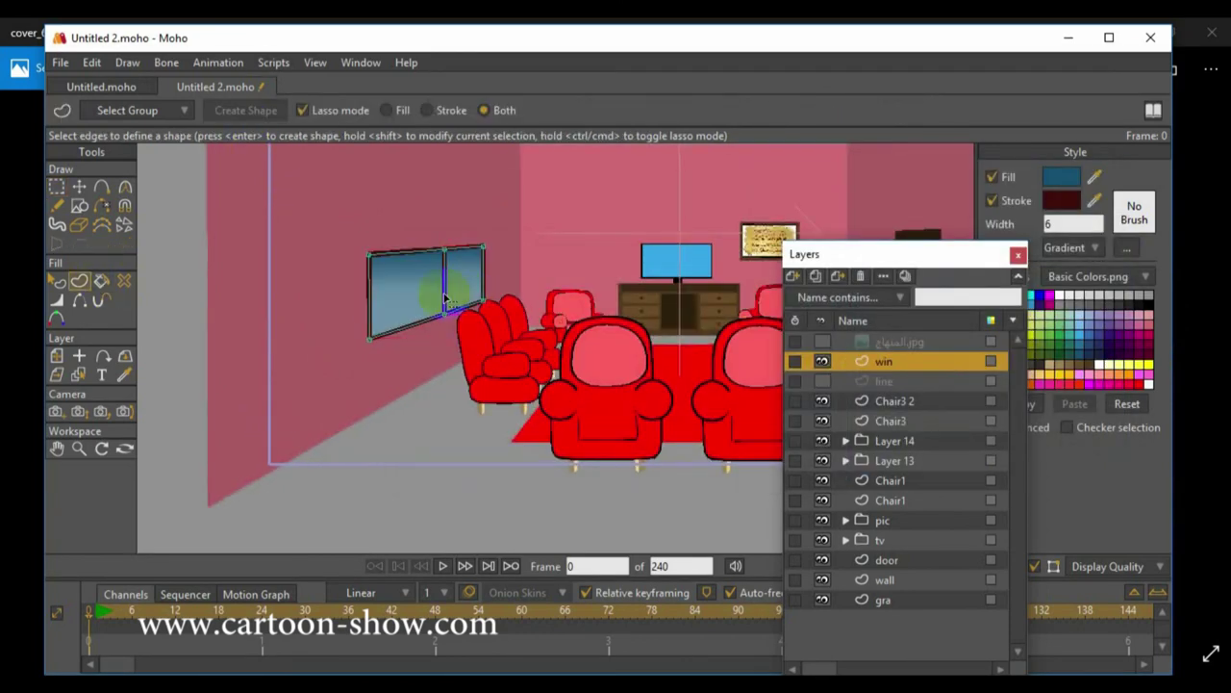
key(q)
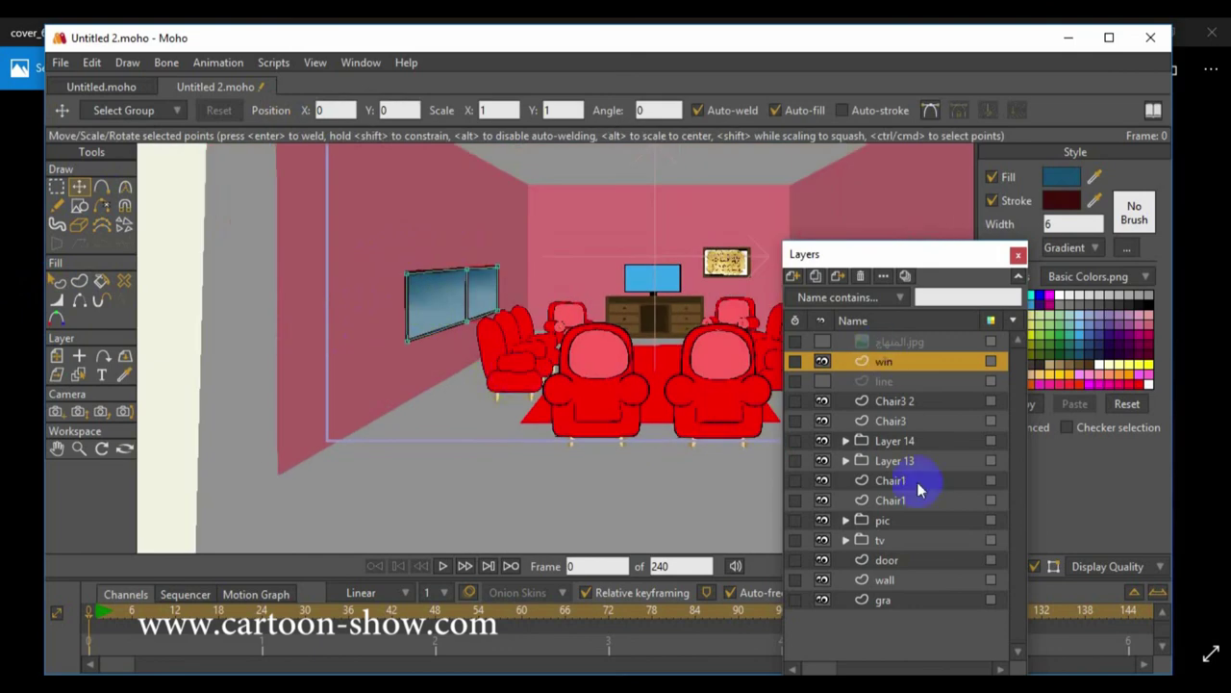
Step: Recolour the carpet on the wall layer to light green
click(483, 420)
click(1095, 250)
click(1111, 266)
key(u)
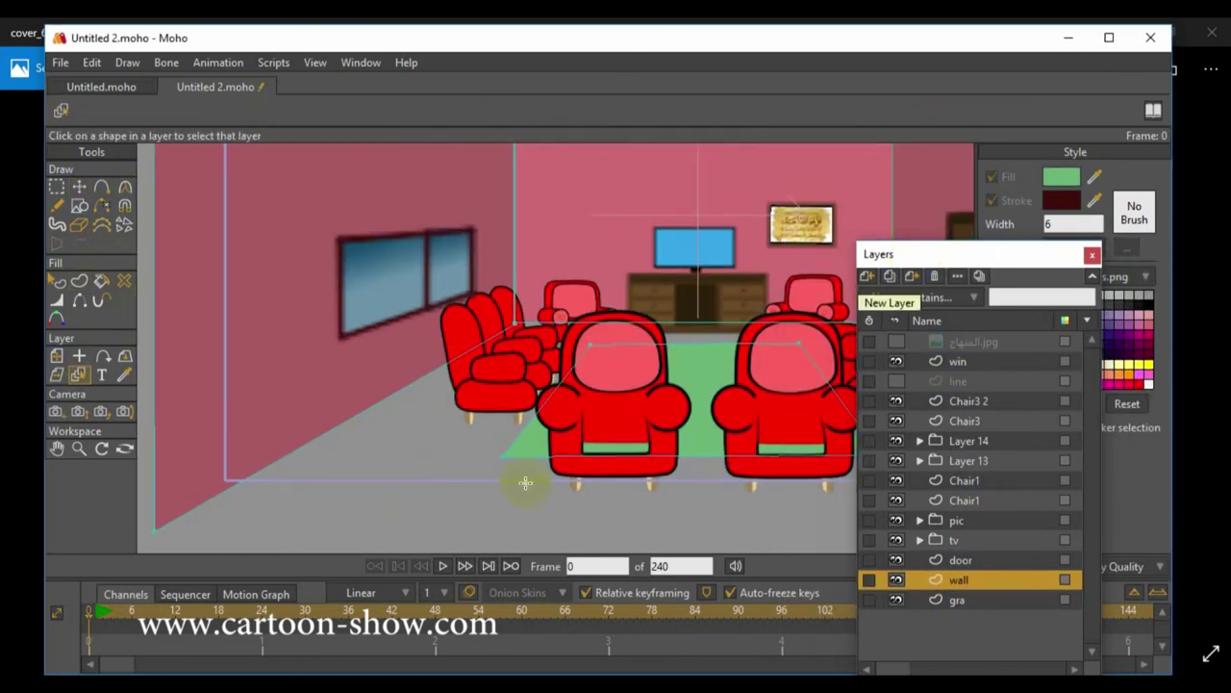
Step: Lower the bottom points of the back panel on both front chairs until the panels cover the carpet behind them
click(577, 434)
key(t)
drag(582, 445, 581, 453)
drag(650, 444, 651, 453)
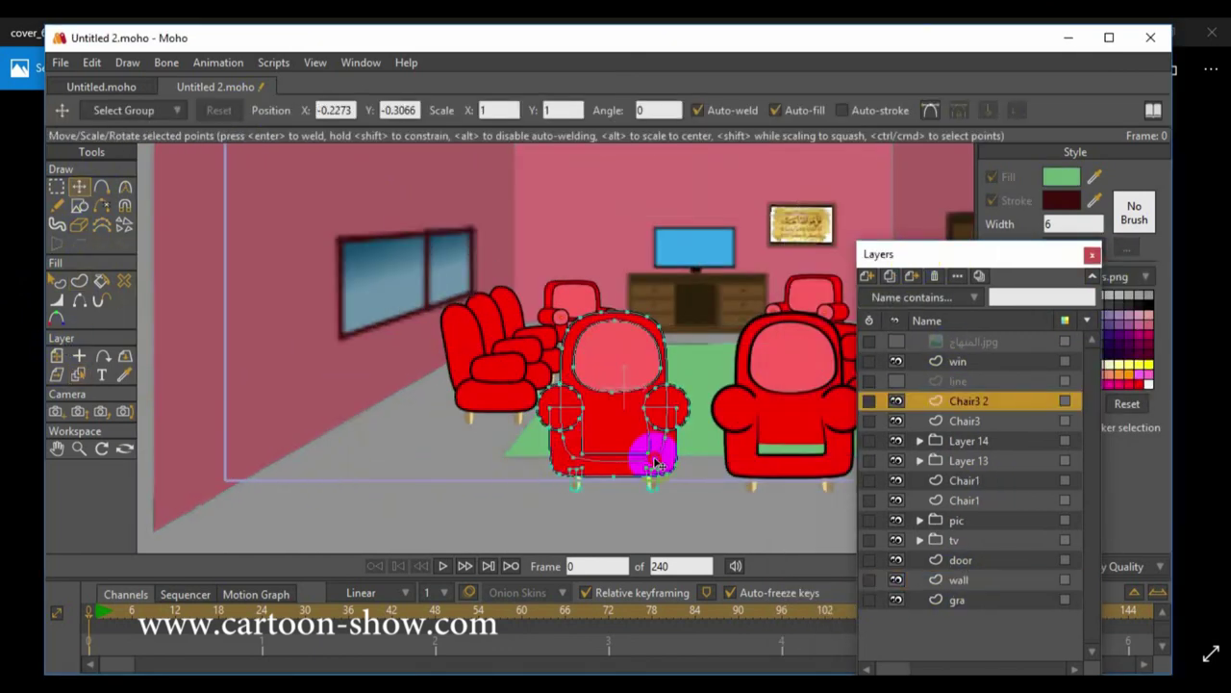
key(b)
click(747, 460)
click(81, 281)
key(t)
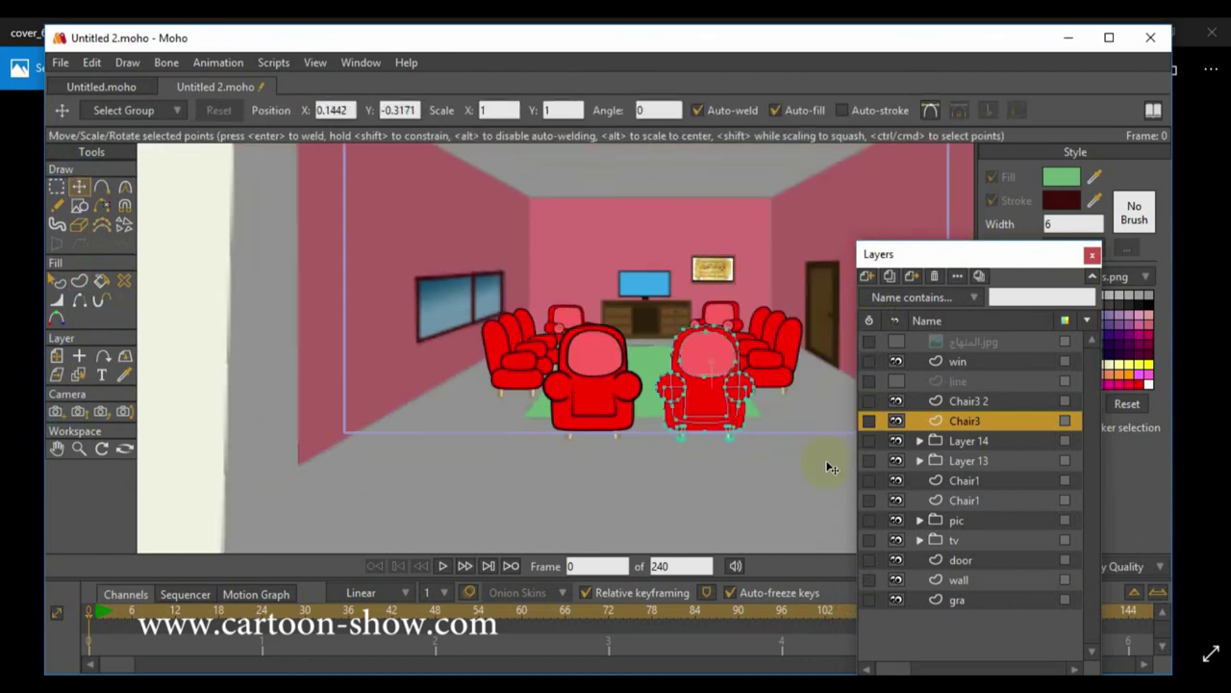
Step: Render the current frame and inspect the TV, cabinet and picture up close
key(ctrl+r)
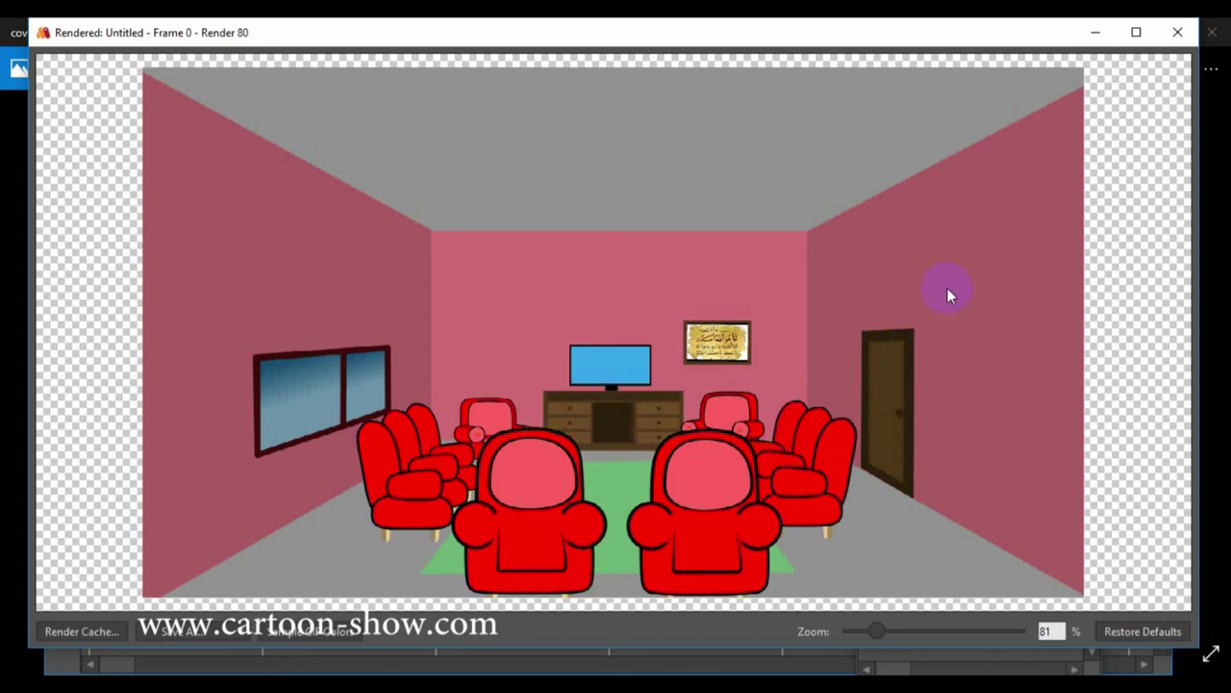
scroll(602, 411, up, 5)
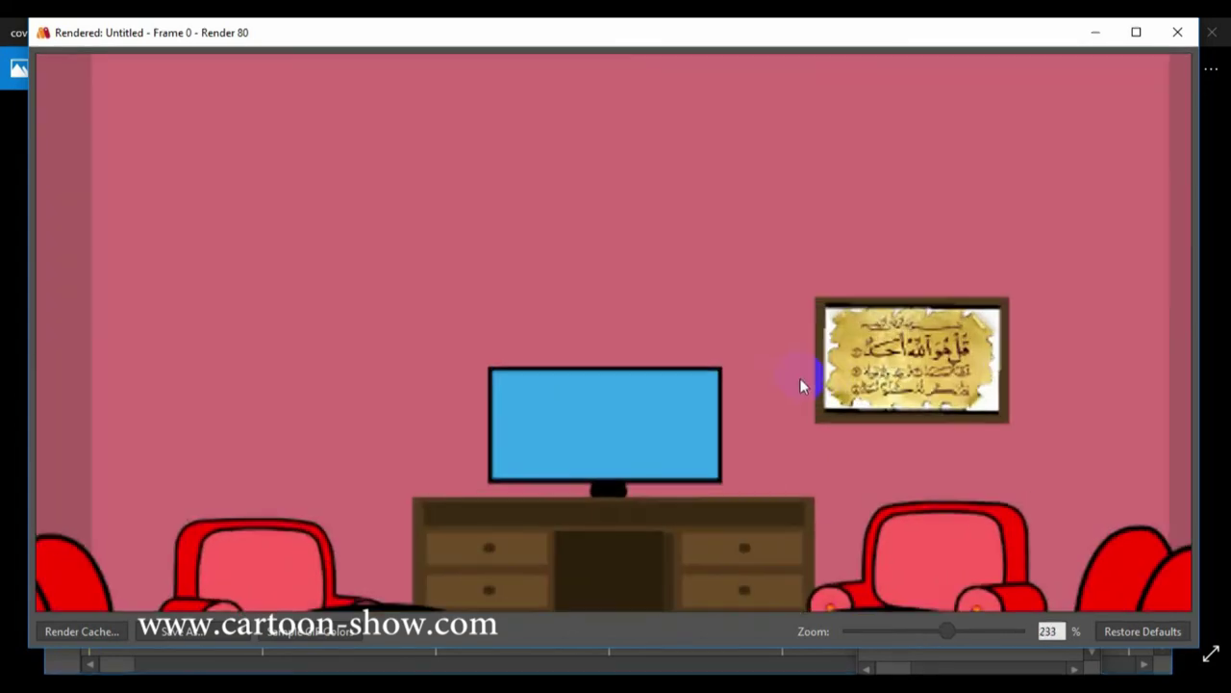
scroll(800, 380, down, 5)
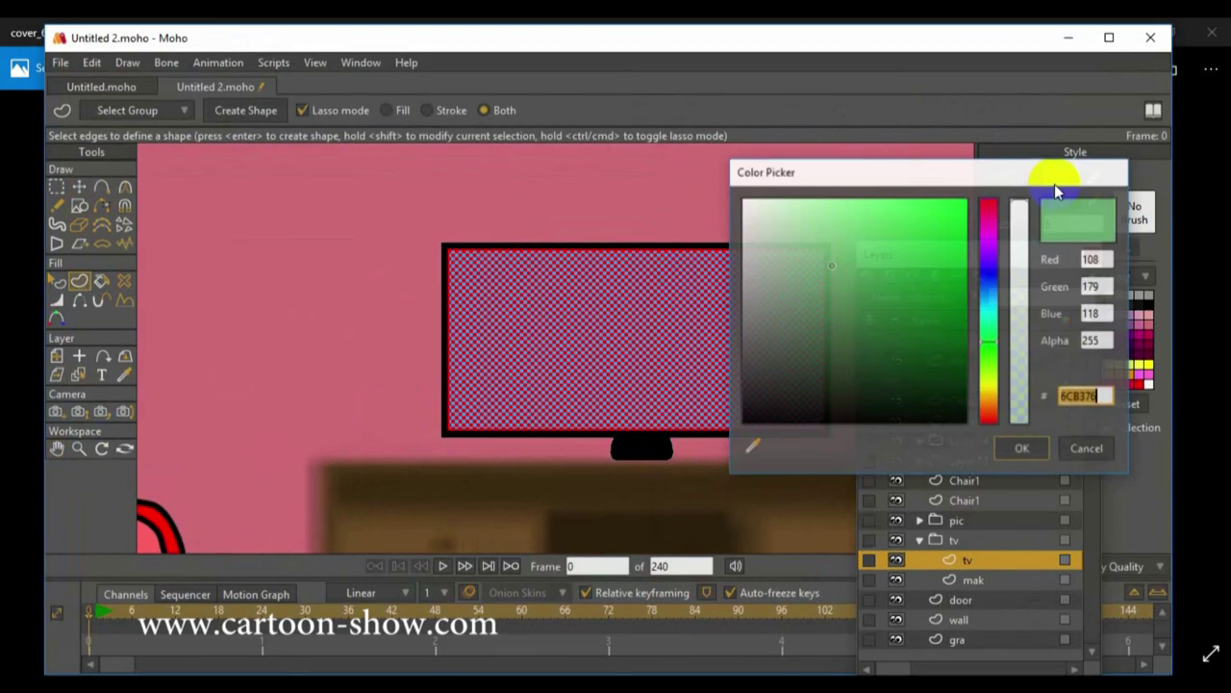
Step: Fill the TV screen on the tv layer with dark navy blue
click(922, 375)
click(1017, 446)
click(278, 112)
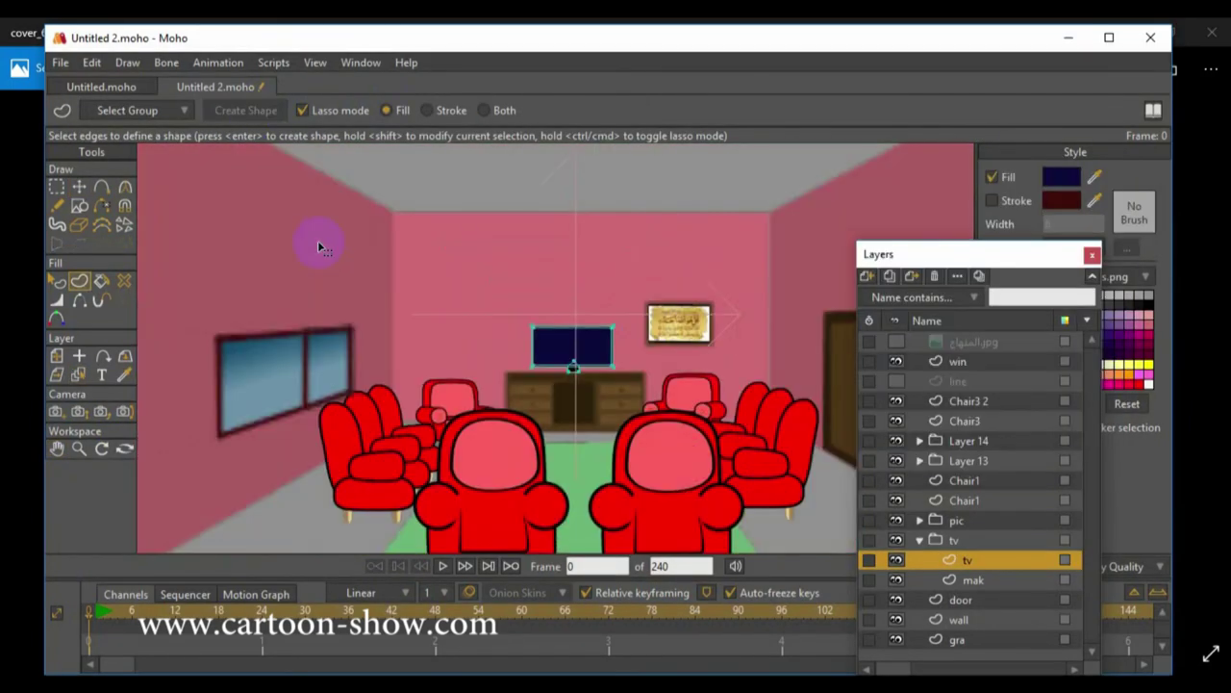
Step: Render the frame again and check the dark TV screen and the whole furnished room
key(ctrl+r)
scroll(498, 423, up, 6)
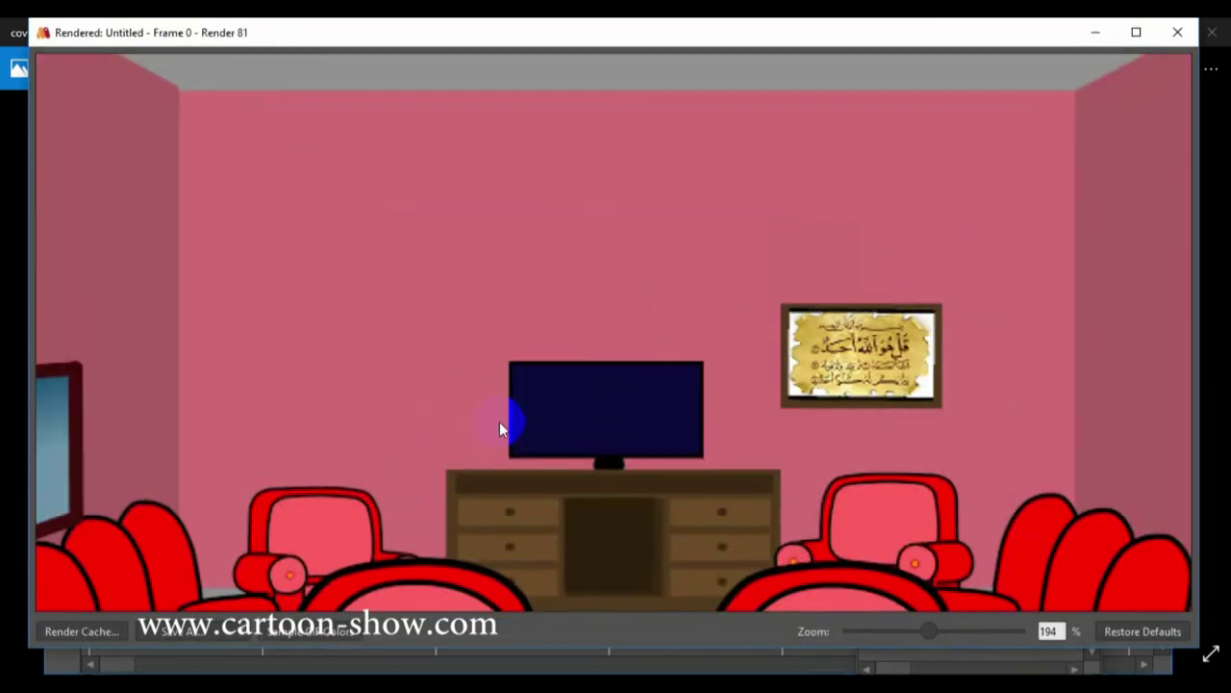
scroll(498, 424, down, 6)
click(569, 291)
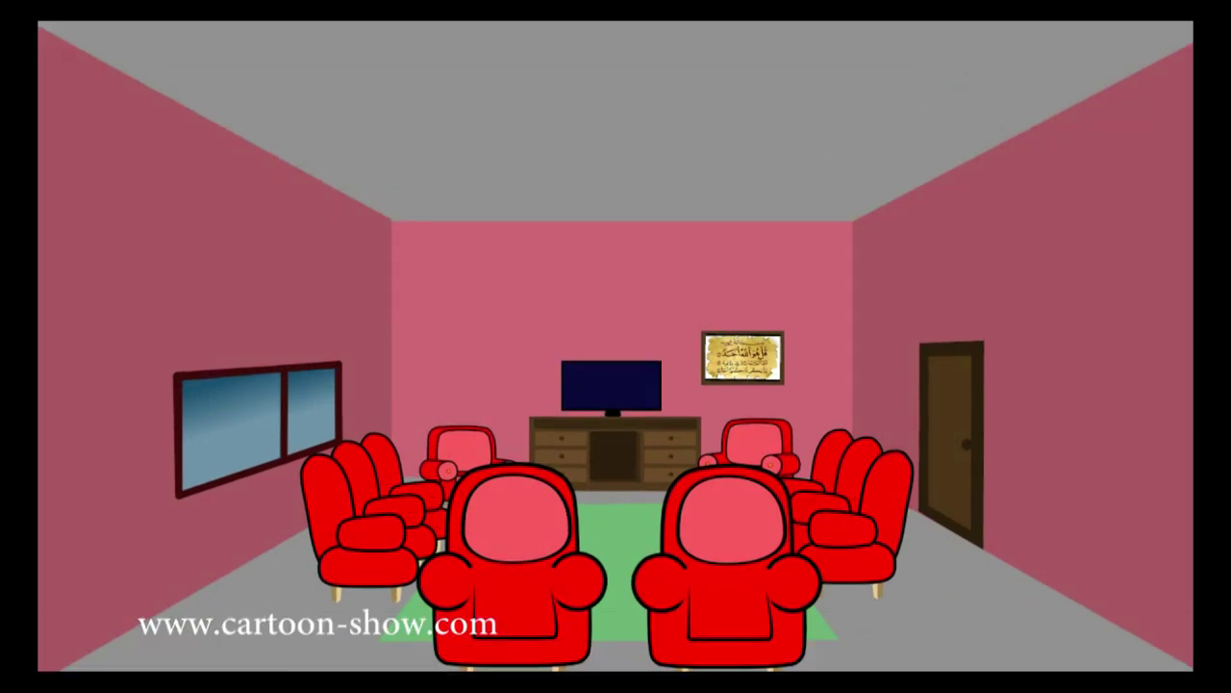